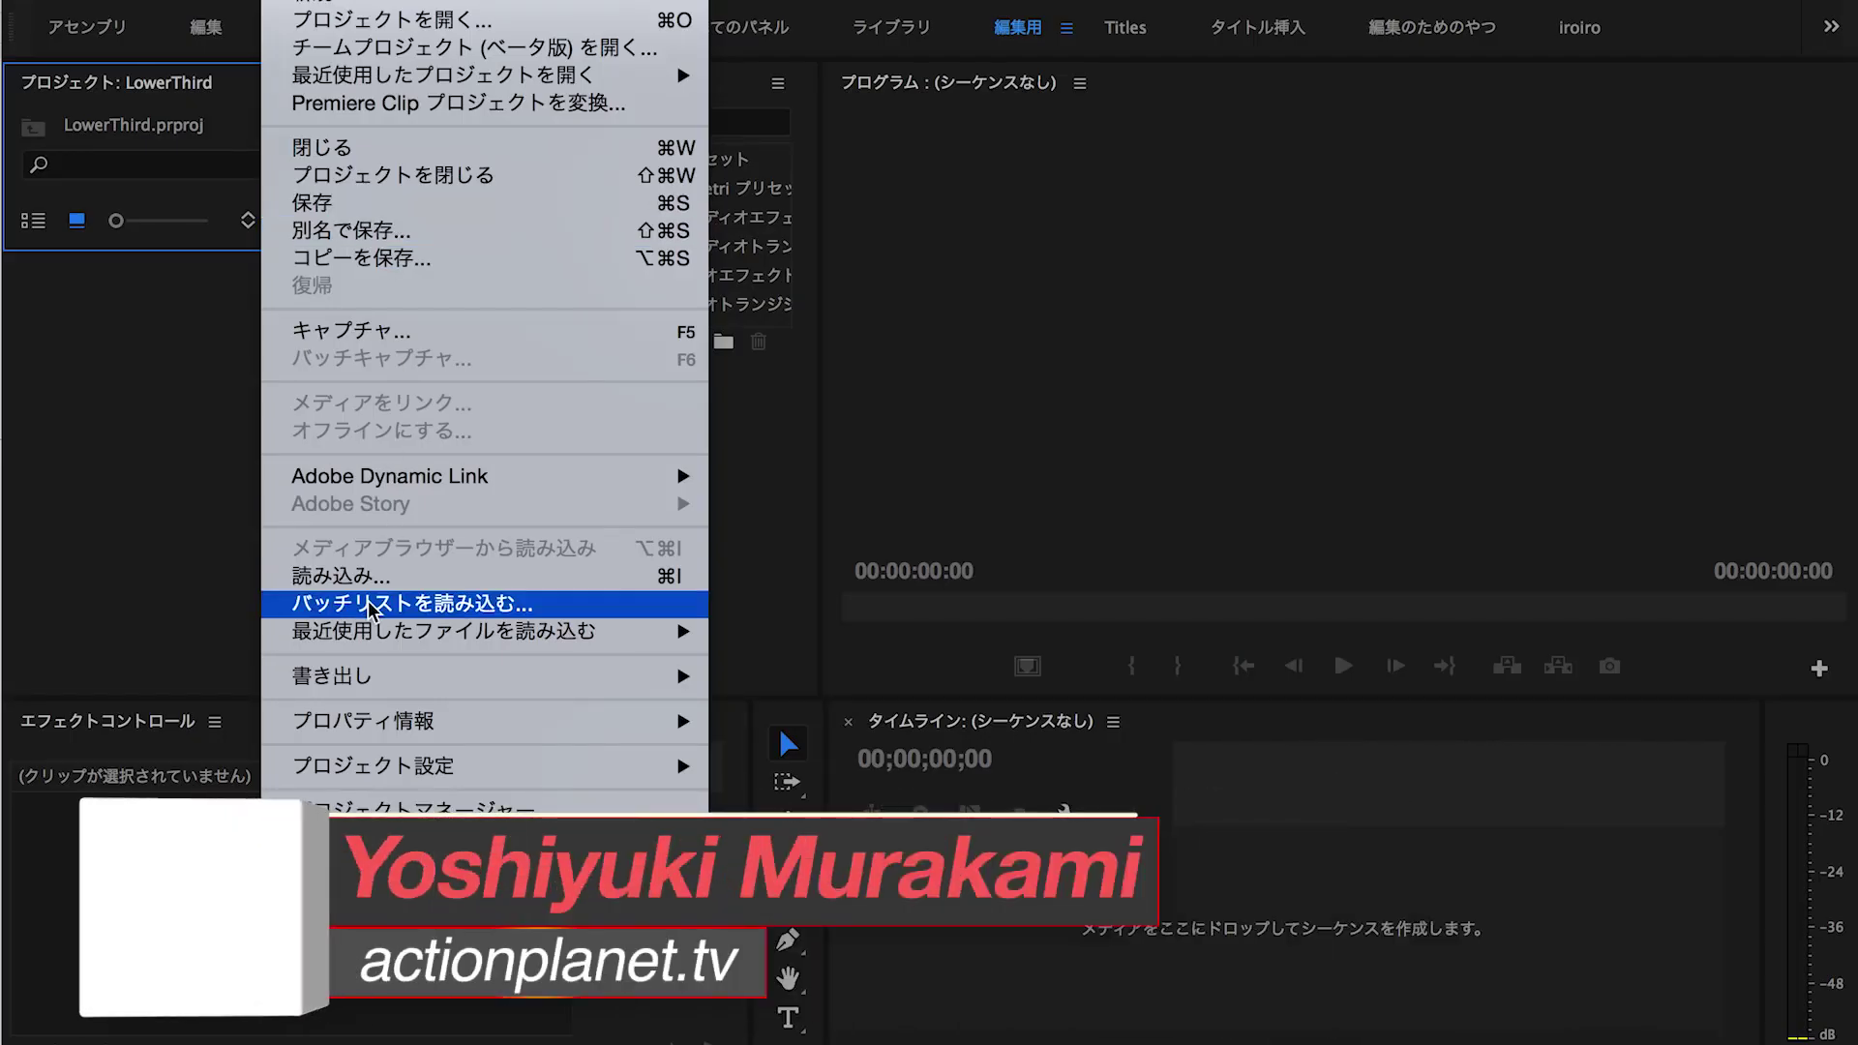
Bring up the import file browser for the empty LowerThird project
key("Escape")
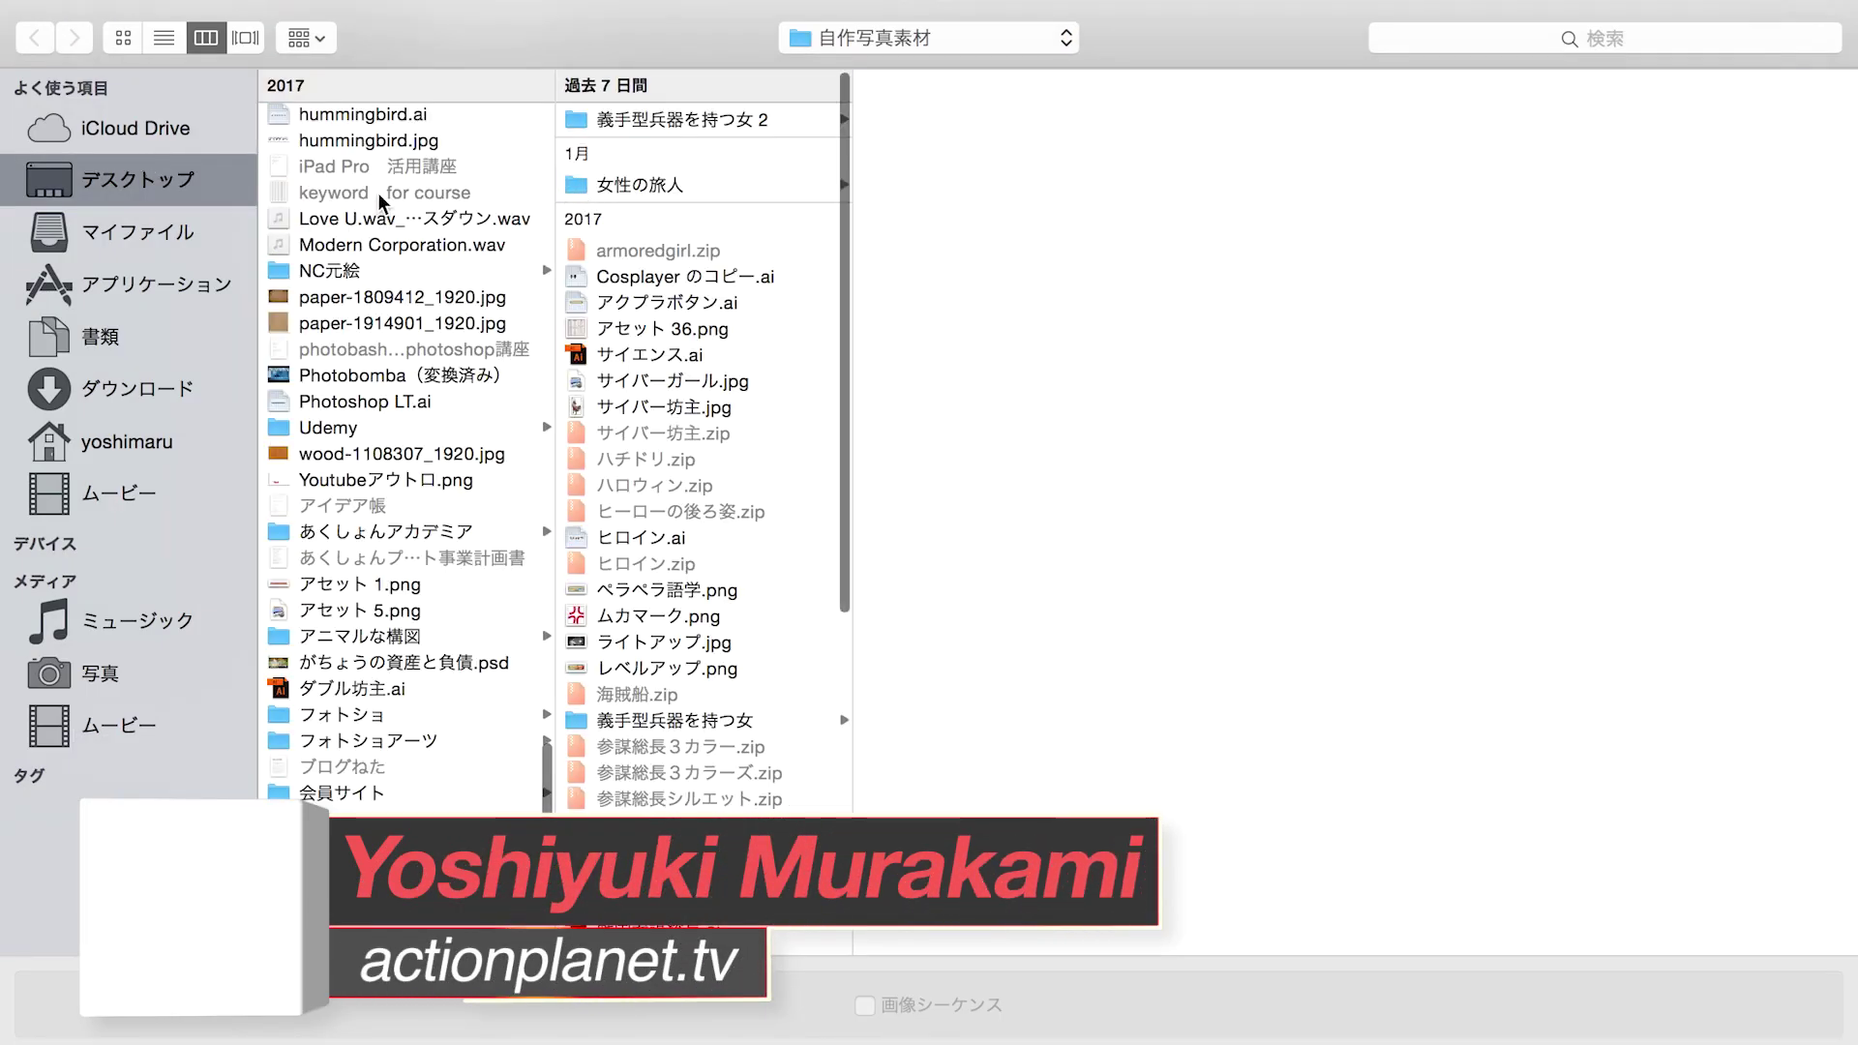
Import City - 9968.mp4 and アクプラ.png from the LowerThird folder
scroll(386, 164, "up", 15)
left_click(387, 121)
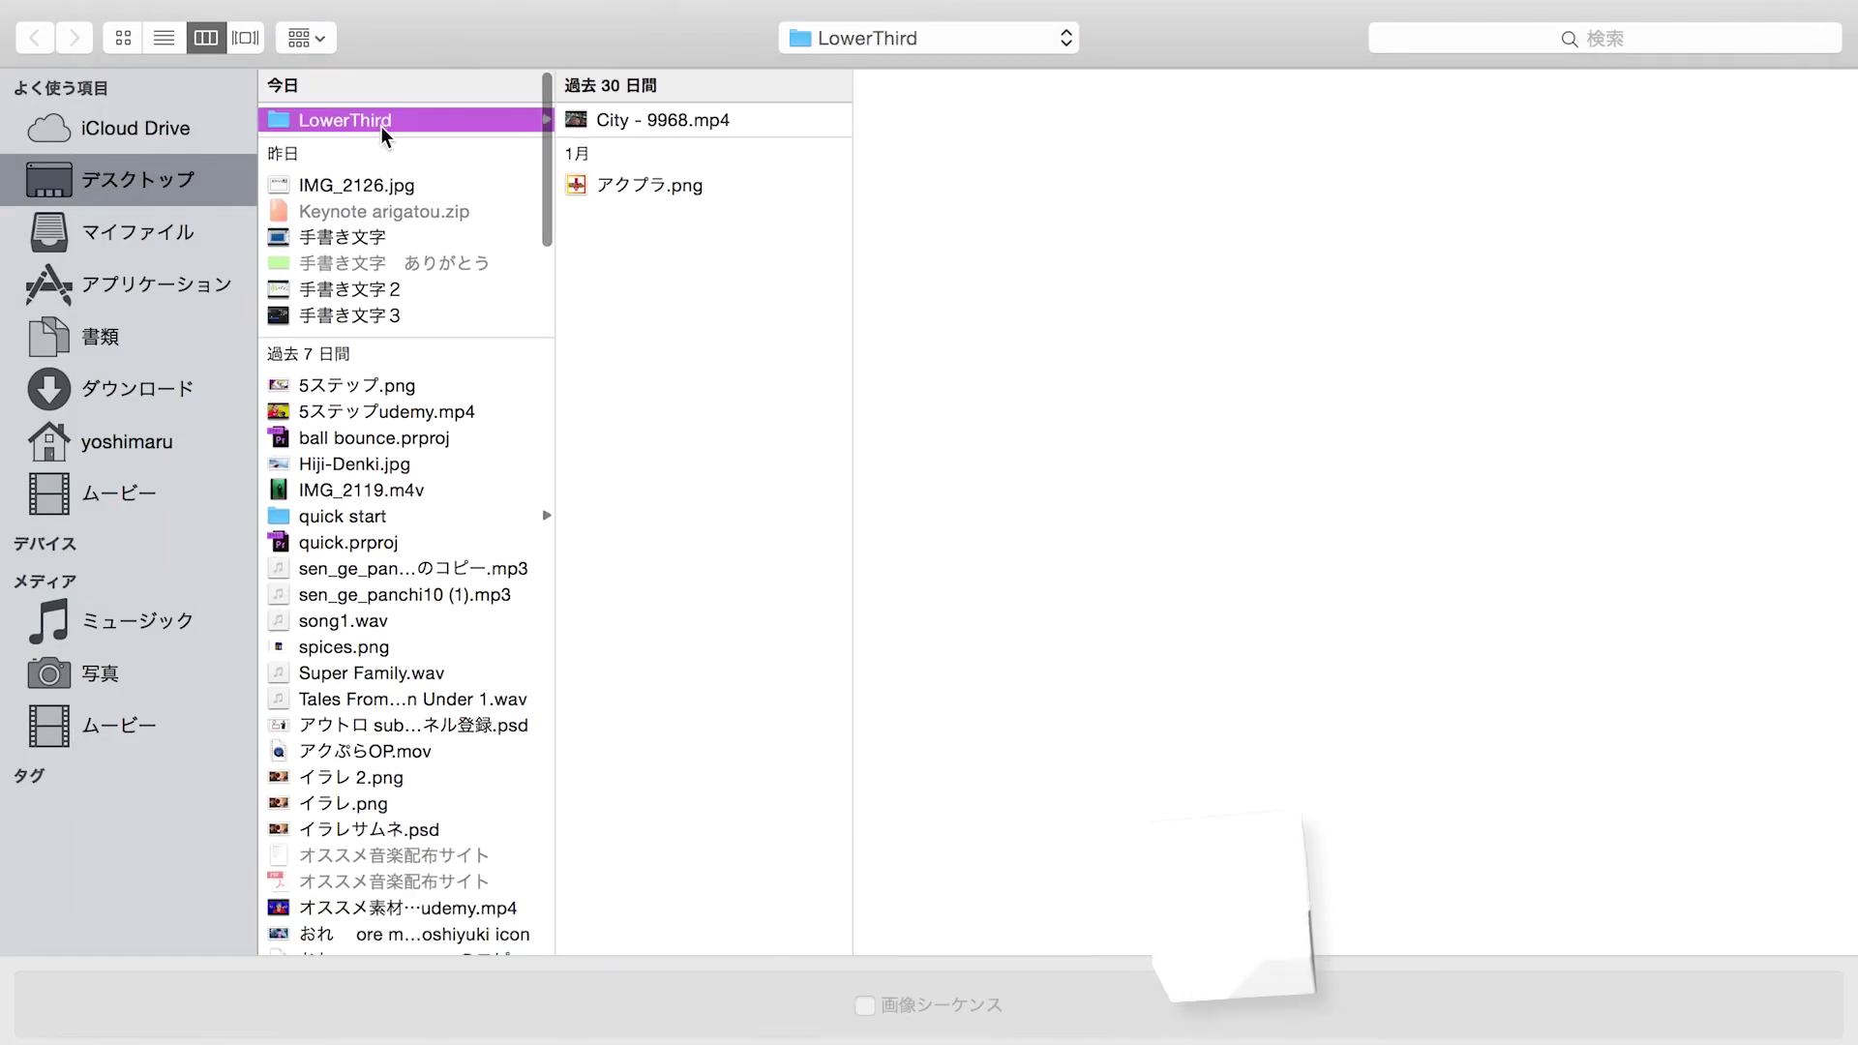
left_click_drag(650, 237, 619, 114)
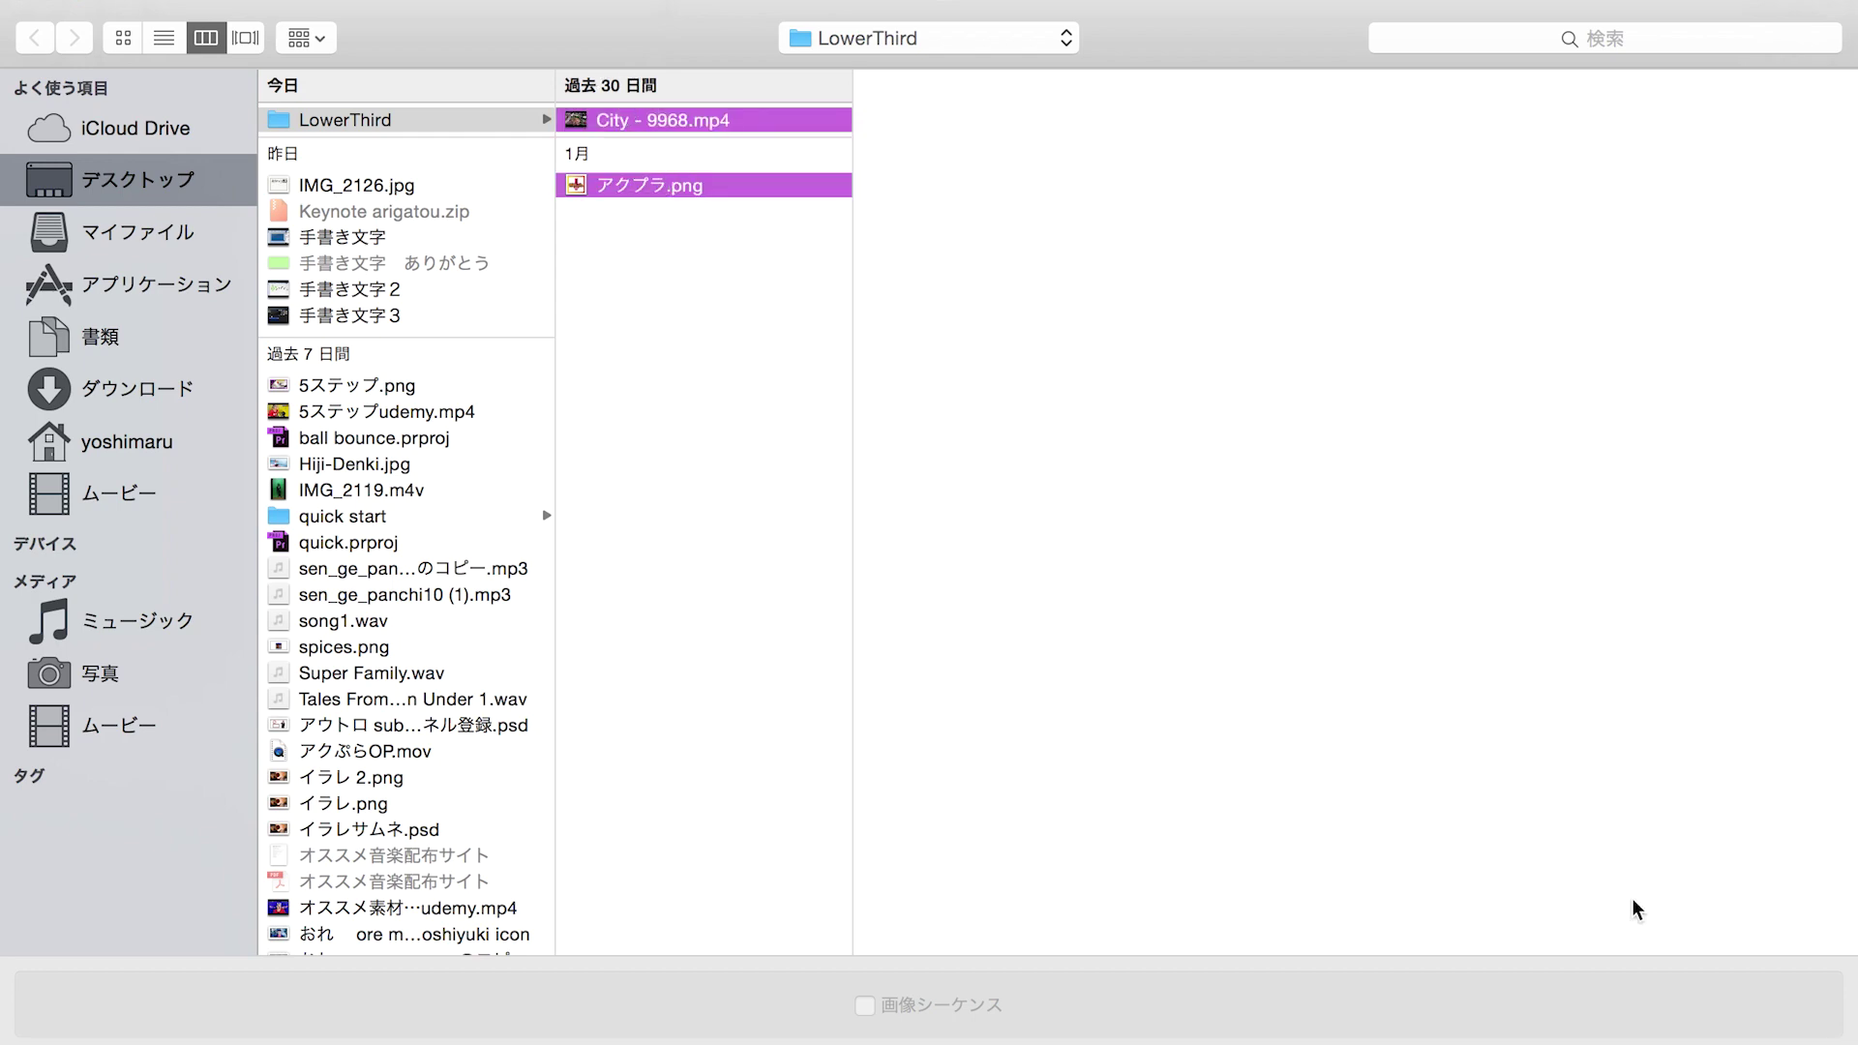
key("Return")
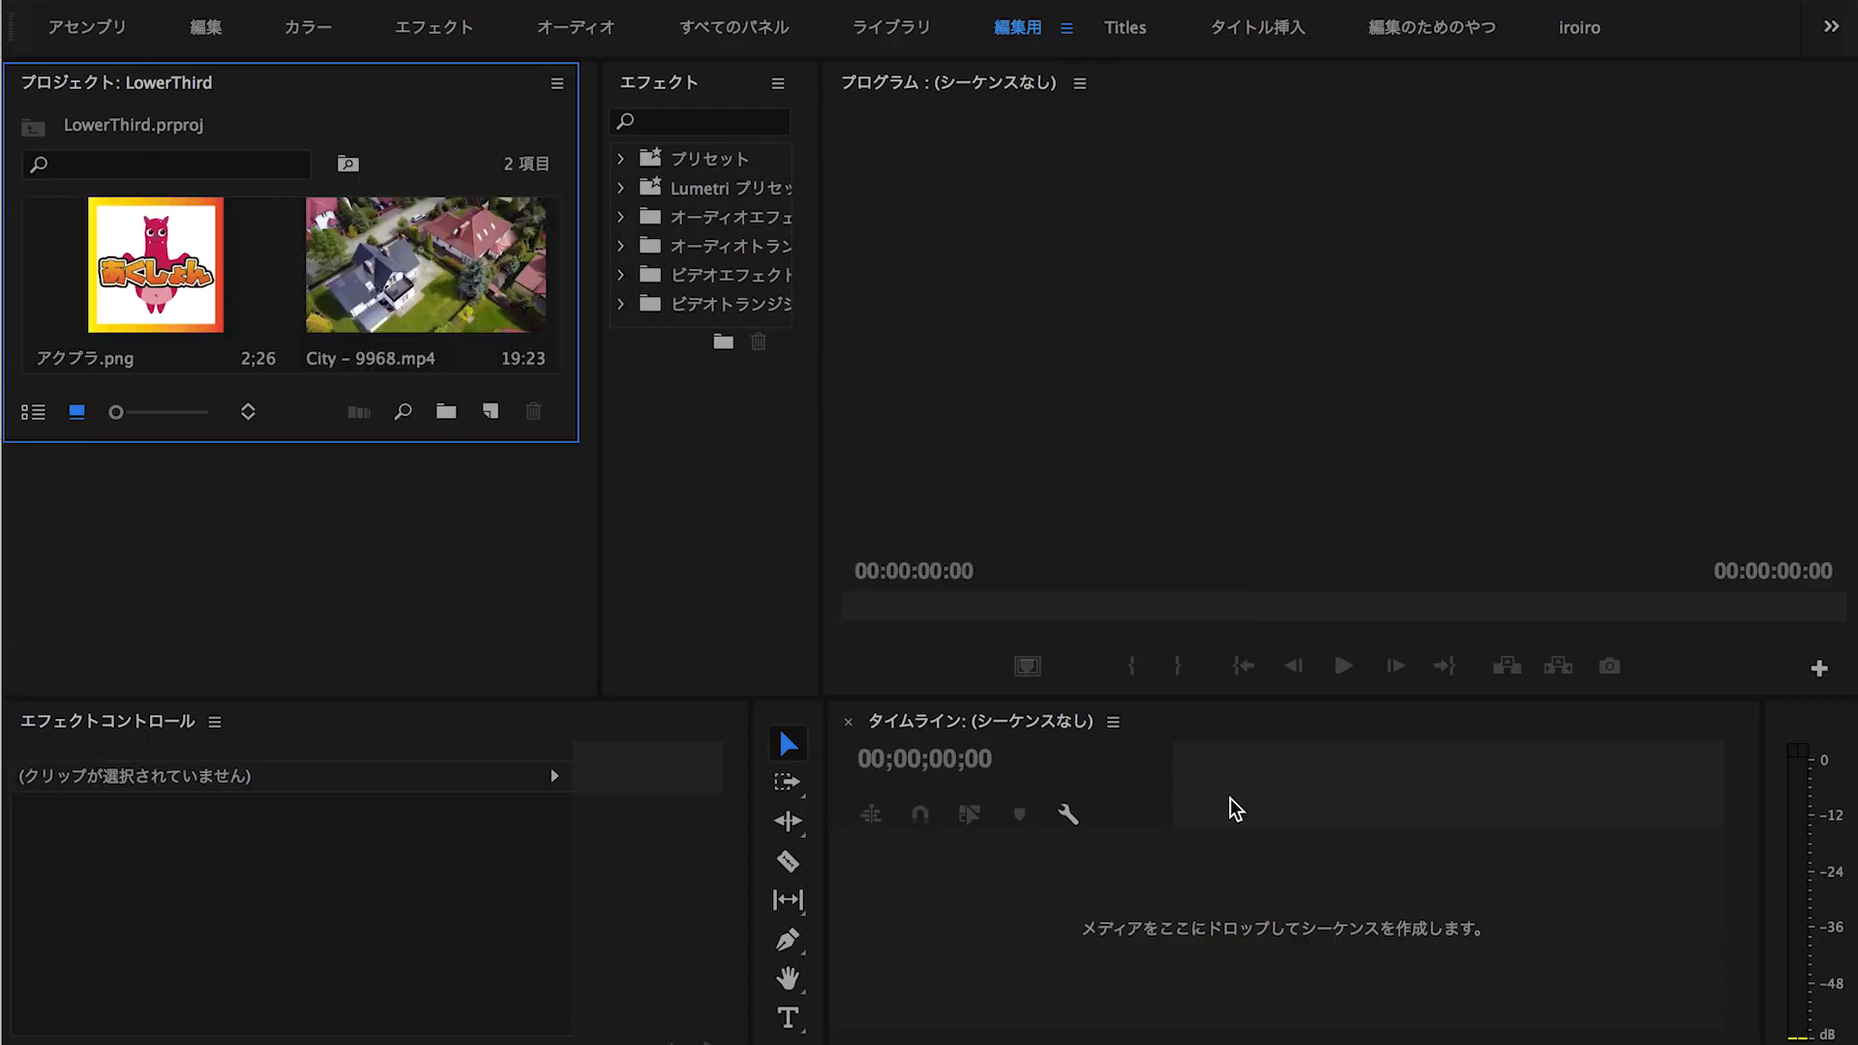
Build a City - 9968 sequence from the drone clip and preview it to 00:00:02:00
left_click(425, 284)
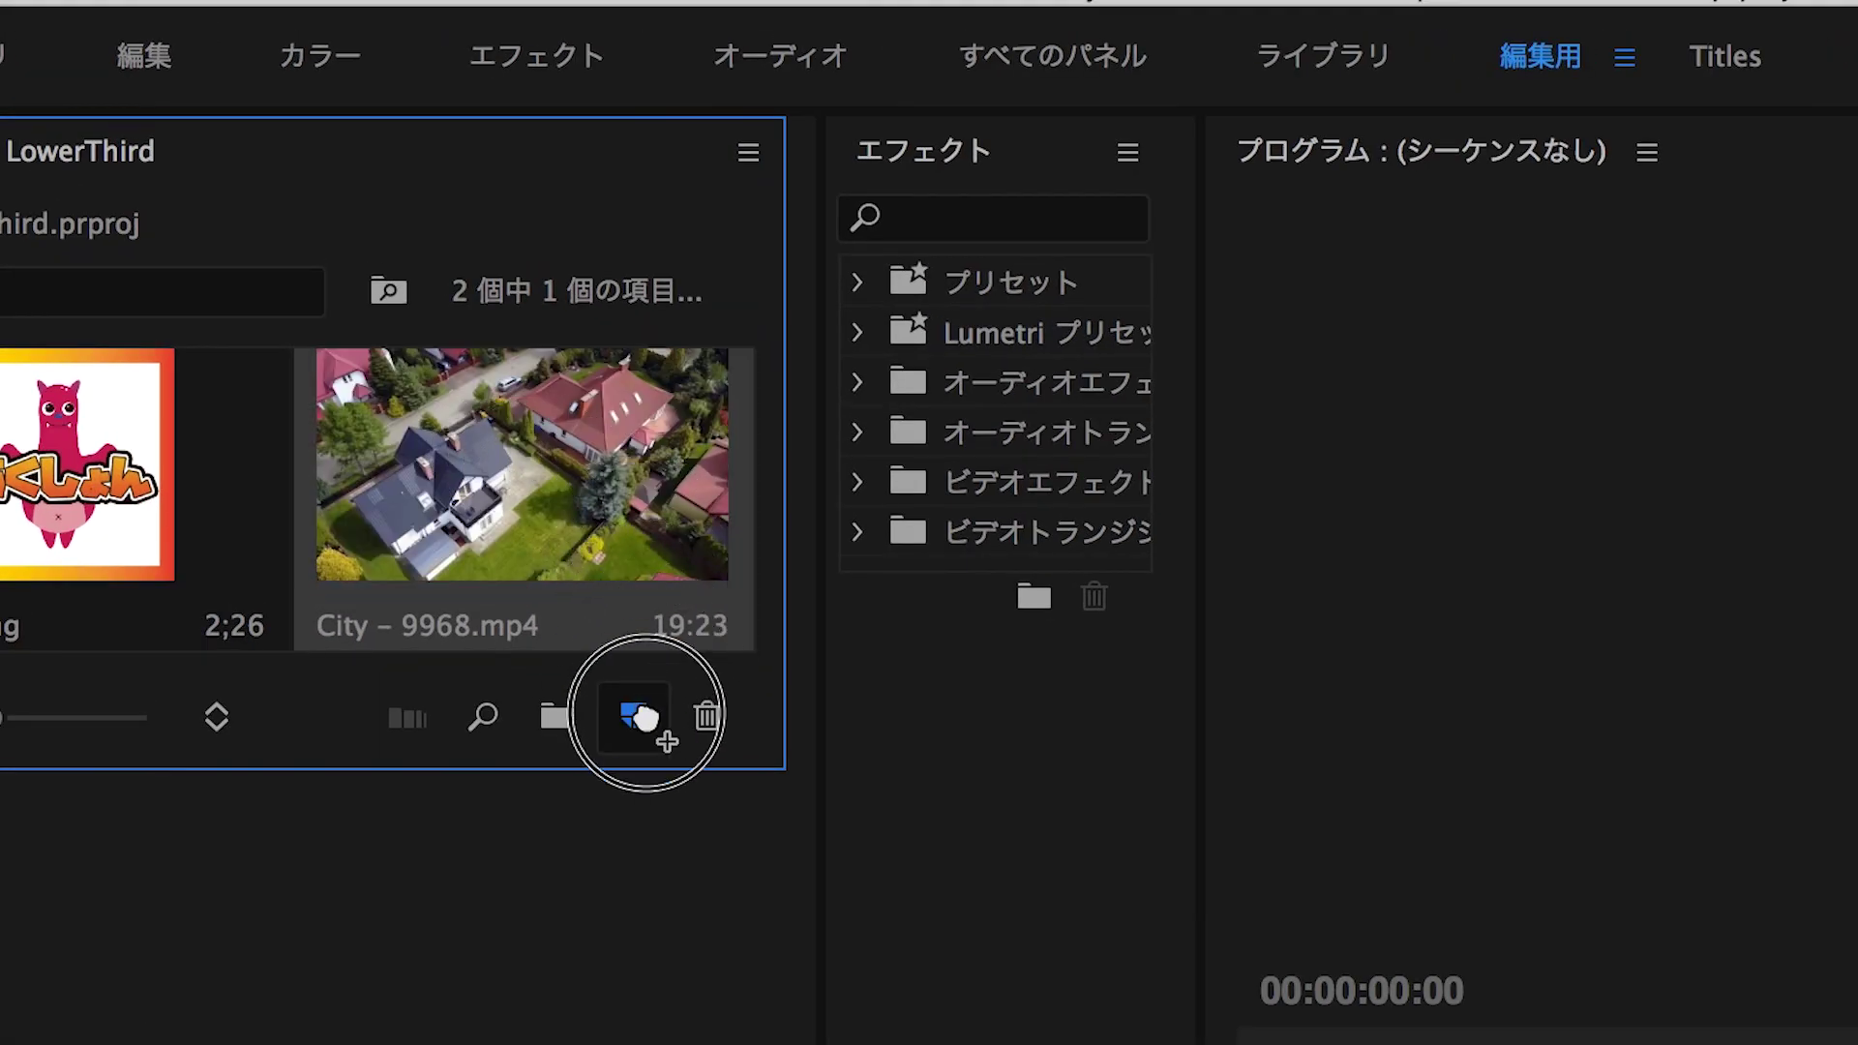
left_click_drag(644, 718, 638, 716)
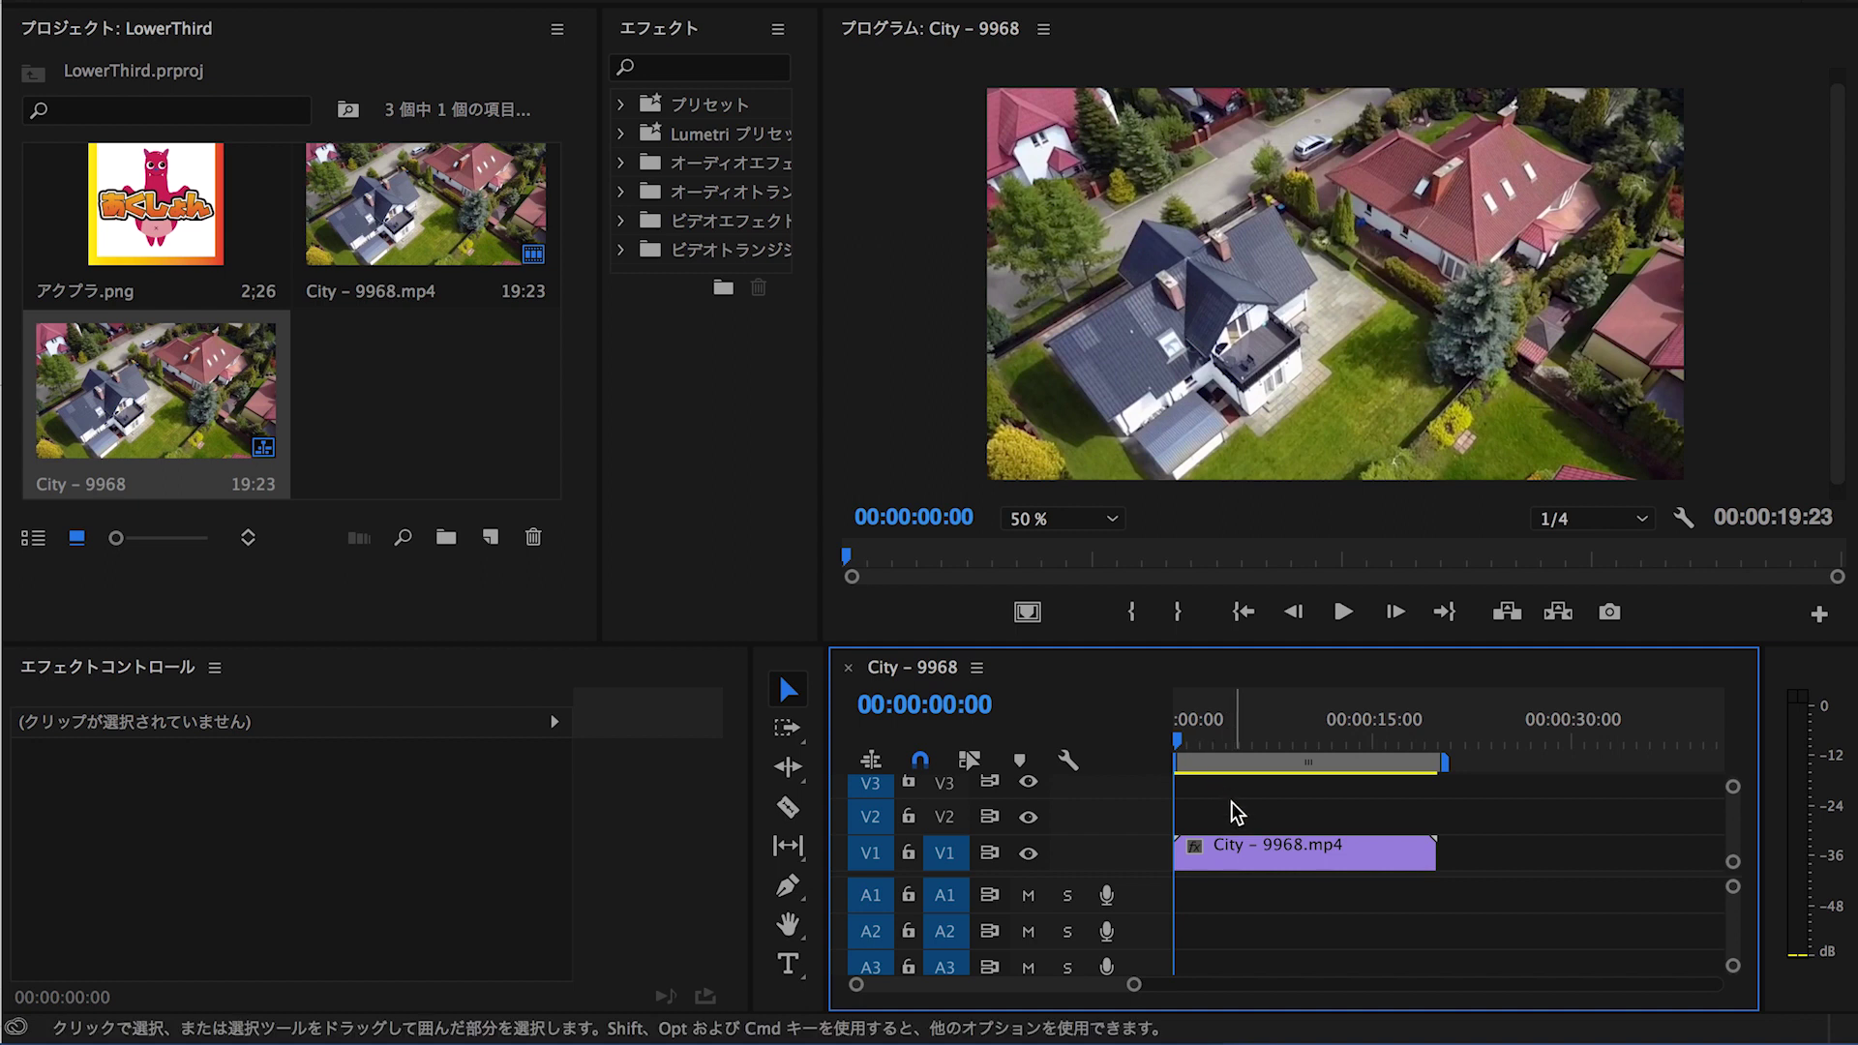
mouse_move(1201, 763)
key("space")
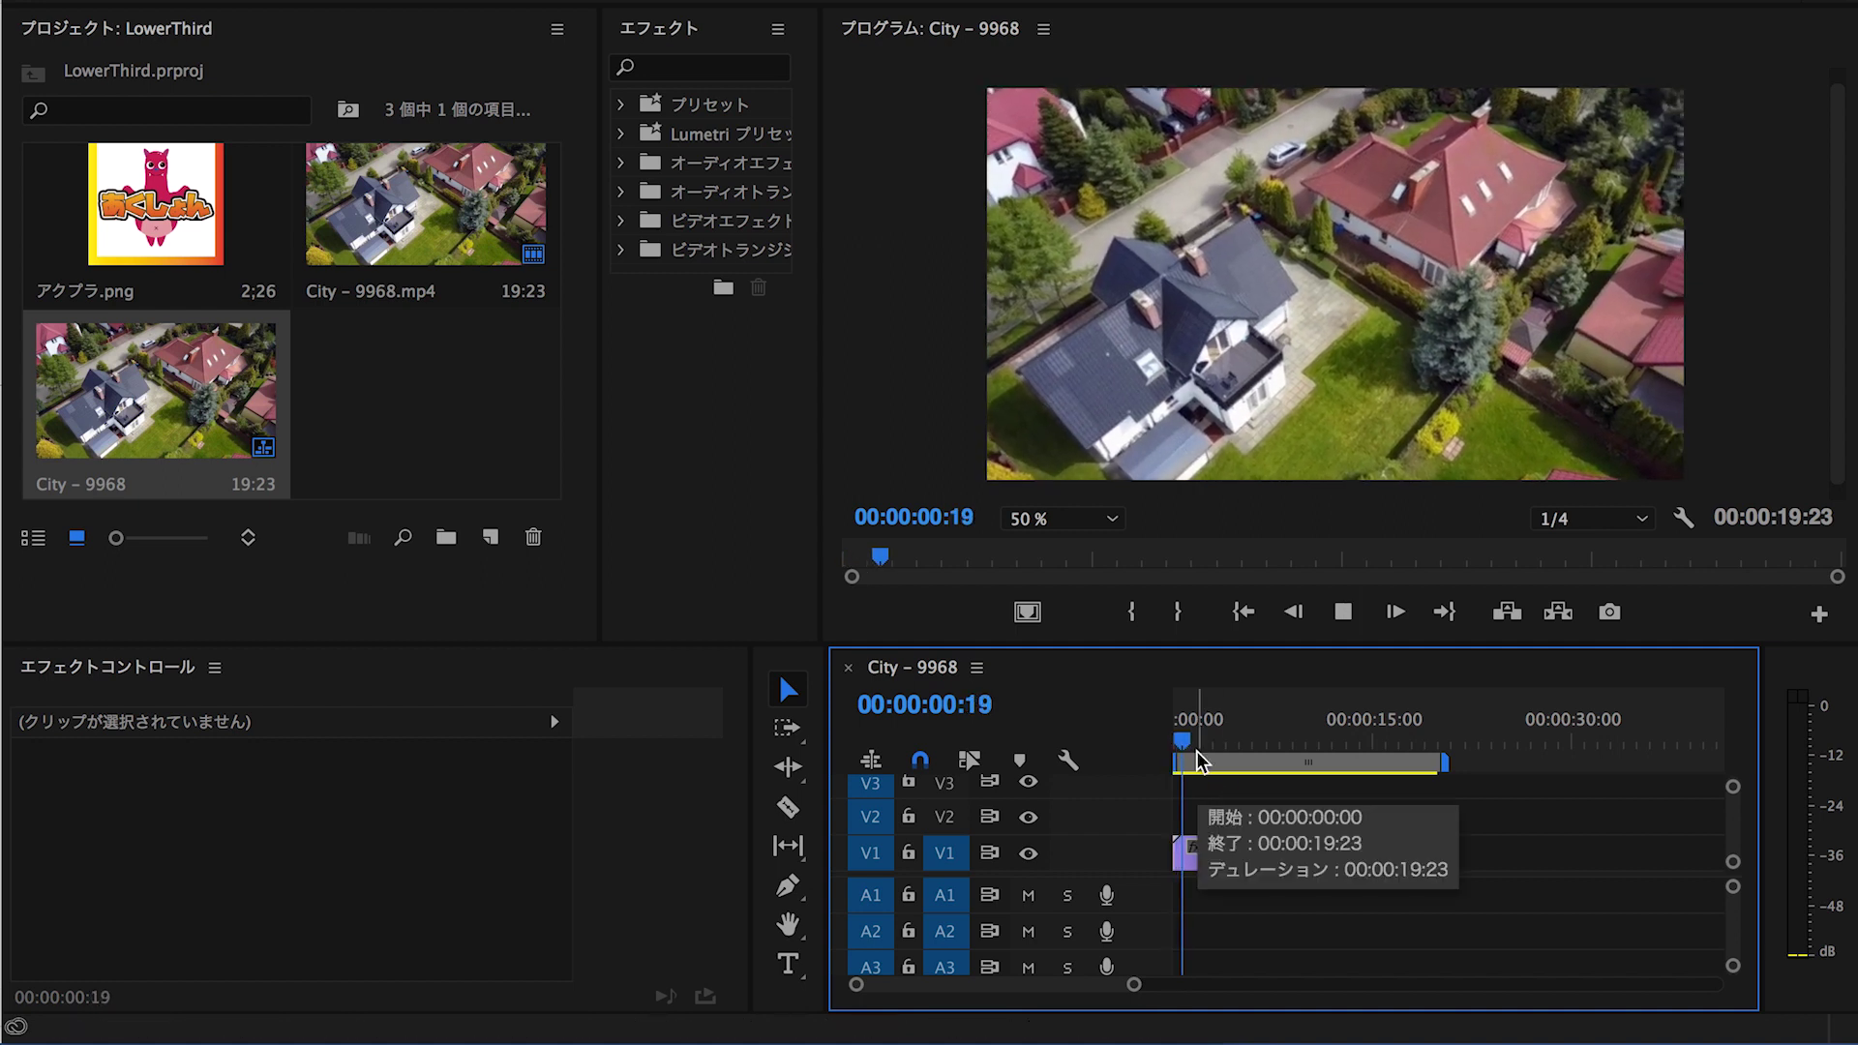
key("space")
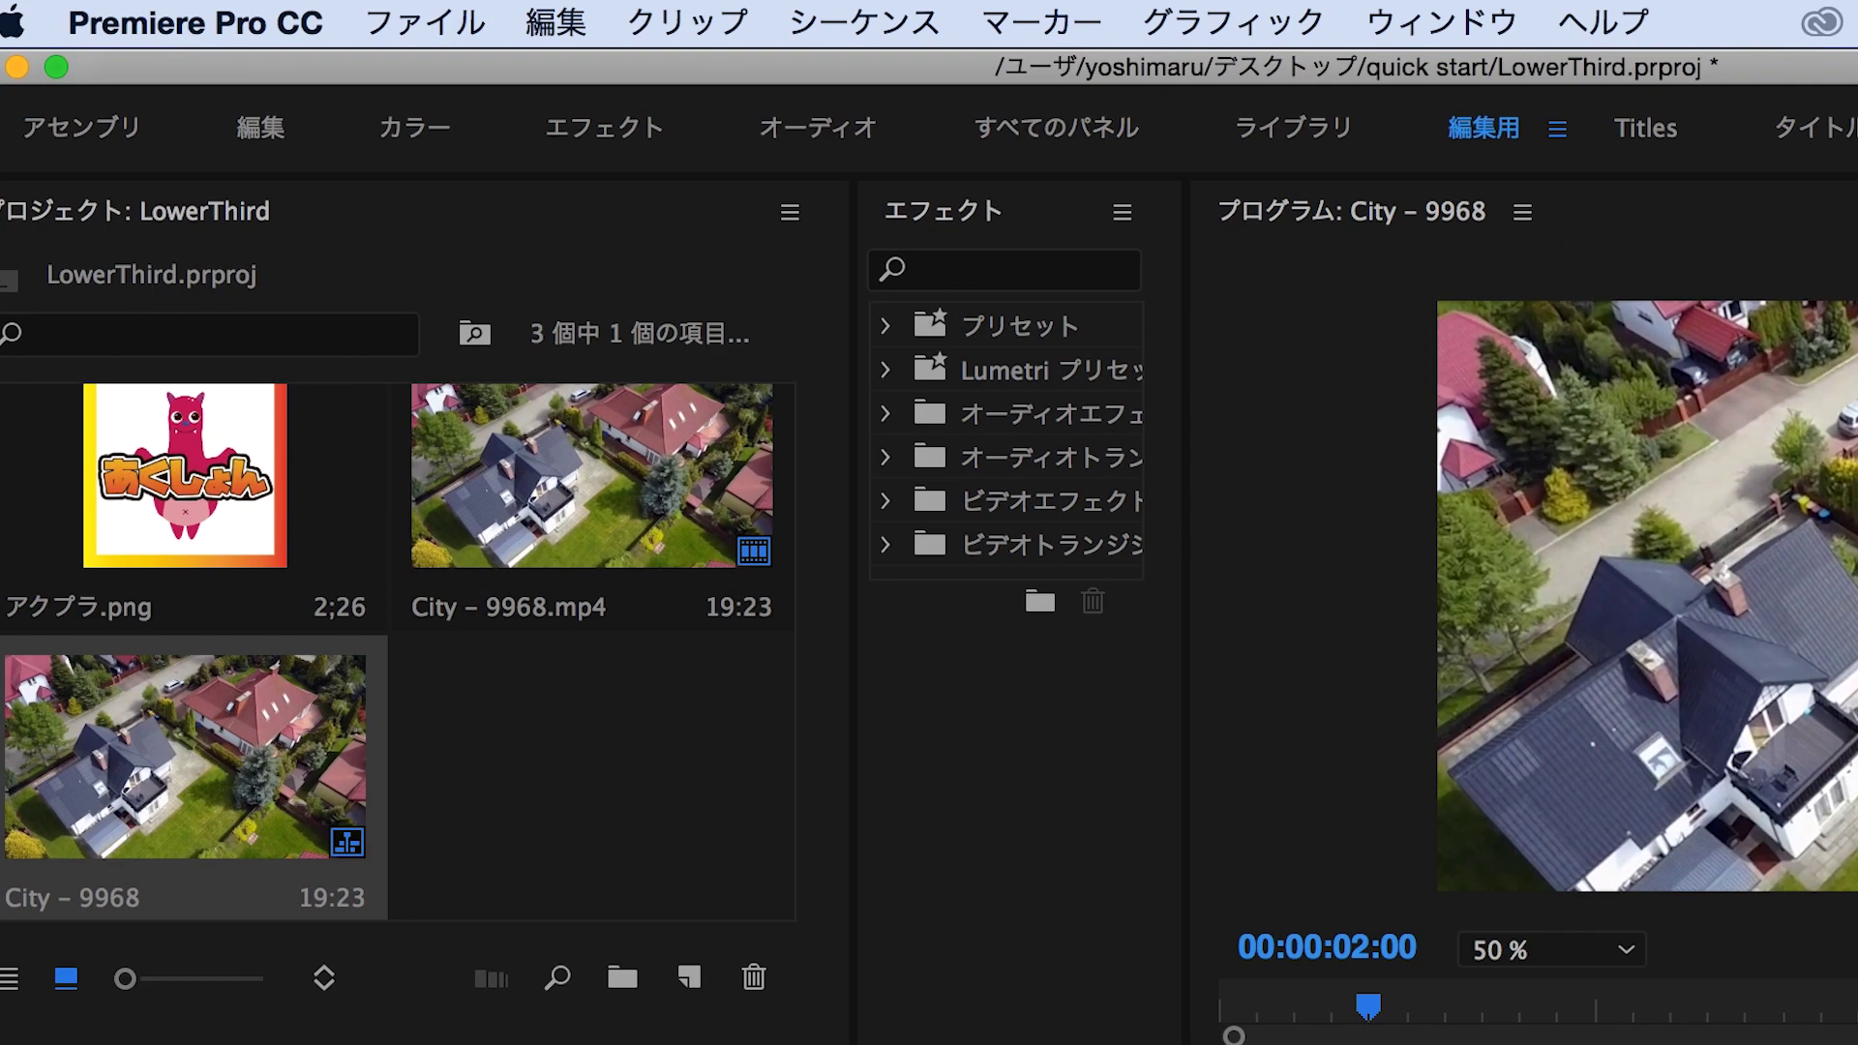
left_click(455, 23)
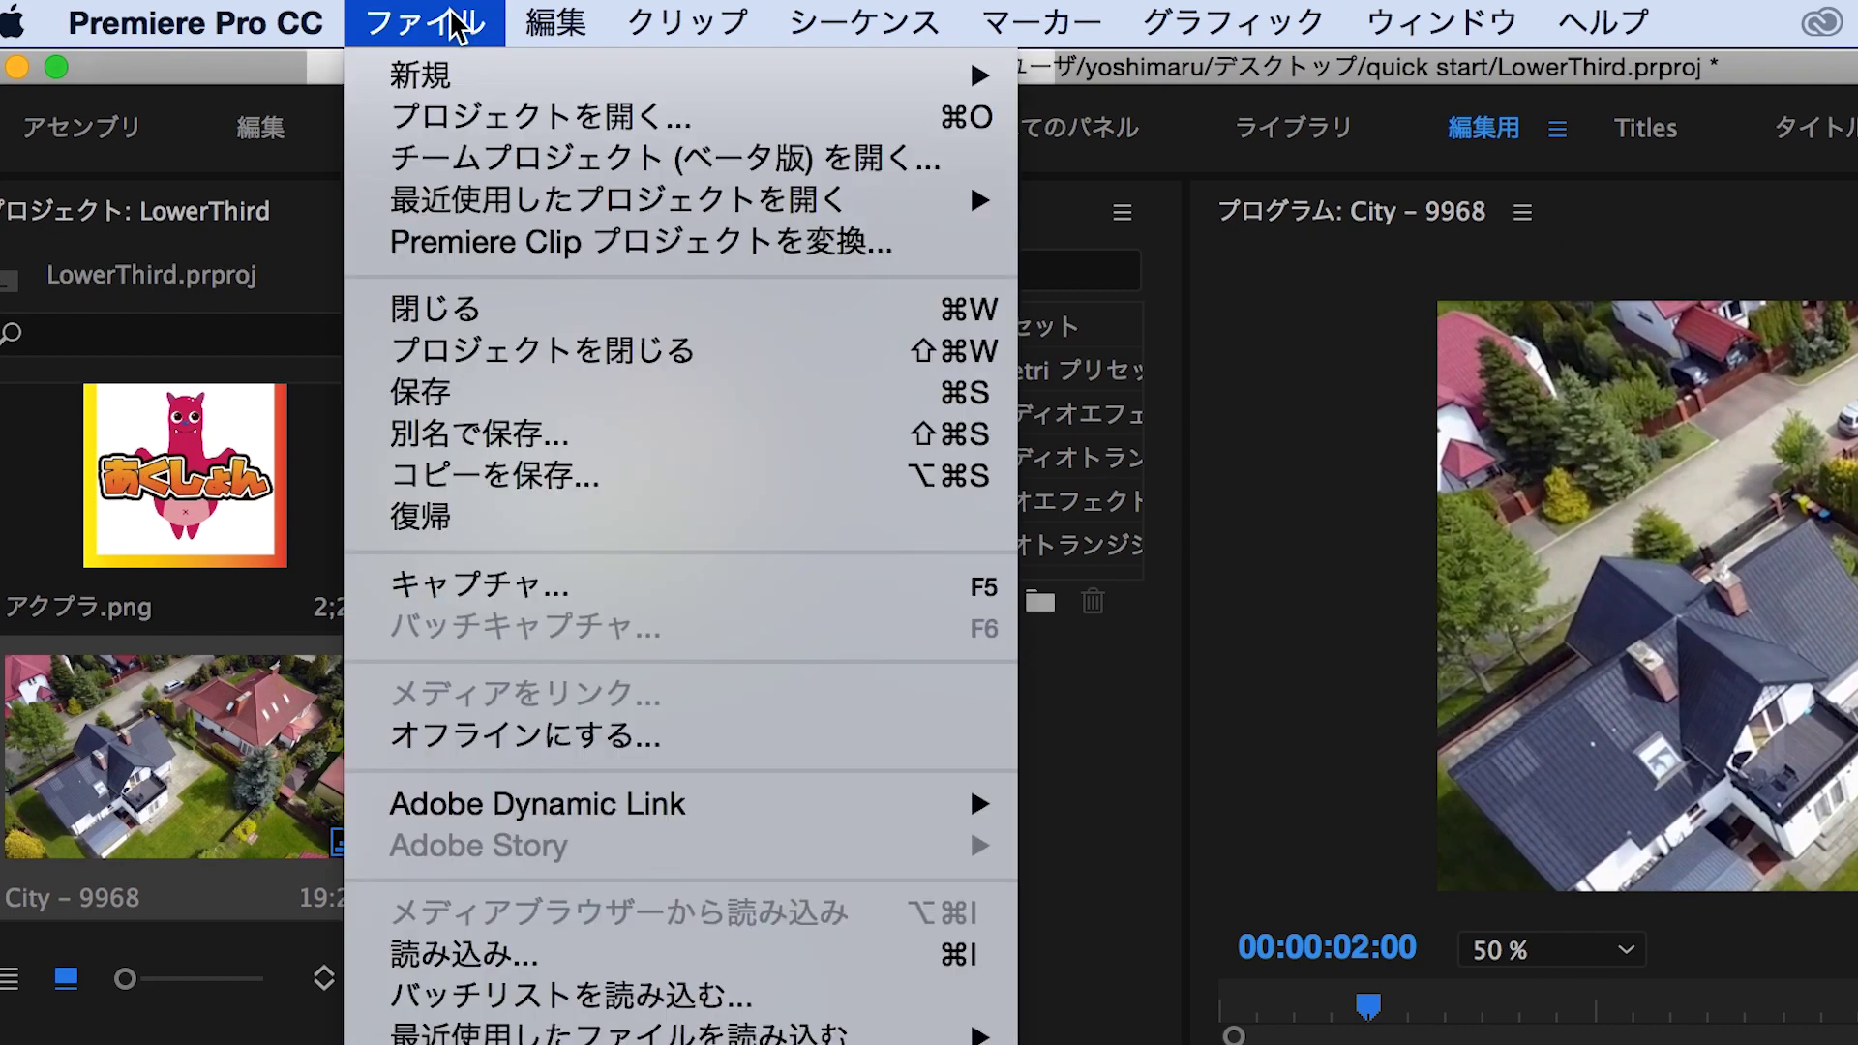
Create a new legacy title named 1
mouse_move(469, 75)
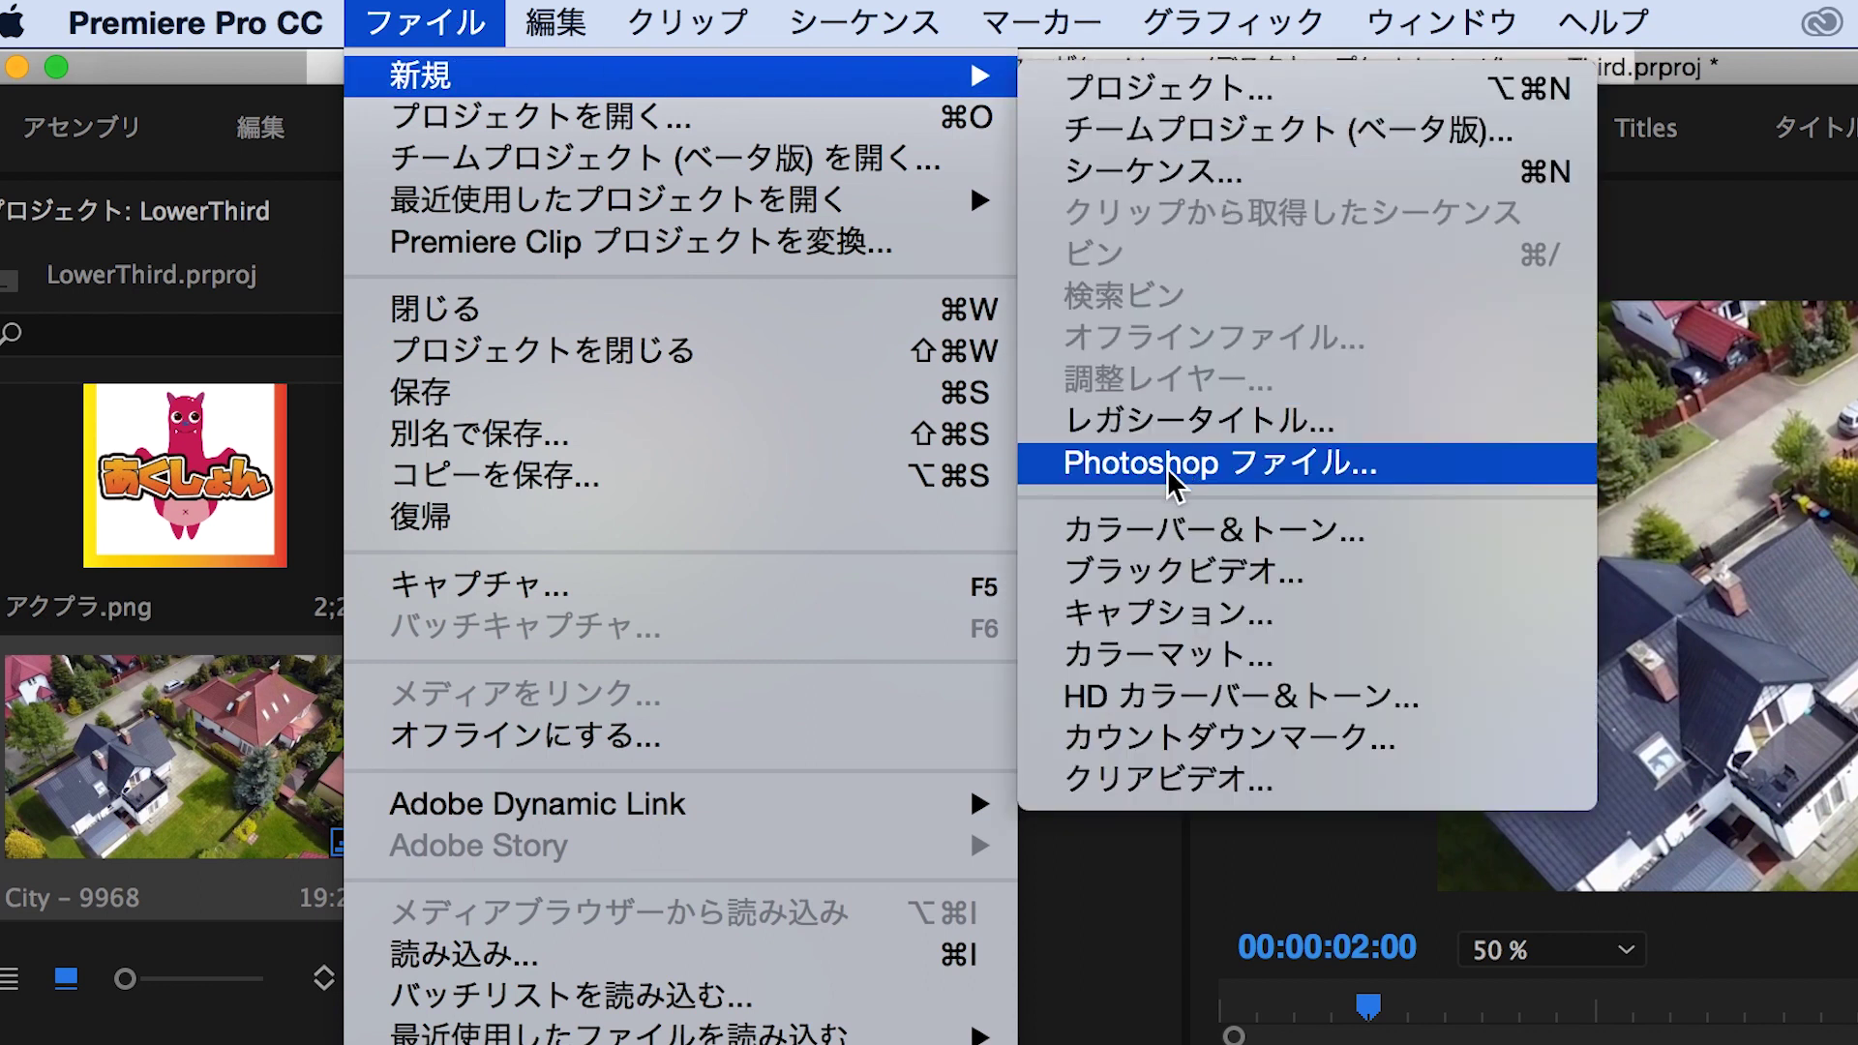
left_click(1376, 433)
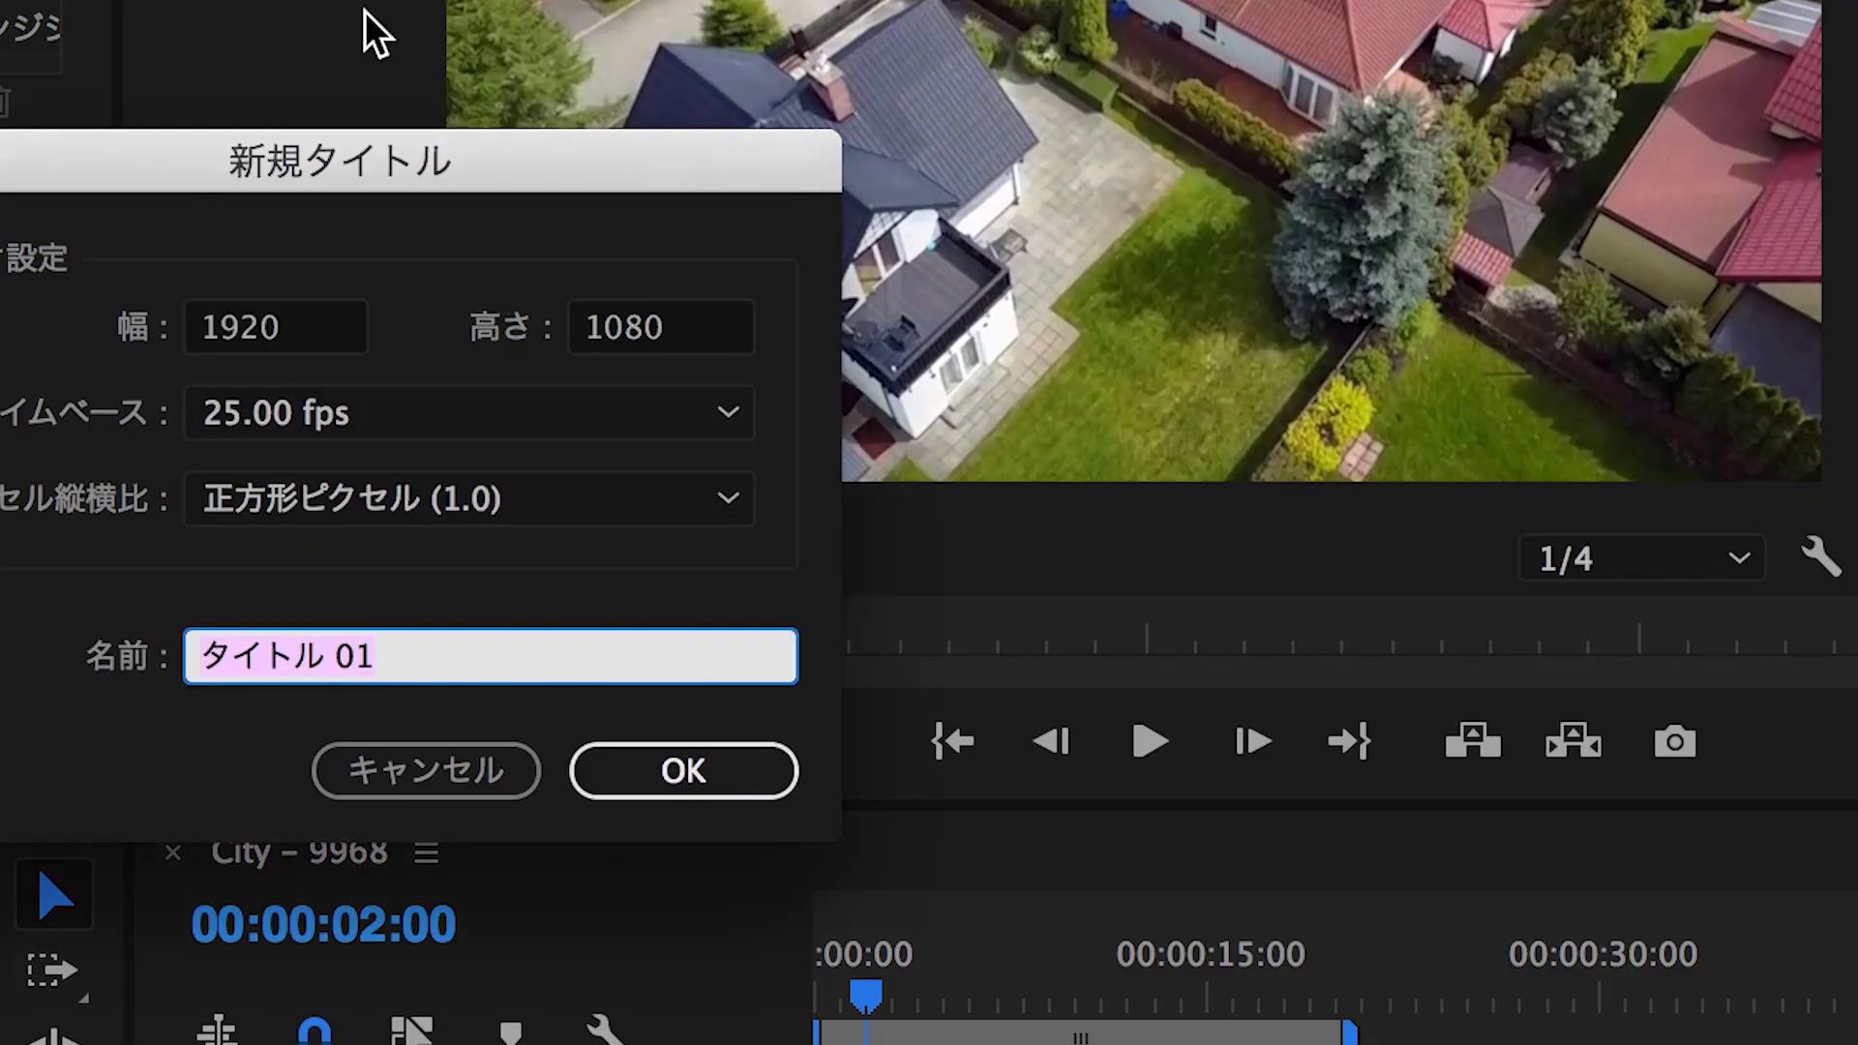
left_click(354, 656)
type("1")
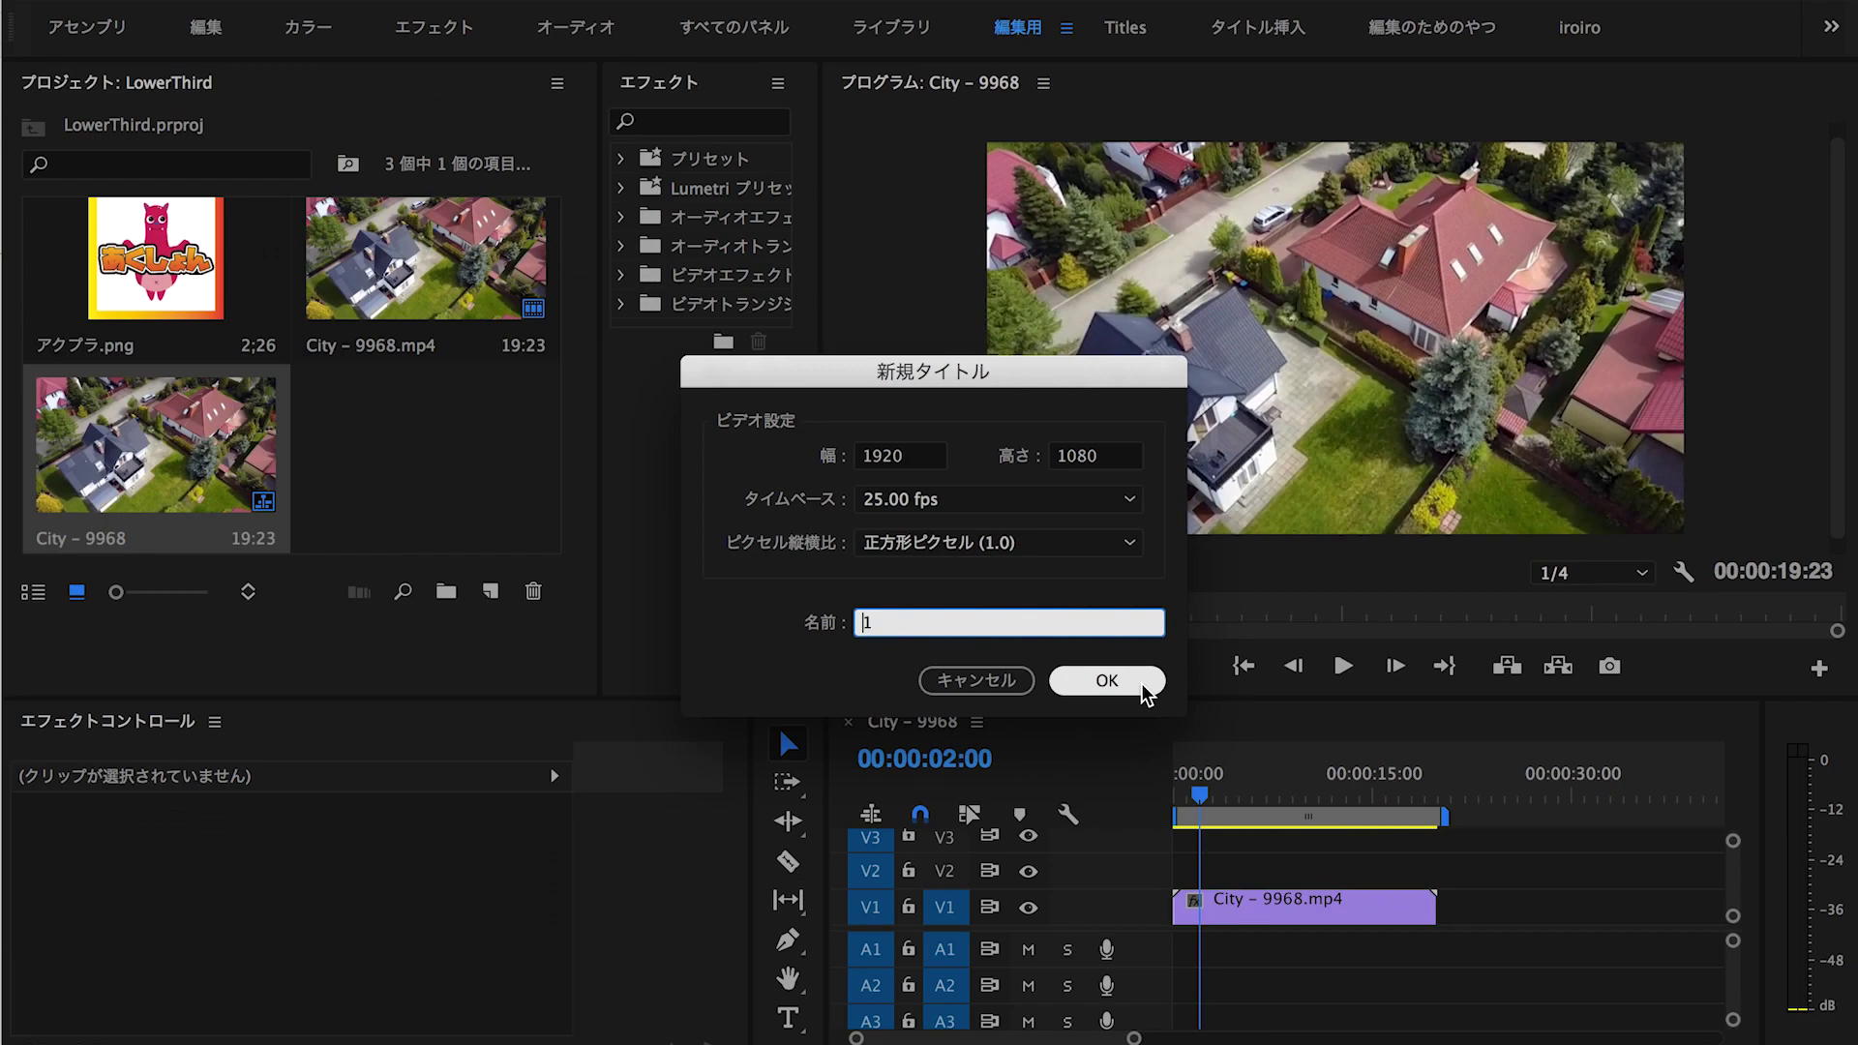
left_click(770, 774)
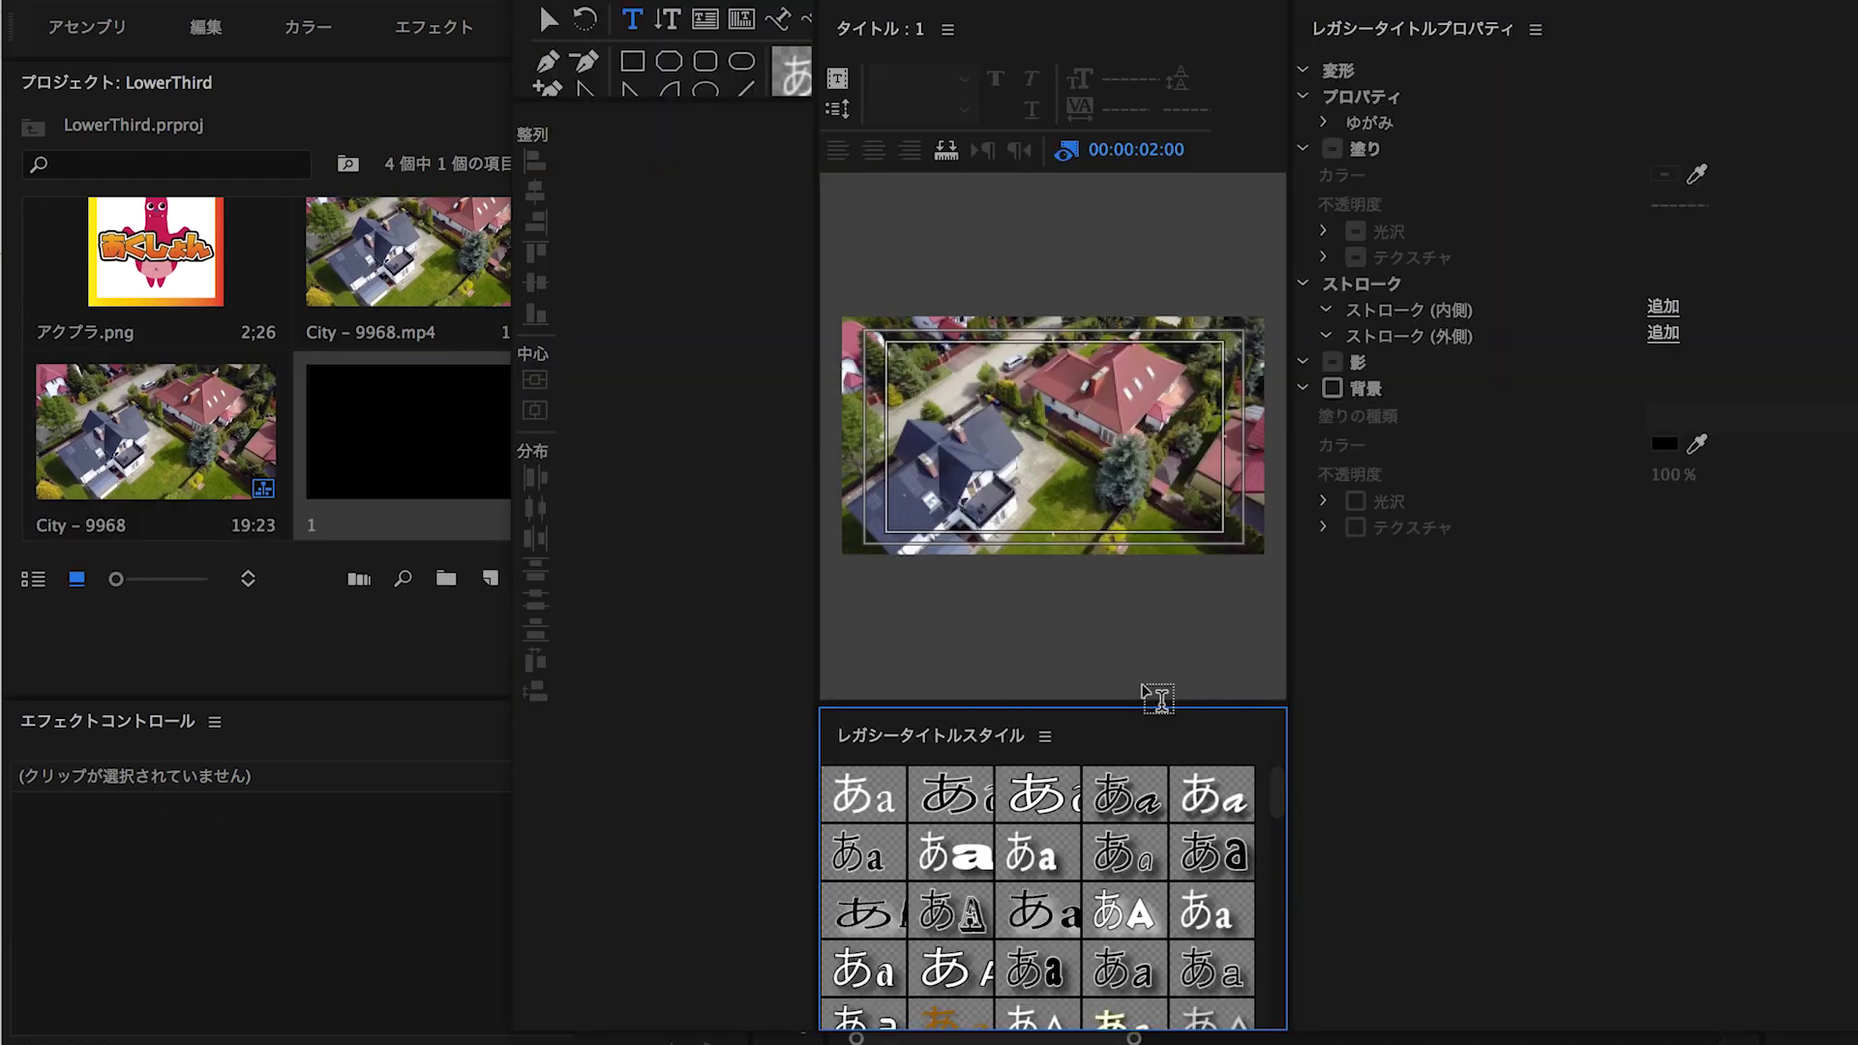
left_click_drag(1290, 411, 1553, 433)
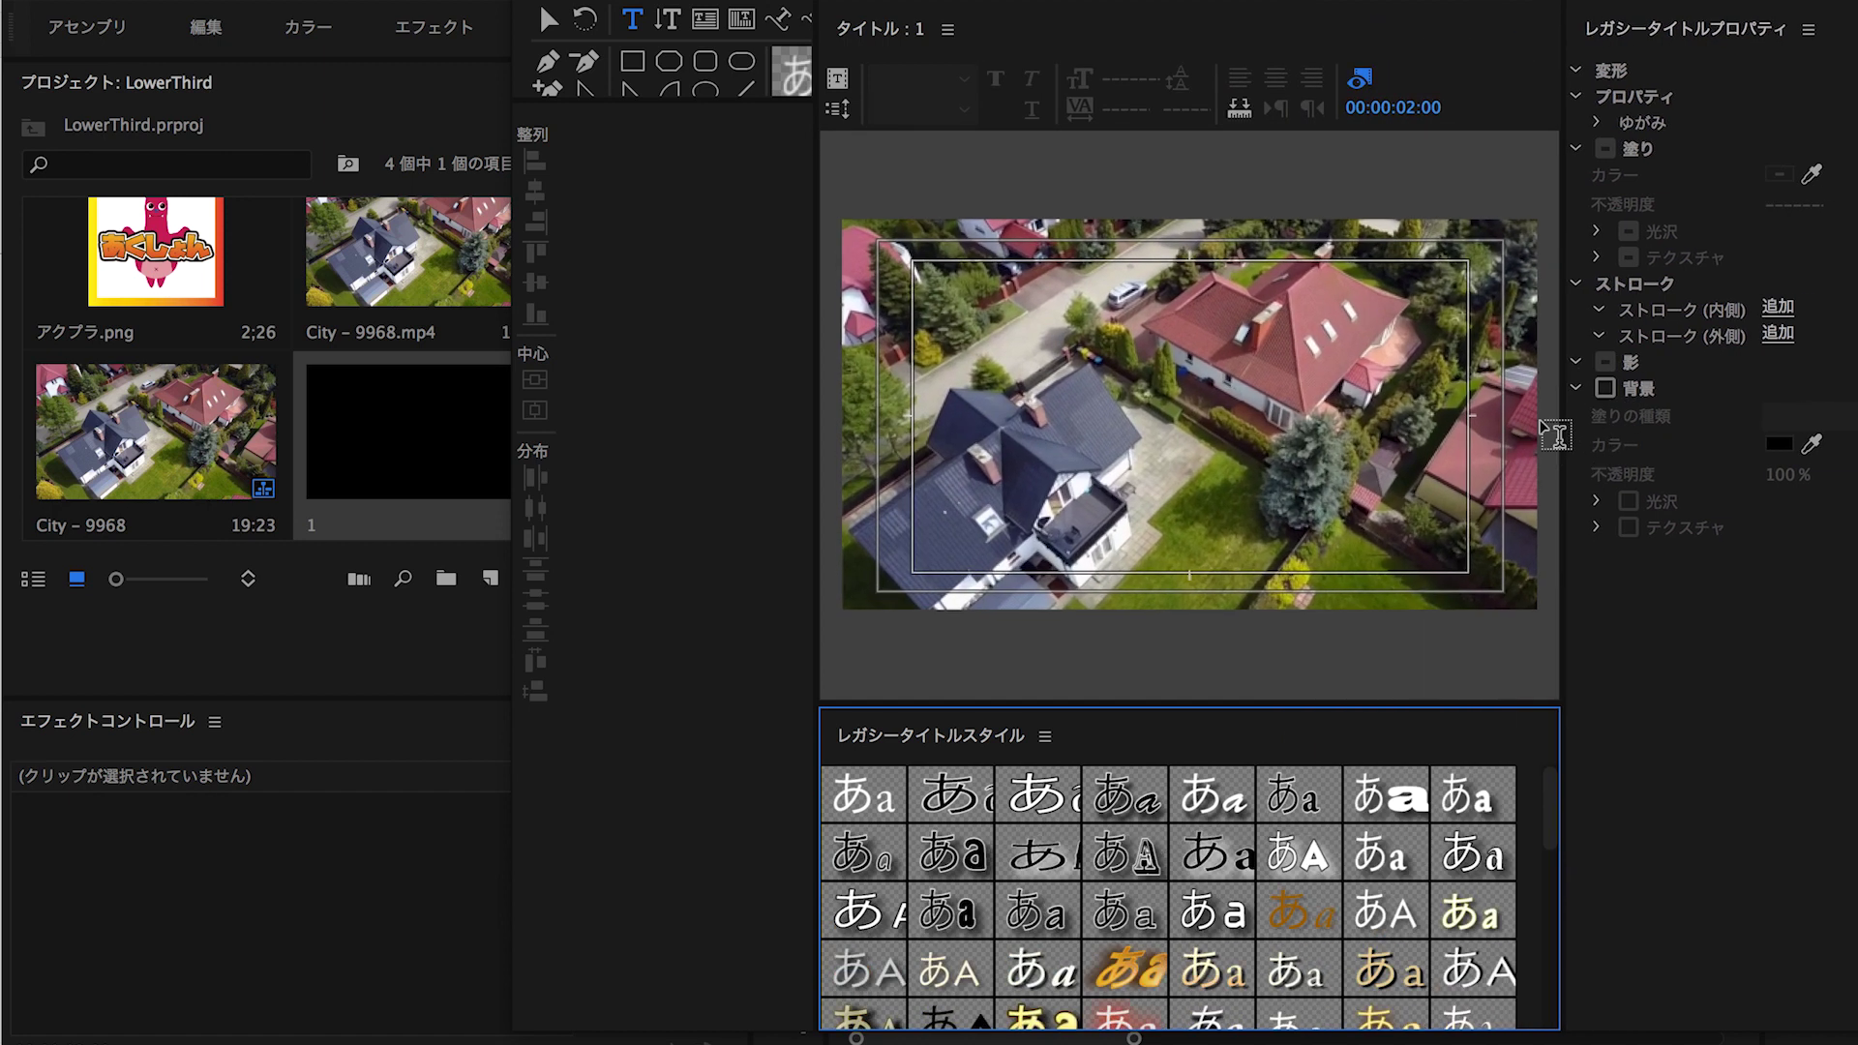
Draw a rectangle bar across the lower-left of the frame and fill it dark red
left_click(632, 61)
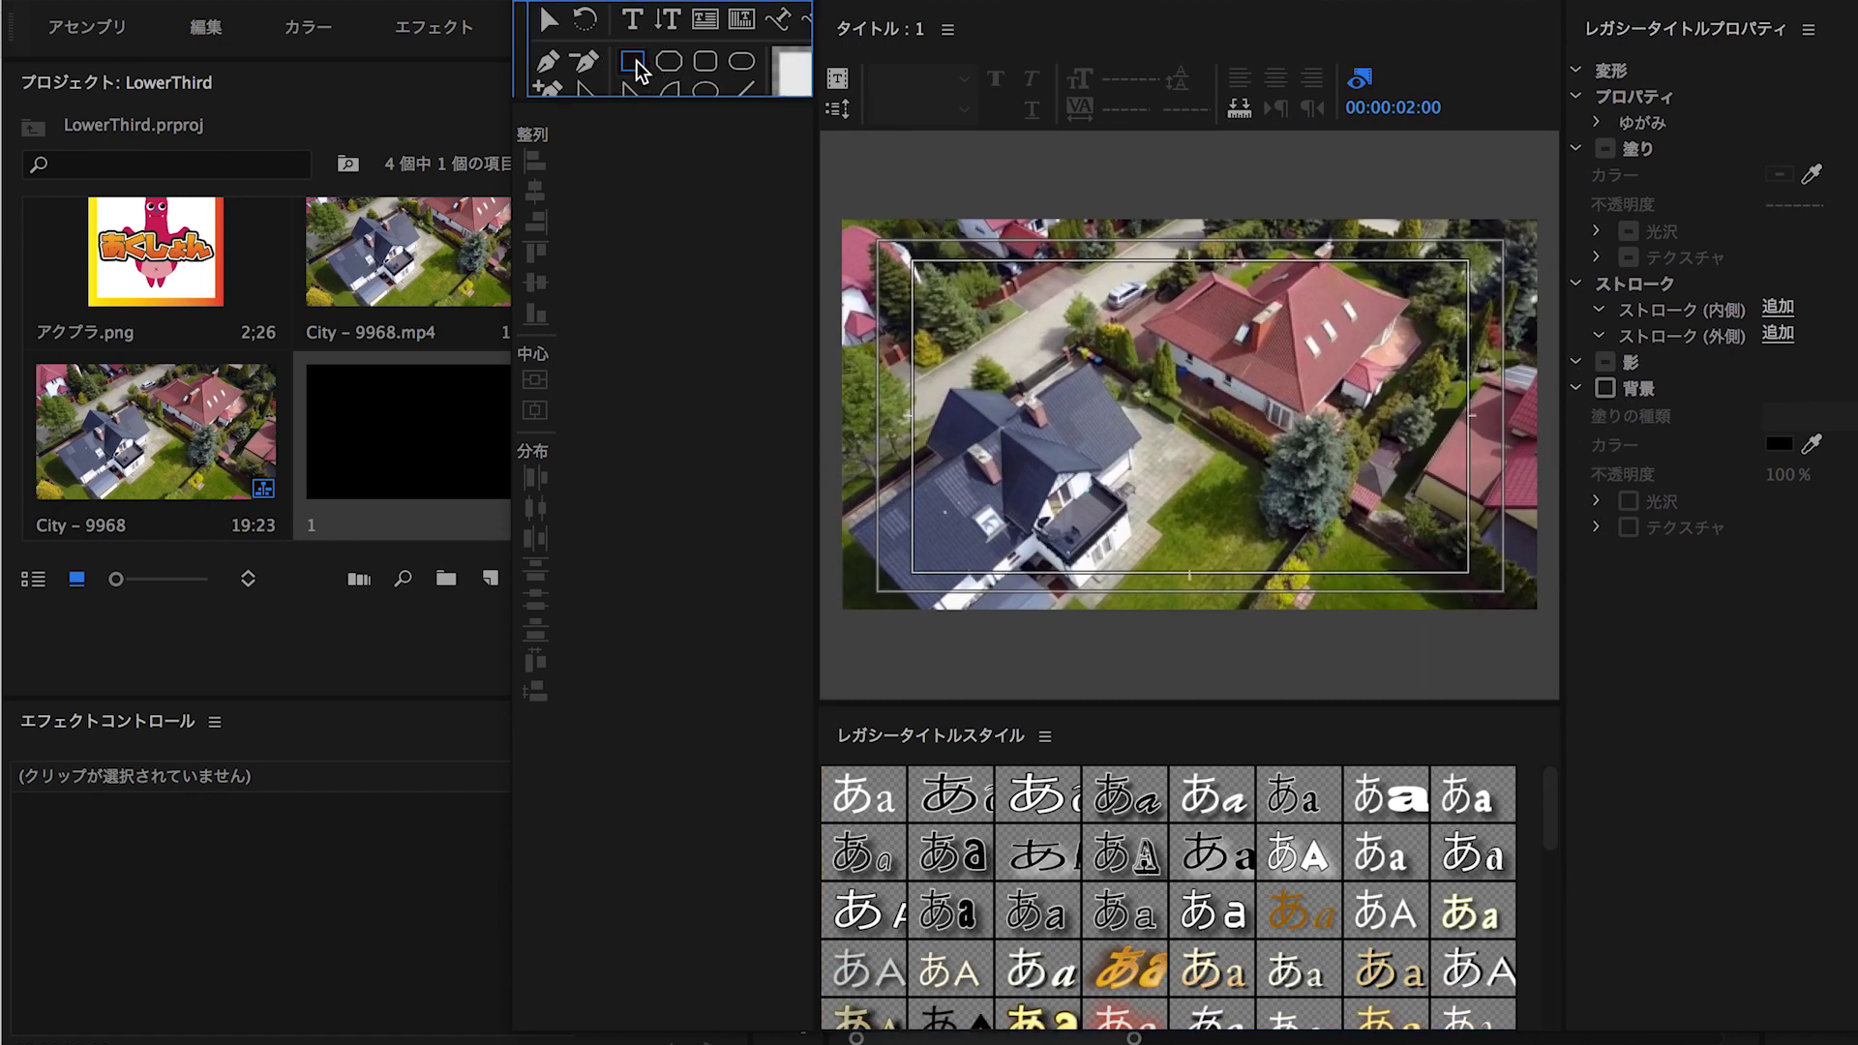
left_click_drag(837, 466, 1198, 526)
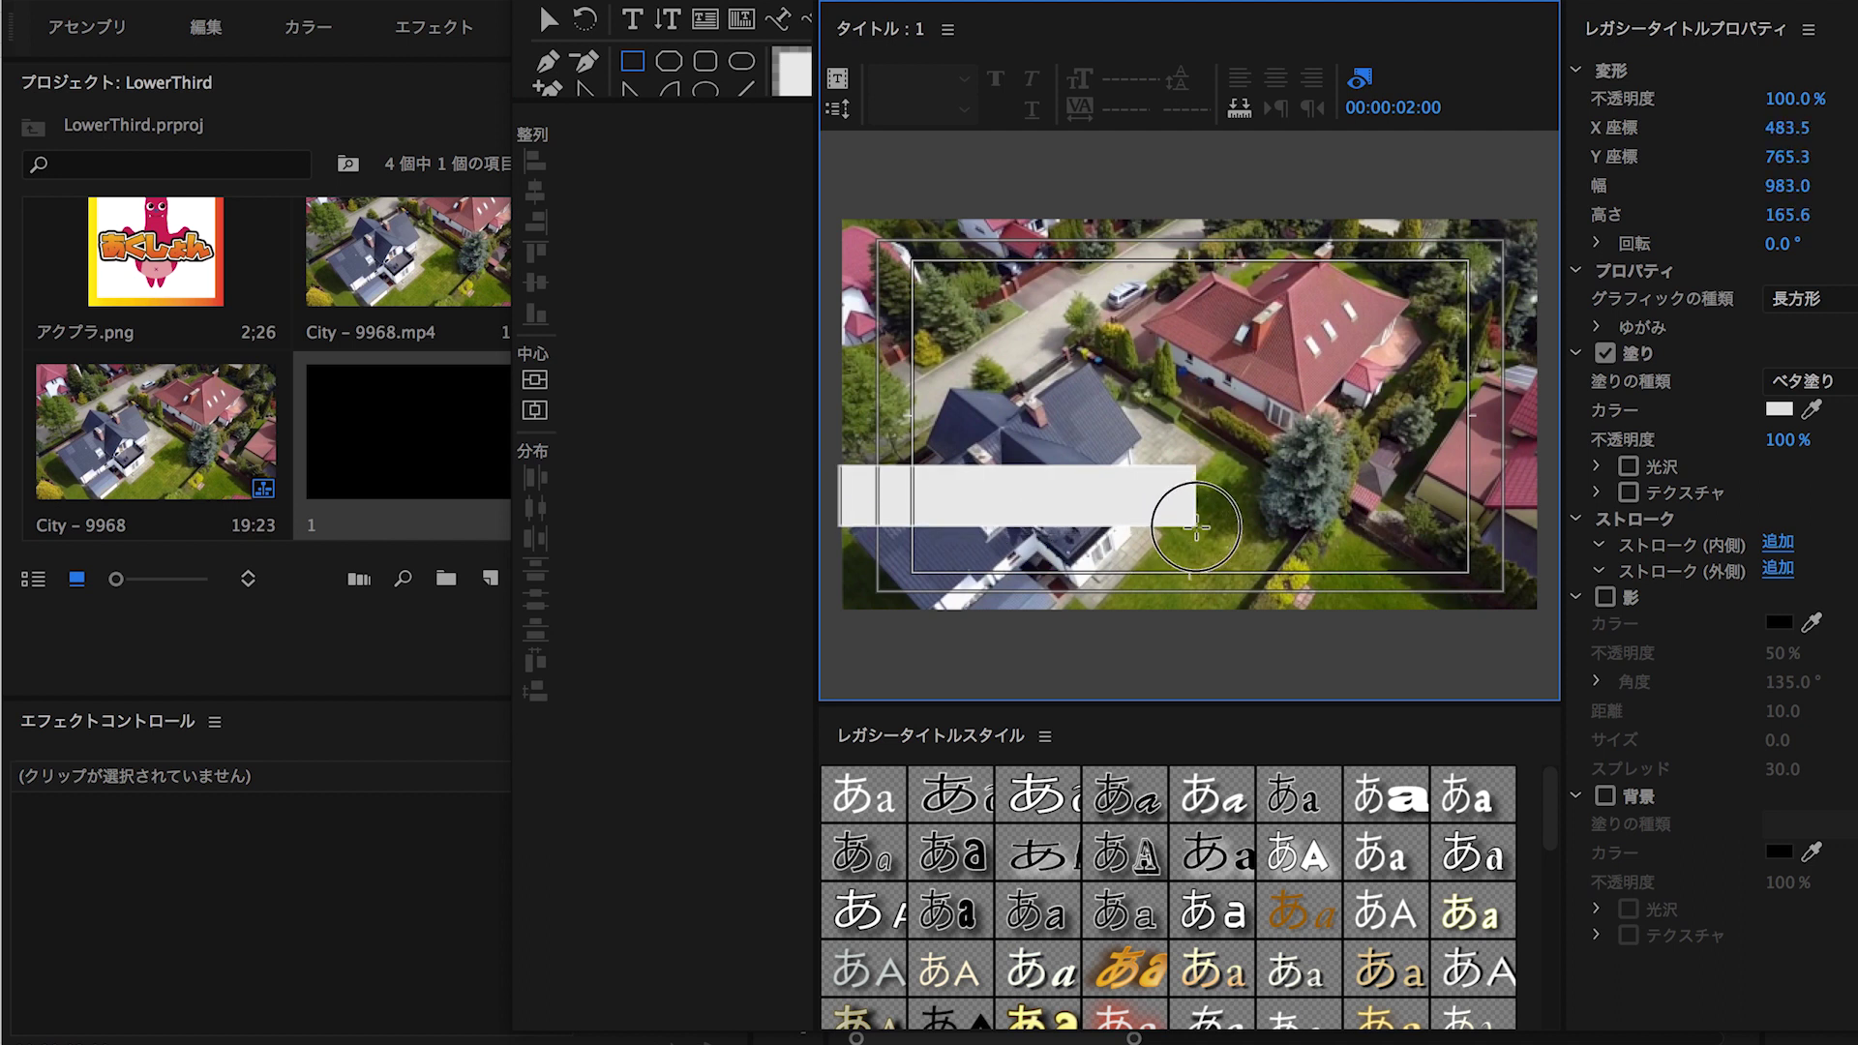
key("v")
left_click_drag(1087, 506, 1080, 554)
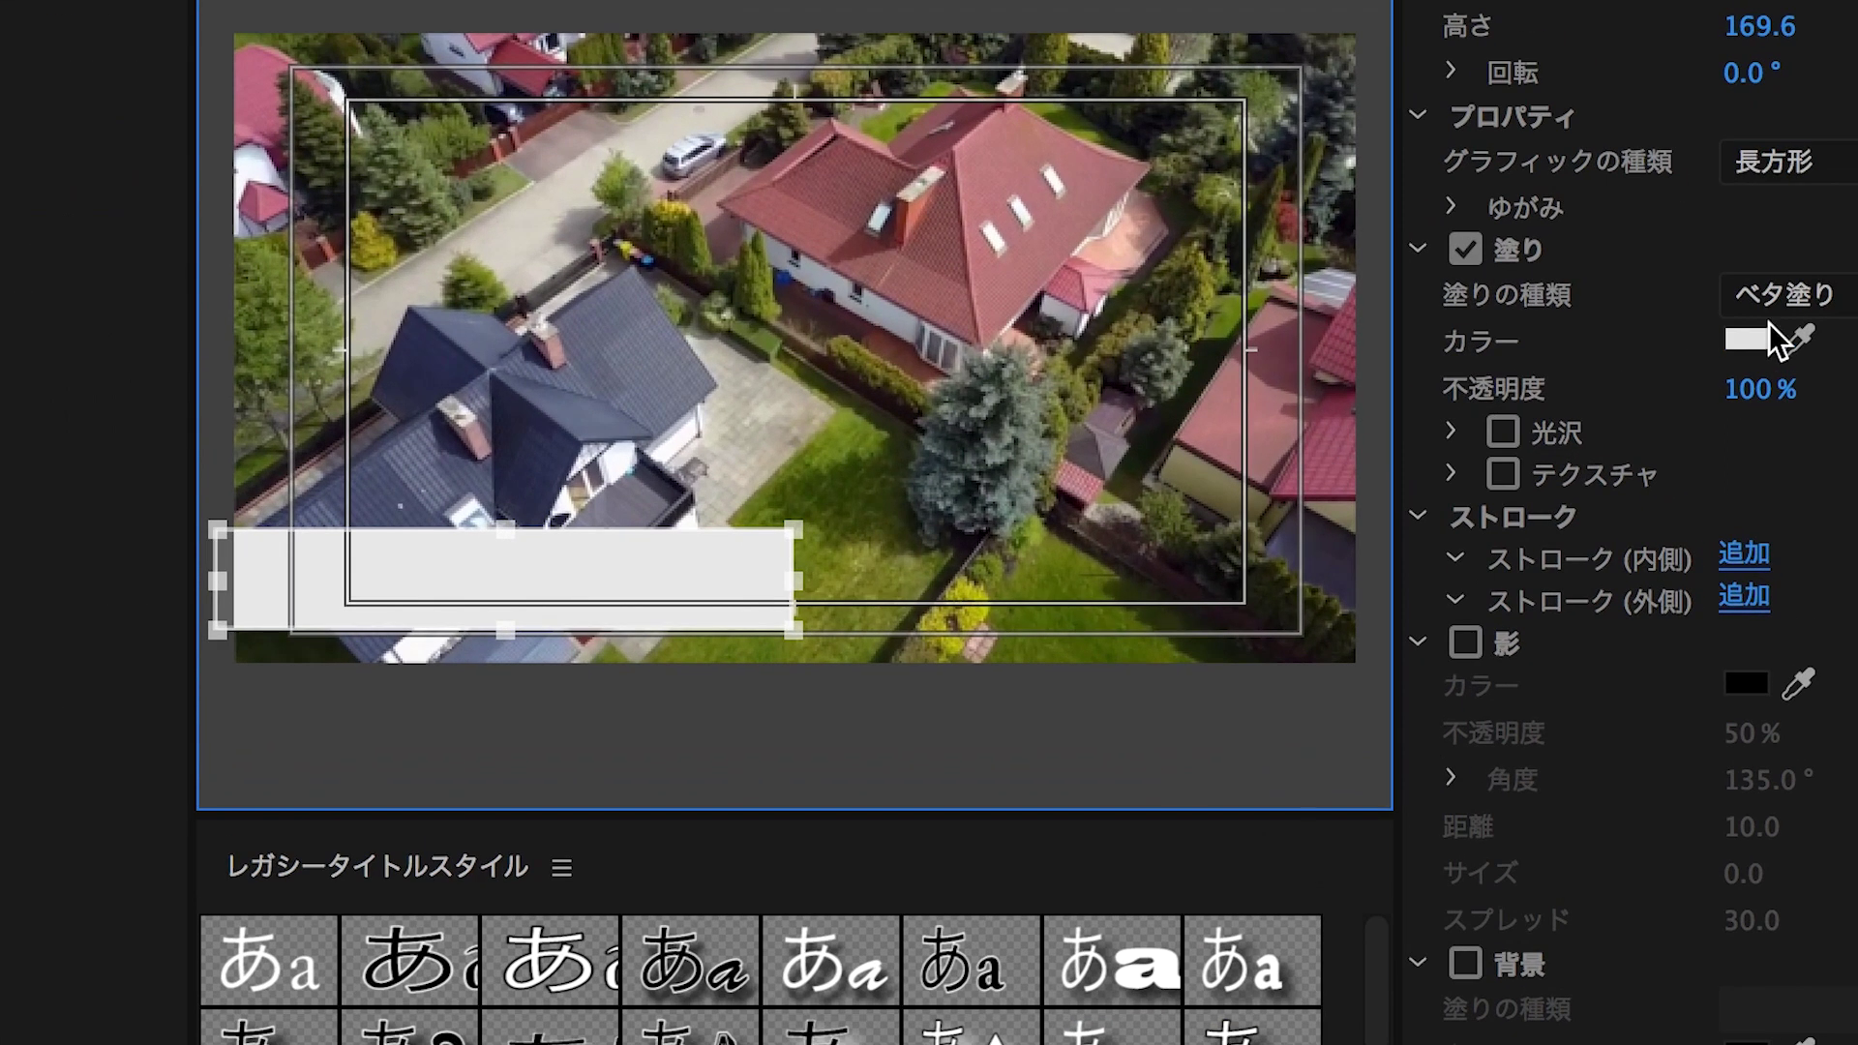
left_click(1748, 340)
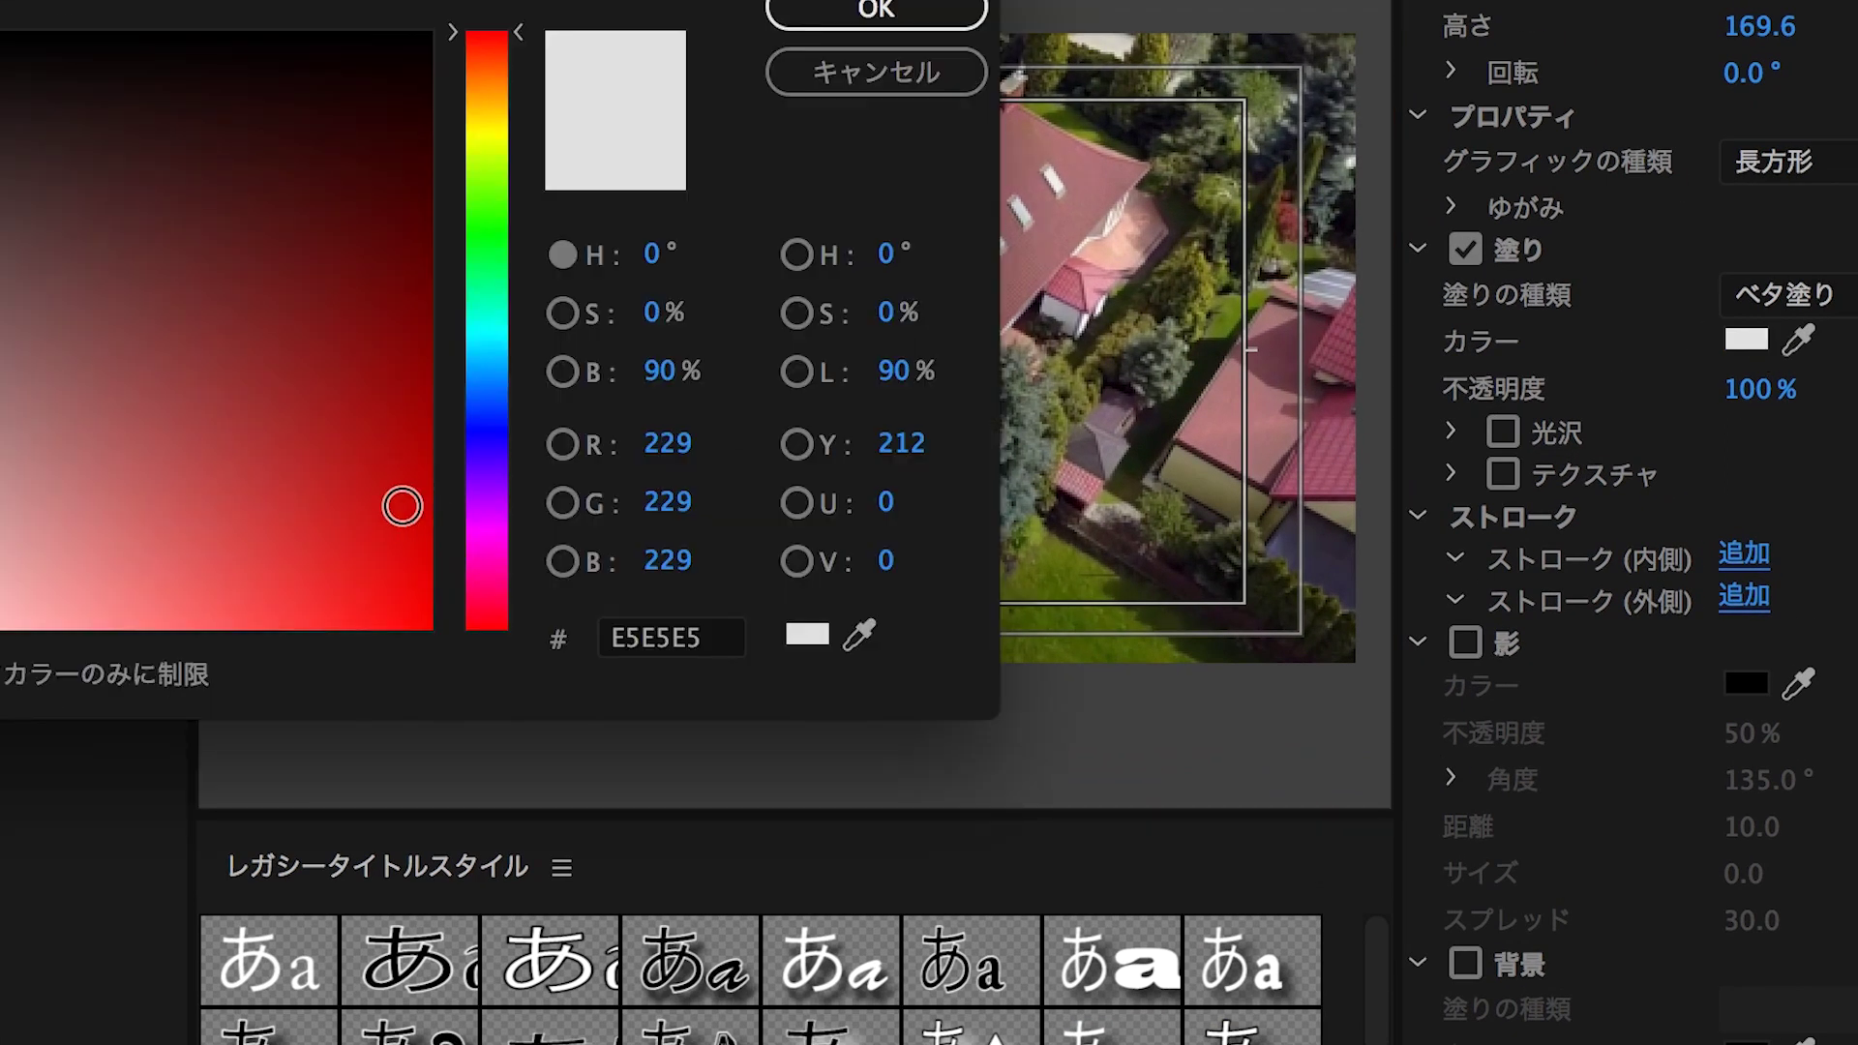
left_click_drag(402, 505, 441, 434)
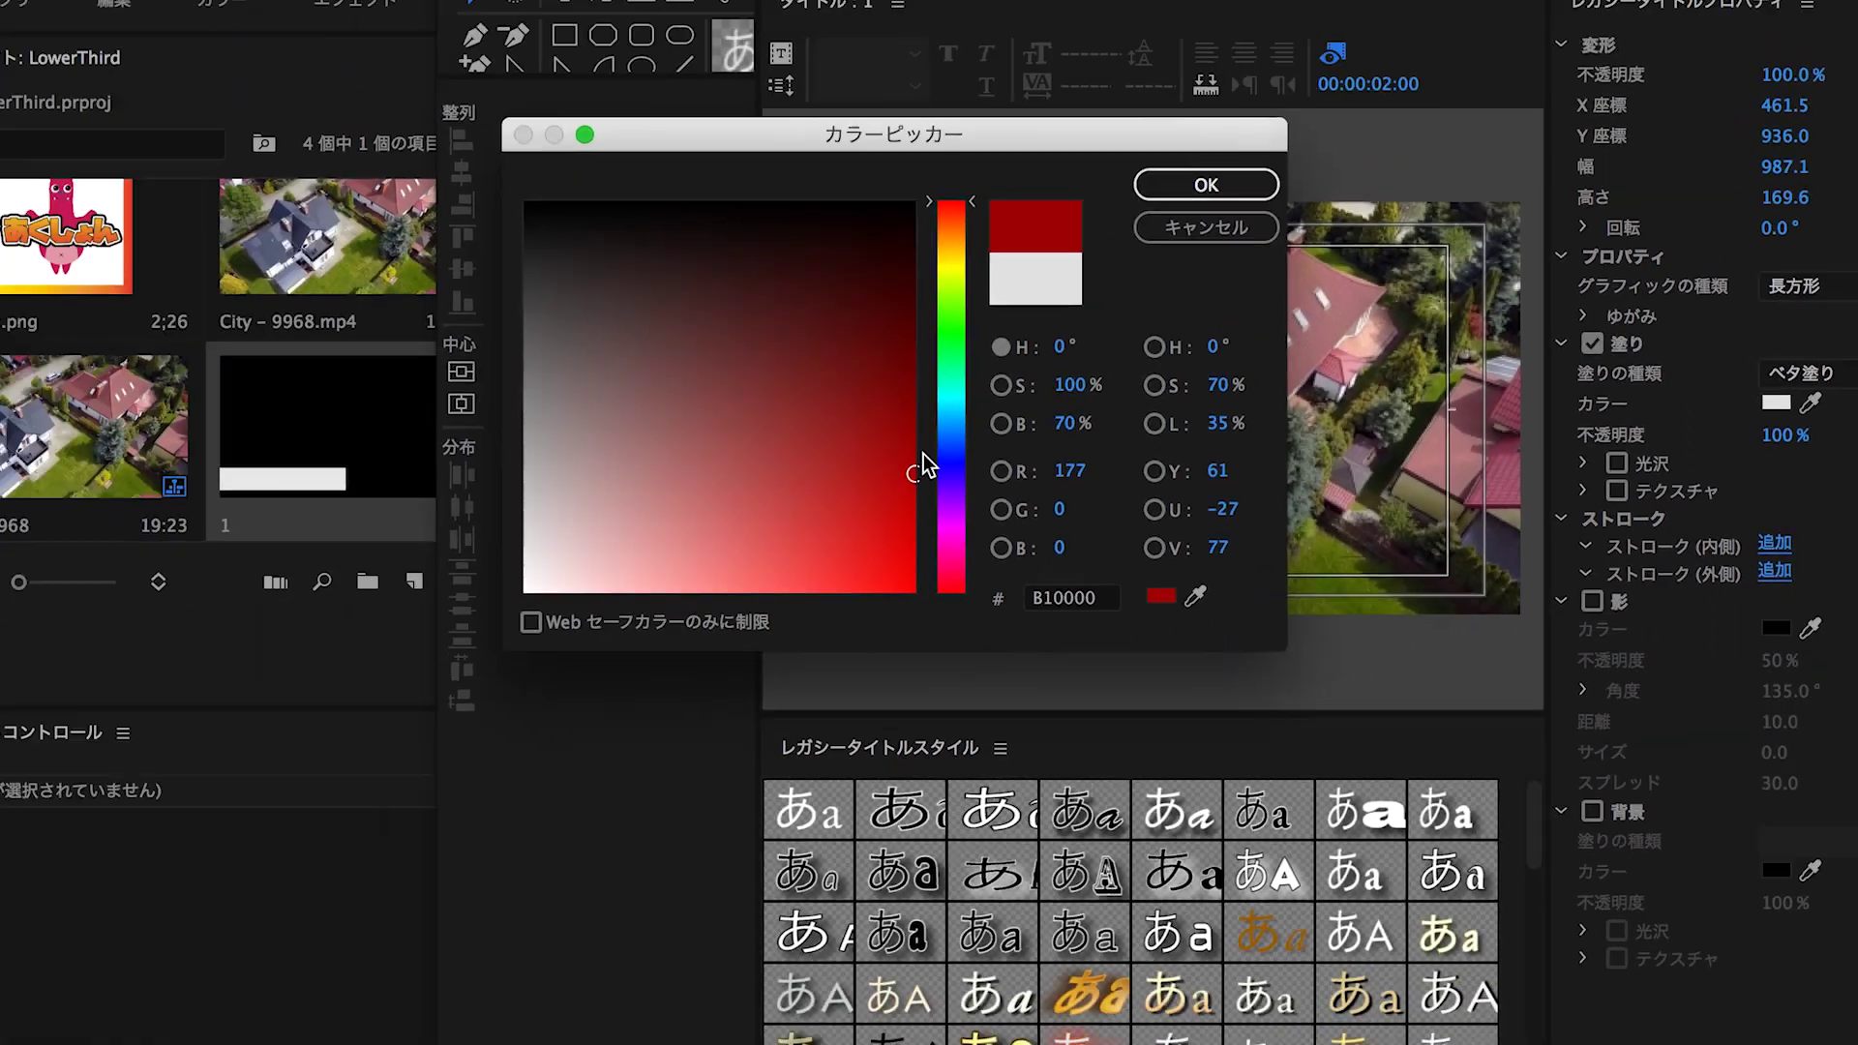
left_click(1206, 184)
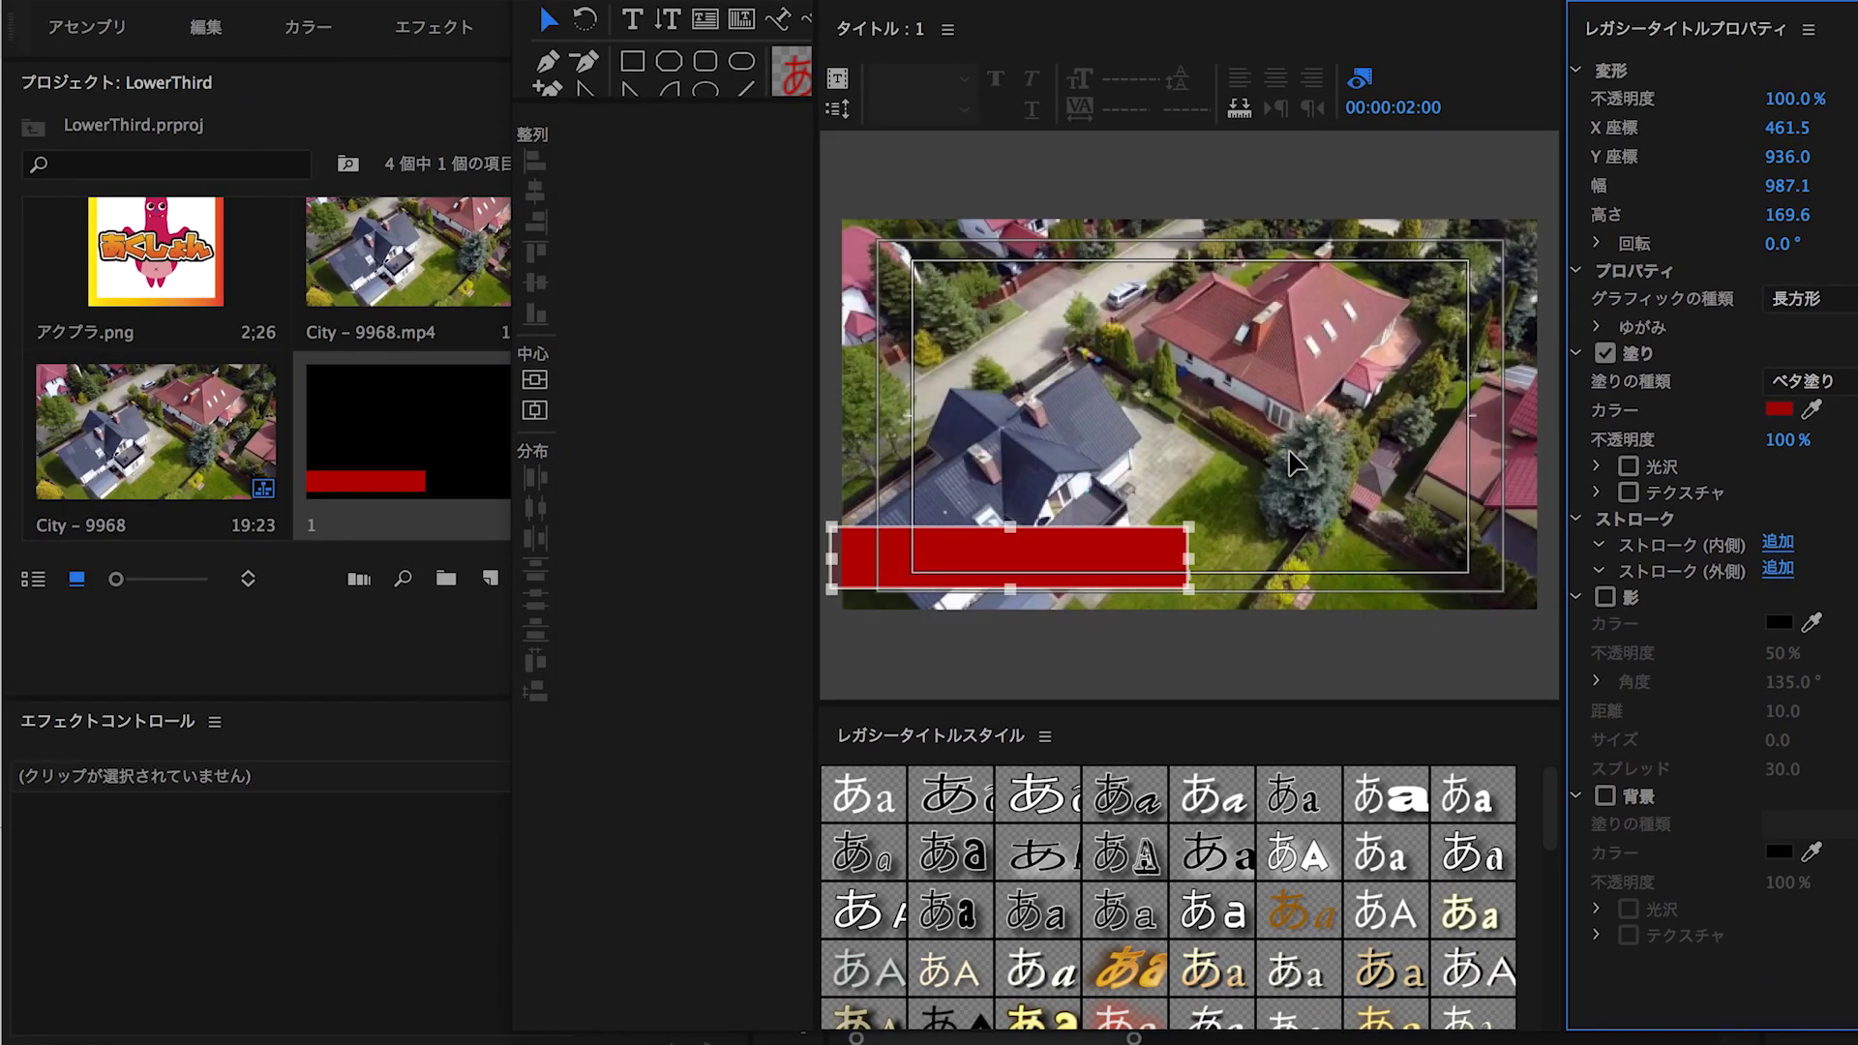
mouse_move(1078, 567)
left_mouse_down()
mouse_move(1086, 500)
mouse_move(1084, 533)
left_mouse_up()
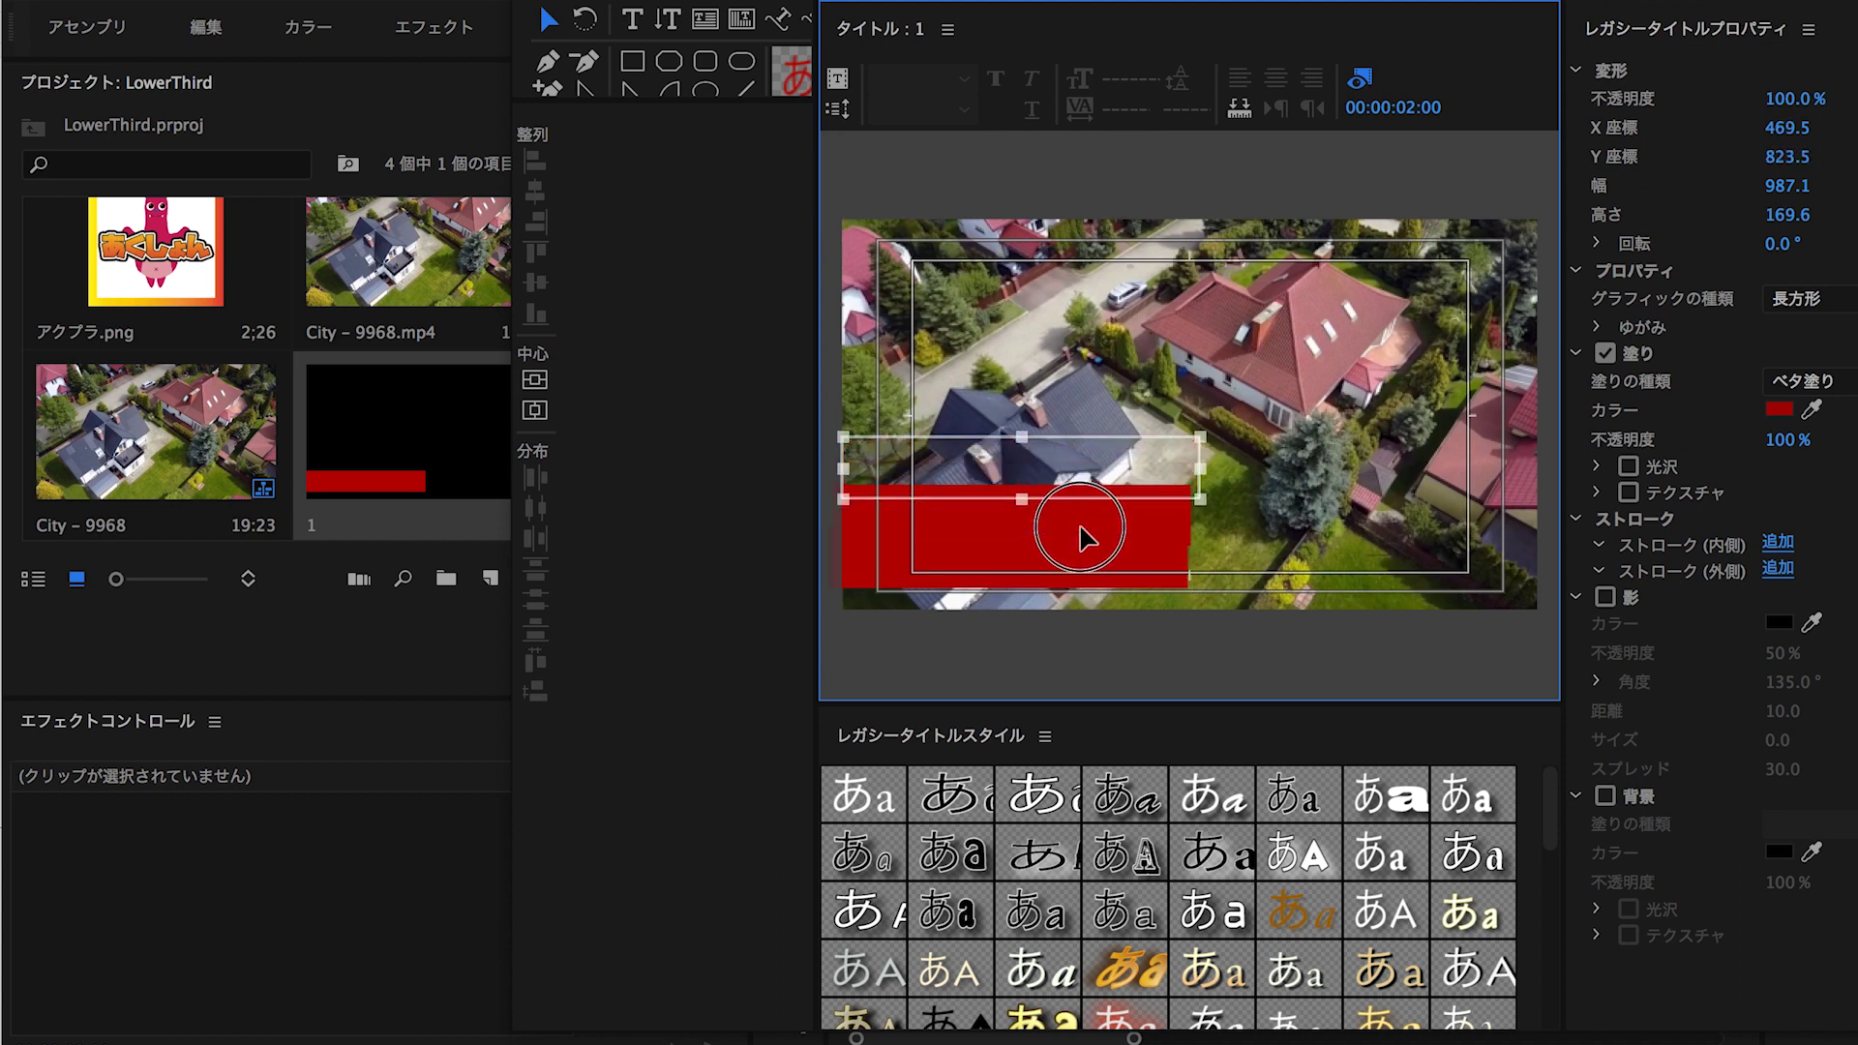
Brighten the bar's fill to FB0000 and nudge it into the lower-left corner
left_click(1790, 410)
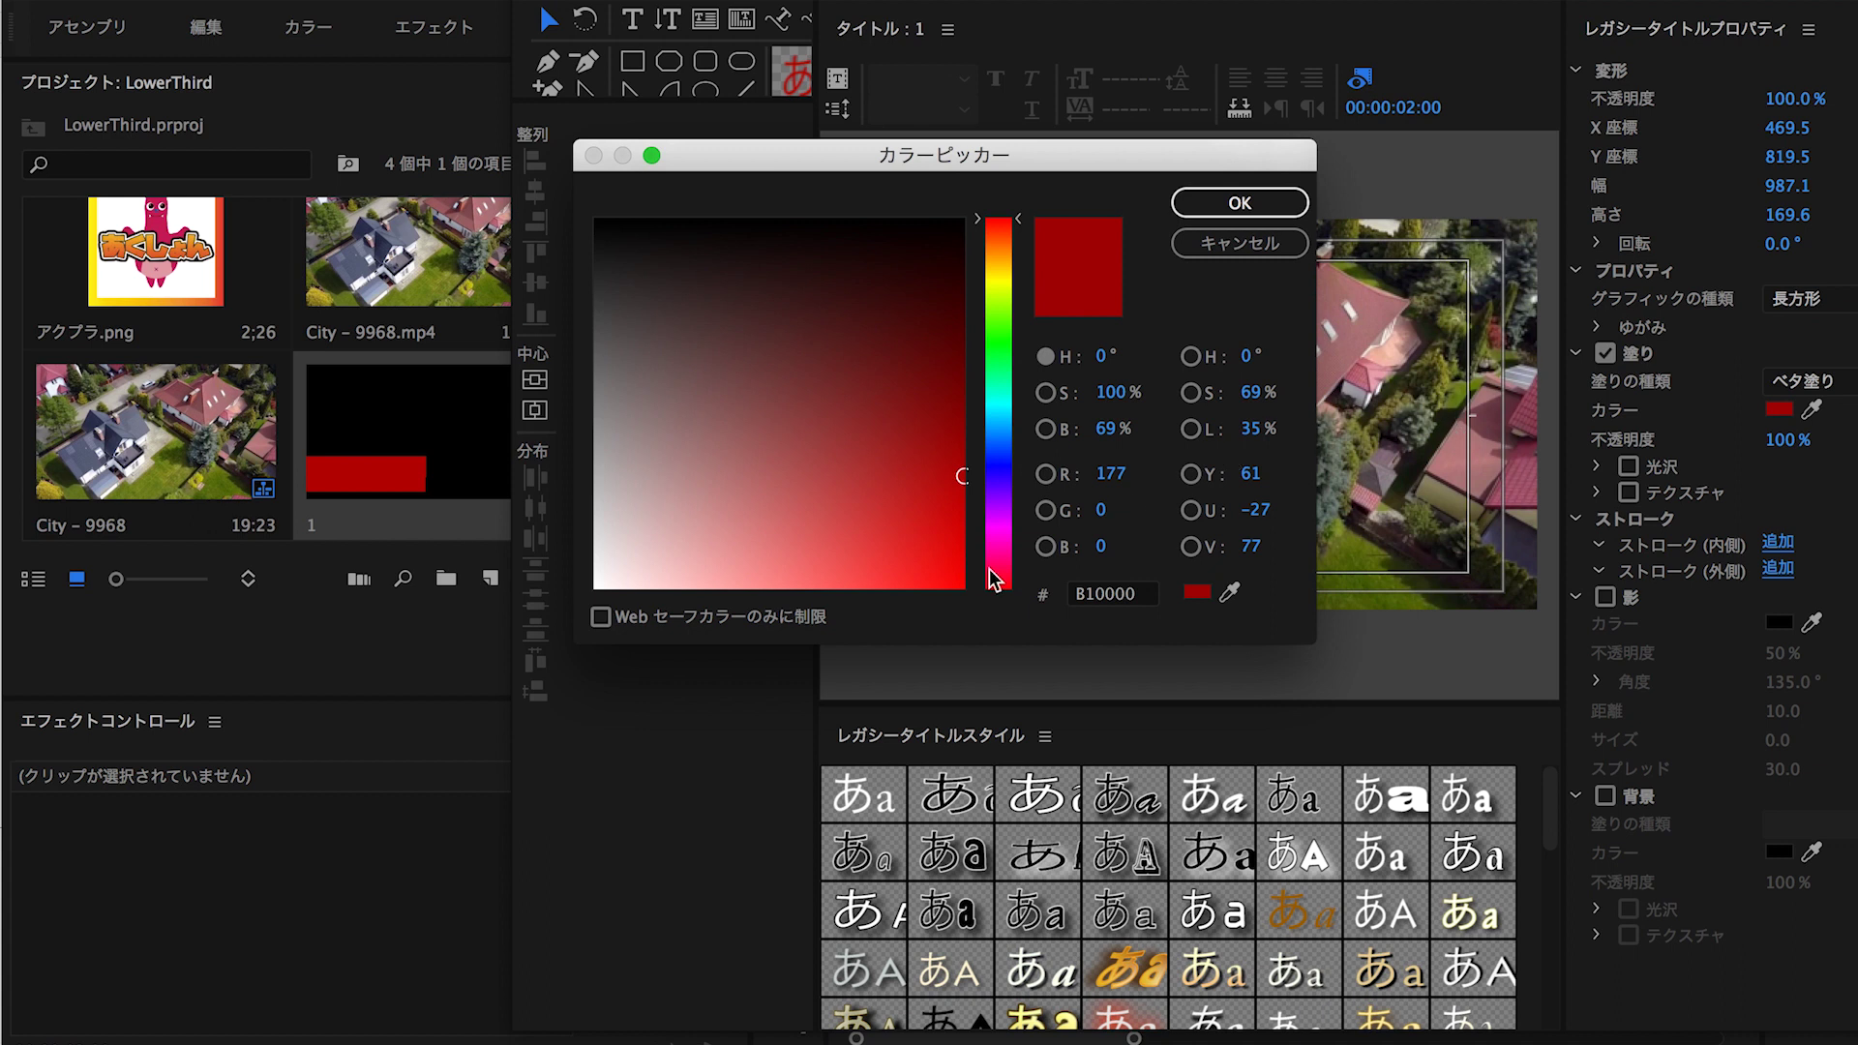
left_click(970, 558)
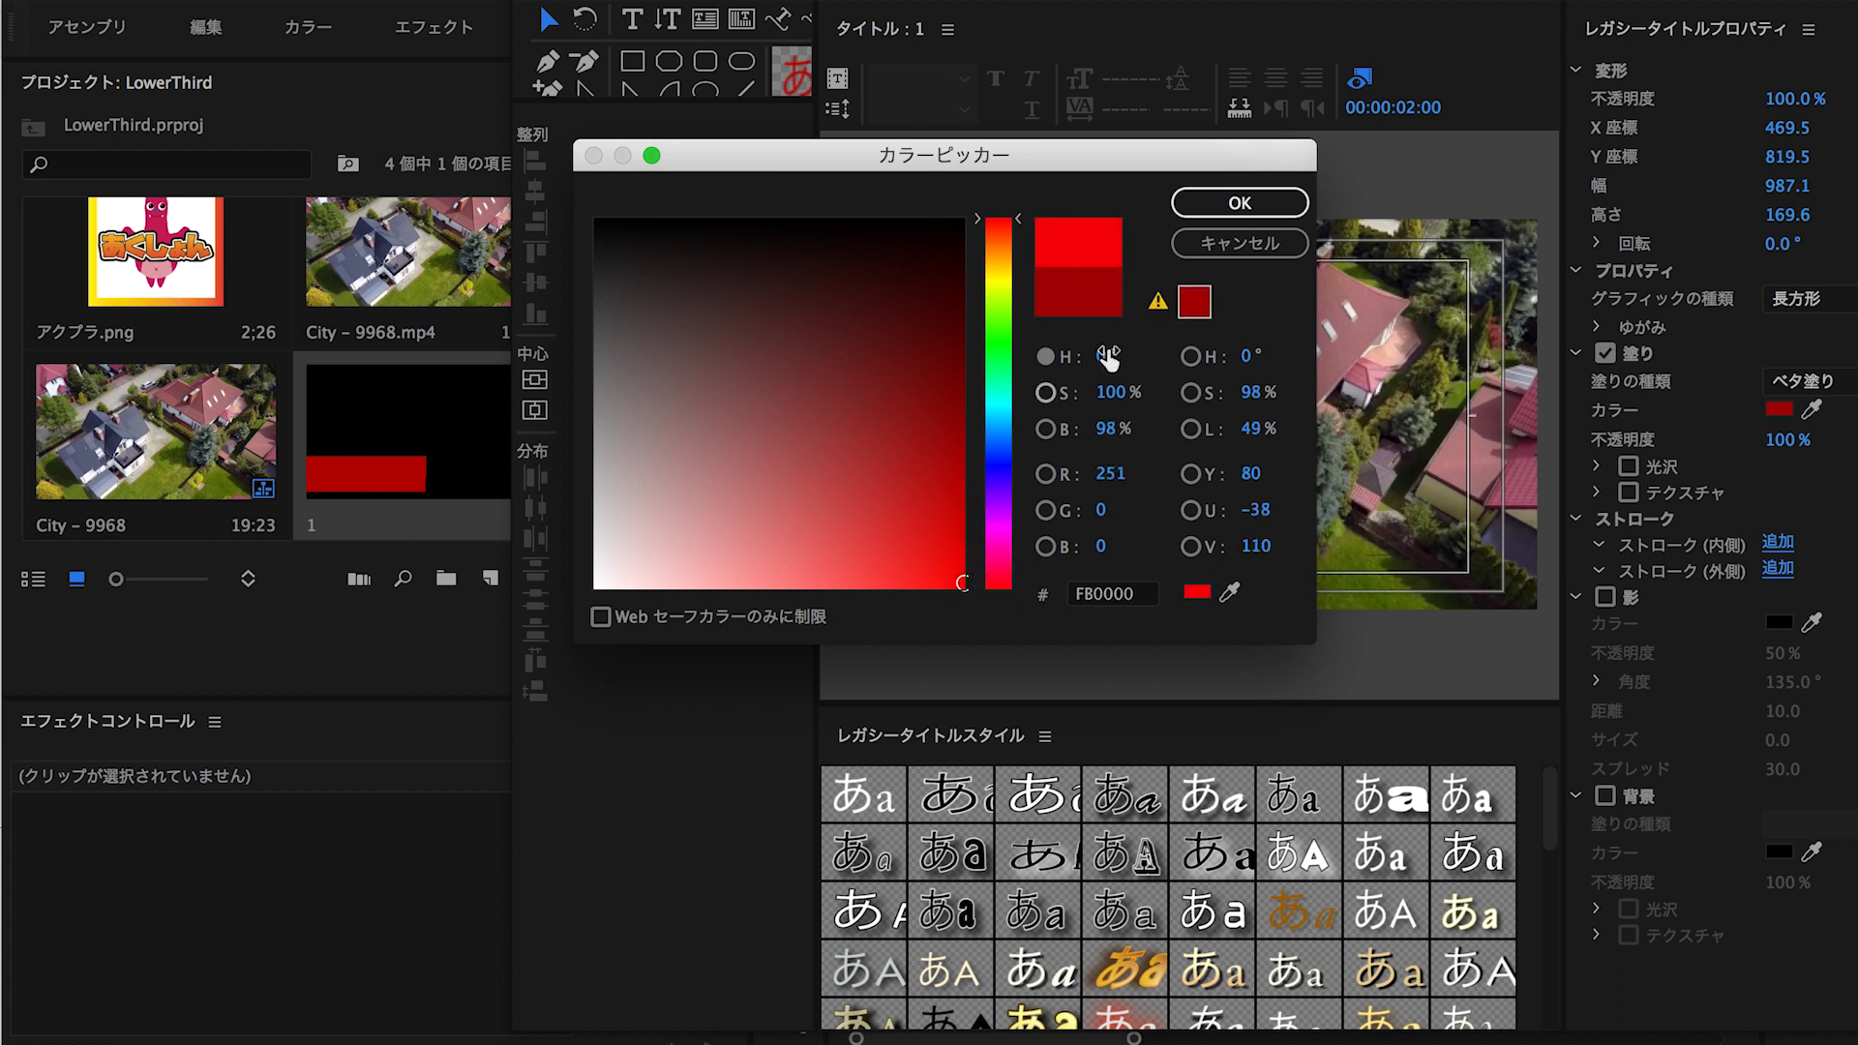
left_click(1239, 202)
left_click_drag(1091, 503, 1088, 535)
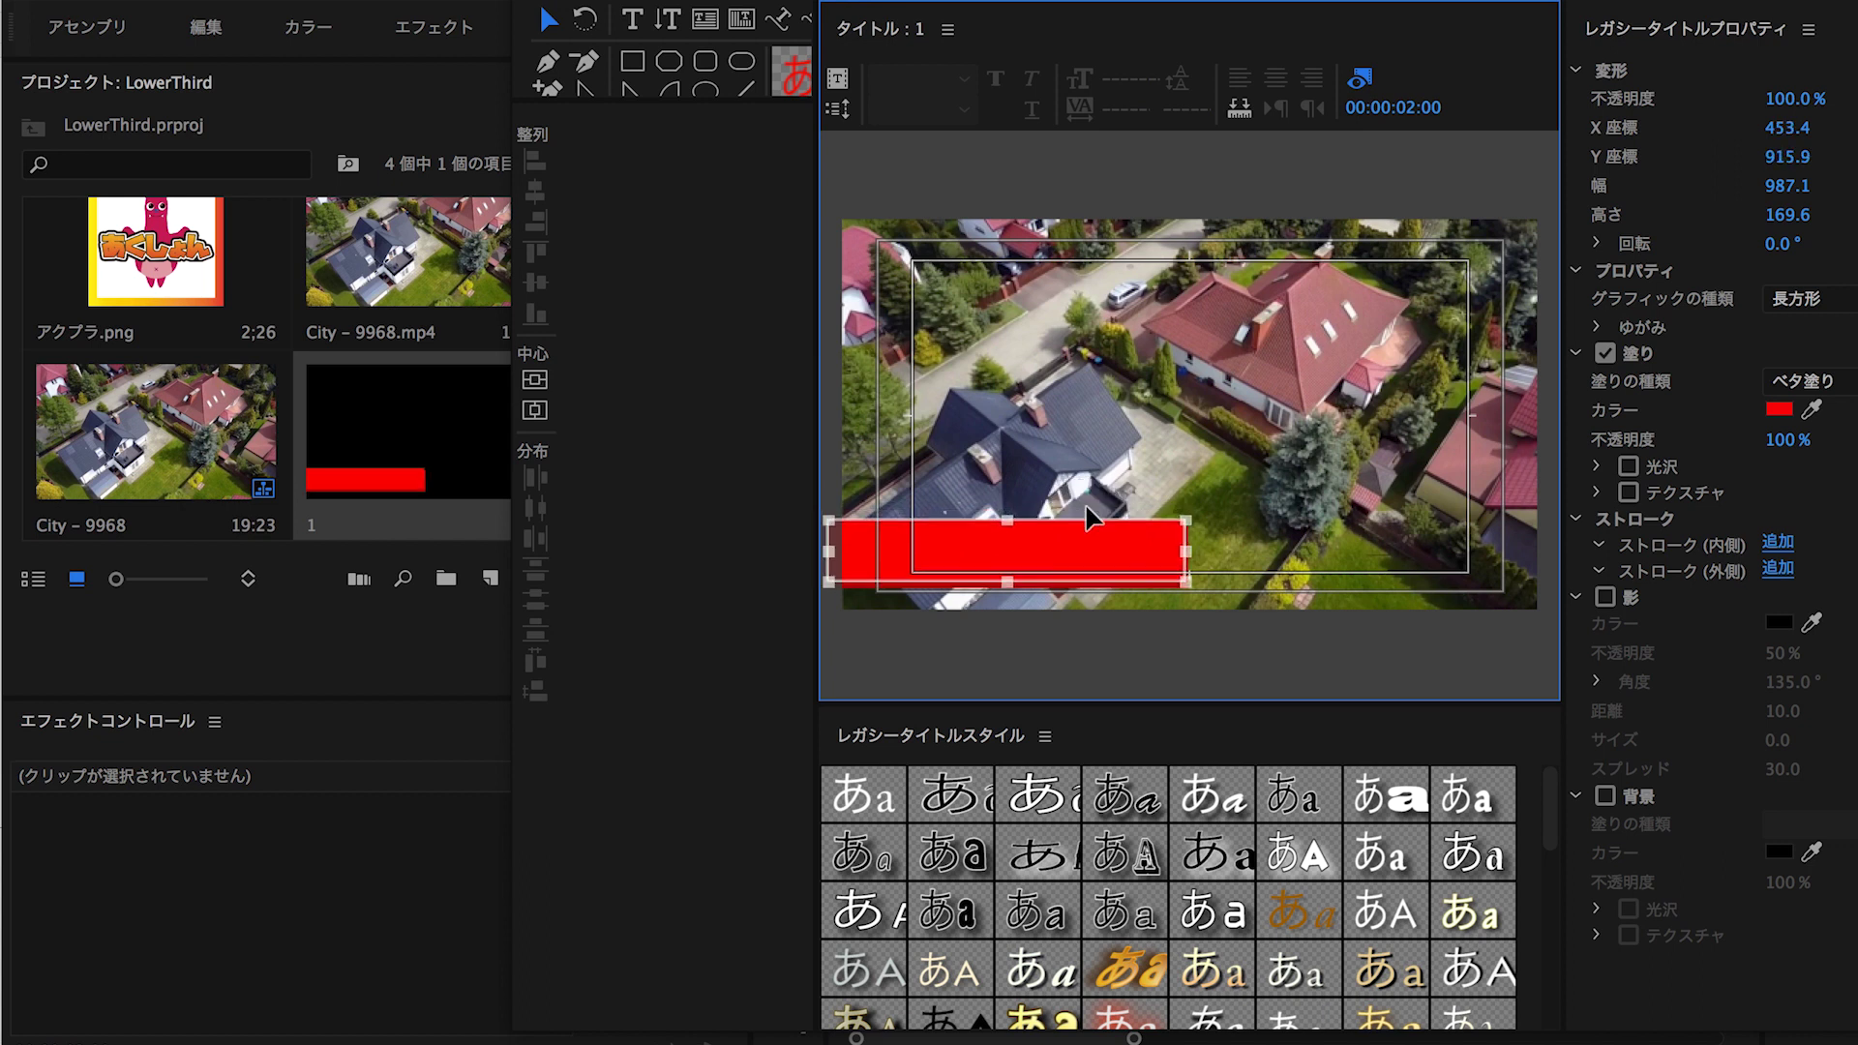
key("Left")
key("Left")
key("Left")
key("Left")
left_click(1147, 429)
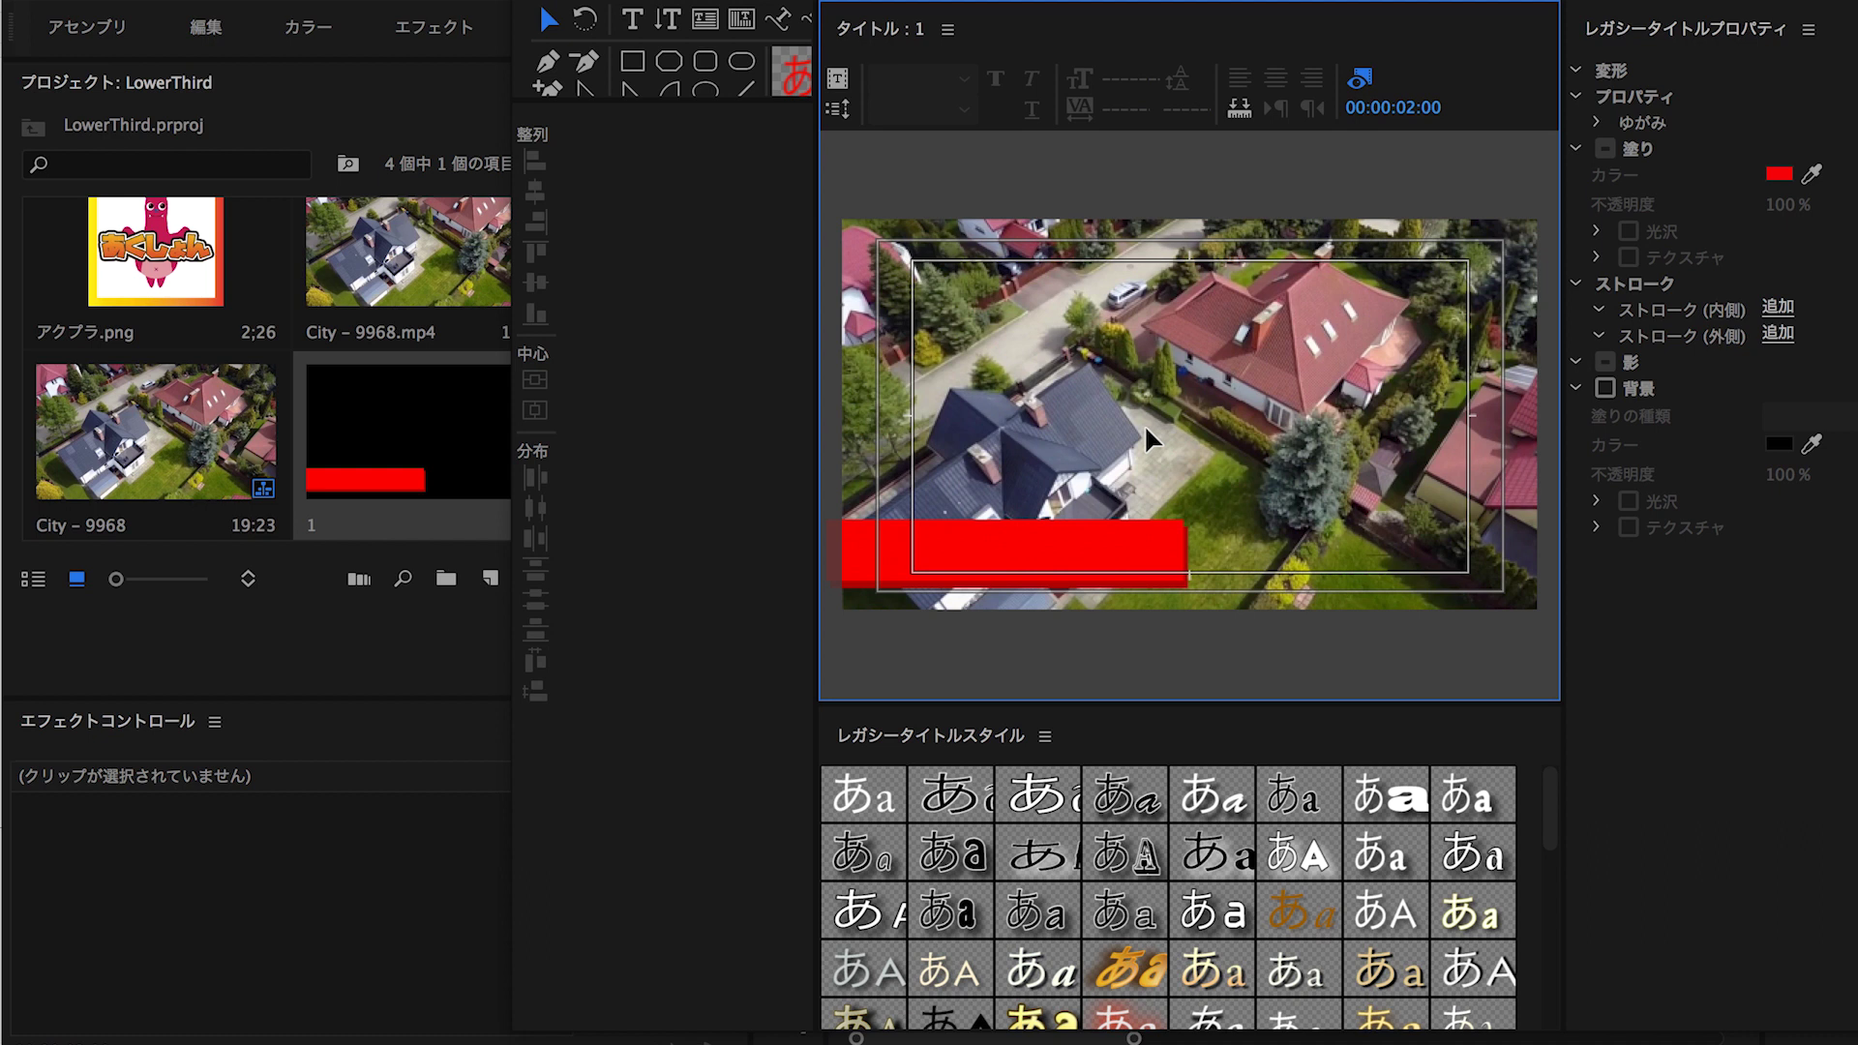
Add white text 'ドローン空撮のやり方' to the title
key("t")
left_click(1147, 437)
type("ドローン空撮")
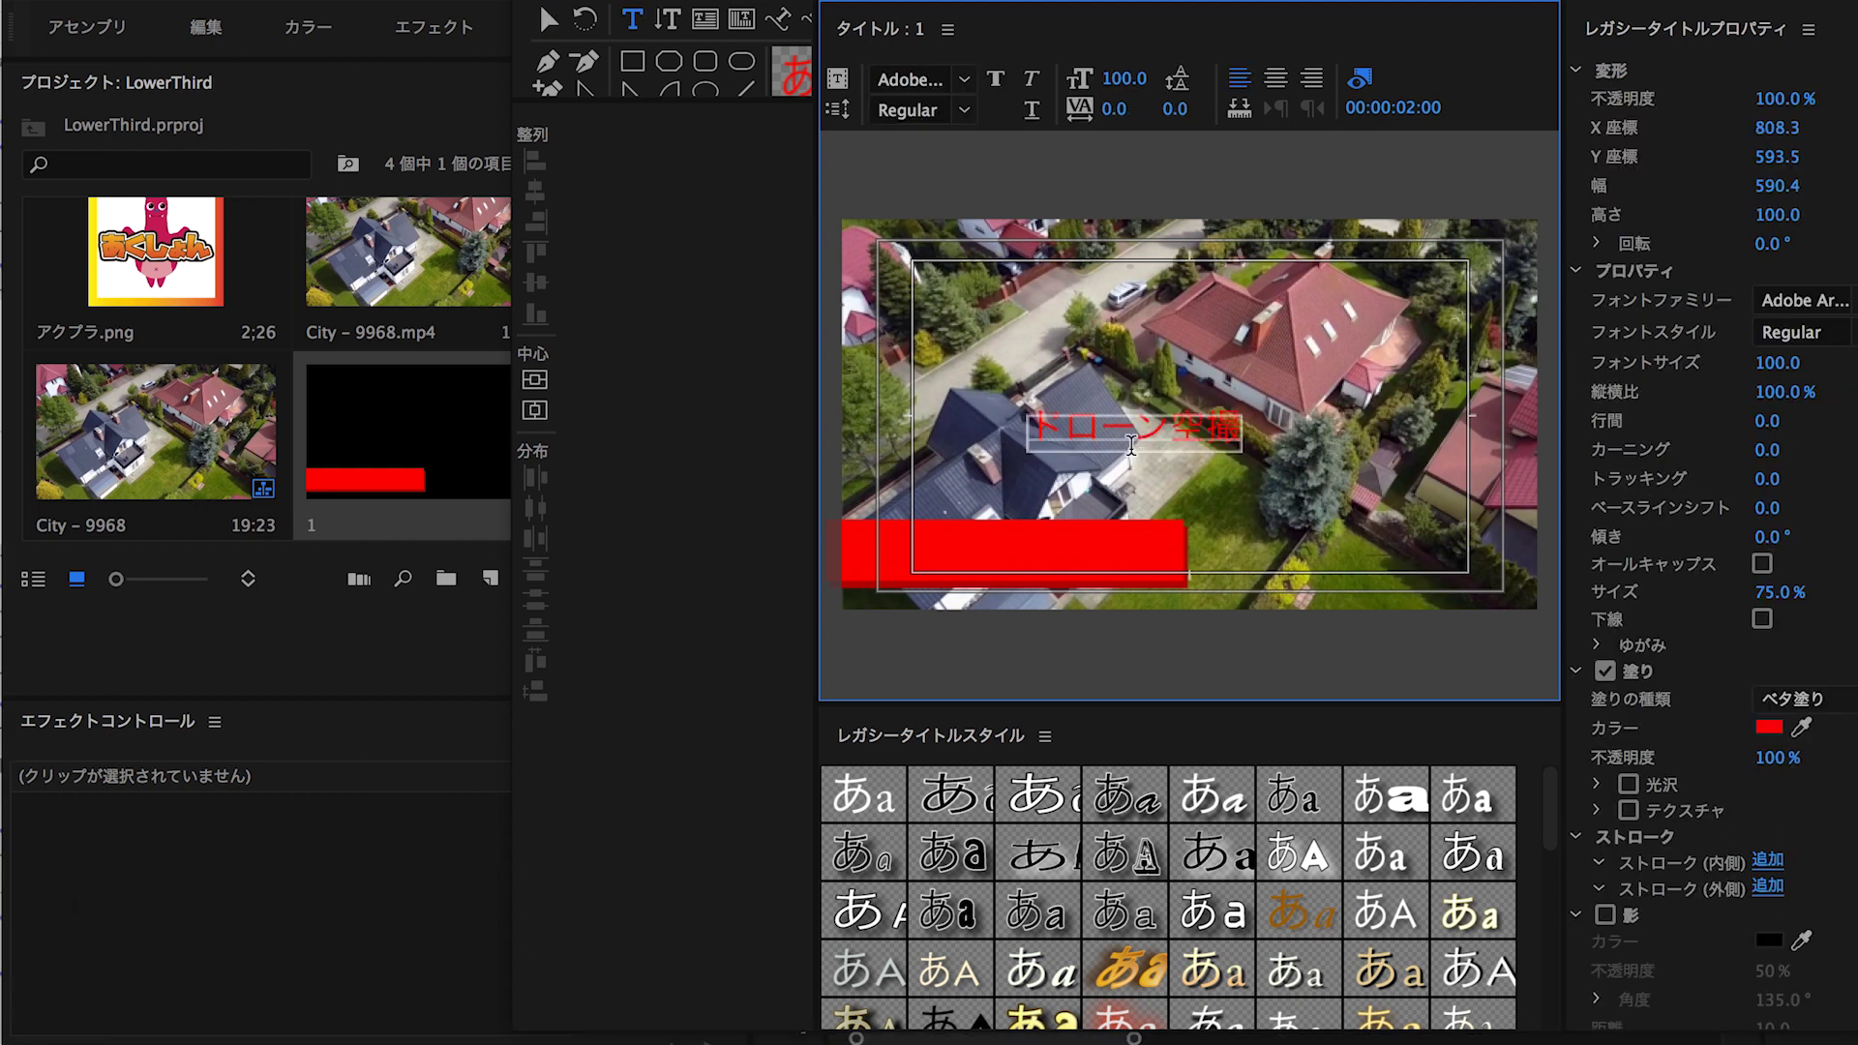
type("のやり方")
left_click(1769, 726)
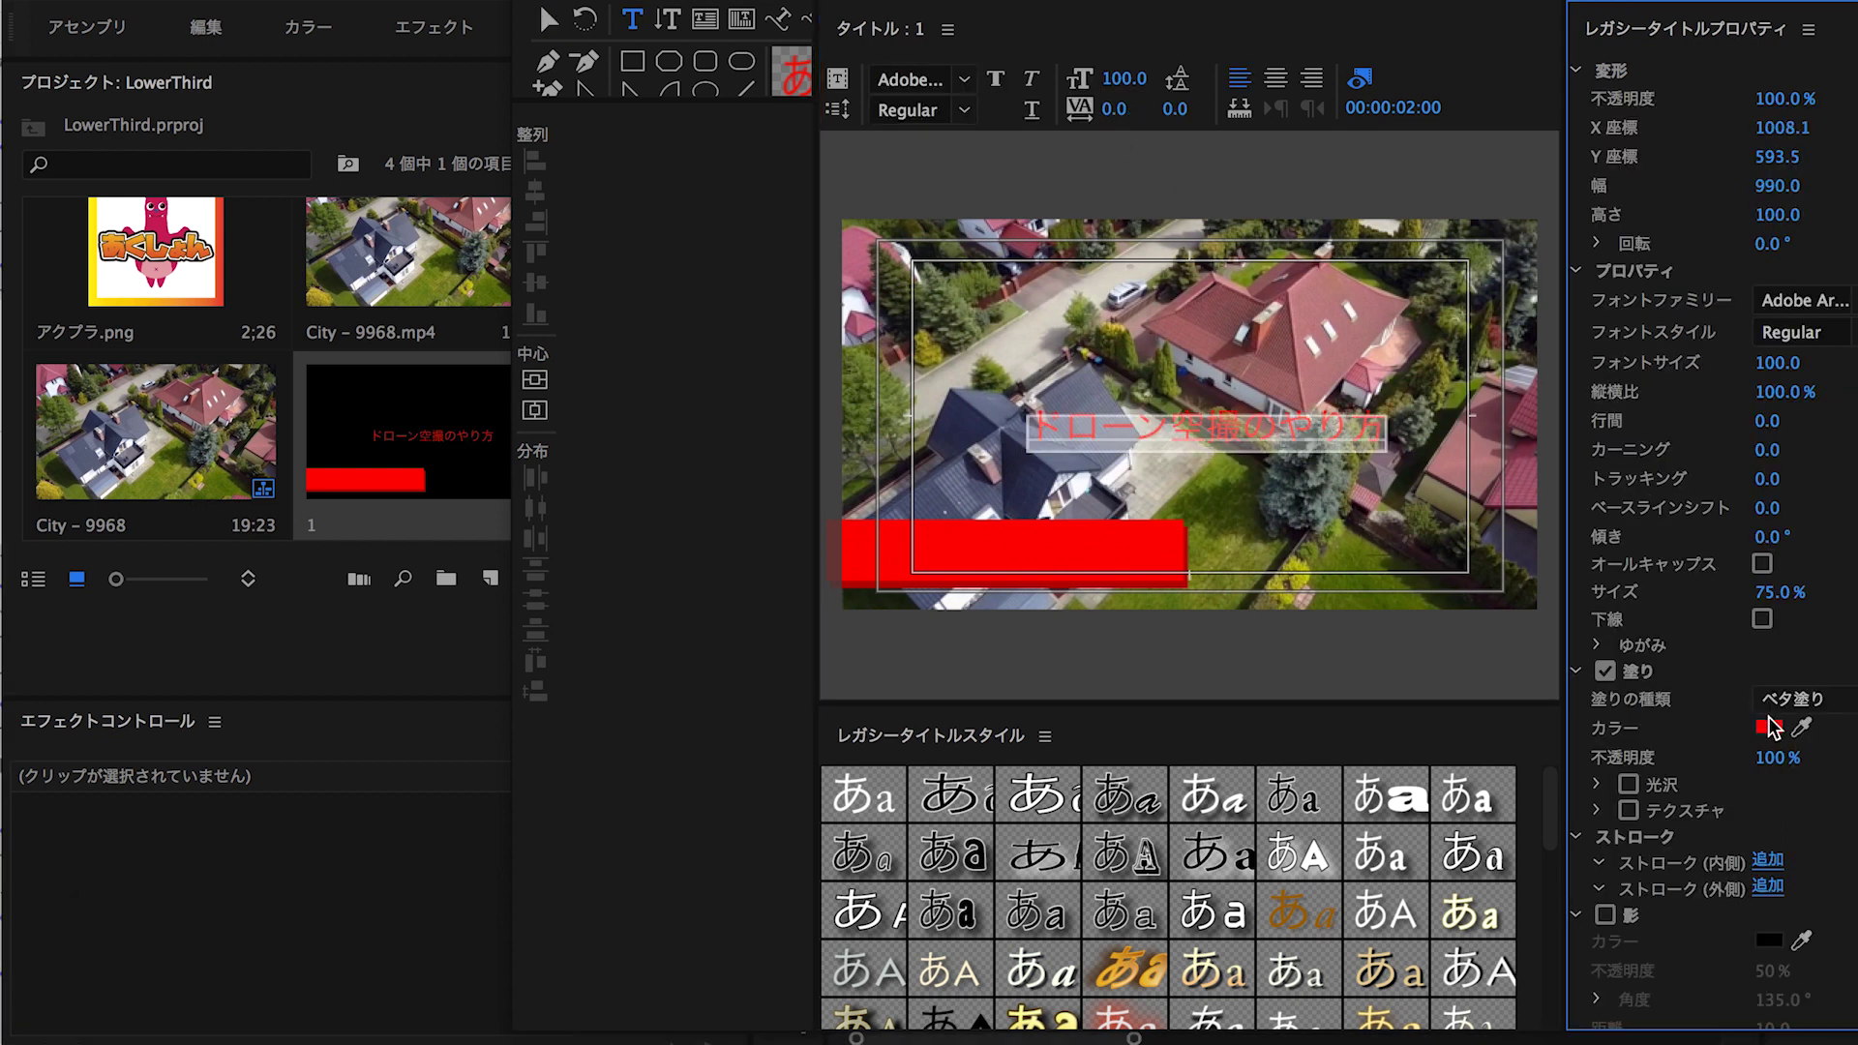
left_click(598, 584)
left_click(1240, 202)
Set the title text's font to ヒラギノ角ゴ W8
left_click(1793, 300)
type("PCMyungjo")
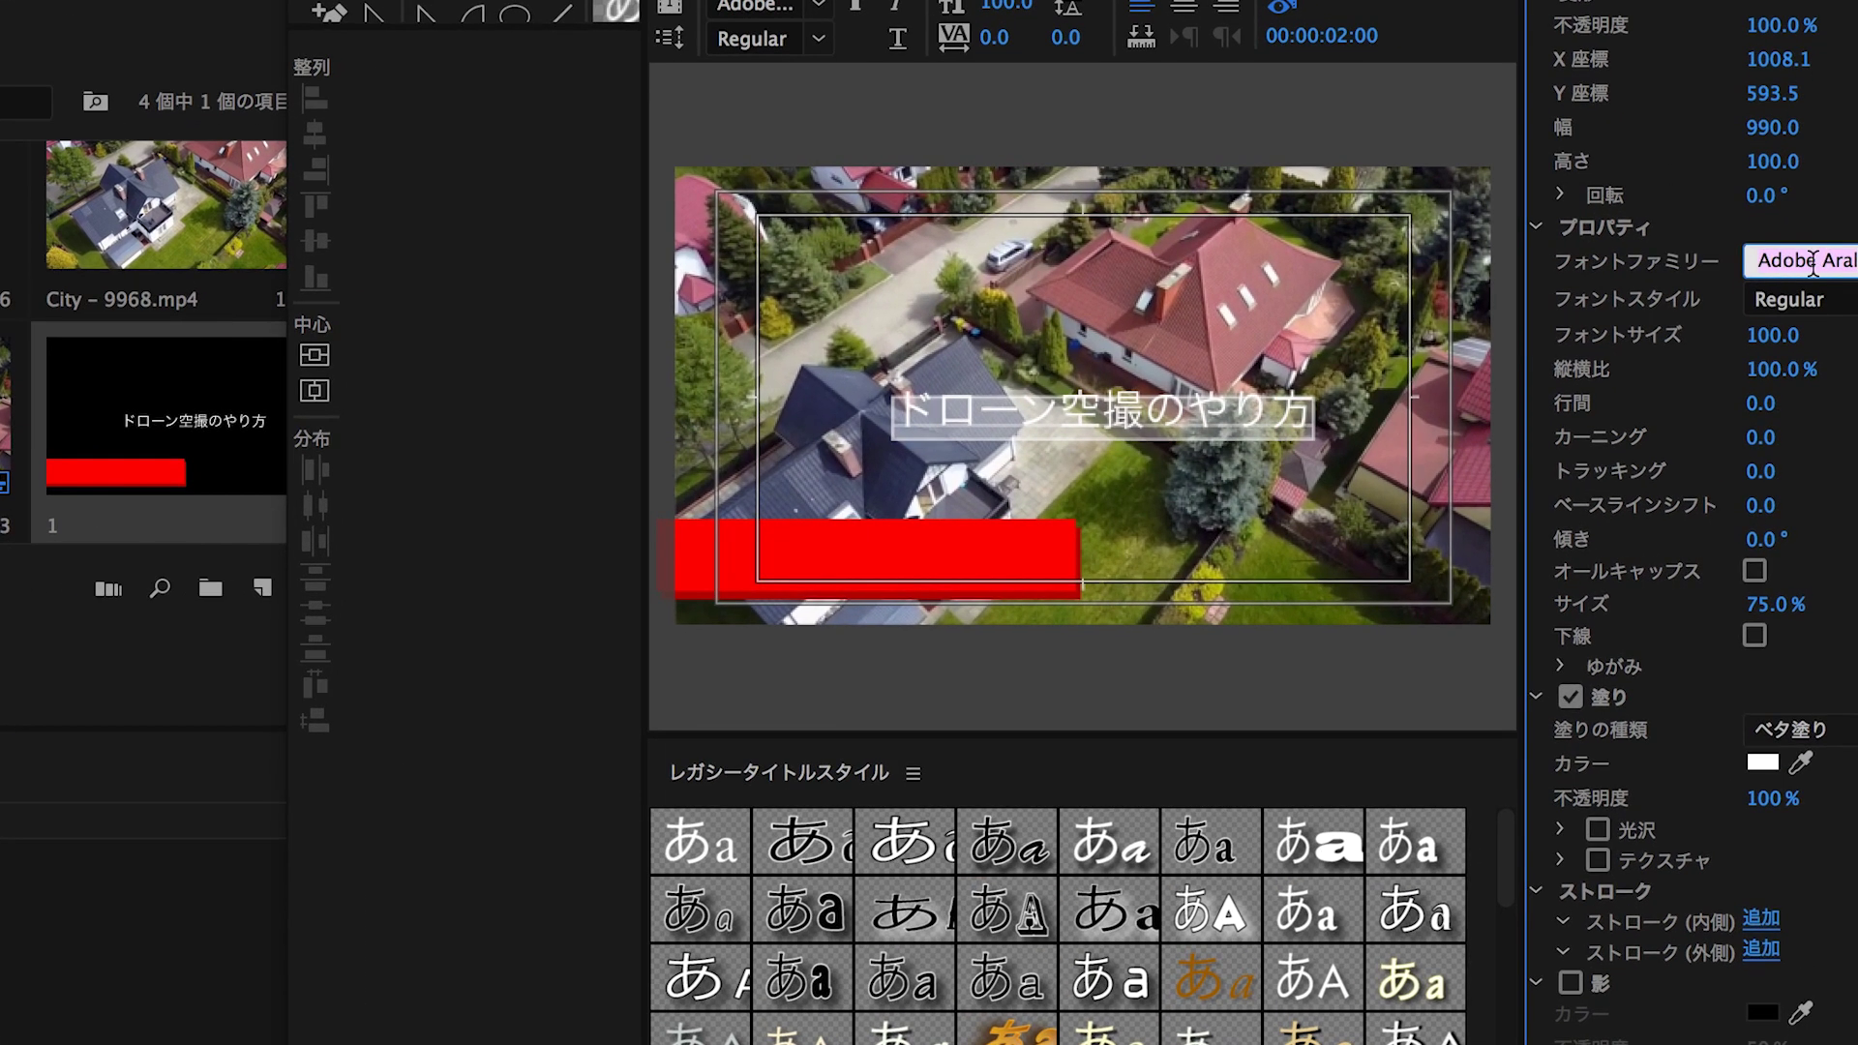
key("Escape")
left_click(1786, 262)
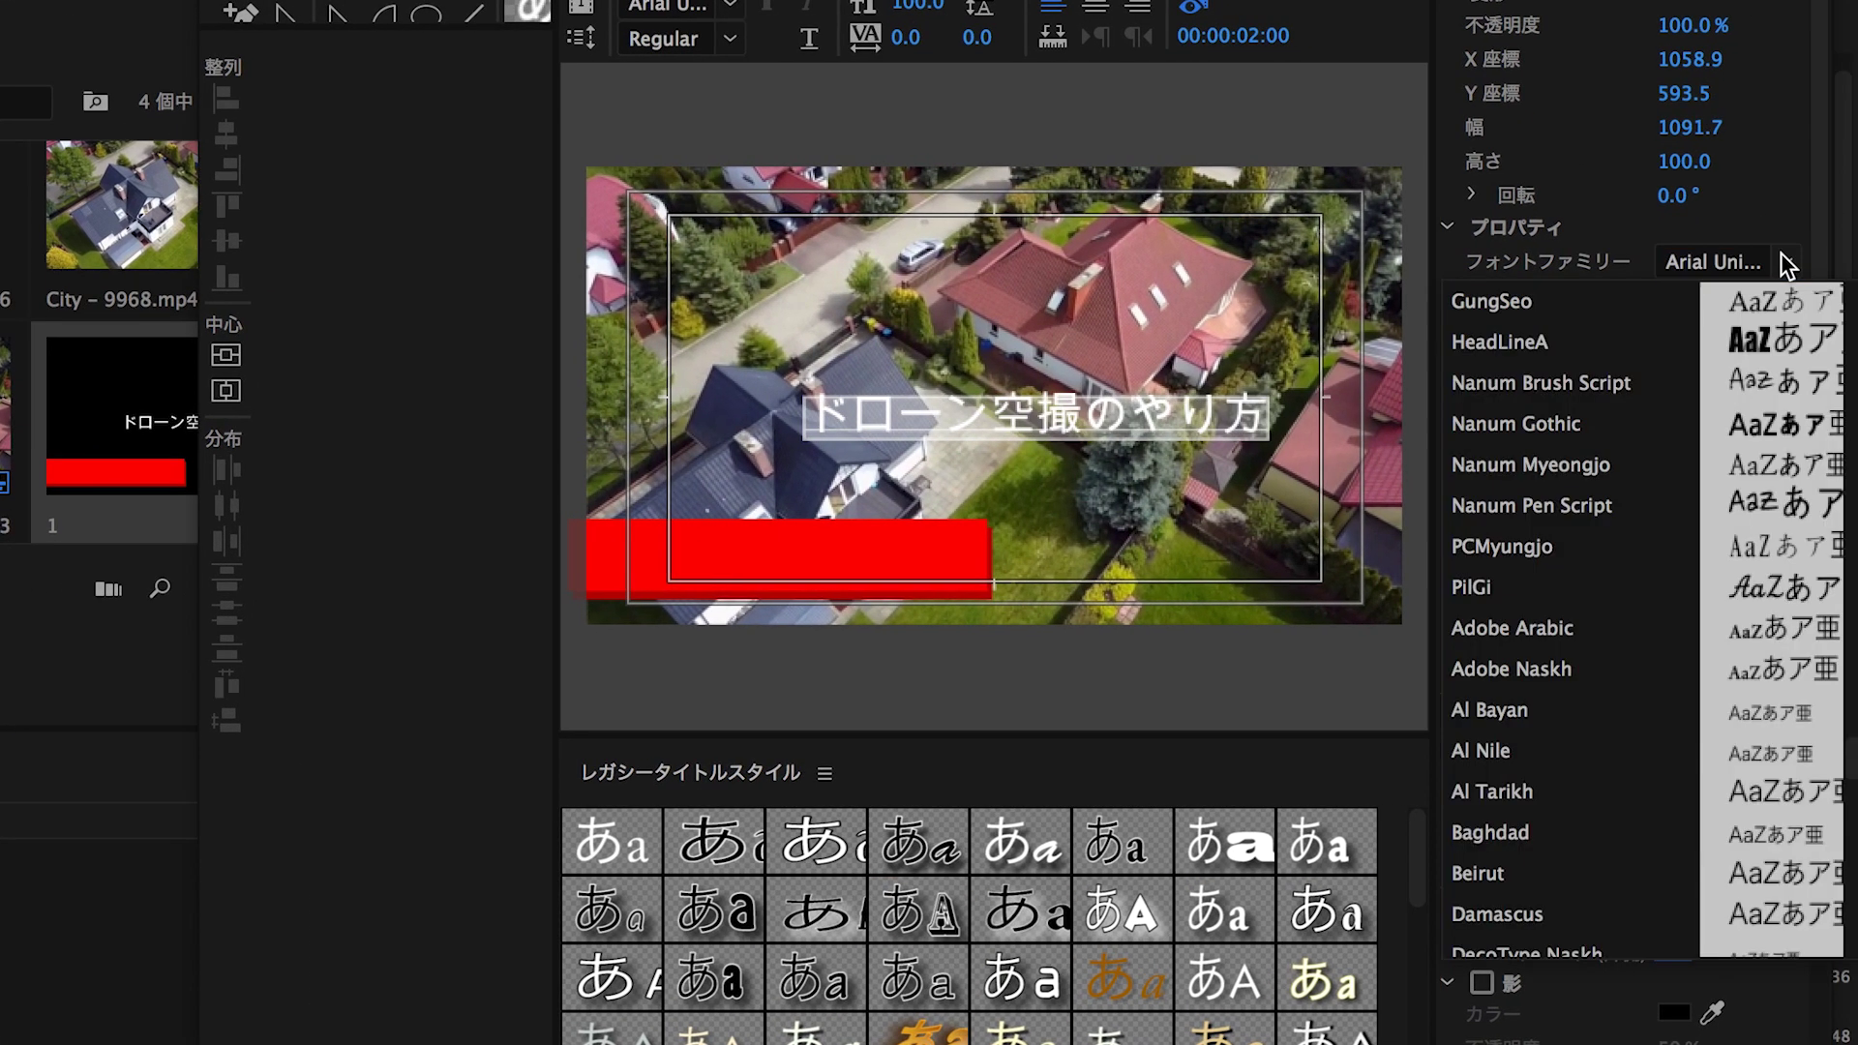
scroll(1601, 340, "down", 10)
scroll(1601, 340, "down", 10)
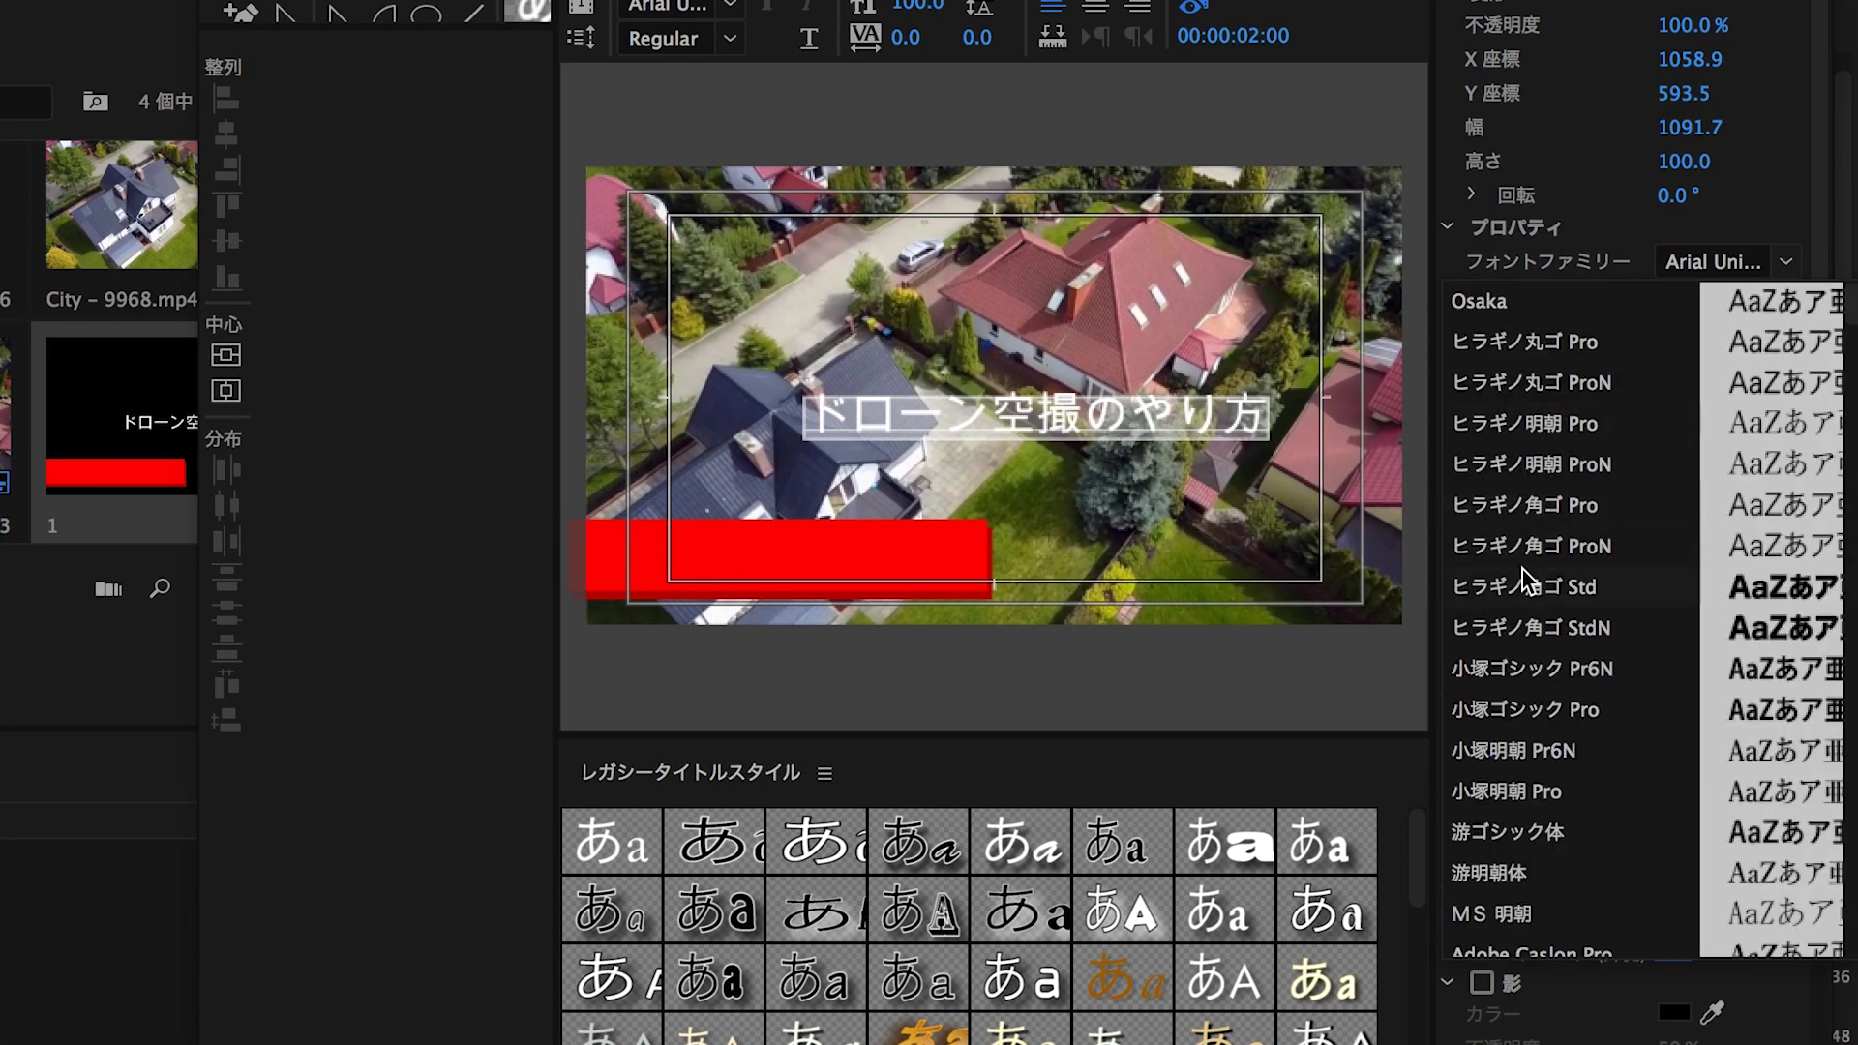
left_click(1530, 583)
Place and shrink the text onto the red bar, stretching the bar taller behind it
left_click(1076, 418)
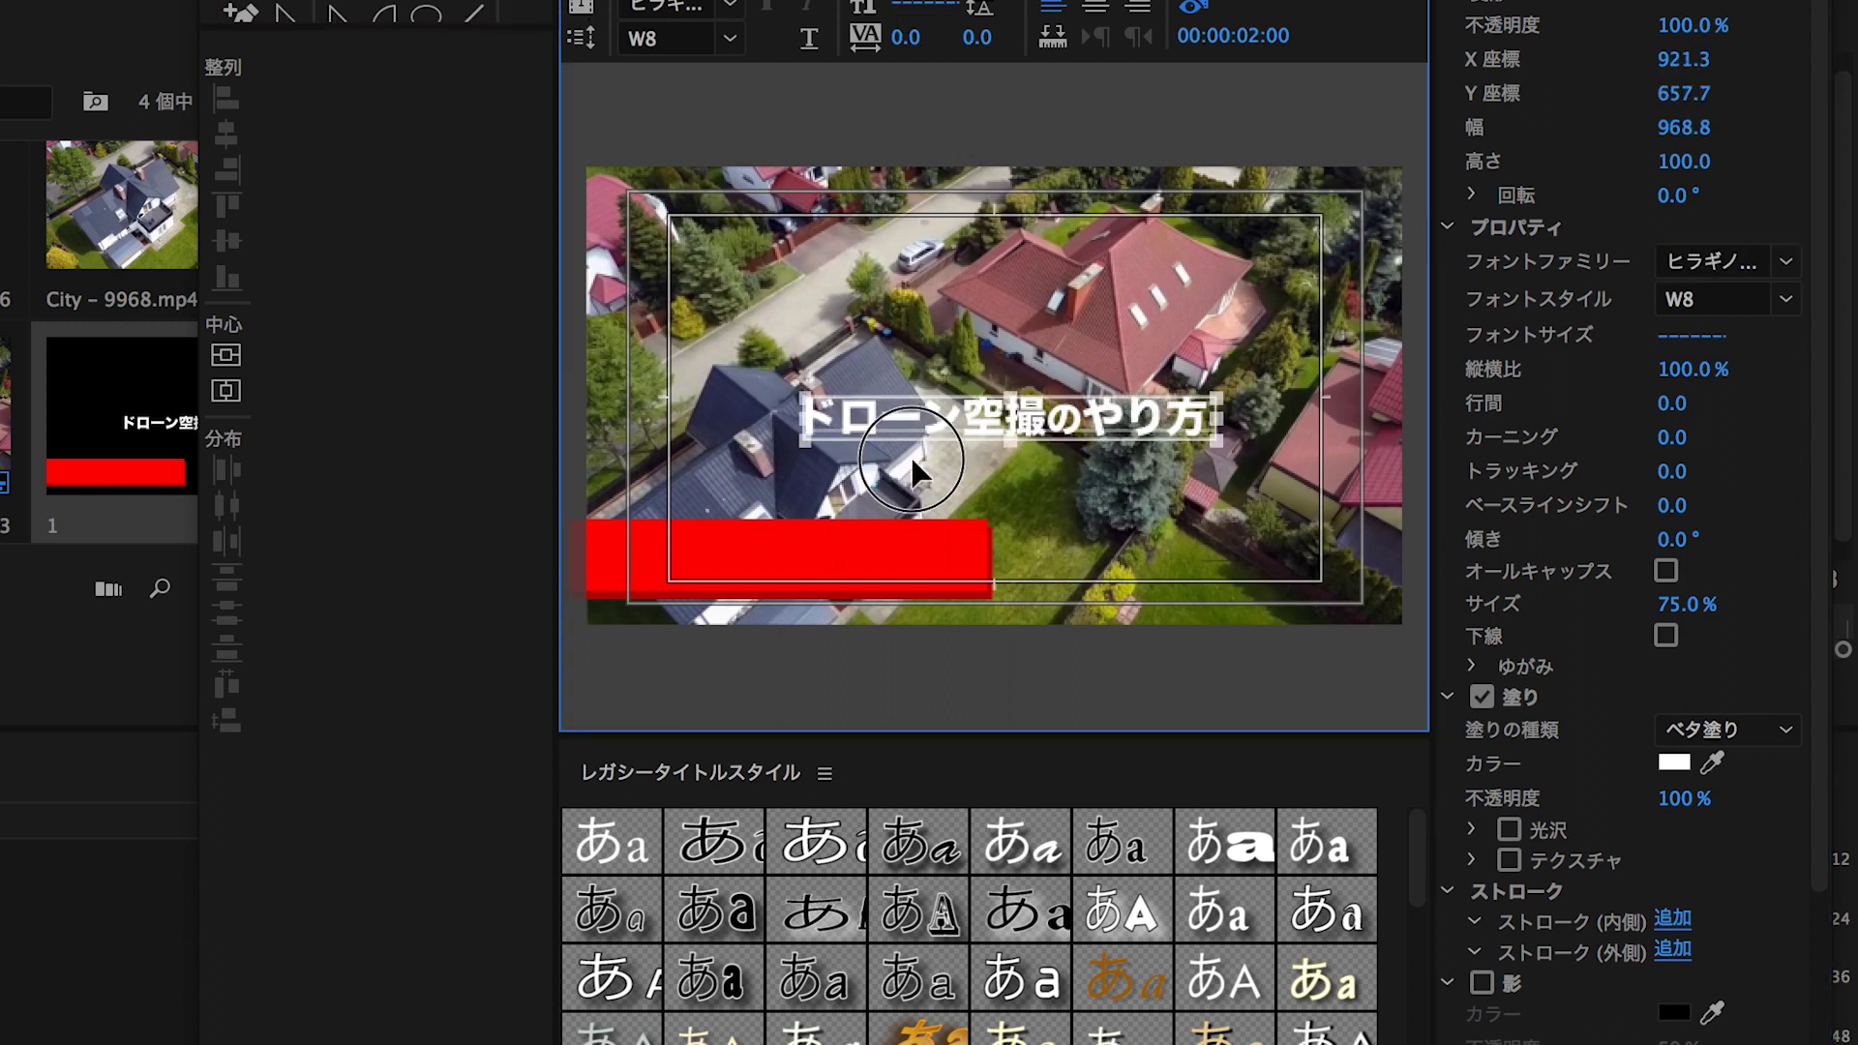
left_click_drag(1197, 447, 1009, 590)
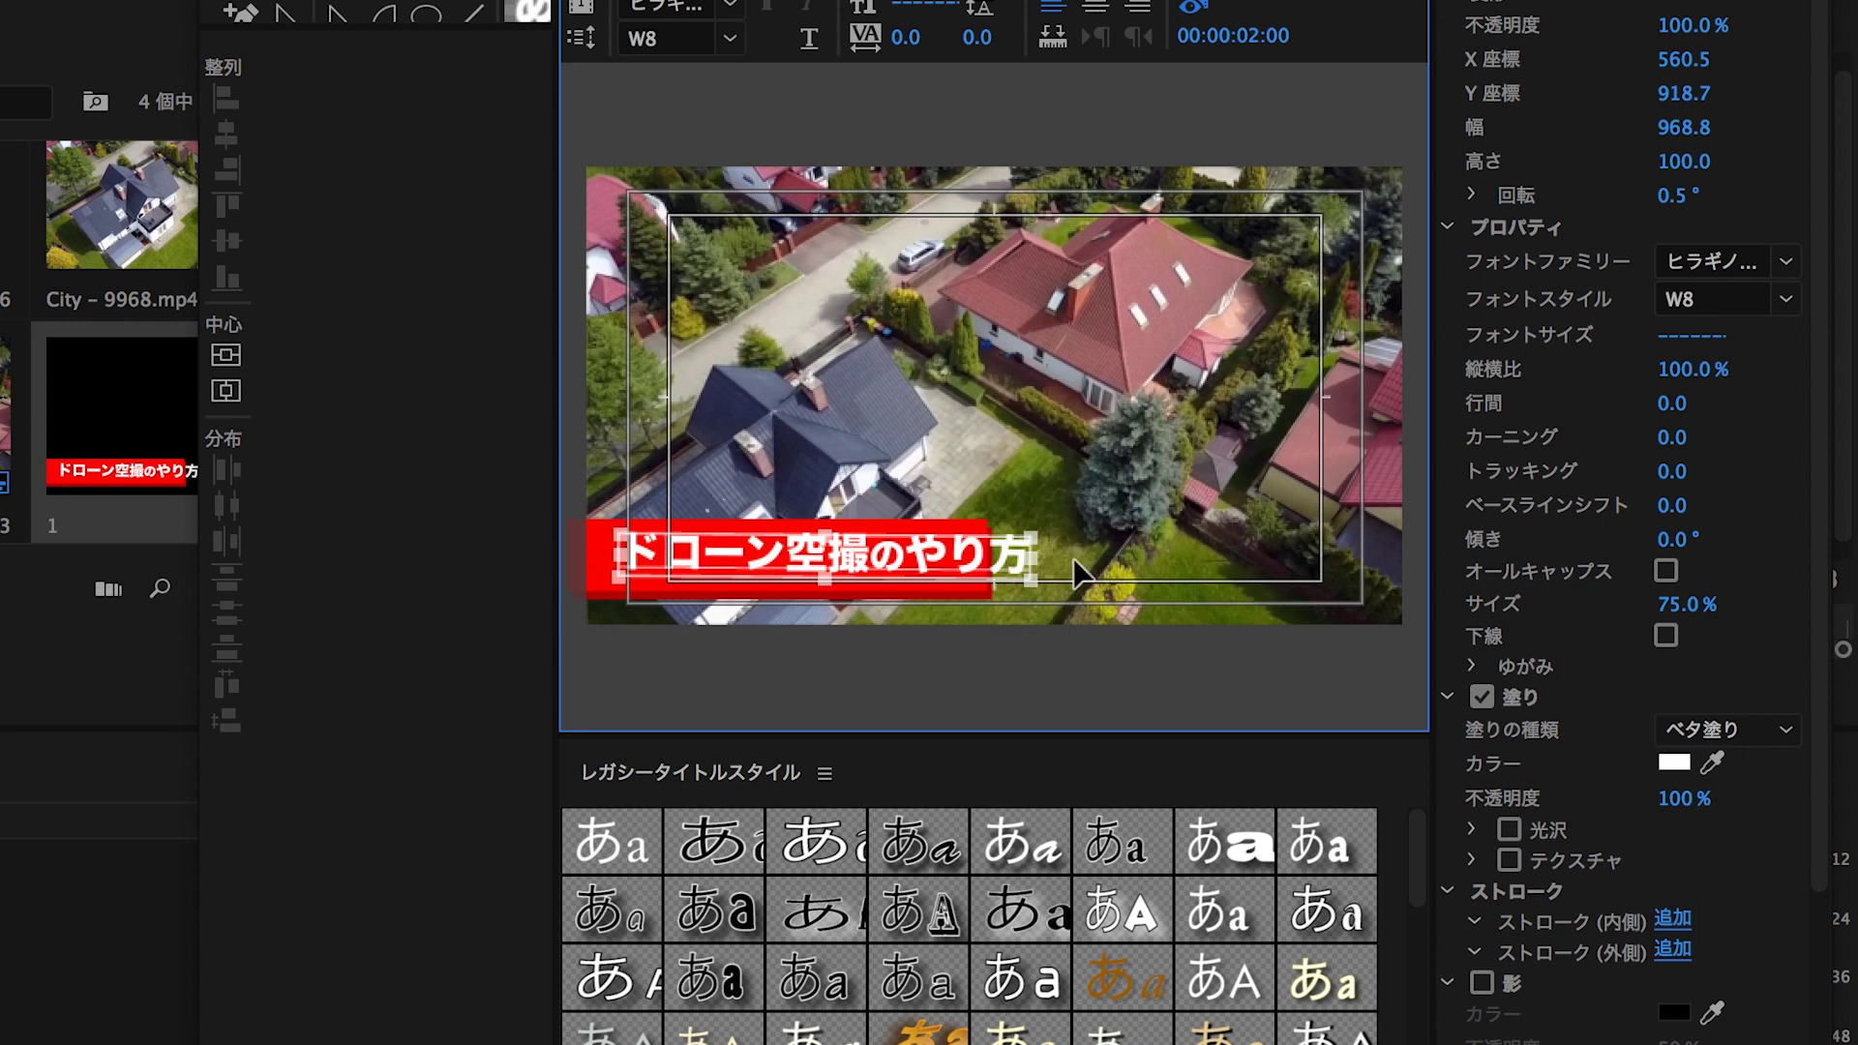
left_click_drag(1032, 530, 883, 561)
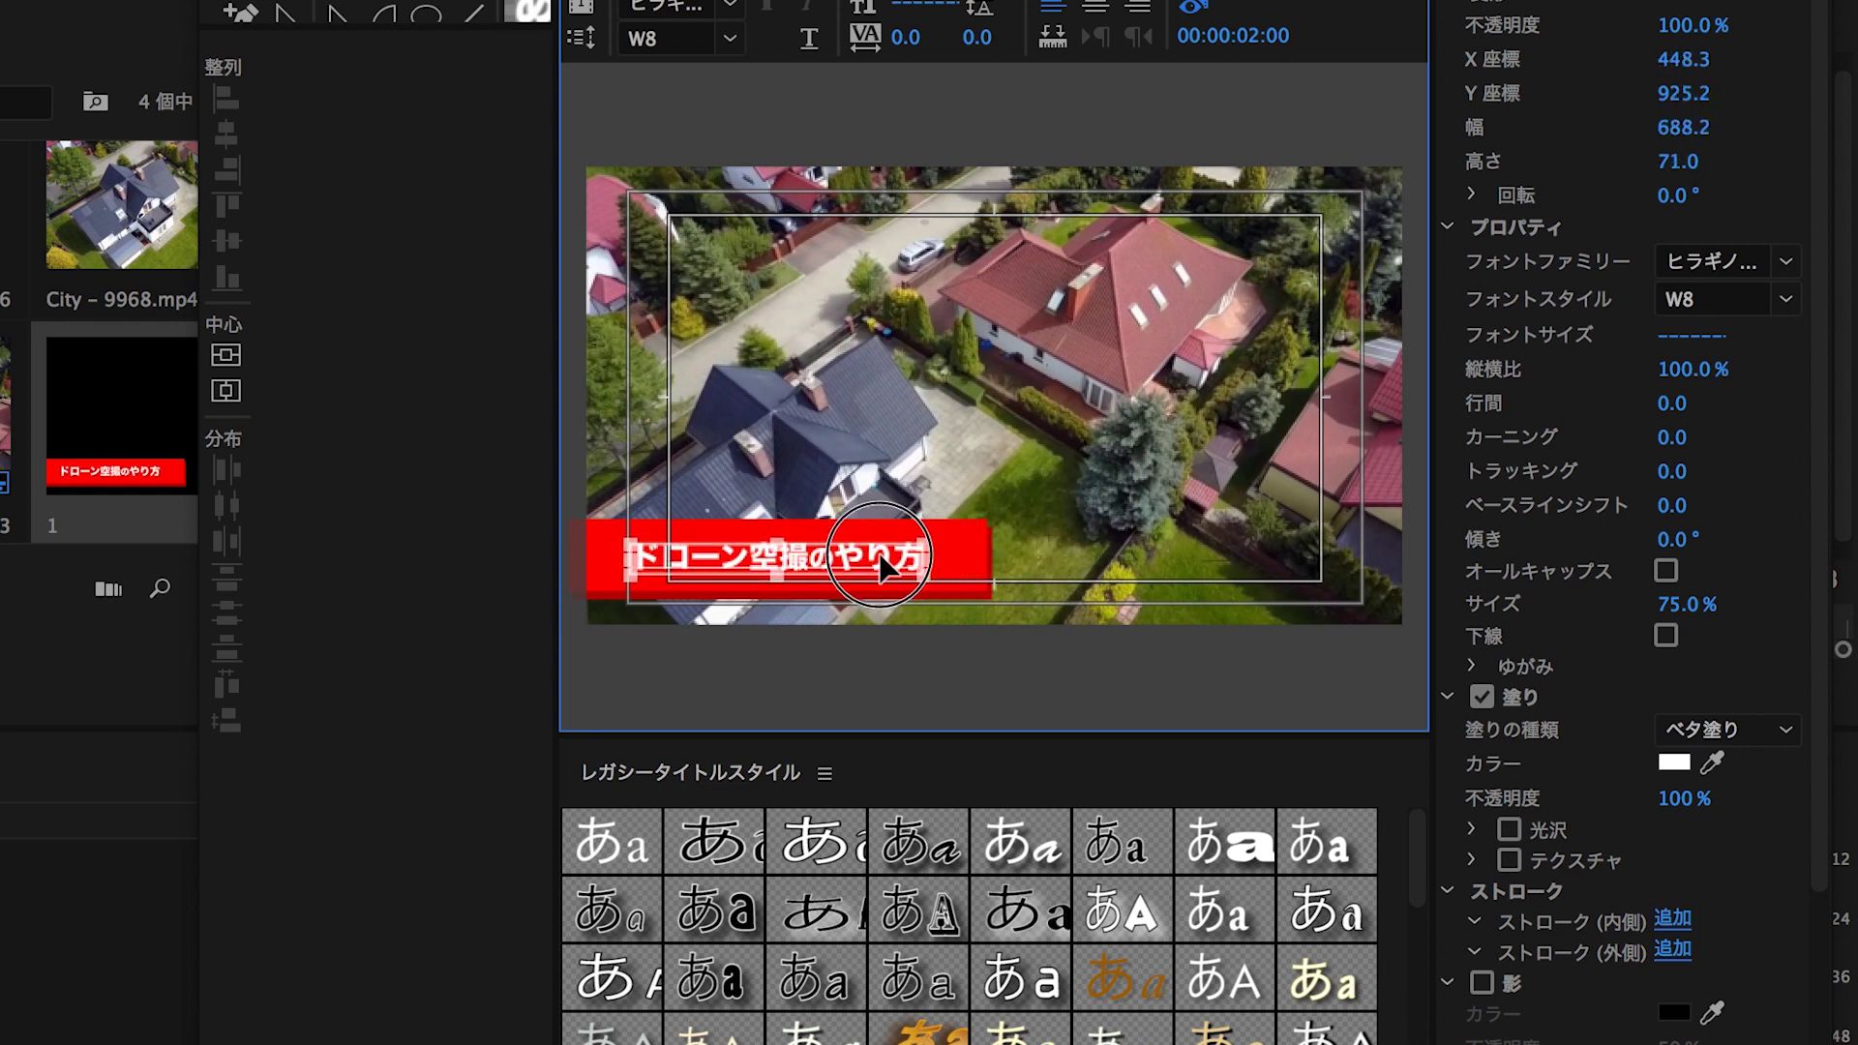
left_click(954, 539)
left_click_drag(798, 550, 804, 548)
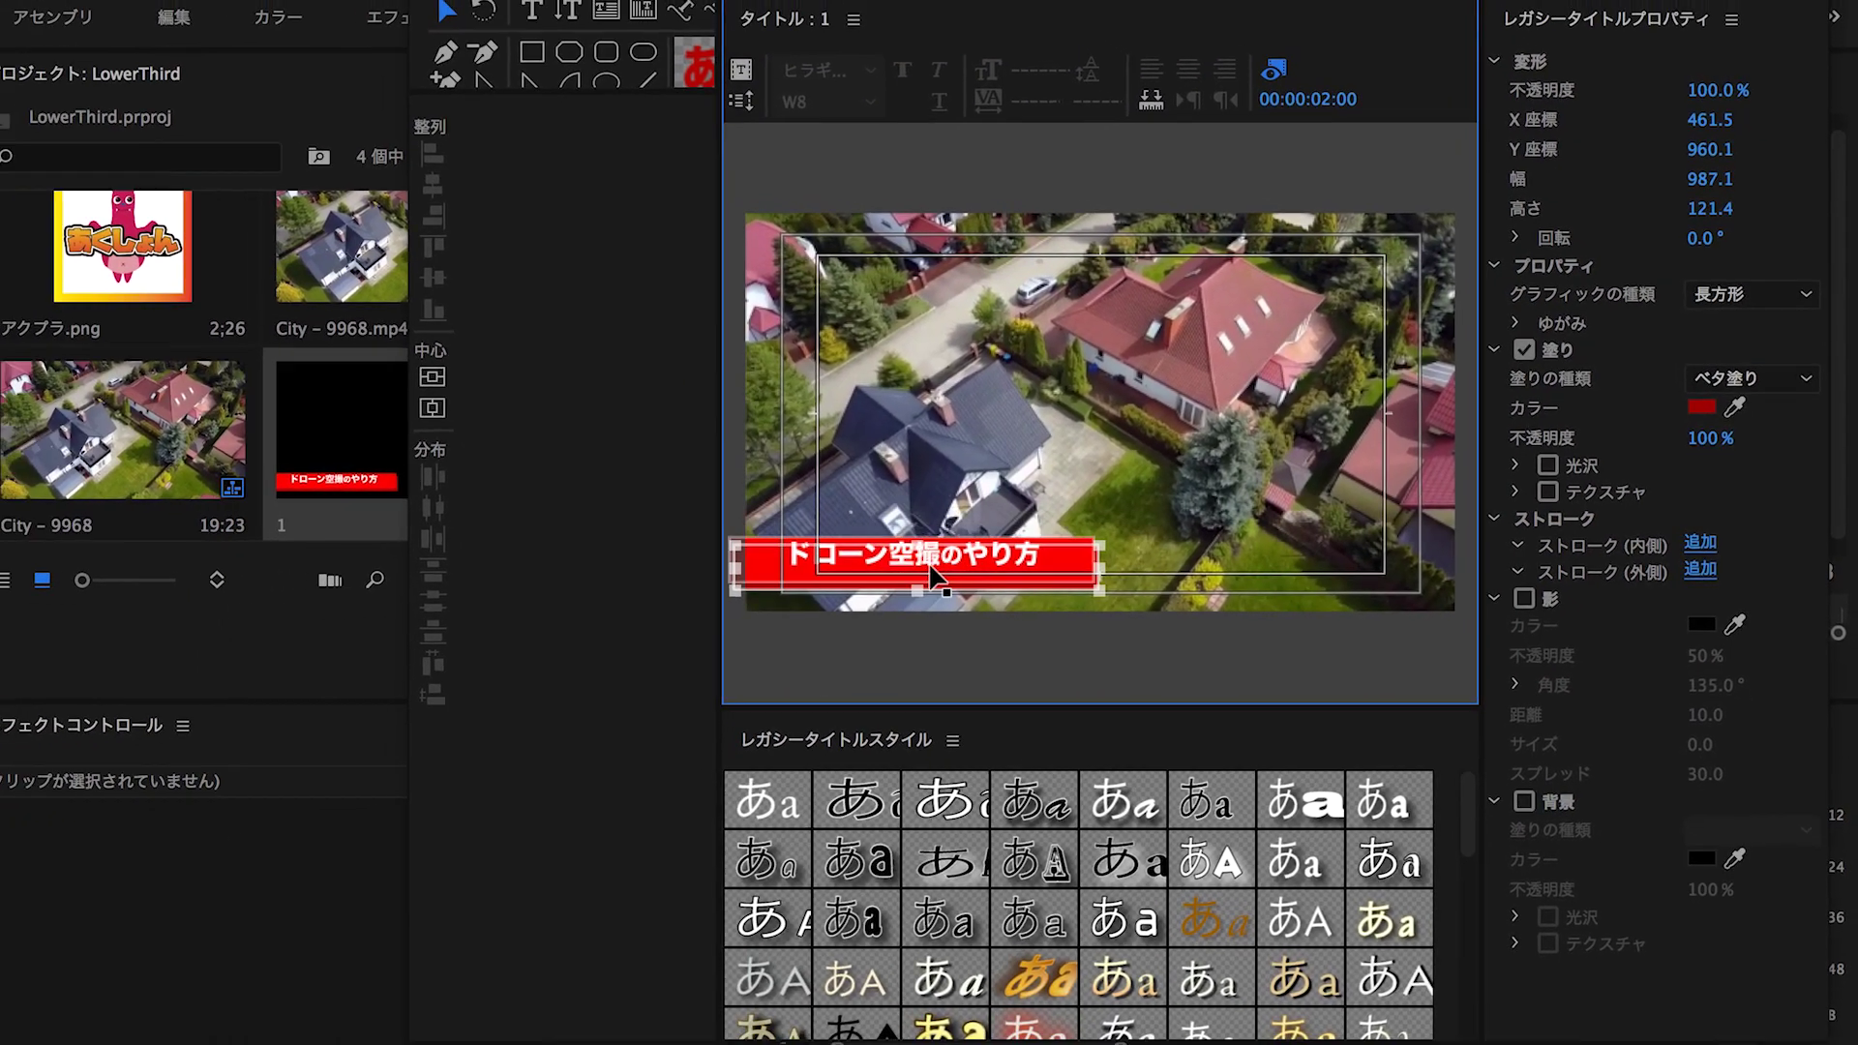
left_click(958, 560)
left_click(1003, 443)
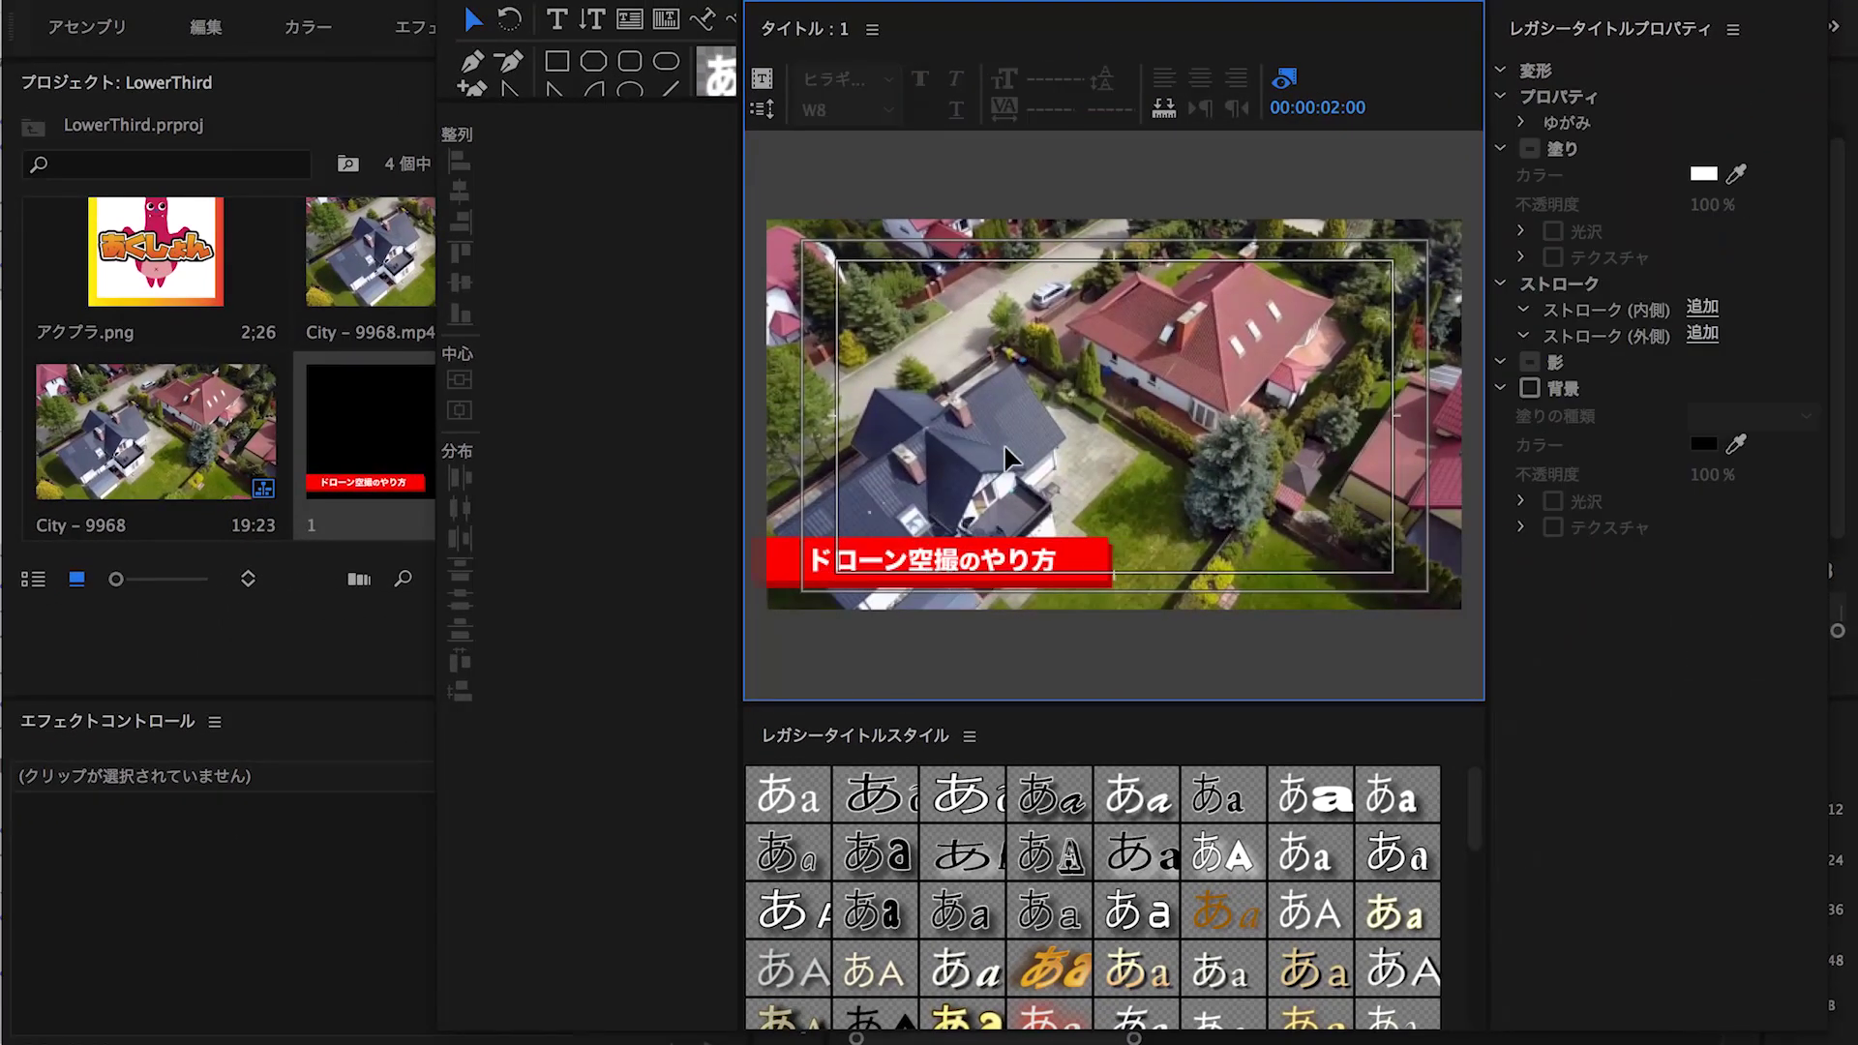
right_click(1113, 444)
Insert the アクプラ logo image into the title, found by searching 'rogo'
mouse_move(1178, 745)
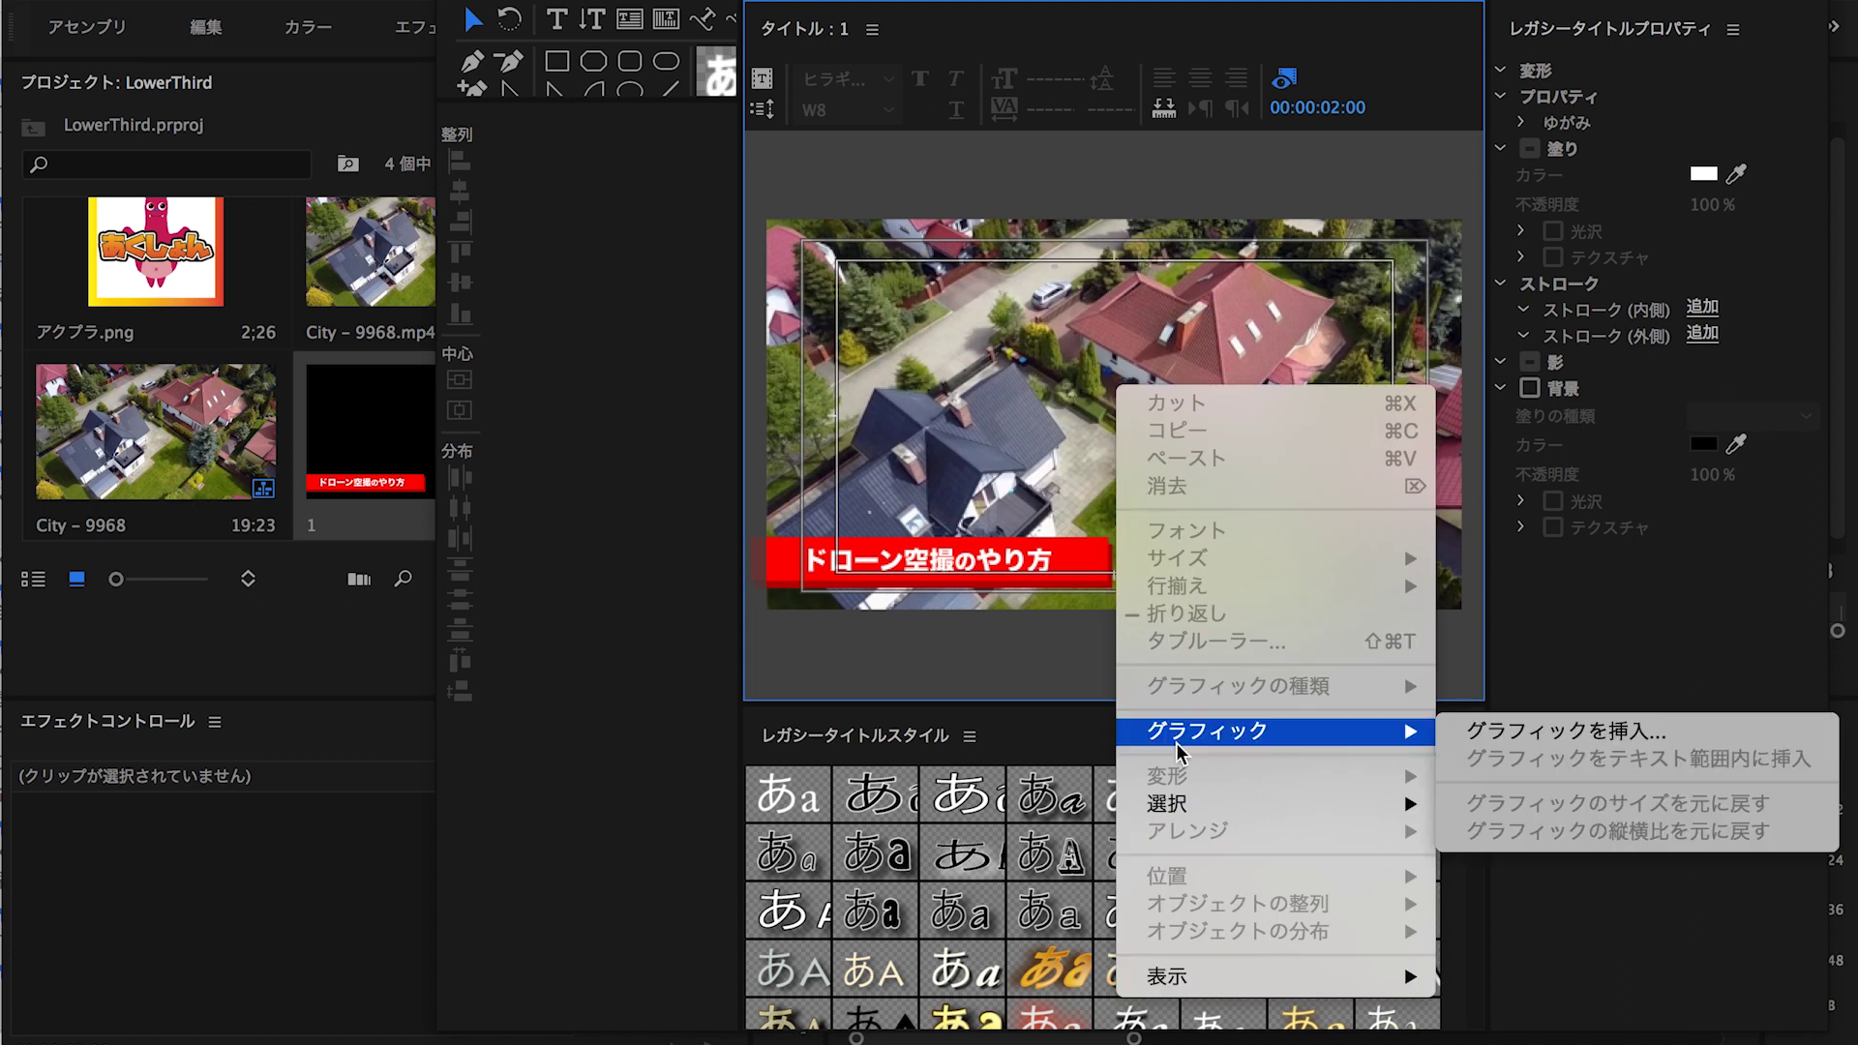
left_click(1498, 734)
type("r")
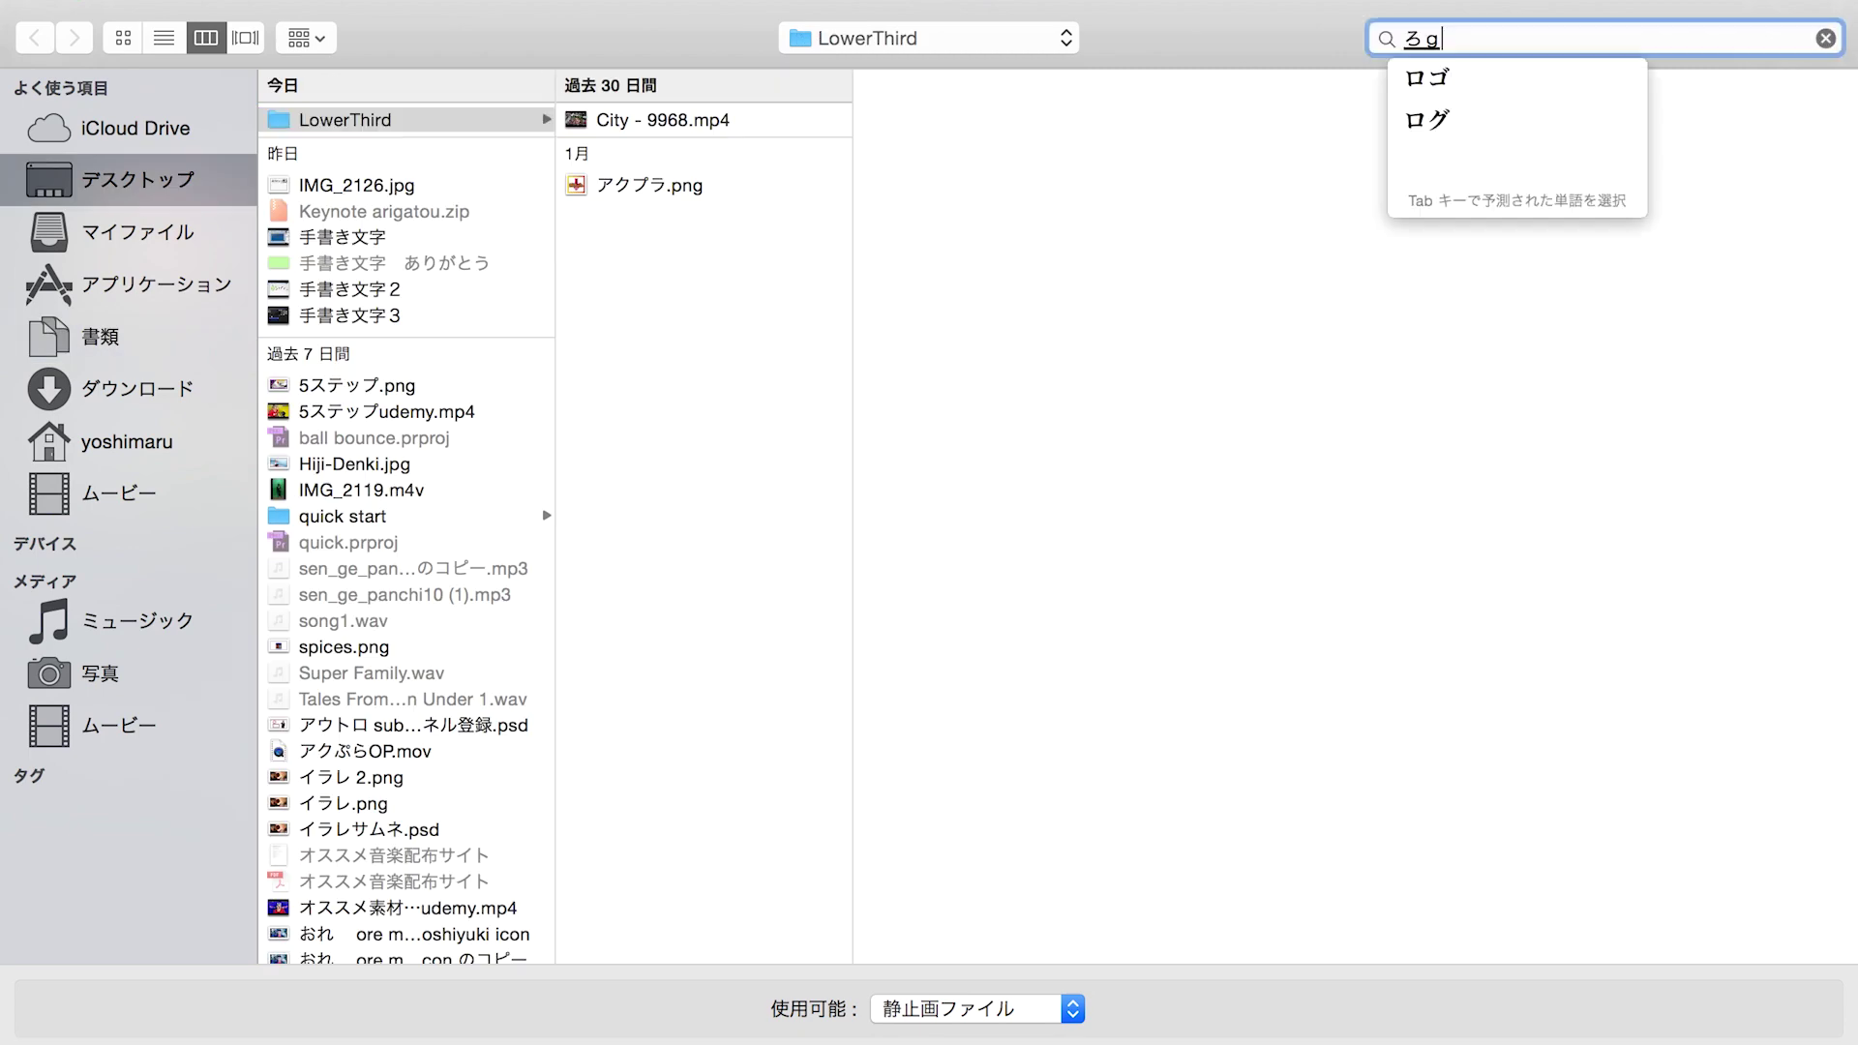
type("ogo")
key("Return")
left_click(426, 223)
key("Return")
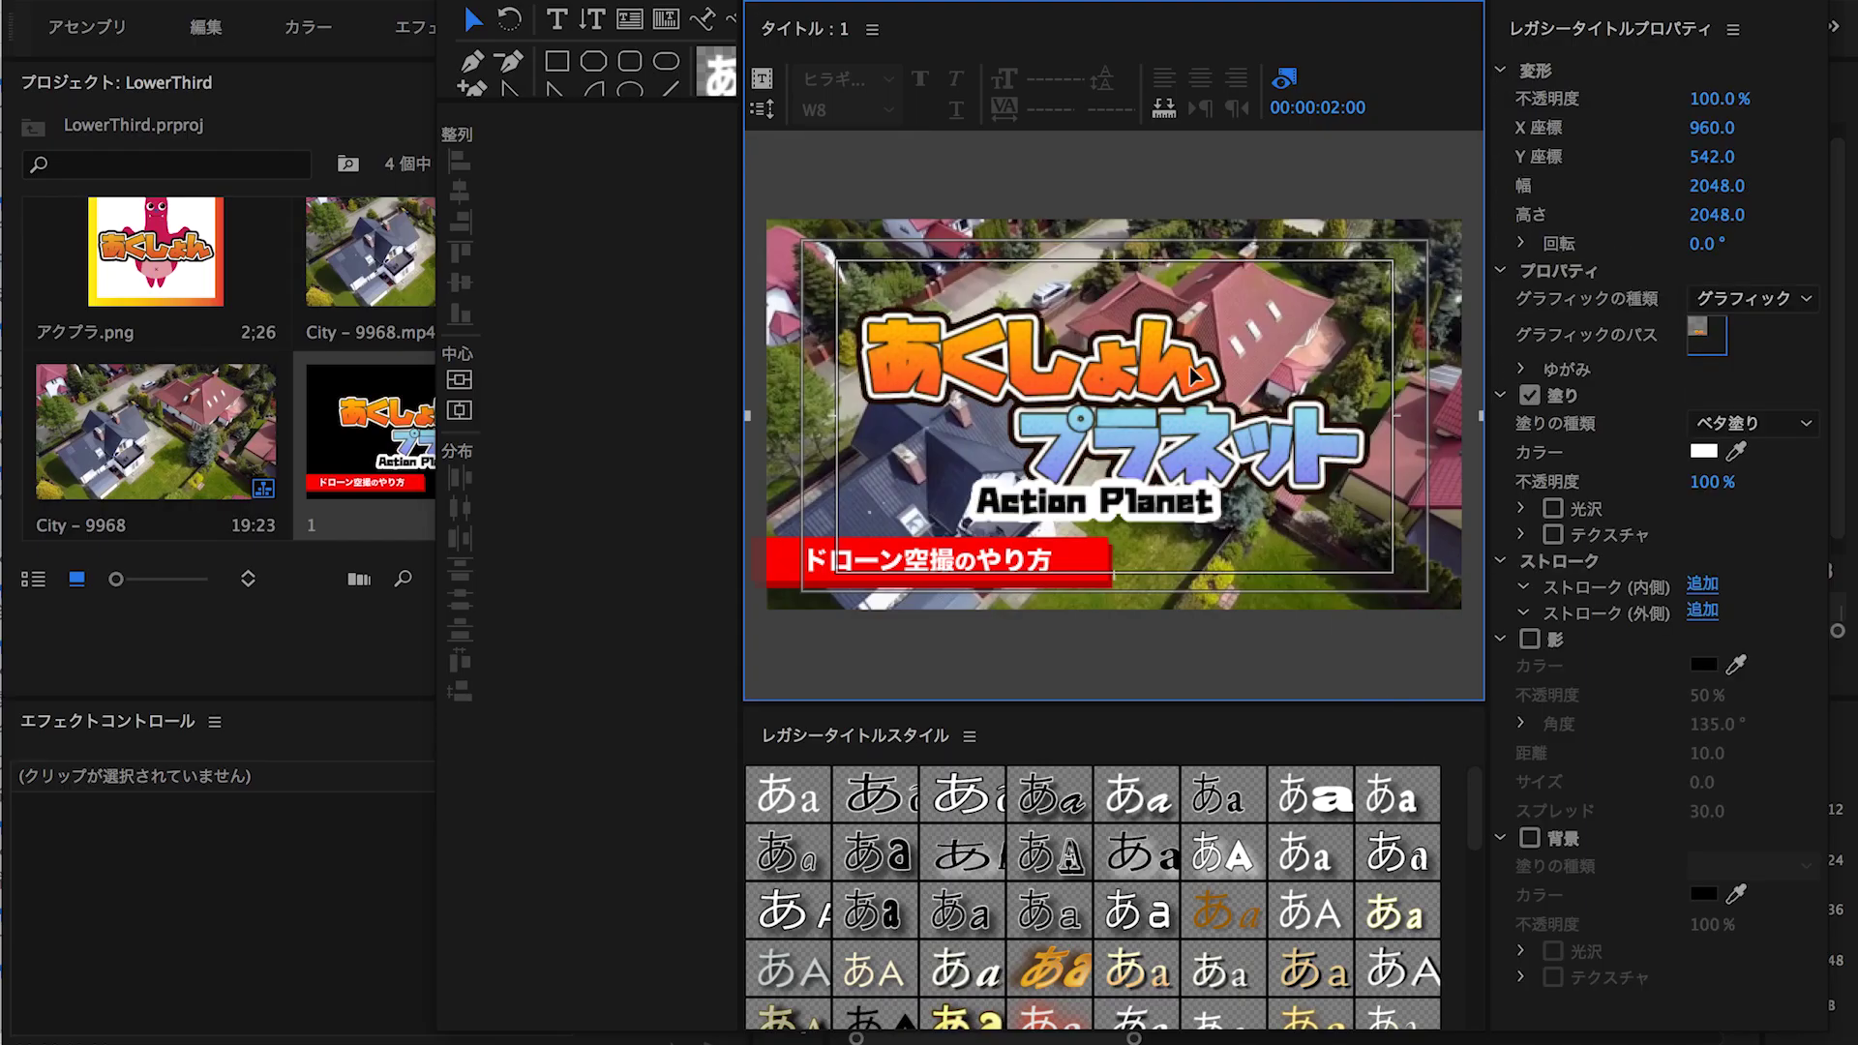
mouse_move(1203, 405)
left_mouse_down()
mouse_move(1152, 345)
mouse_move(1200, 392)
left_mouse_up()
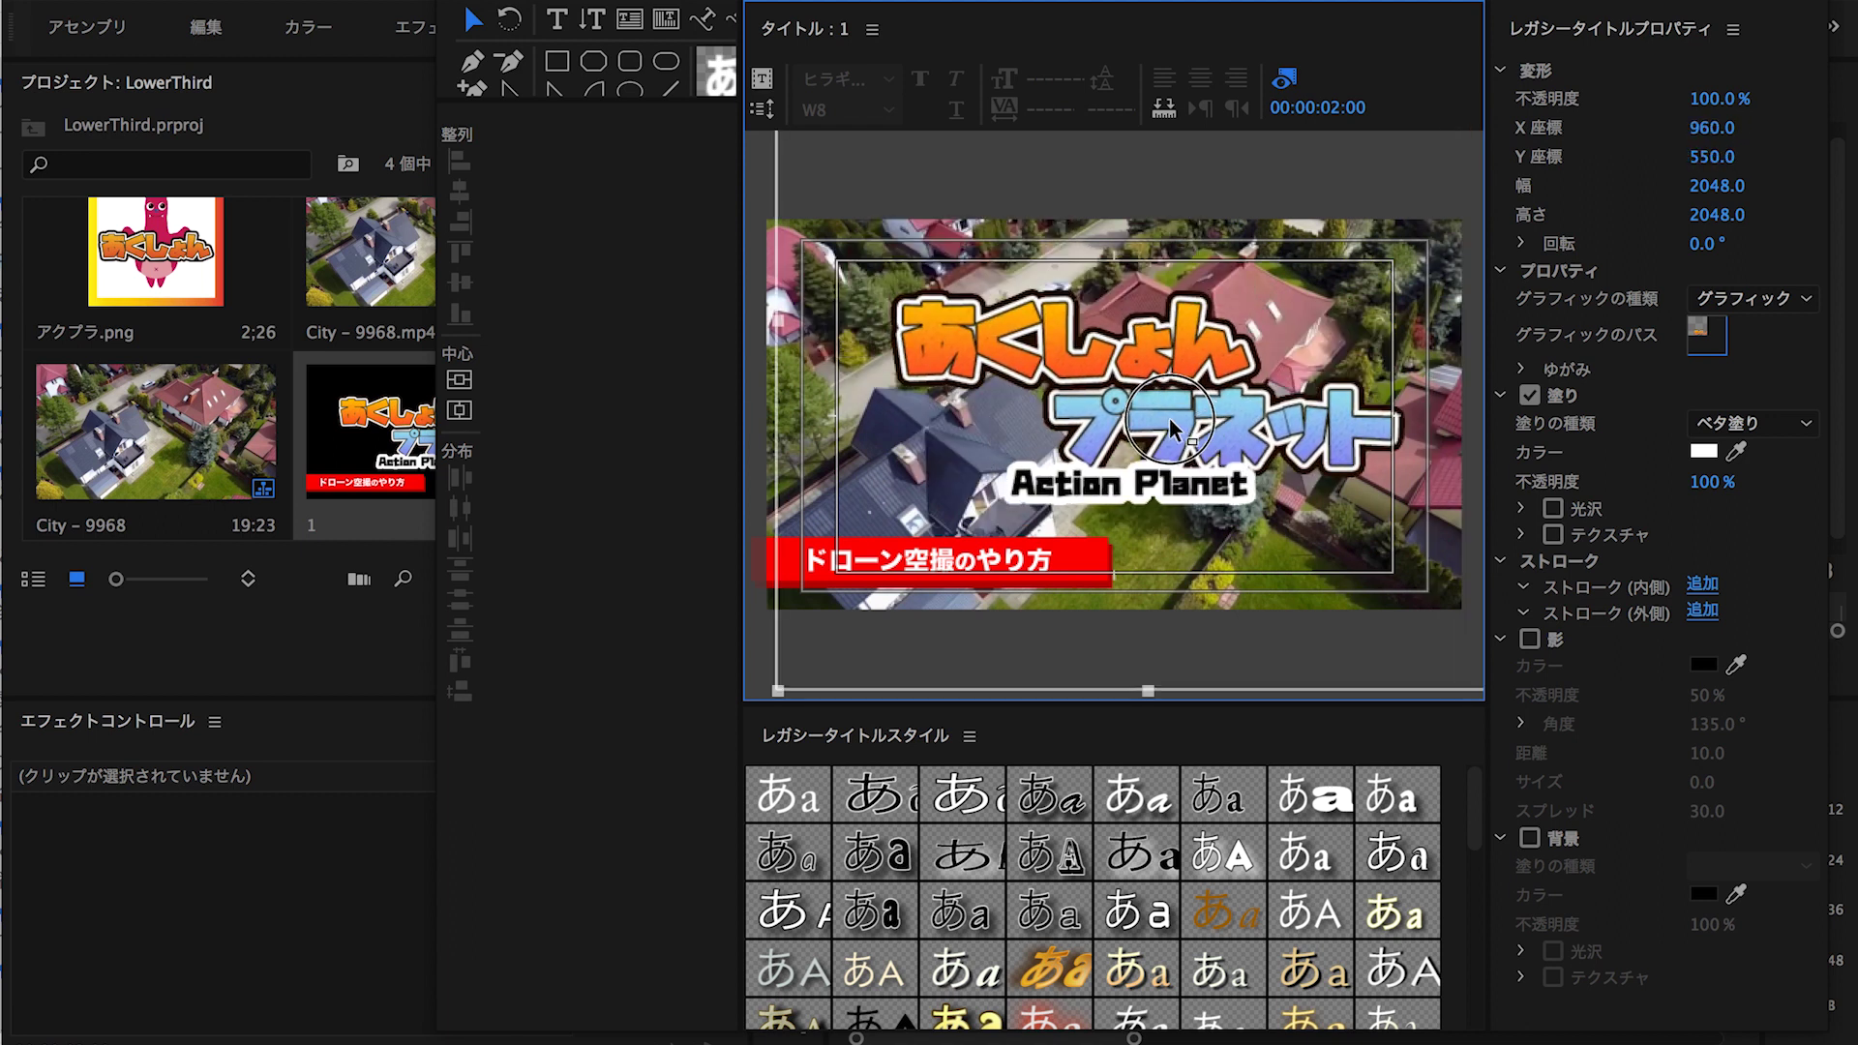
Resize the logo to 500×500 and move it beside the red bar's right end
left_click(1723, 186)
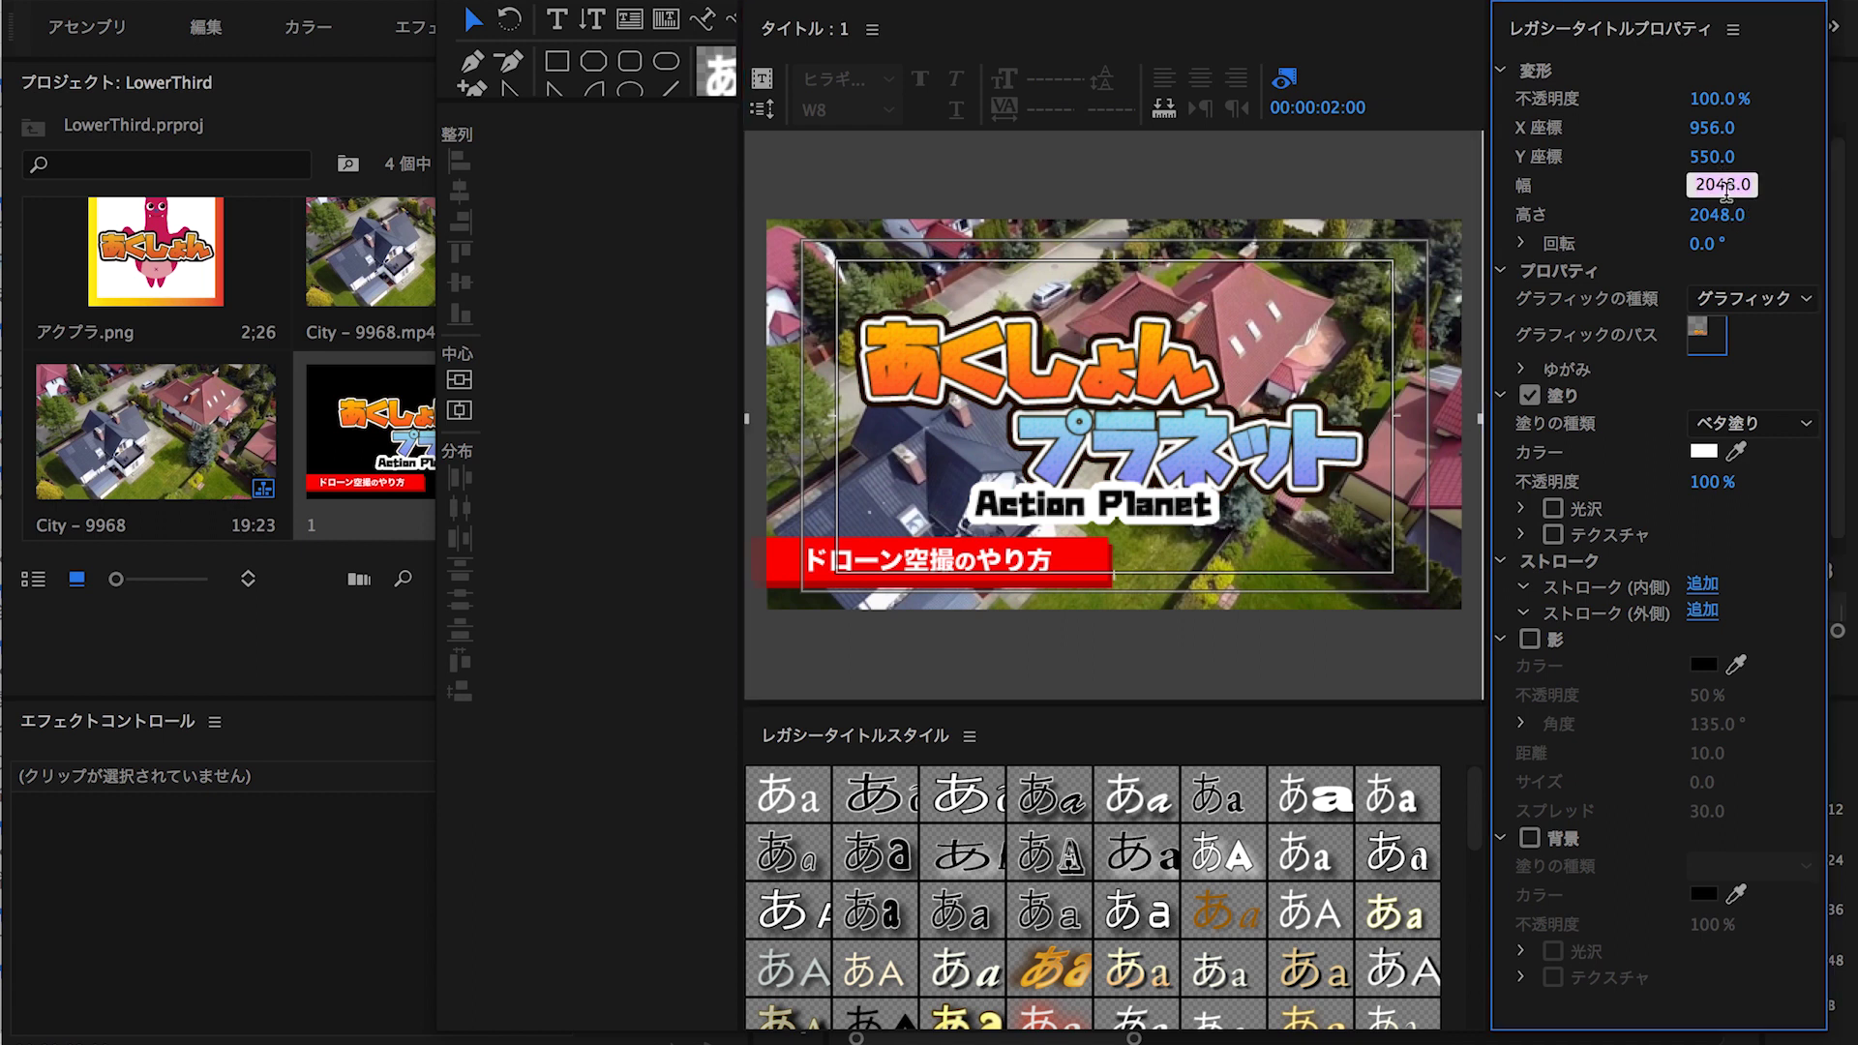
type("500")
key("Return")
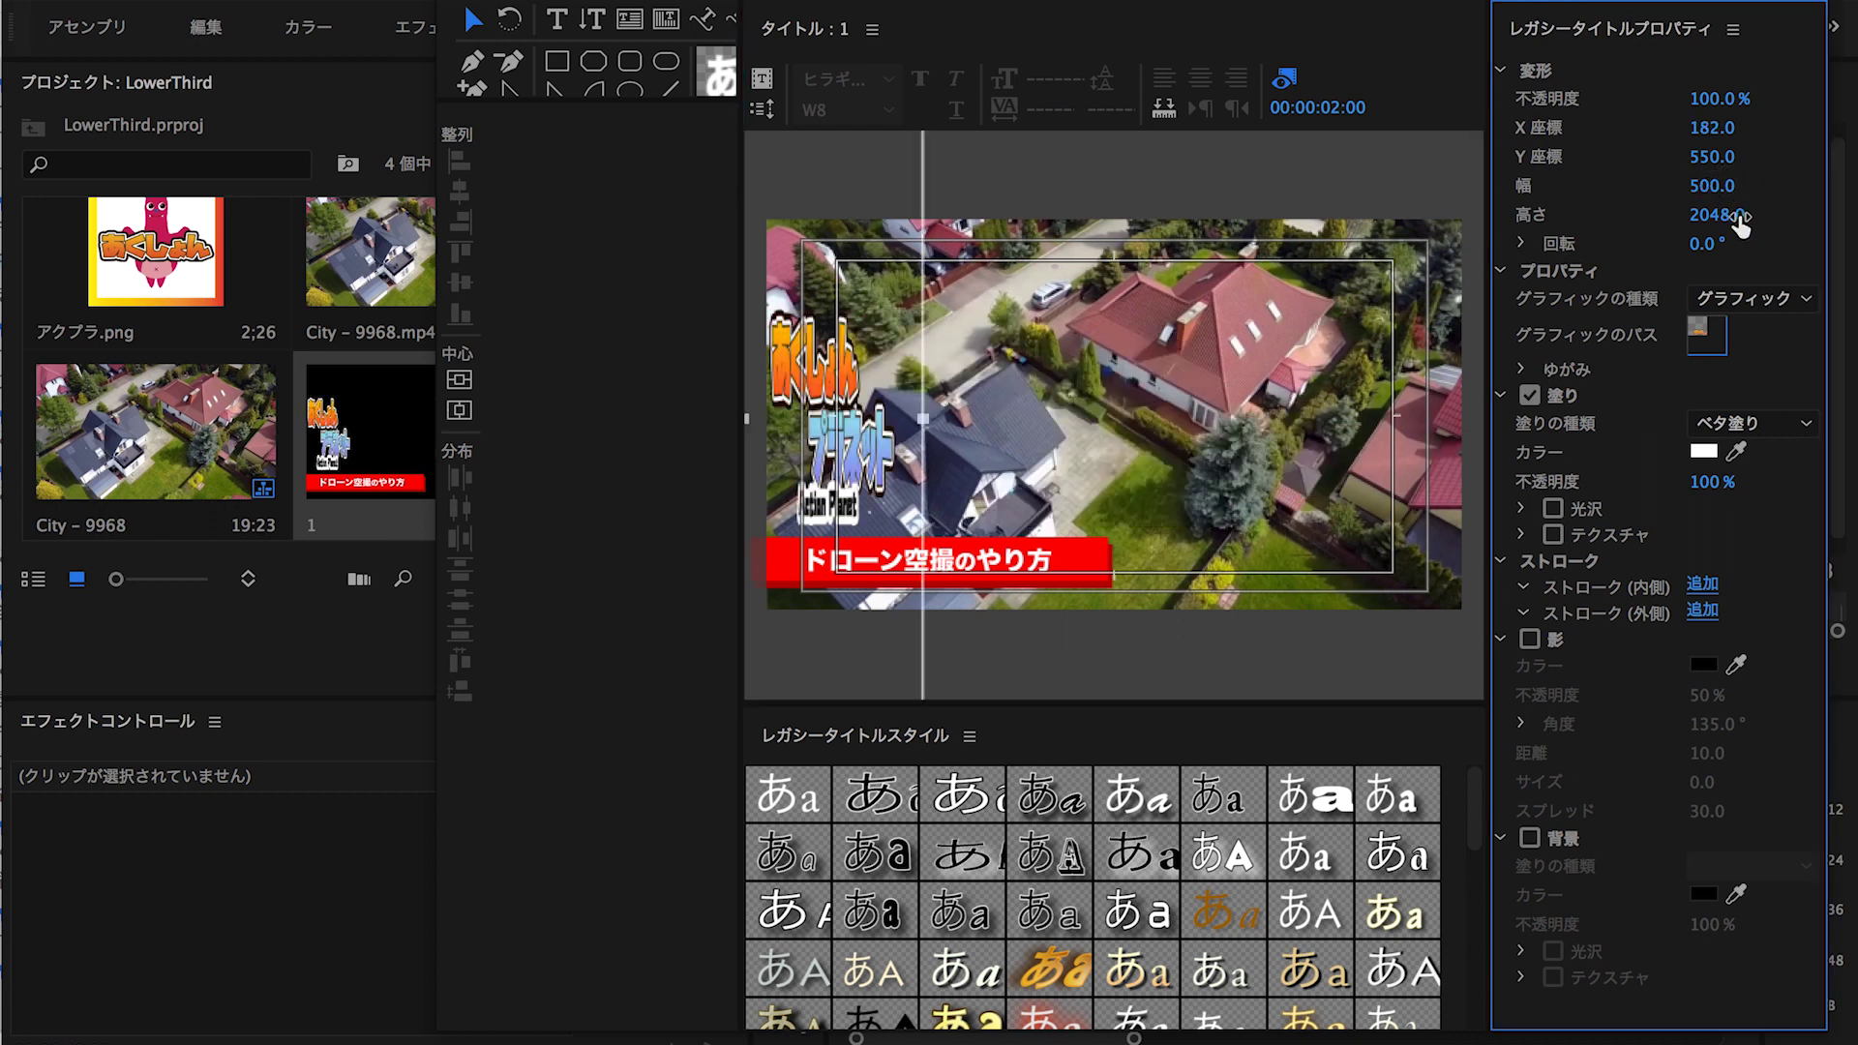
type("0")
key("Return")
mouse_move(919, 172)
left_mouse_down()
mouse_move(1106, 561)
mouse_move(1169, 555)
left_mouse_up()
Close the title editor and place title 1 on track V2
left_click(1150, 570)
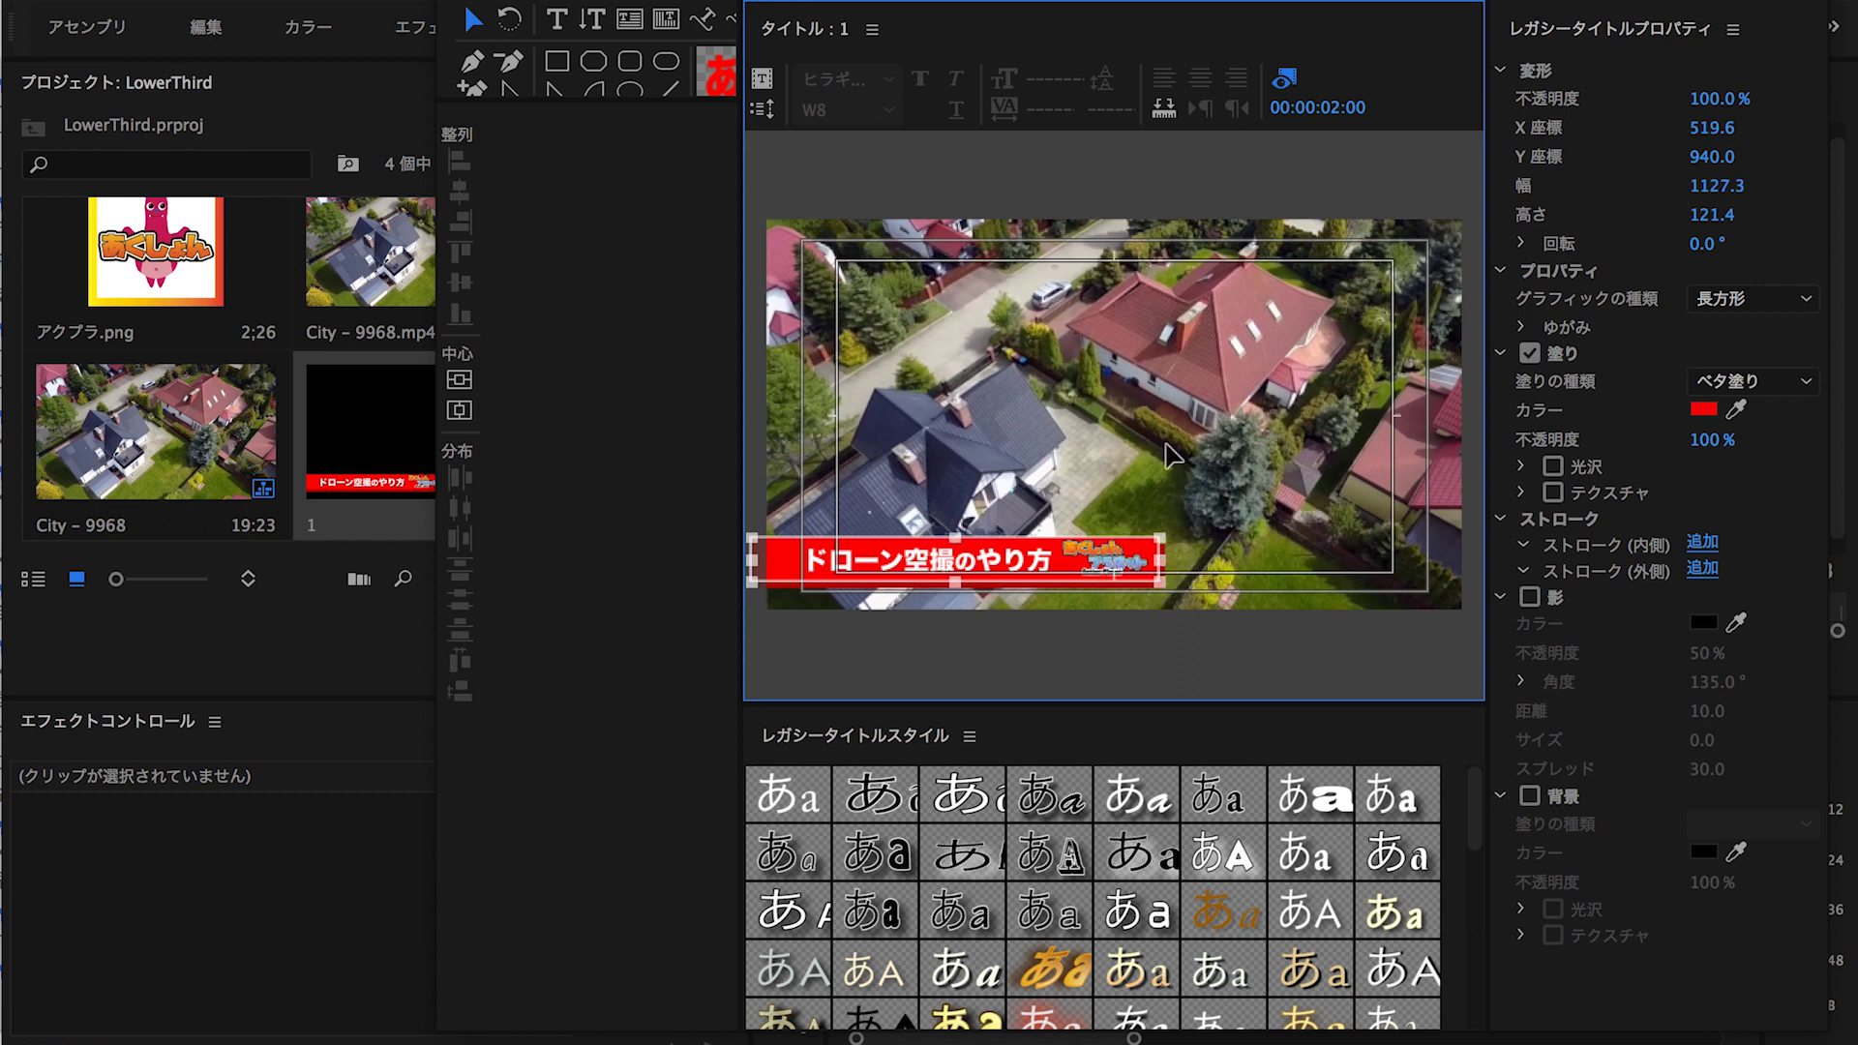
left_click(1156, 523)
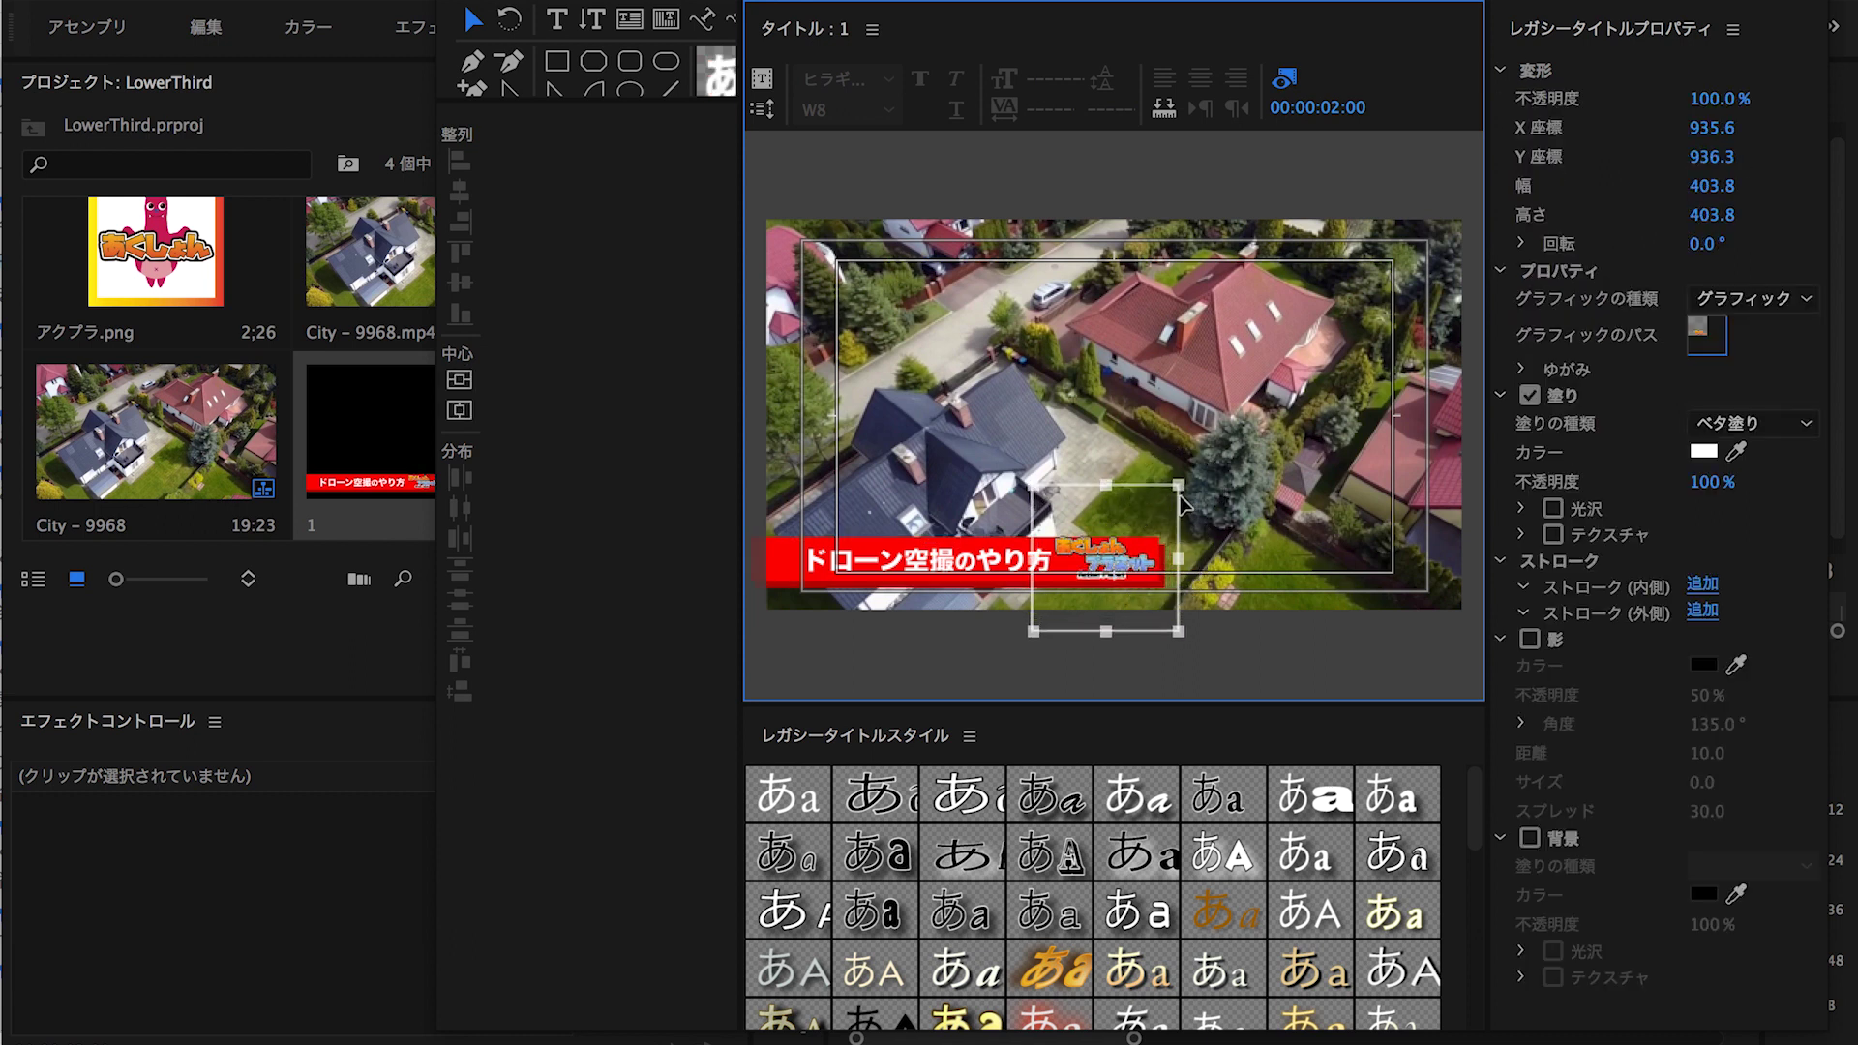
left_click(1229, 481)
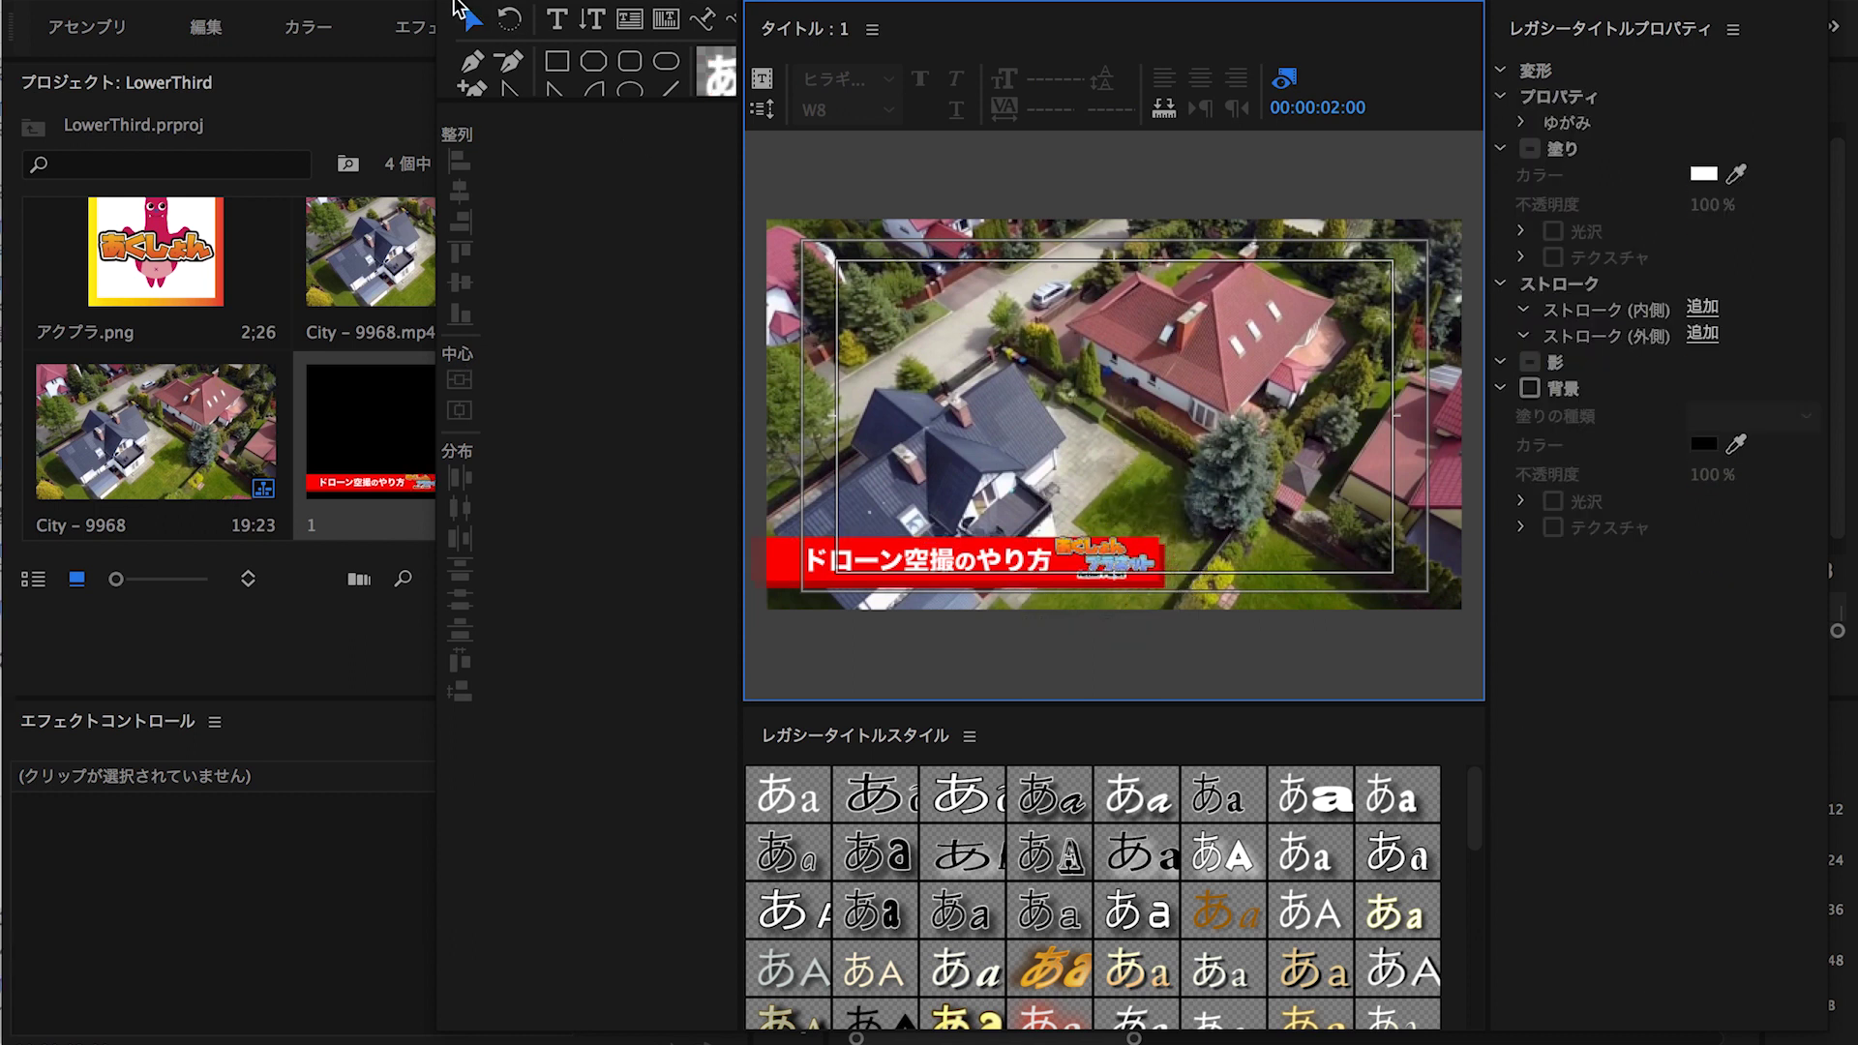
left_click(455, 5)
mouse_move(416, 416)
left_mouse_down()
mouse_move(1197, 867)
mouse_move(1246, 873)
left_mouse_up()
Apply the Wipe transition to title 1's start, preview the wipe-in, then delete it
left_click(623, 303)
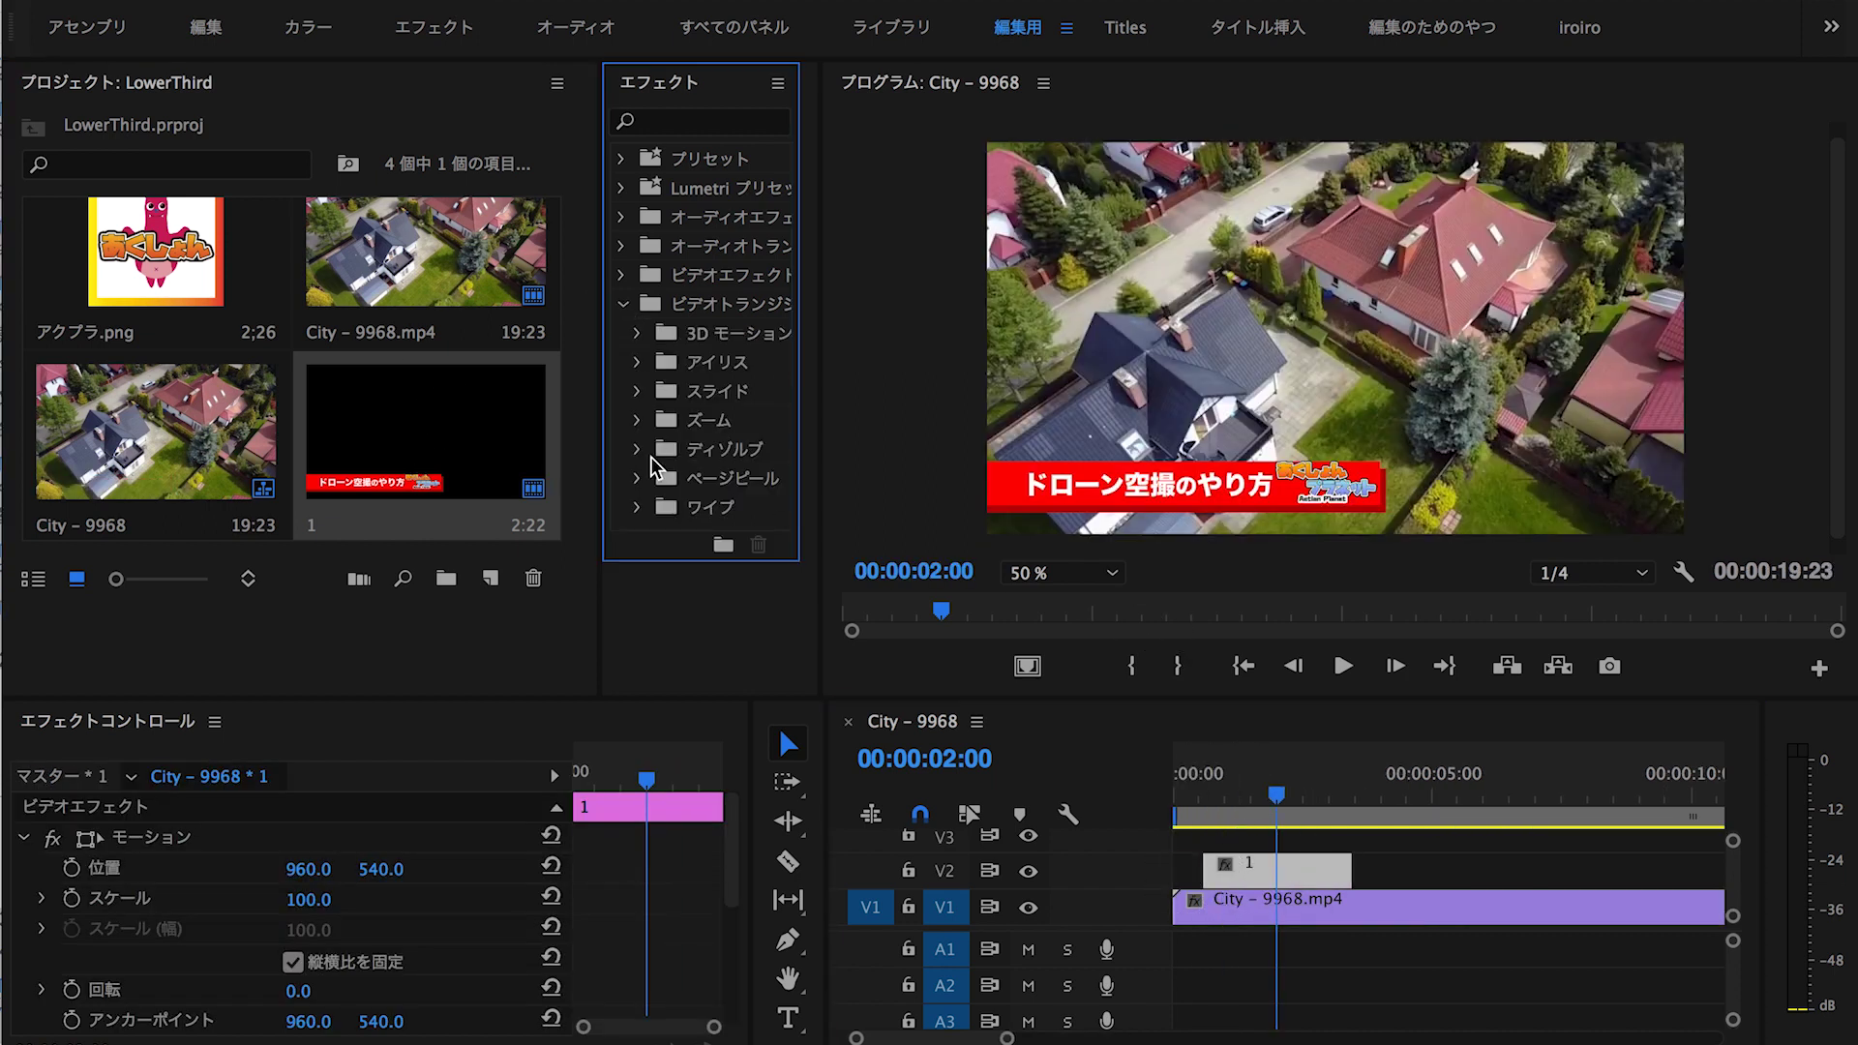
left_click(636, 507)
left_click_drag(726, 593, 1224, 871)
left_click(1207, 792)
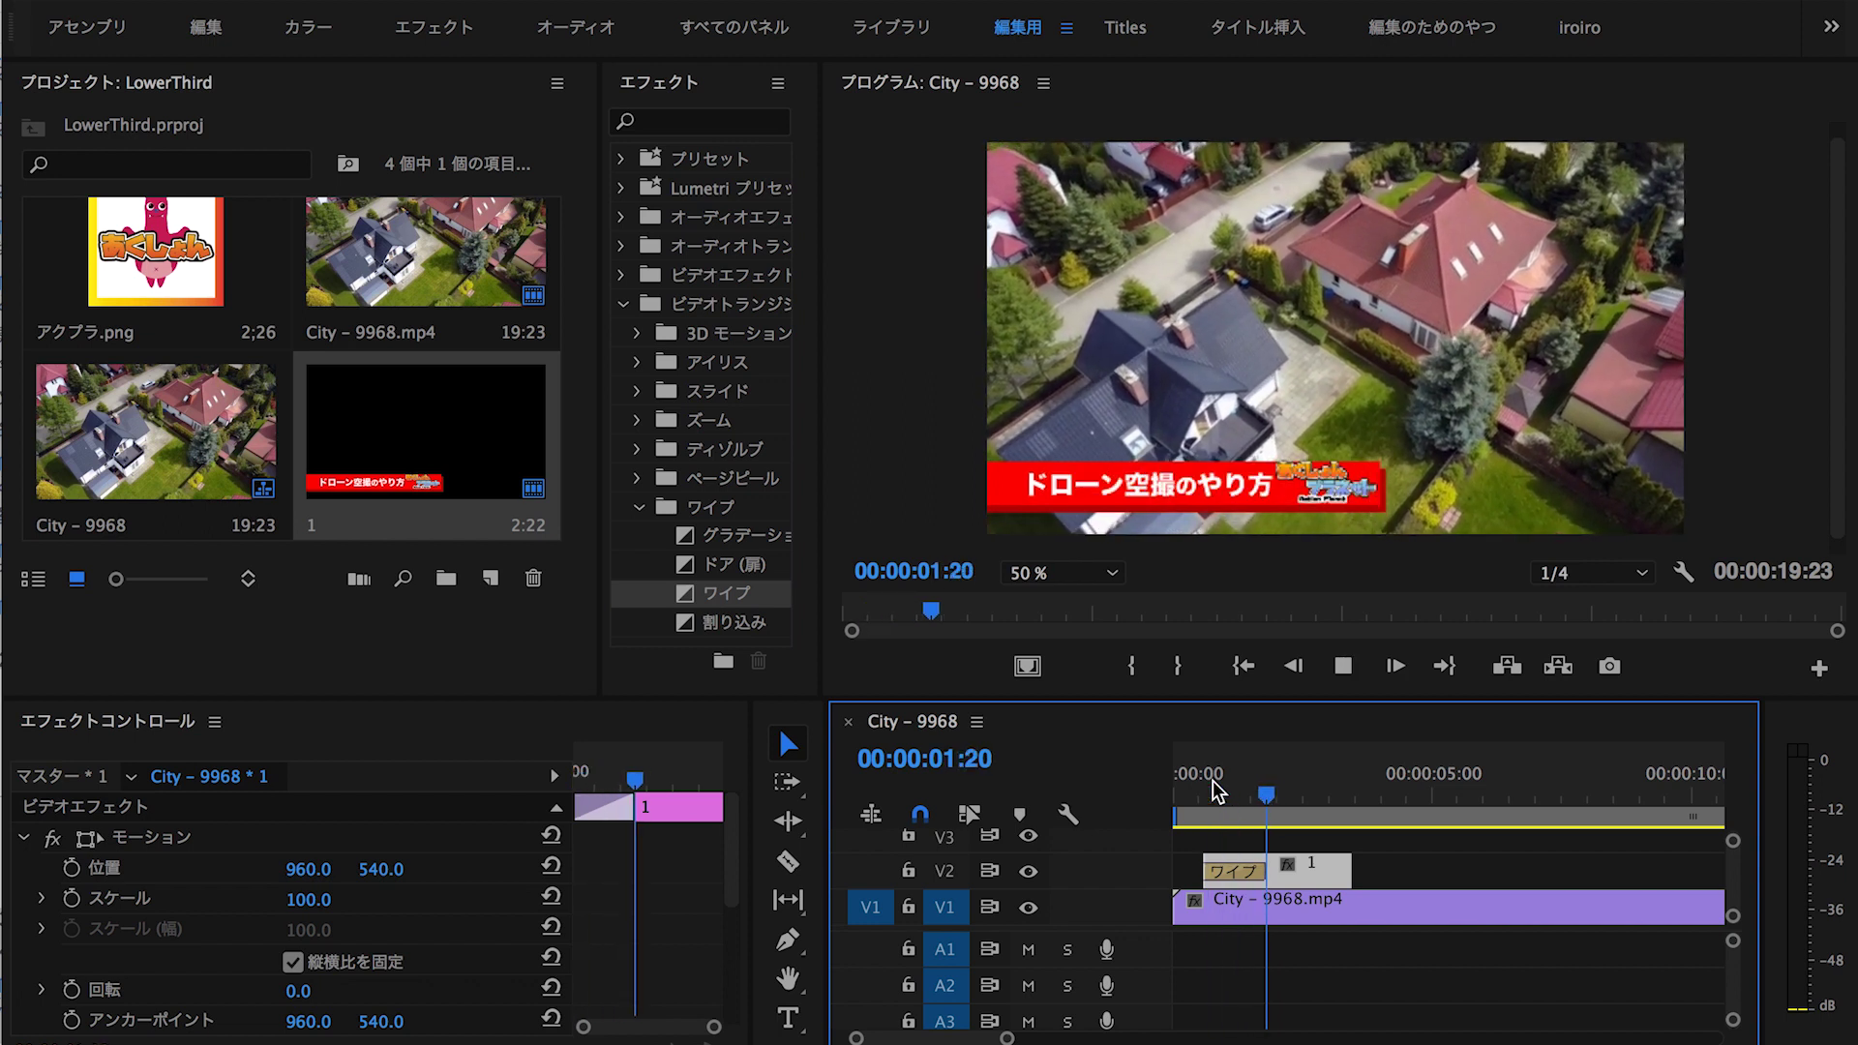
key("space")
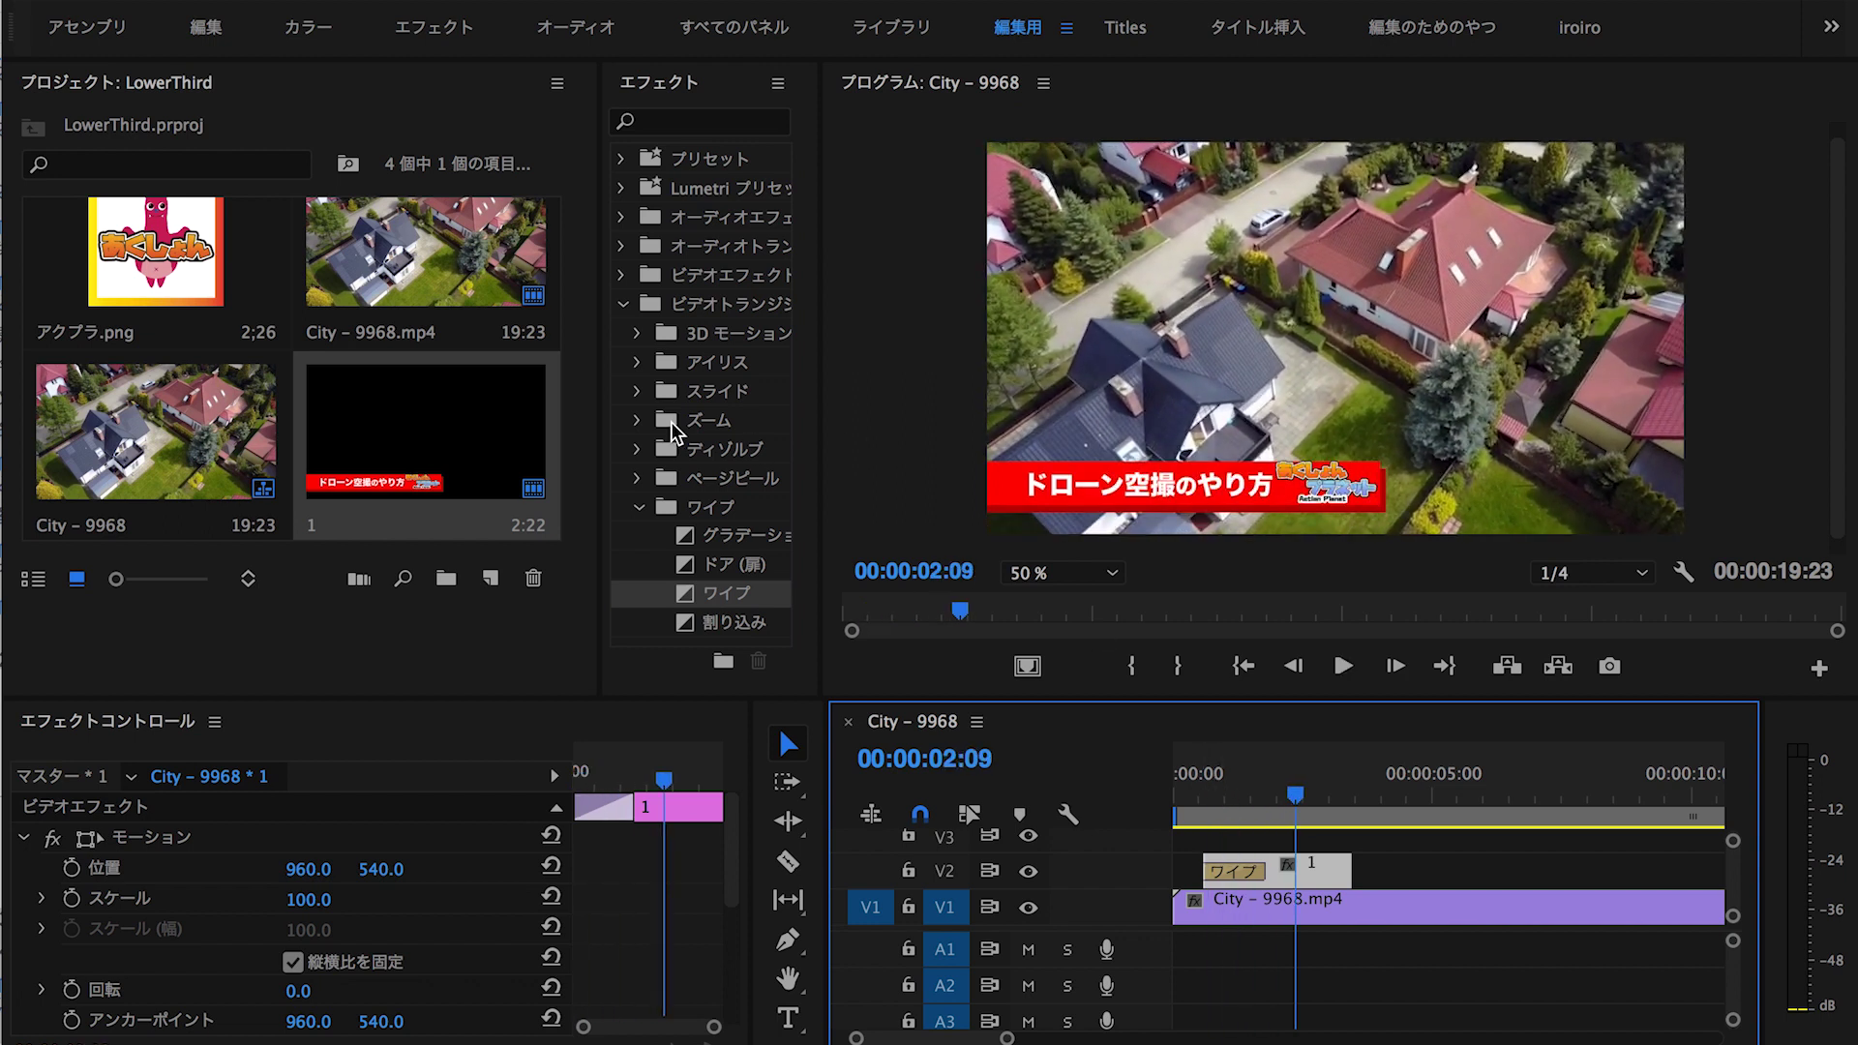
left_click(1200, 795)
key("space")
key("space")
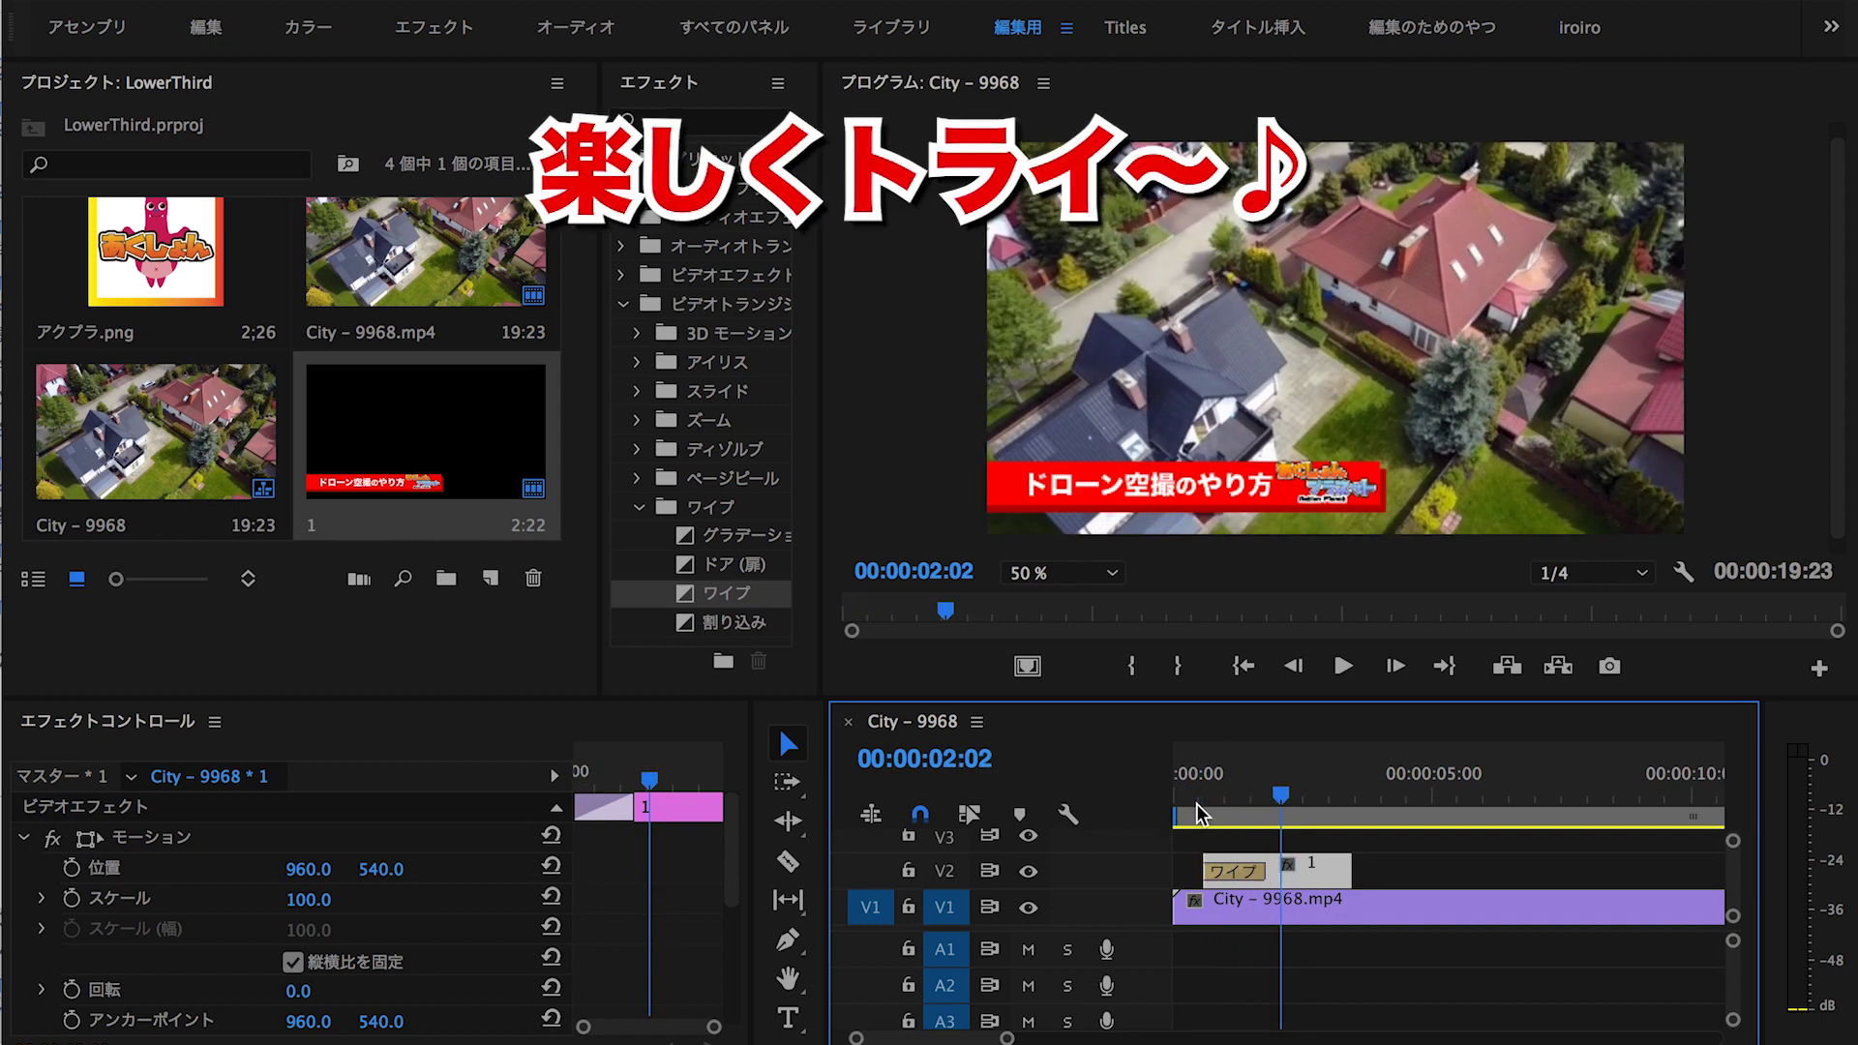
left_click(1234, 874)
key("Delete")
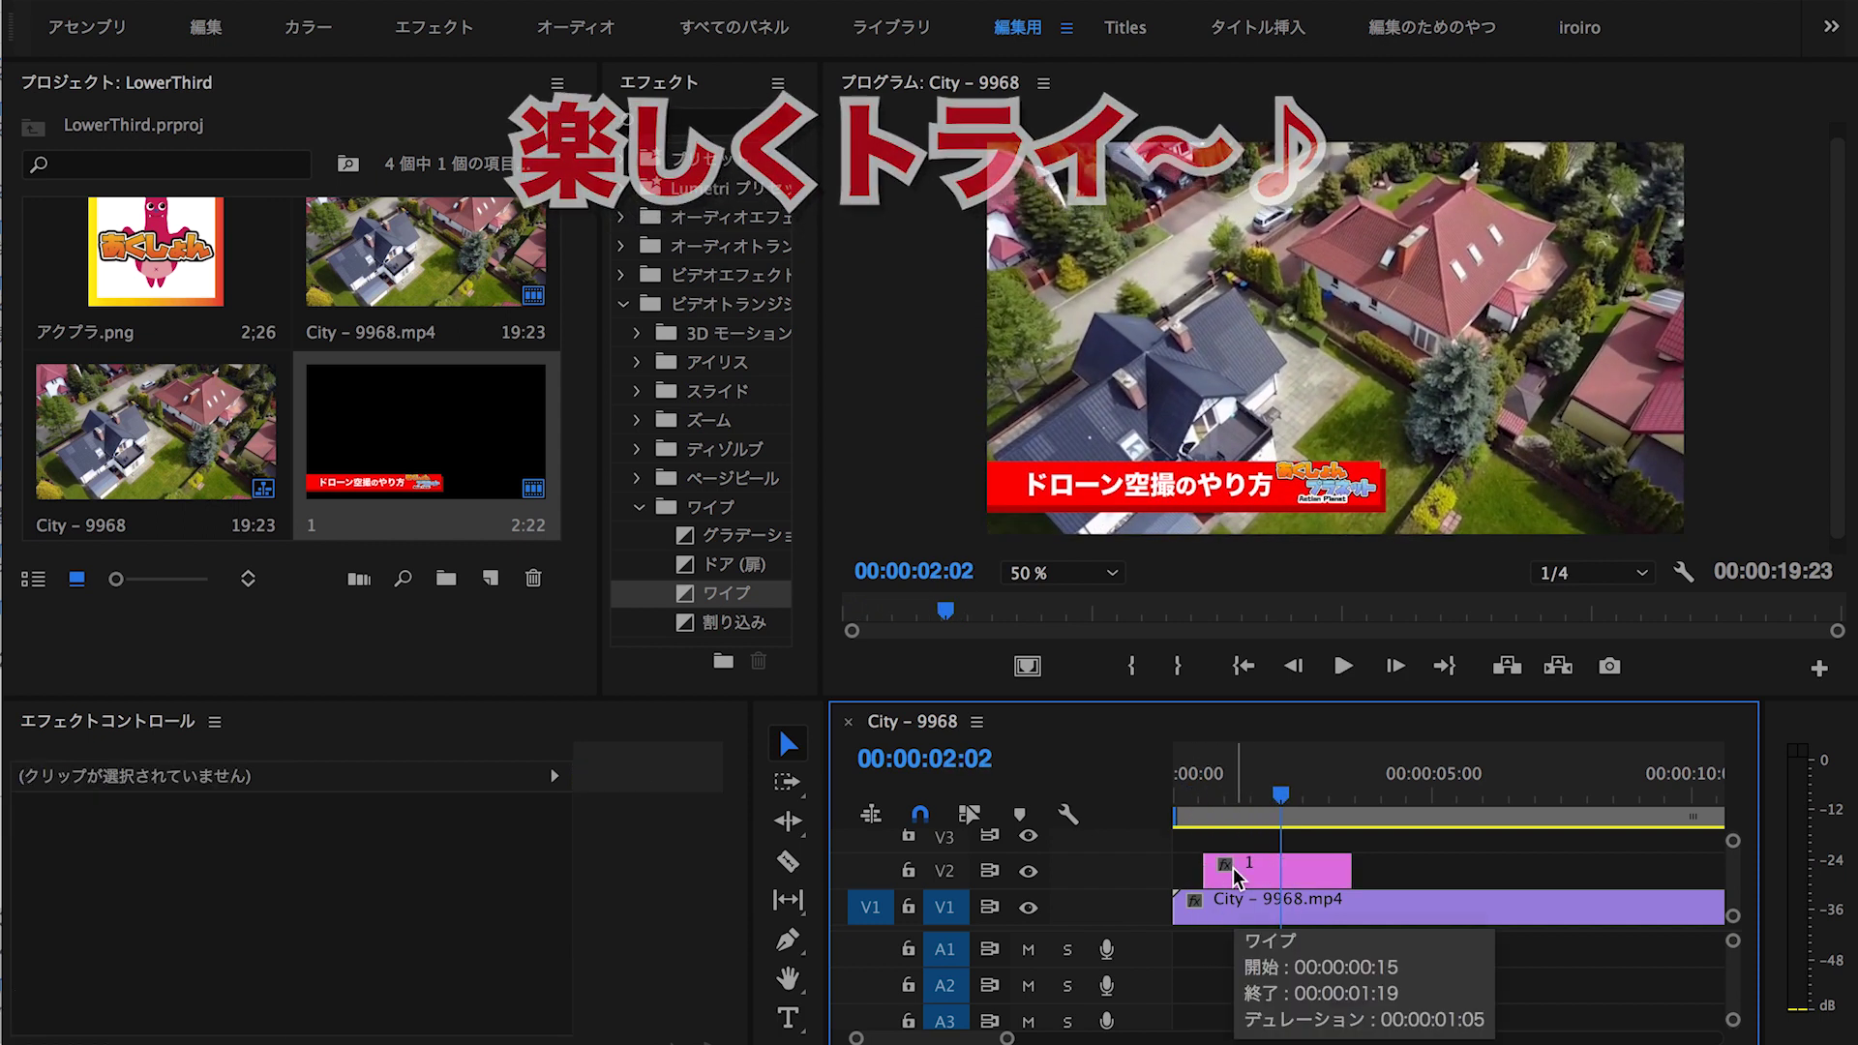
Duplicate title 1 in the Project panel to make three copies
left_click(415, 448)
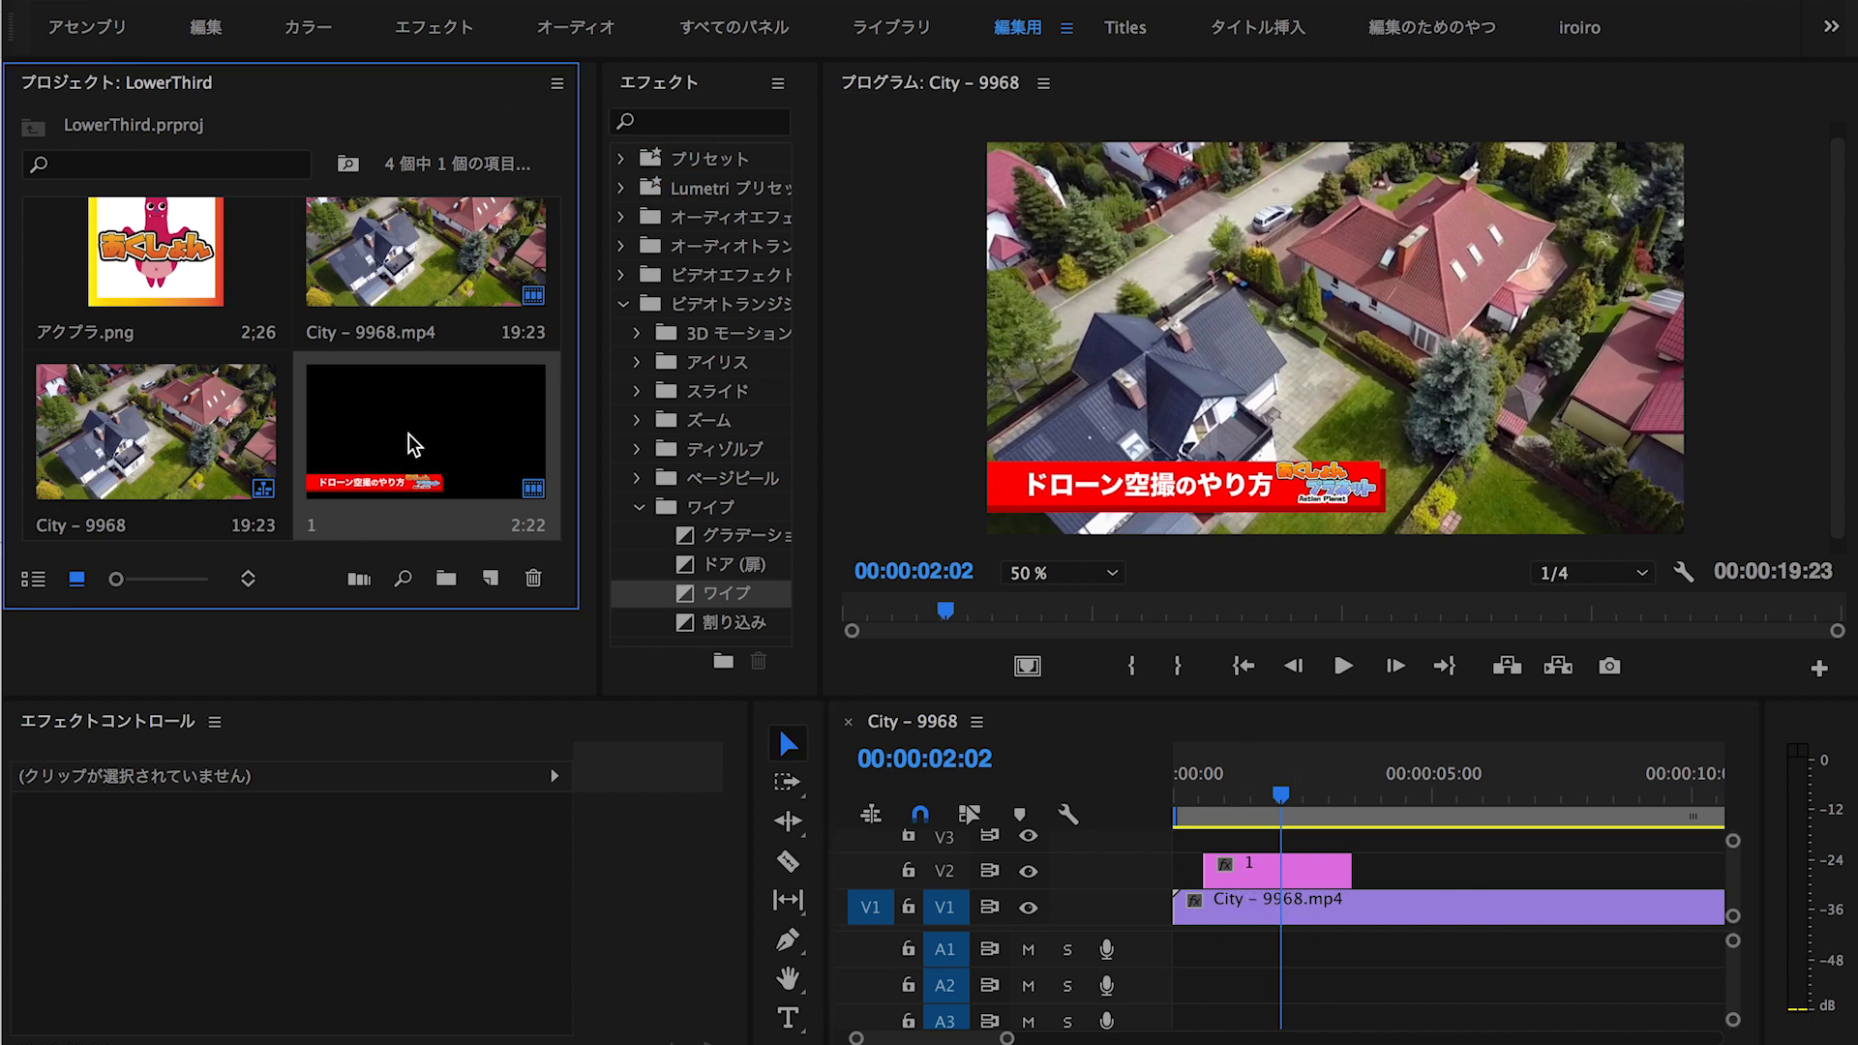
key("ctrl+v")
key("ctrl+v")
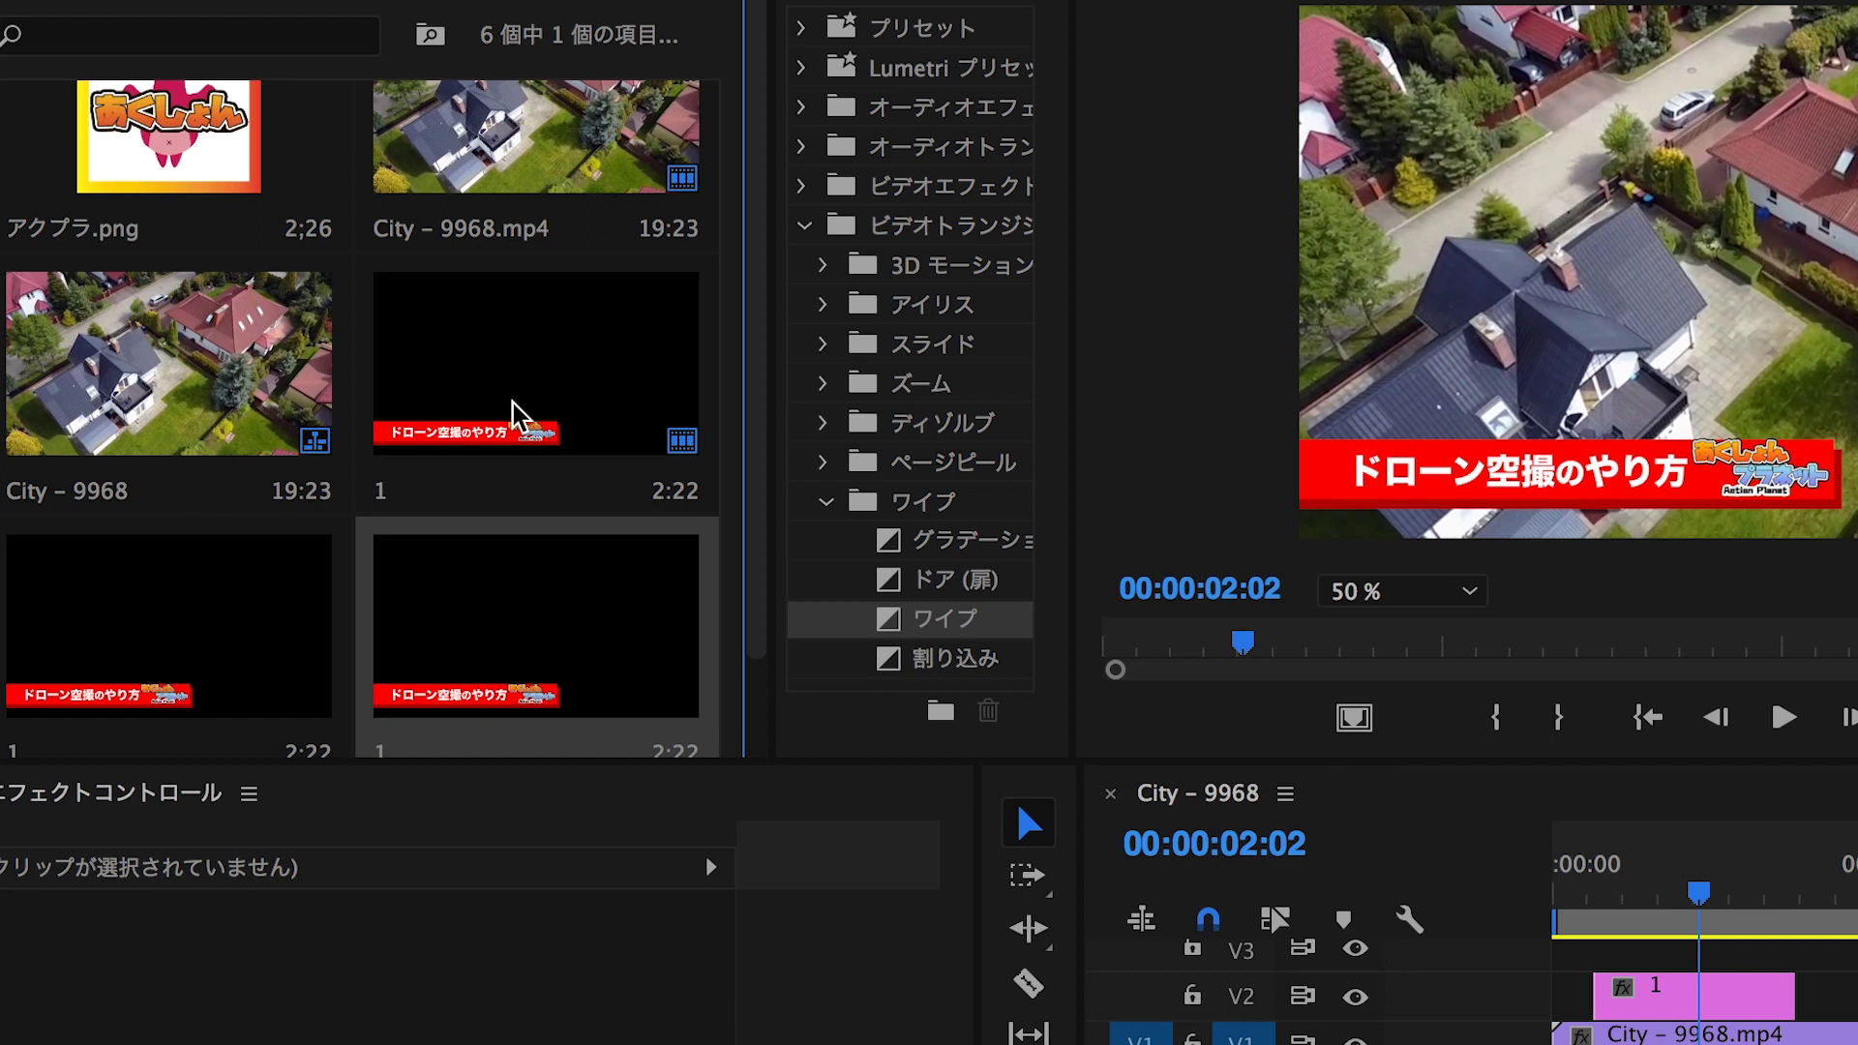
key("ctrl+v")
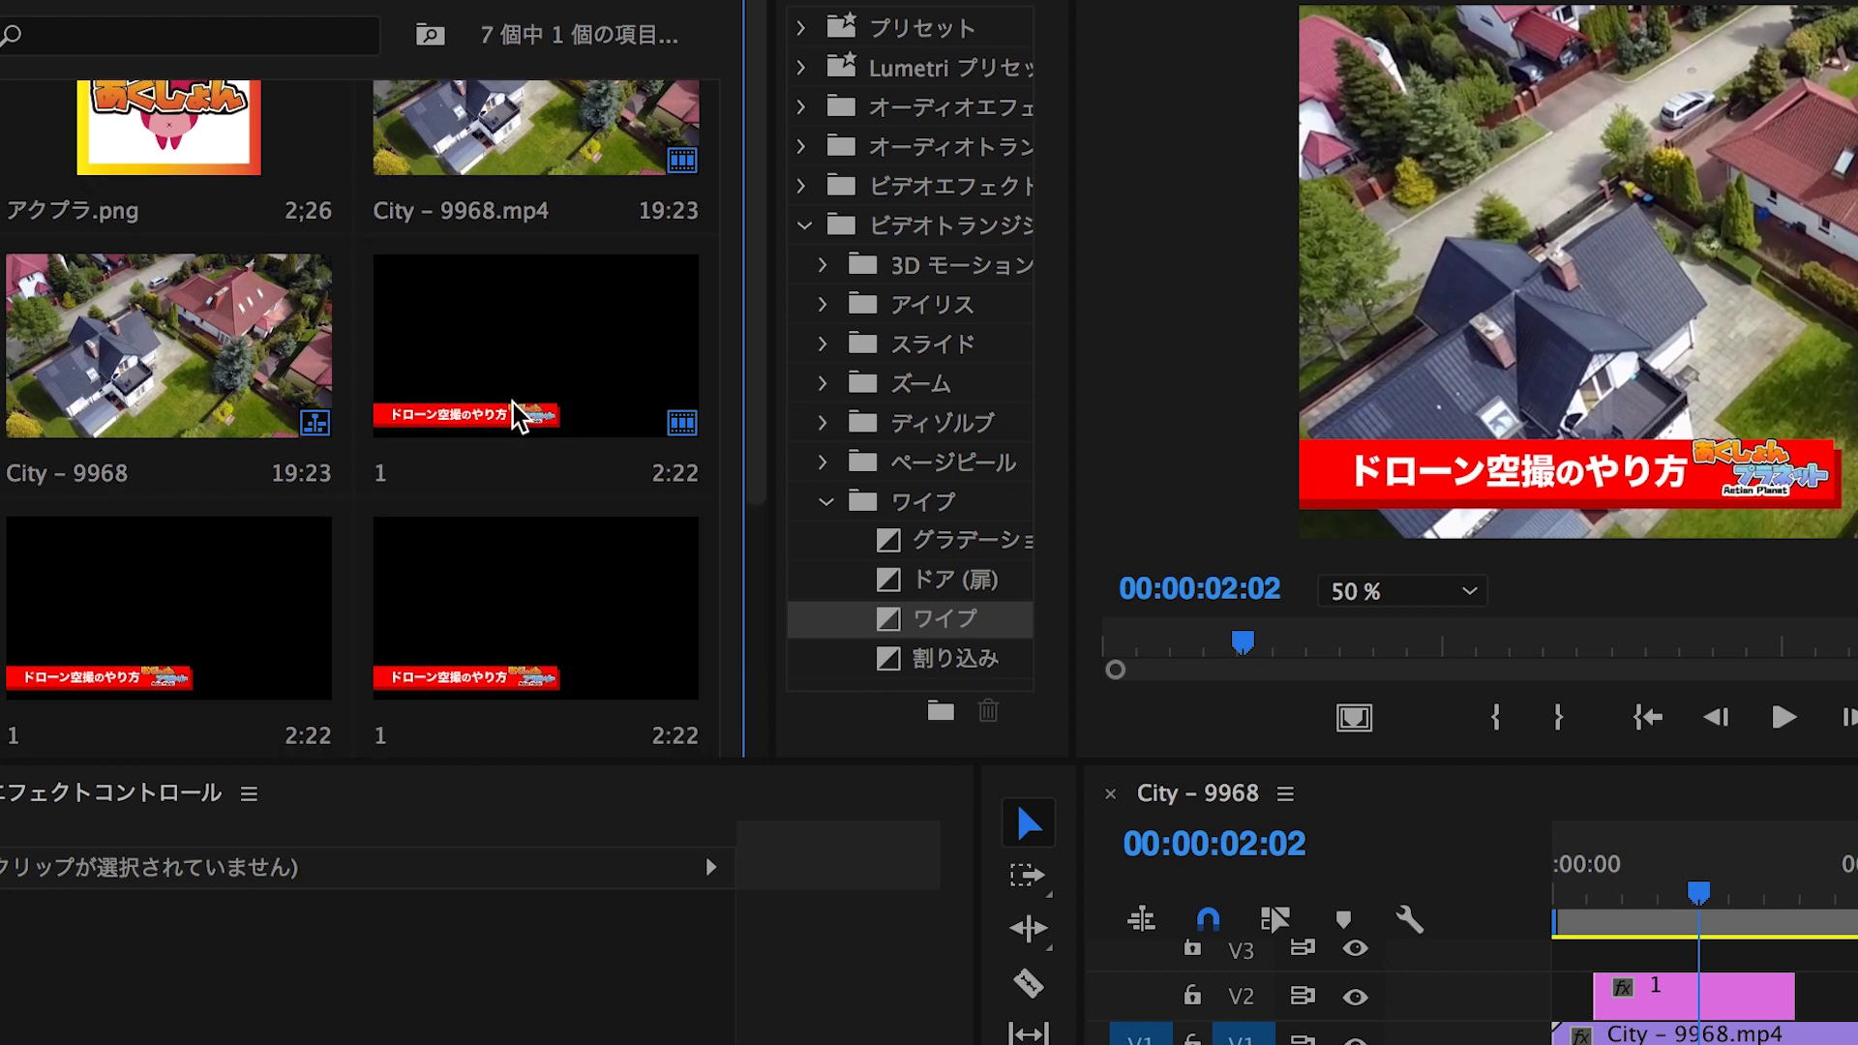
scroll(518, 416, "down", 3)
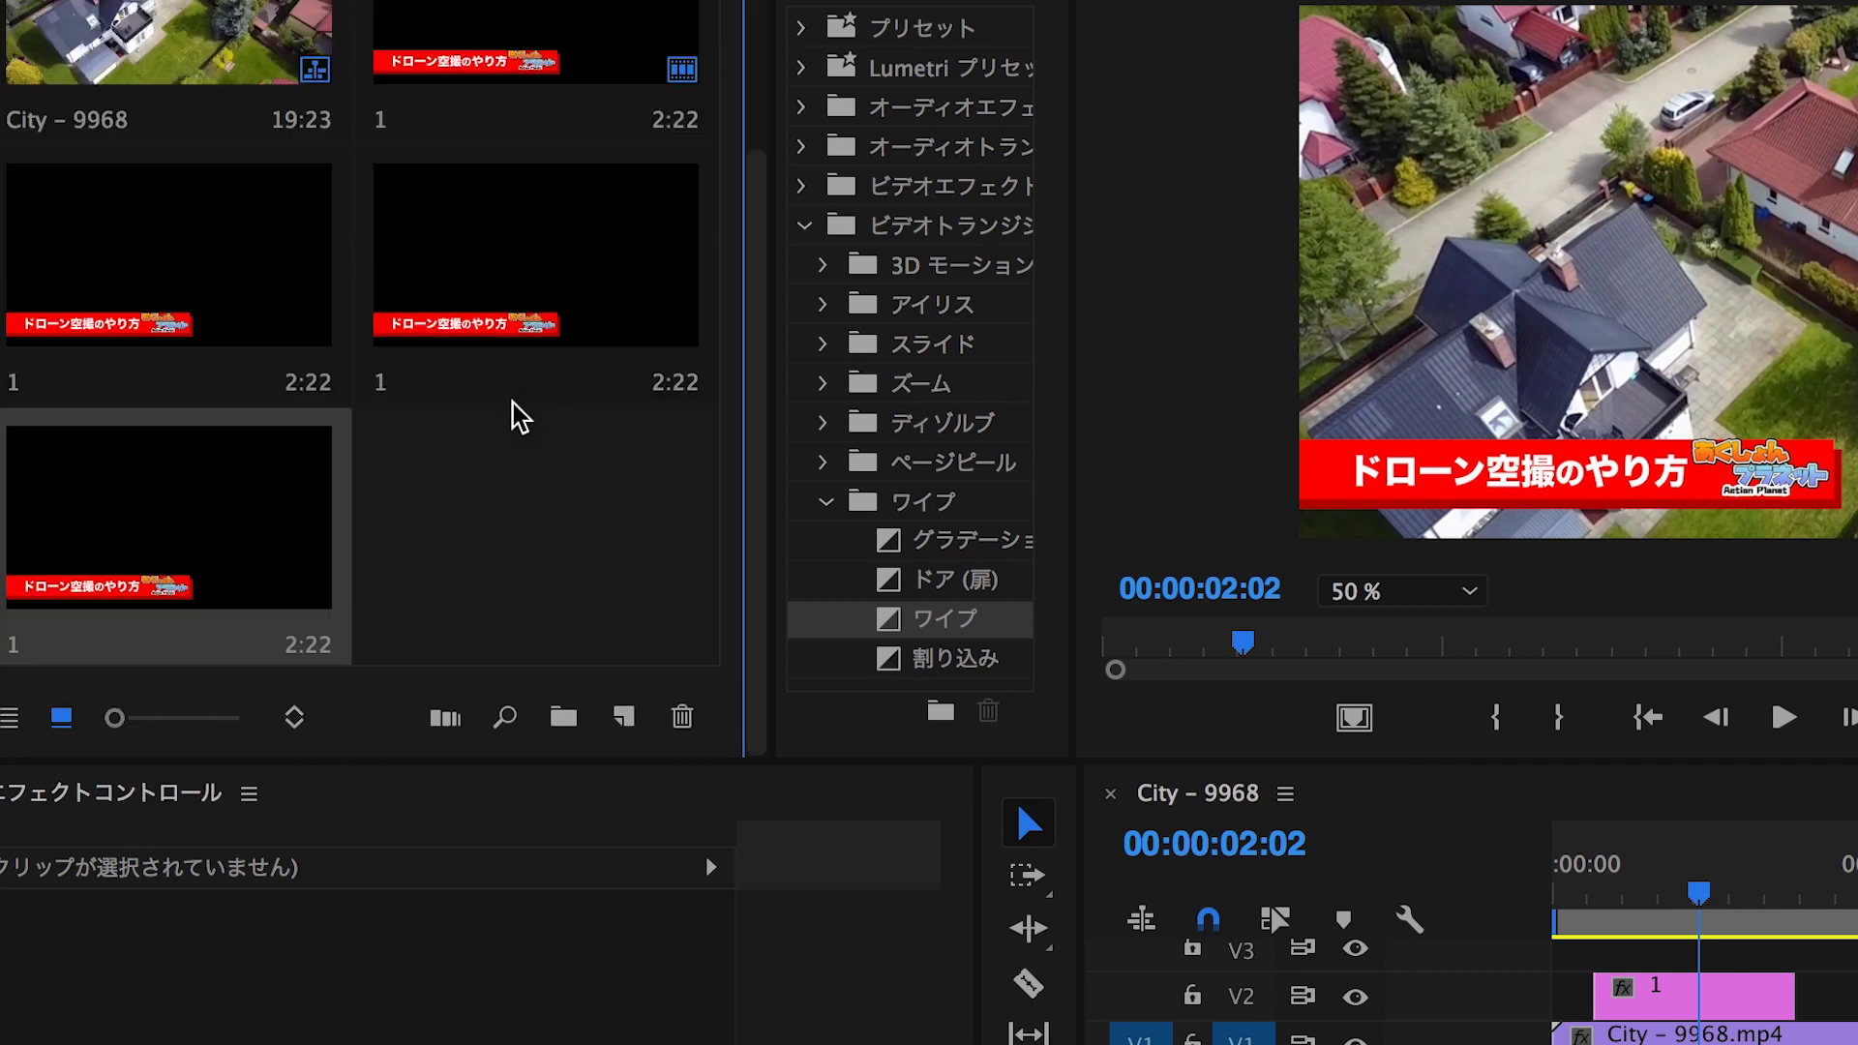
left_click(184, 264)
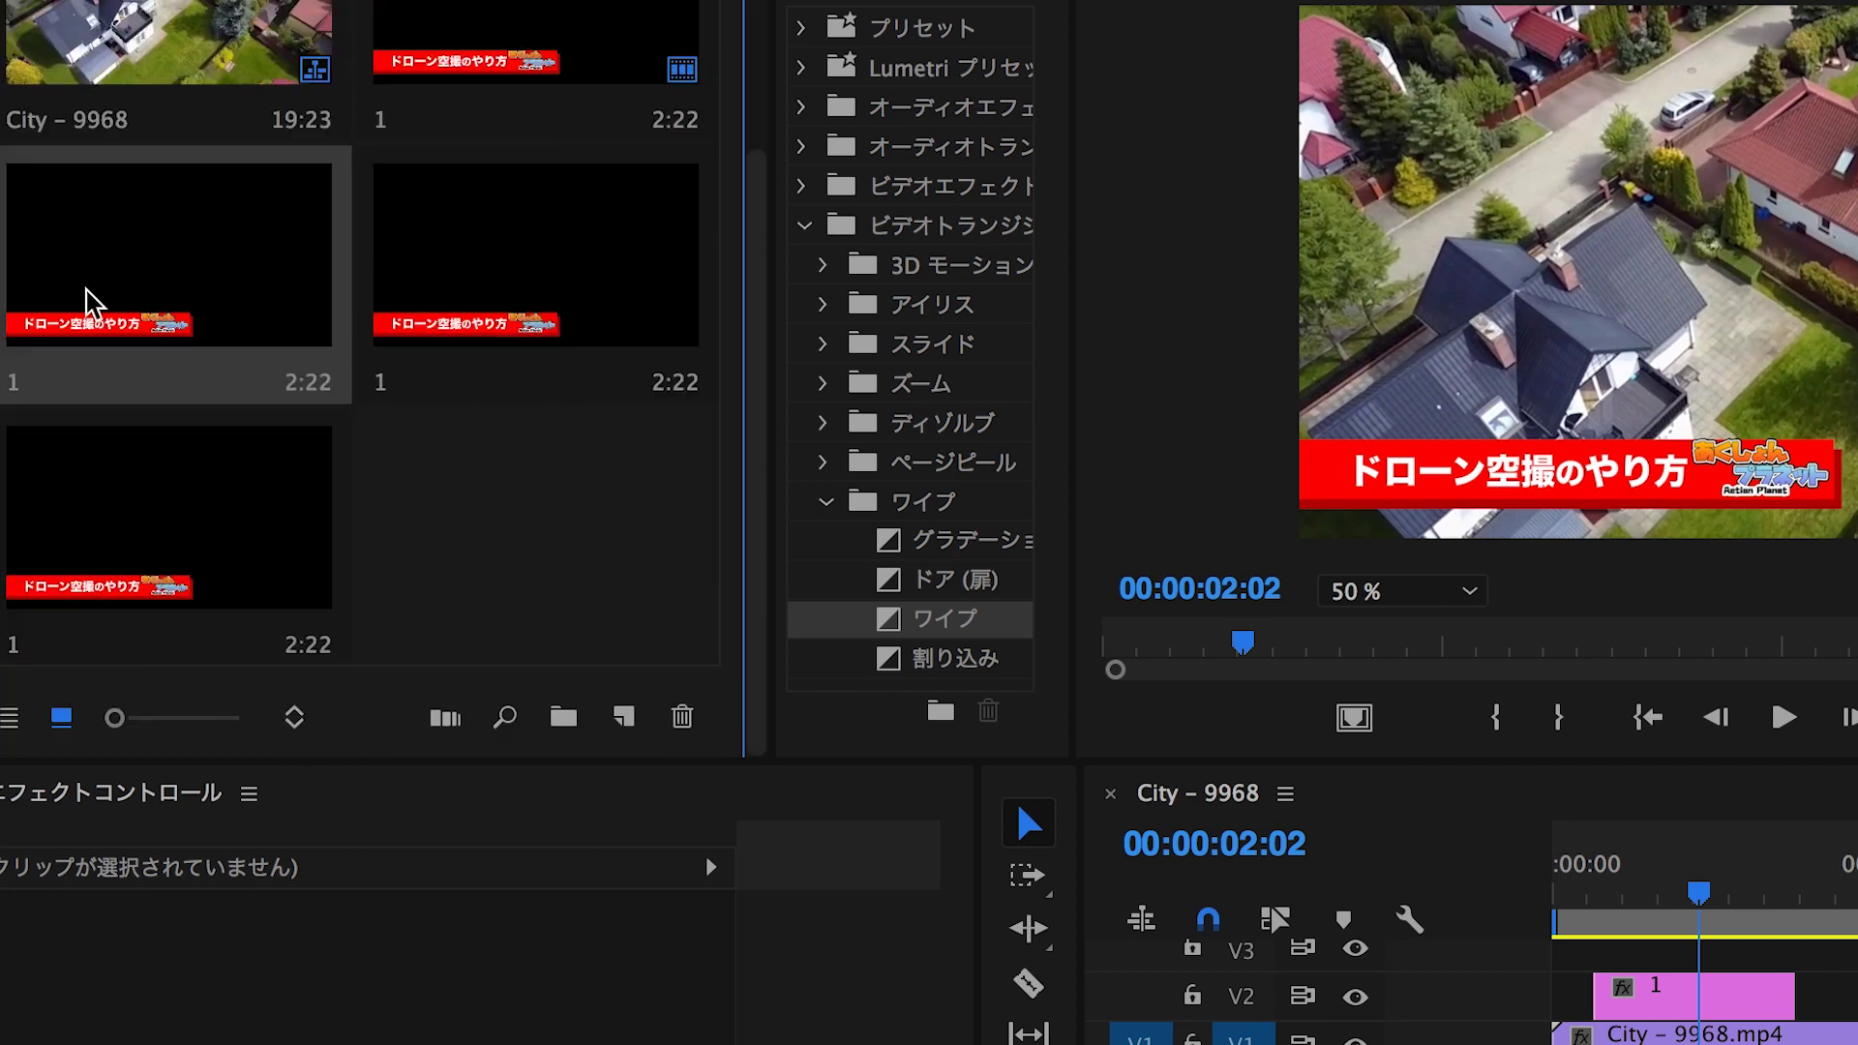
key("space")
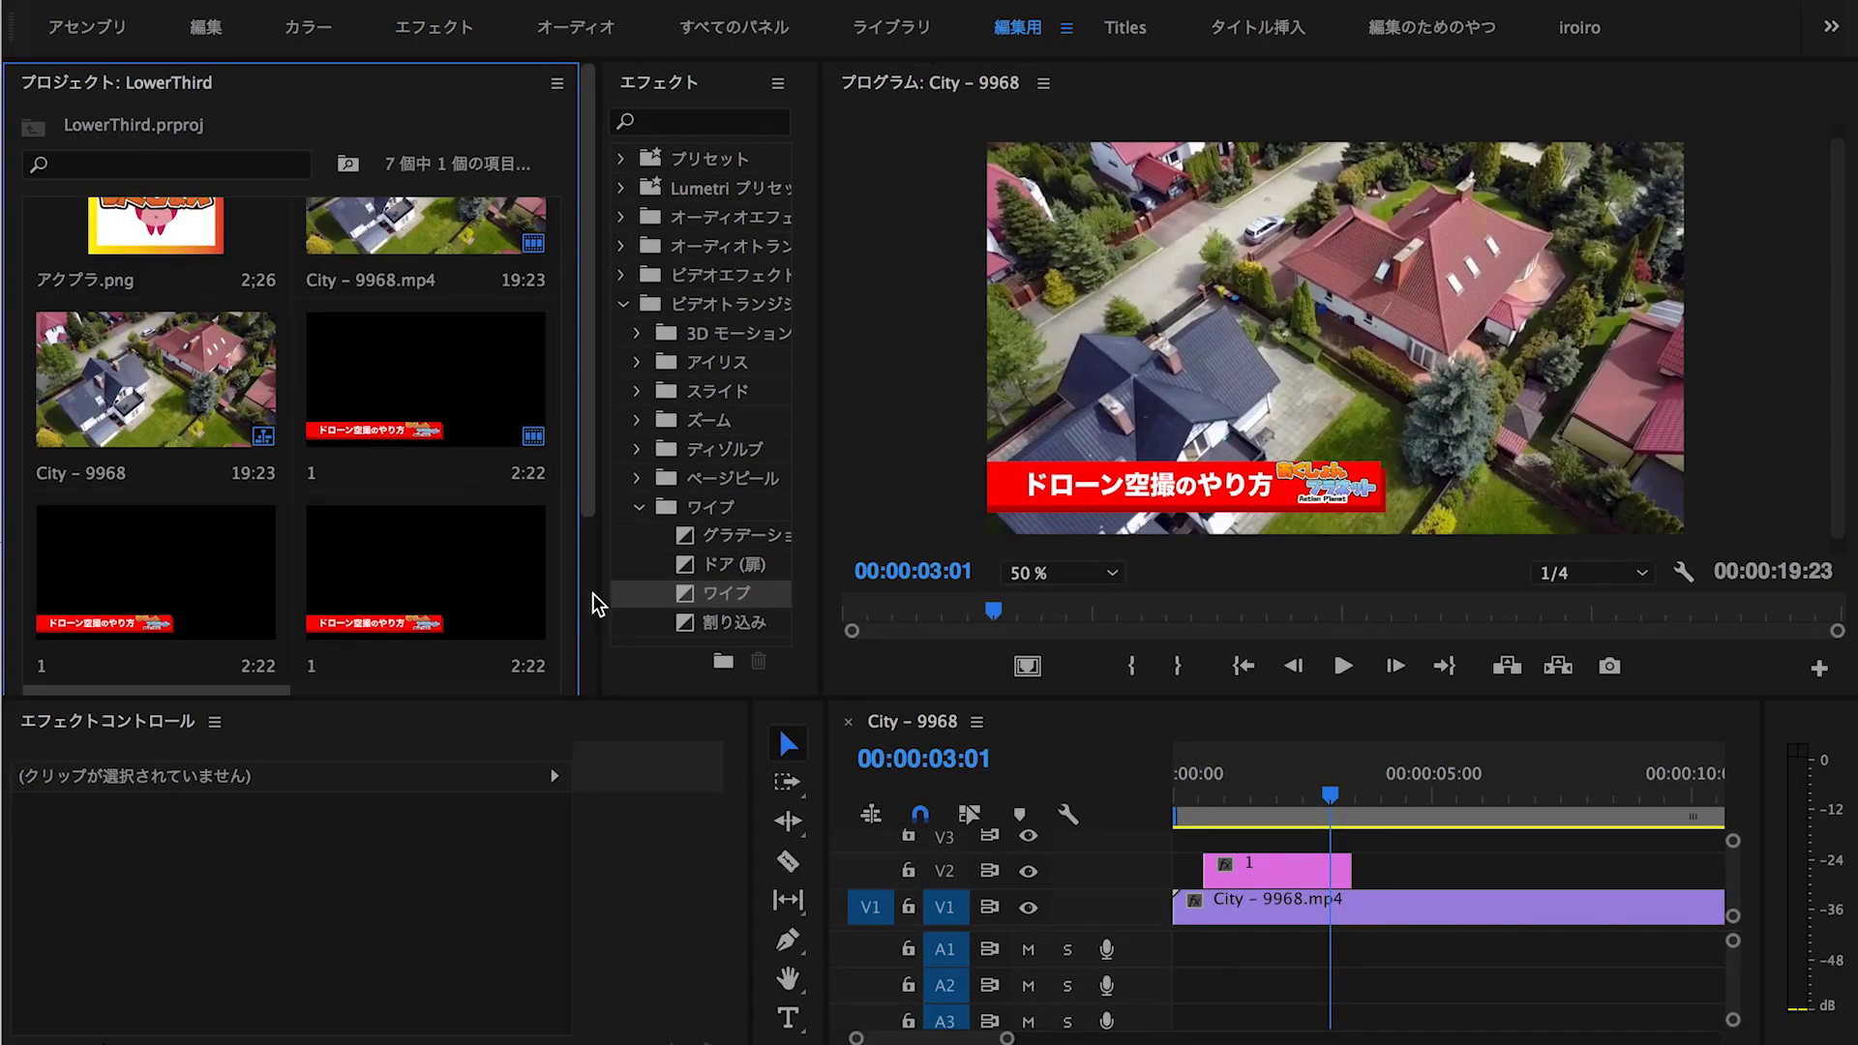
scroll(590, 601, "down", 3)
Rename the three title copies 2, 3 and 4
left_click(58, 418)
type("2")
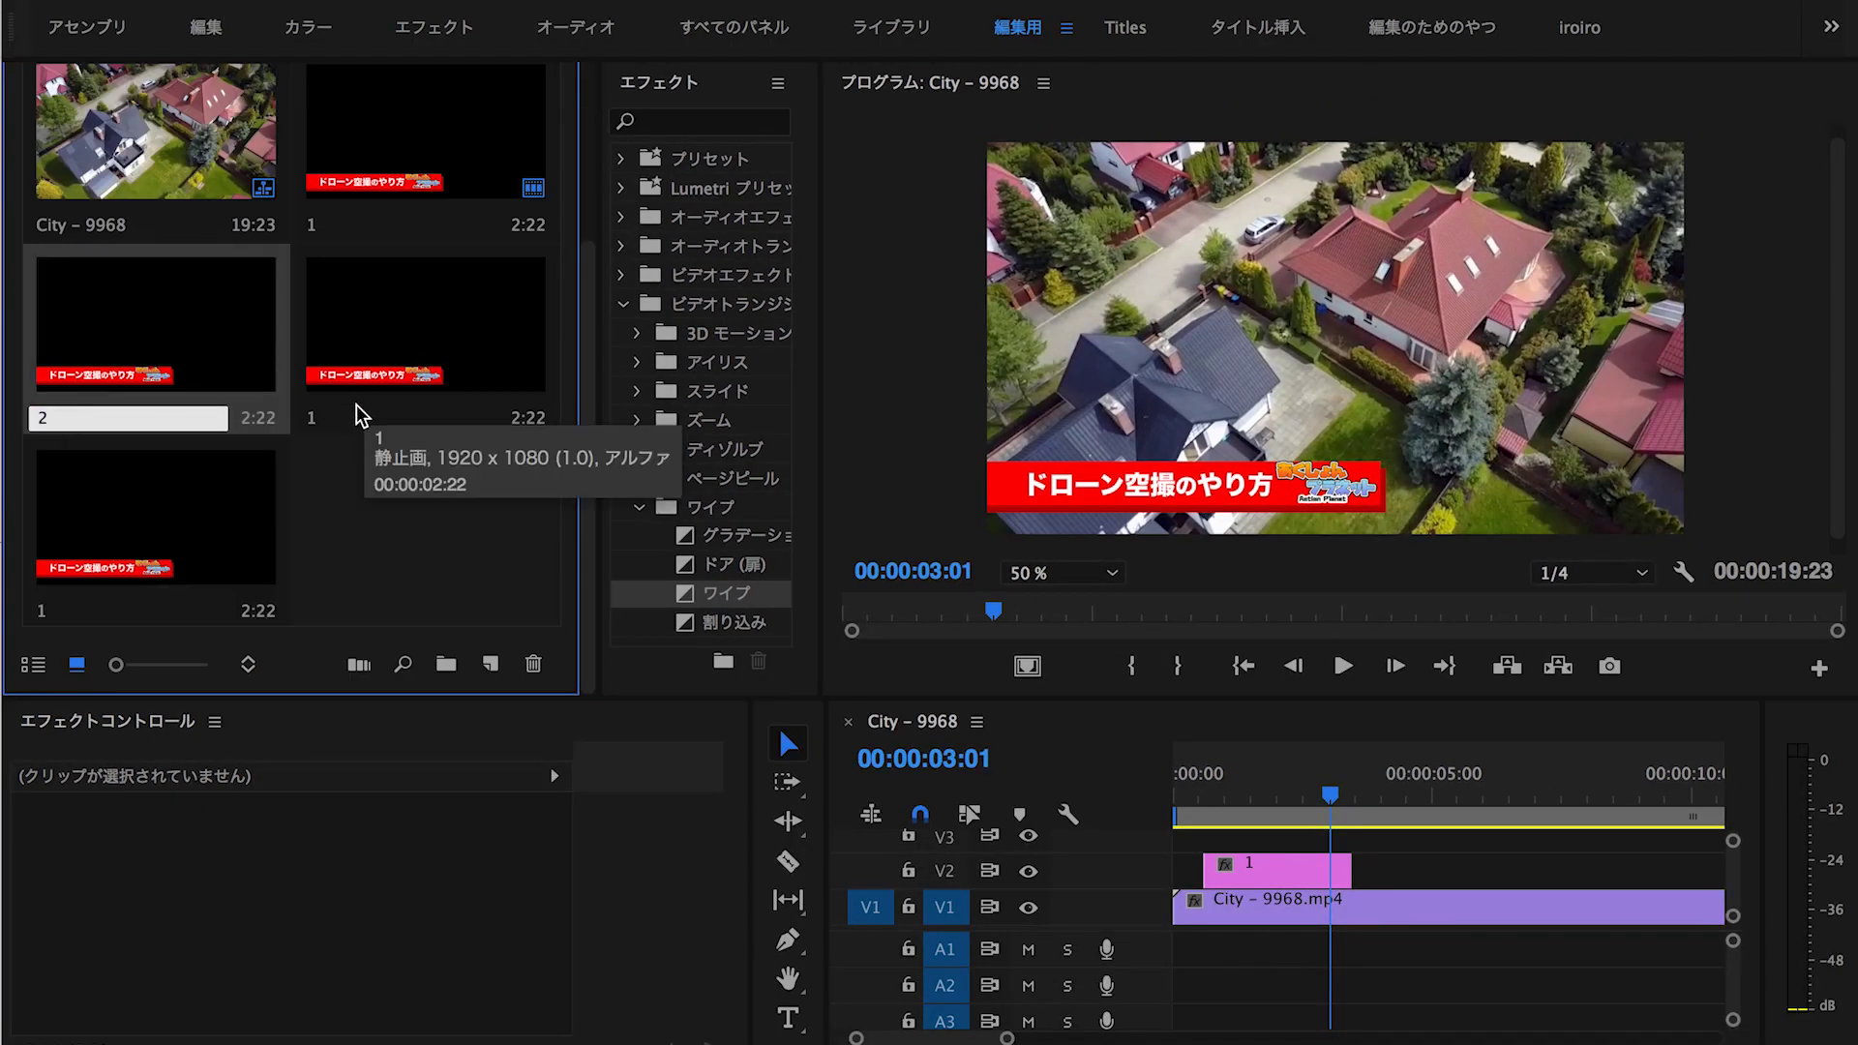
left_click(329, 416)
left_click(43, 611)
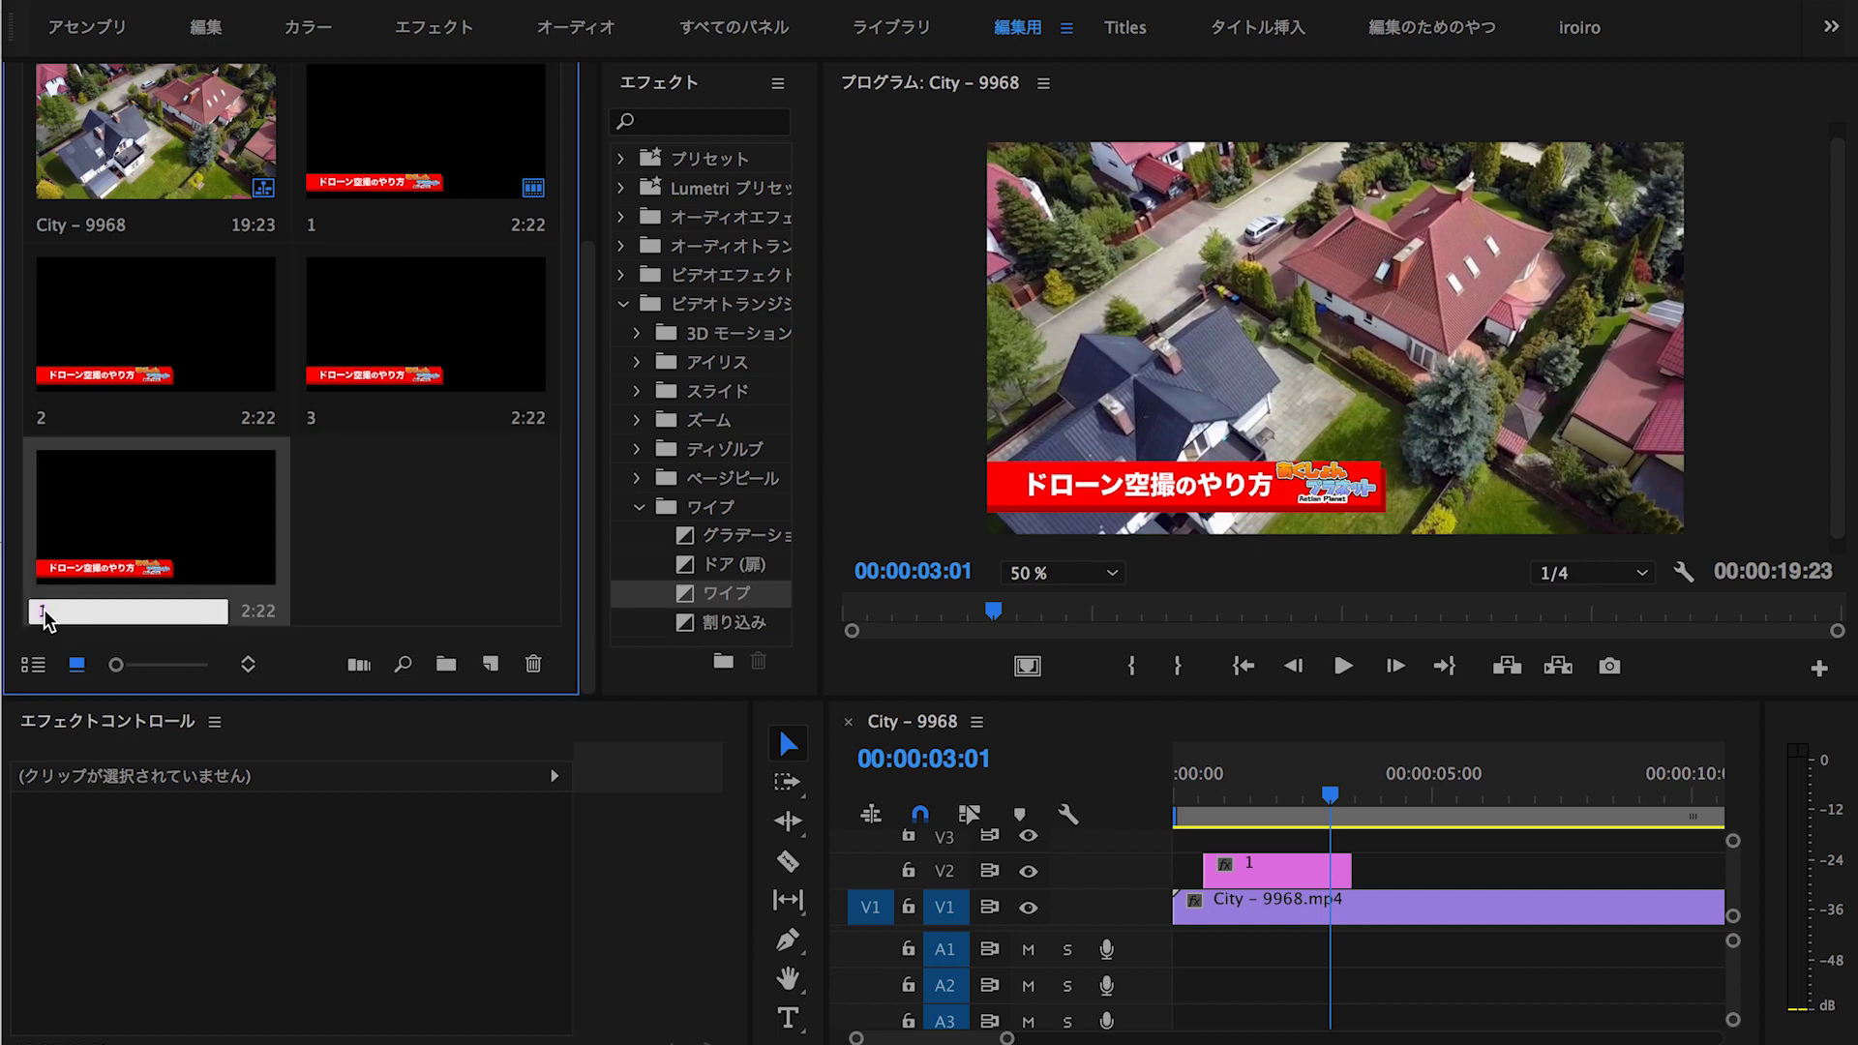
type("4")
left_click(328, 551)
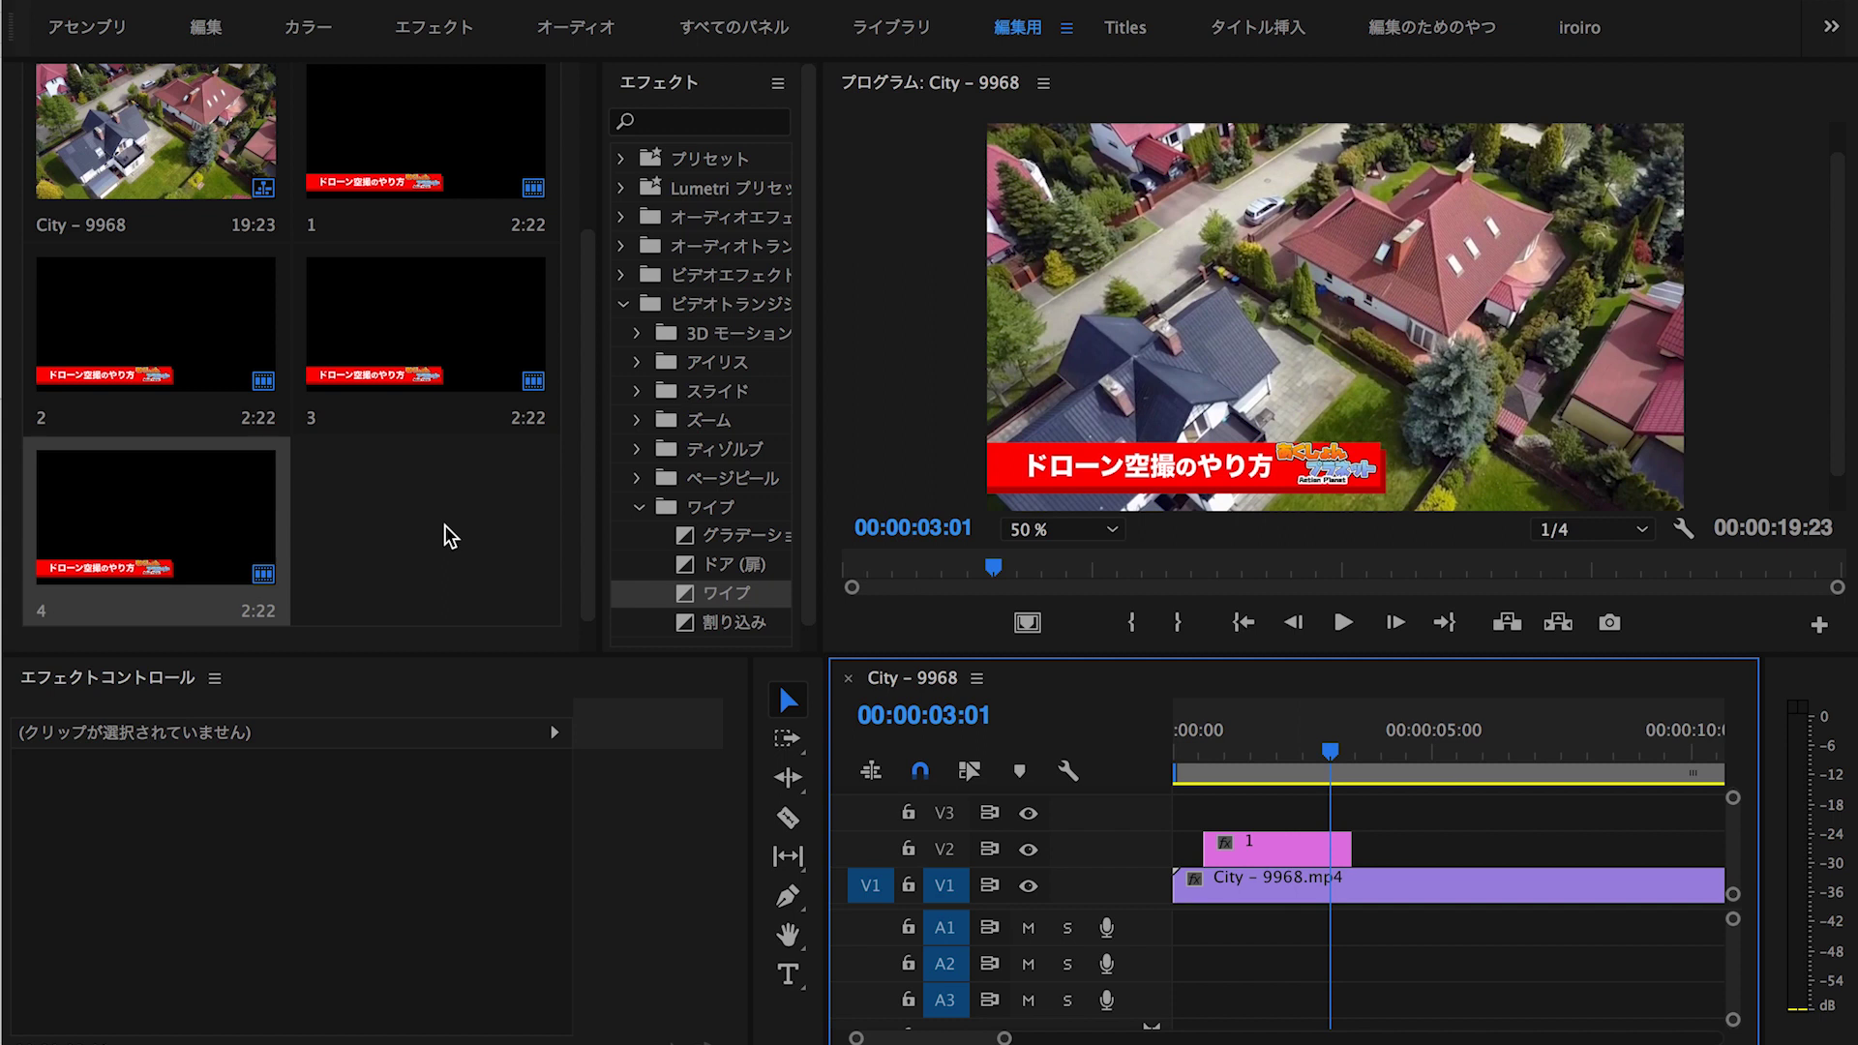
scroll(419, 502, "up", 2)
left_click(387, 290)
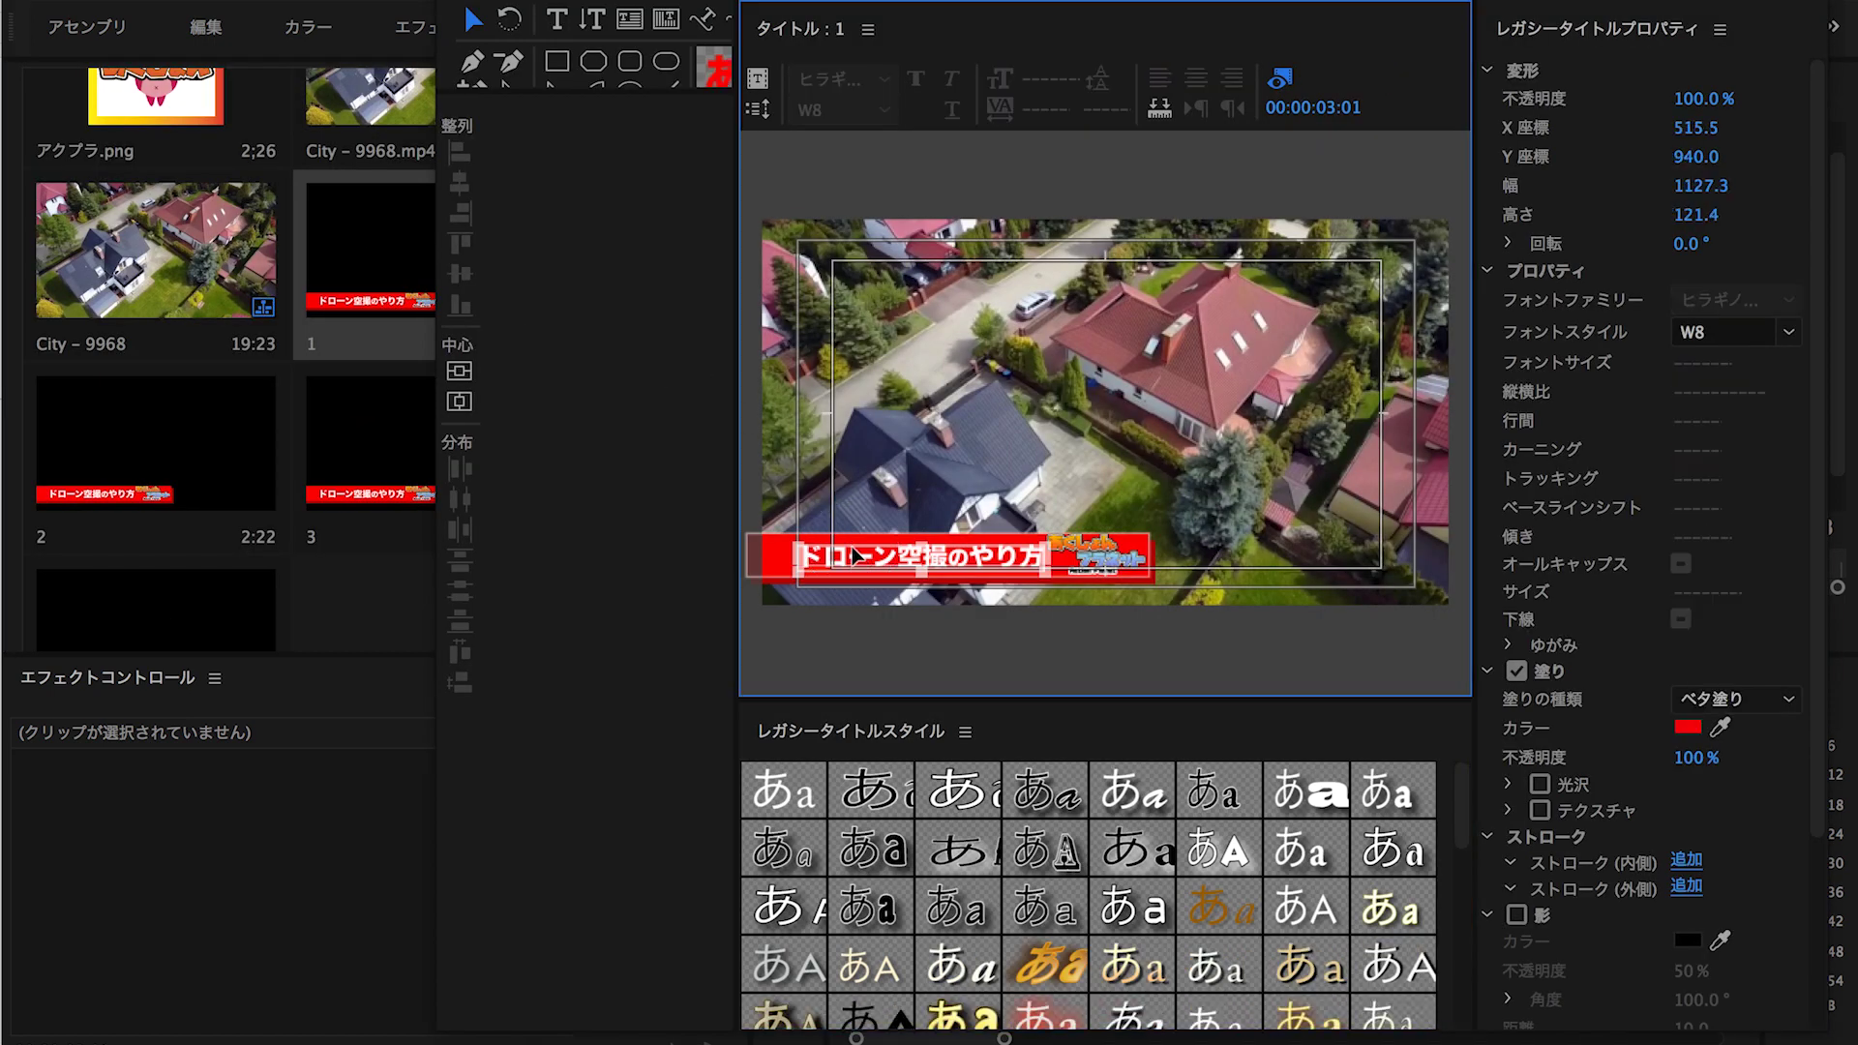
Delete the text and logo from title 1, leaving only the red bar
key("Delete")
left_click(1082, 562)
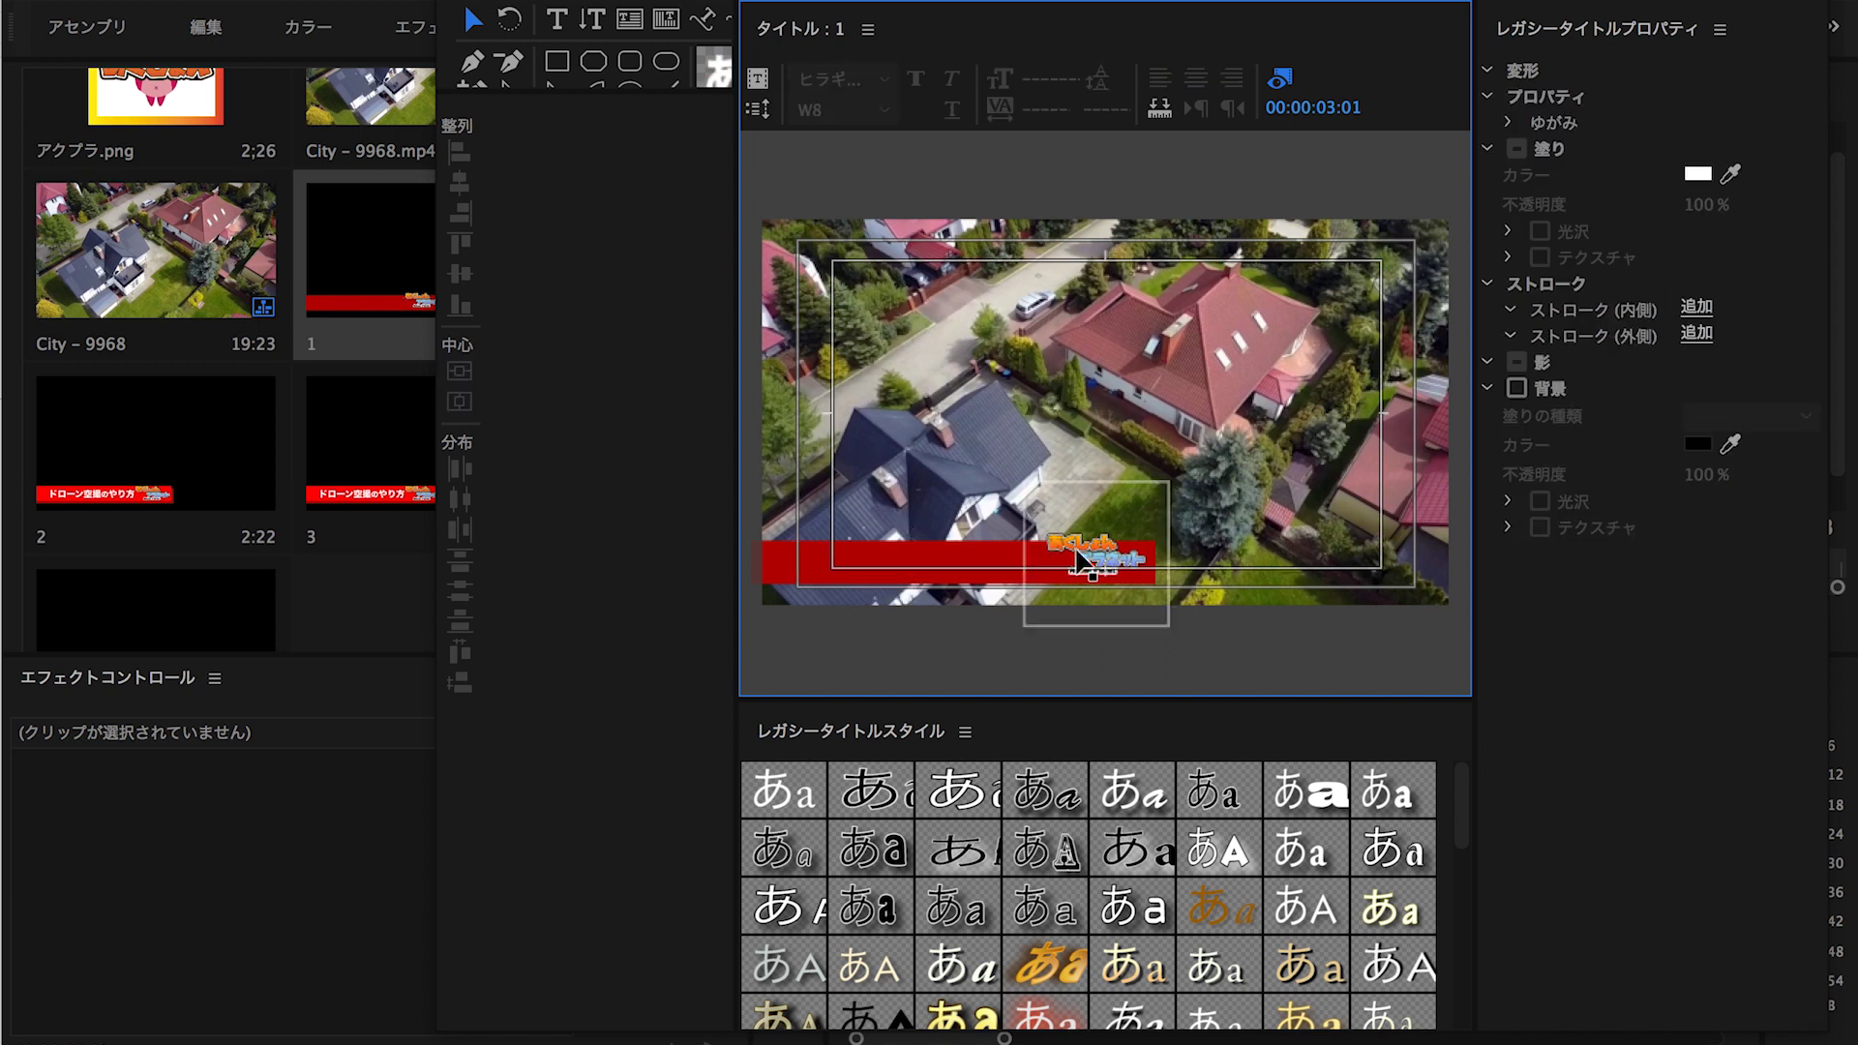
key("Delete")
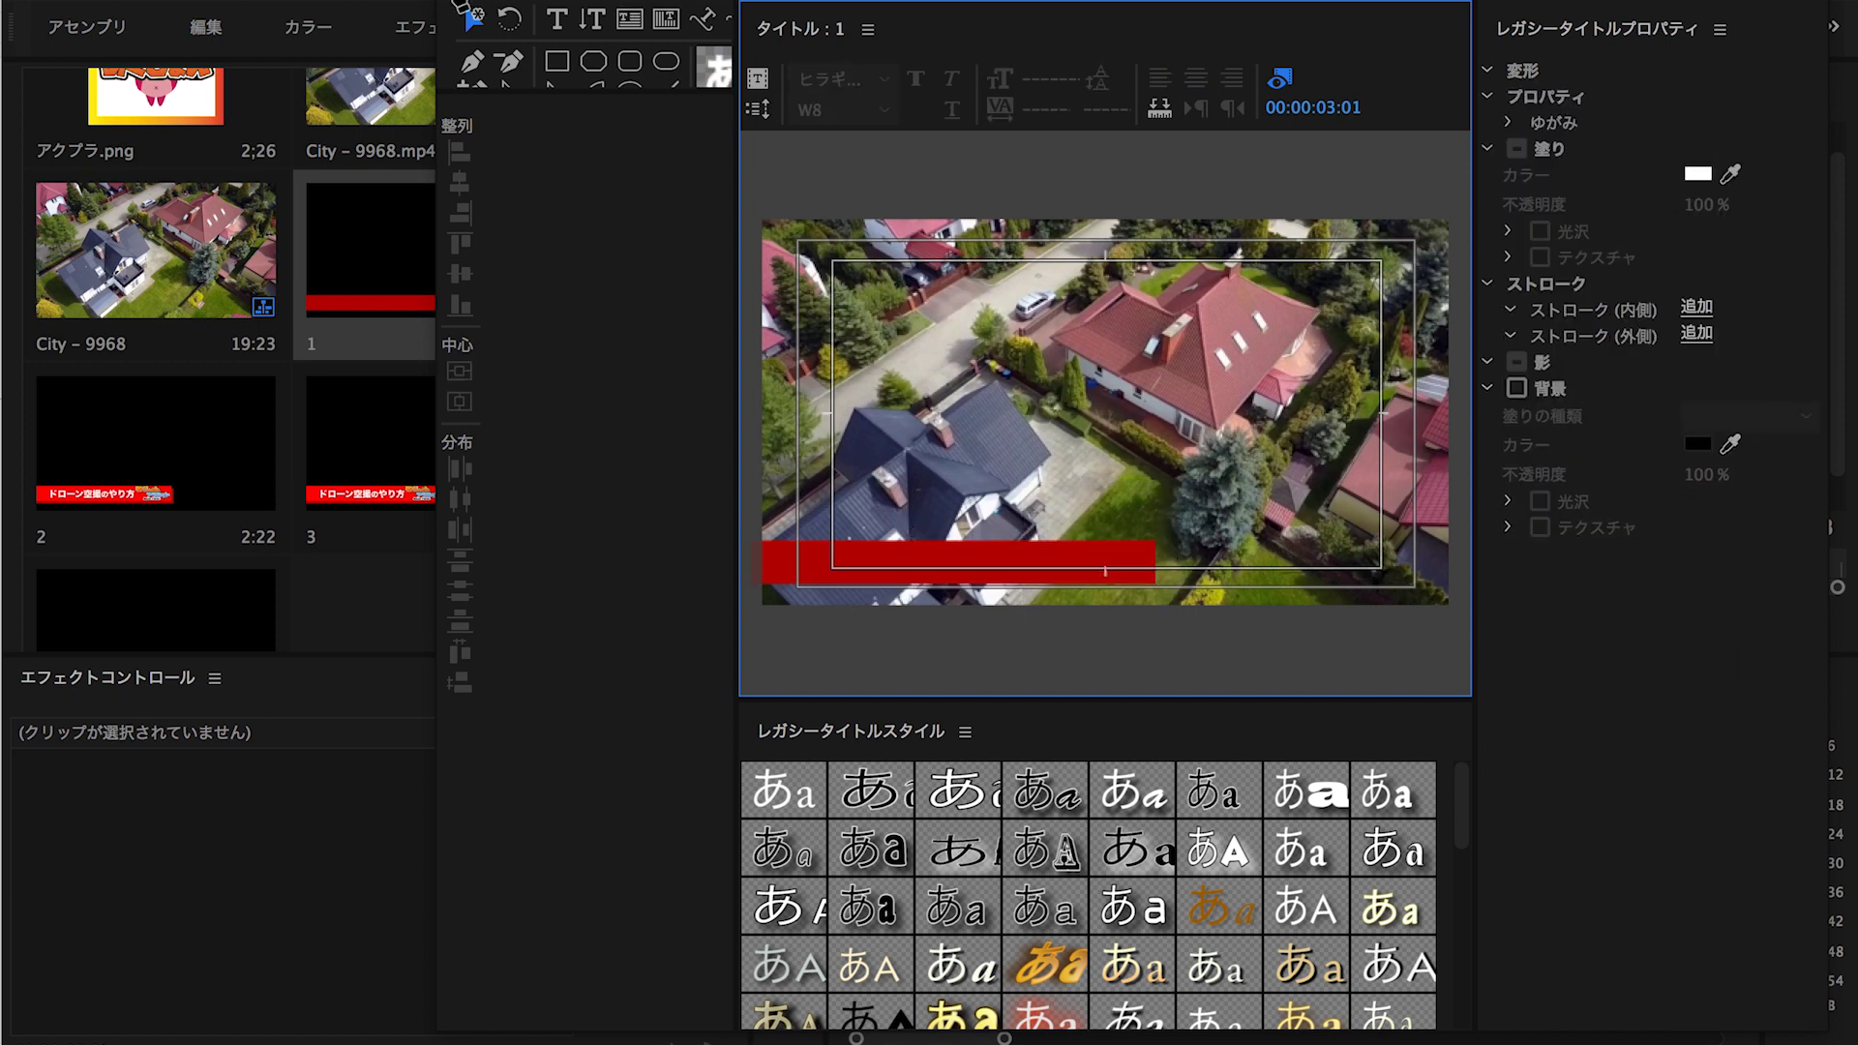
key("super+w")
Delete the logo and text from title 2 so only the red bar remains
scroll(182, 343, "down", 3)
double_click(157, 323)
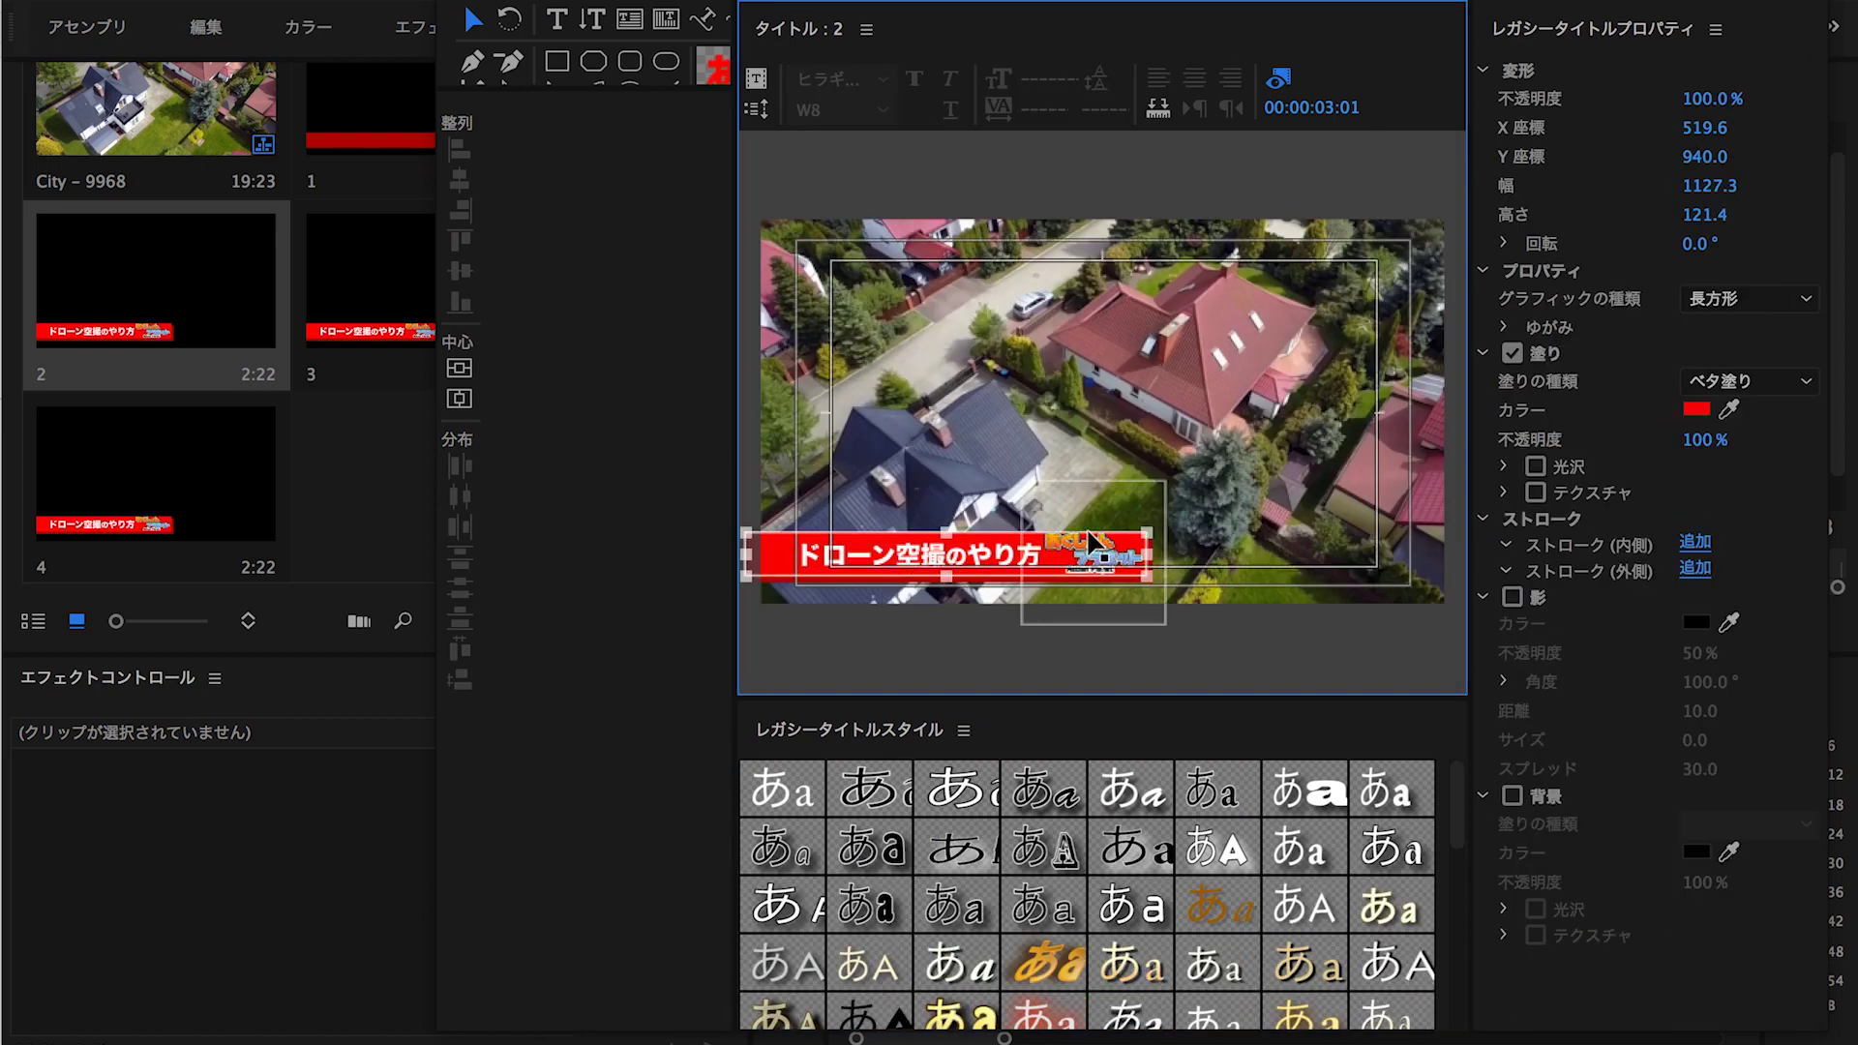
left_click(1084, 531)
key("Delete")
left_click(1003, 576)
key("Delete")
left_click(1003, 577)
key("super+w")
Remove the logo and red bar from title 3, keeping only the text
double_click(416, 312)
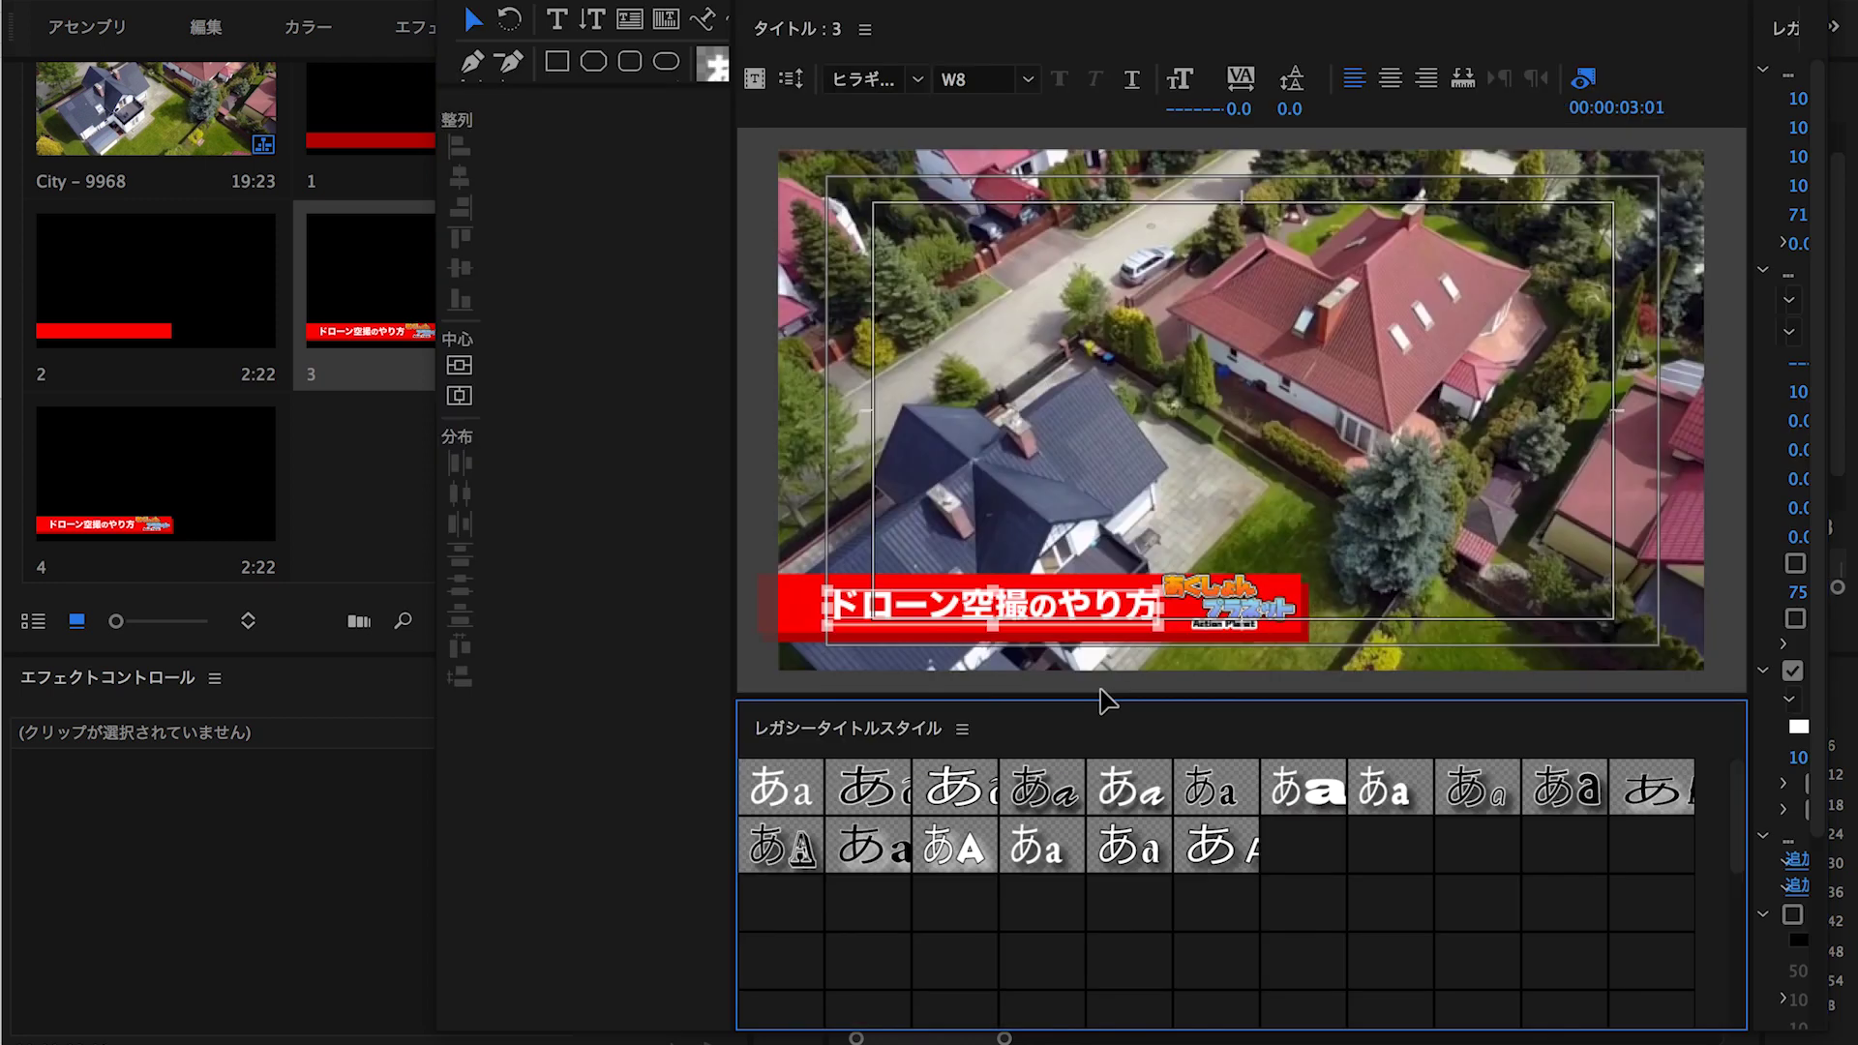
left_click(1239, 601)
key("Delete")
left_click(1261, 597)
key("Delete")
key("super+w")
Remove the text and red bar from title 4, keeping only the logo
double_click(207, 477)
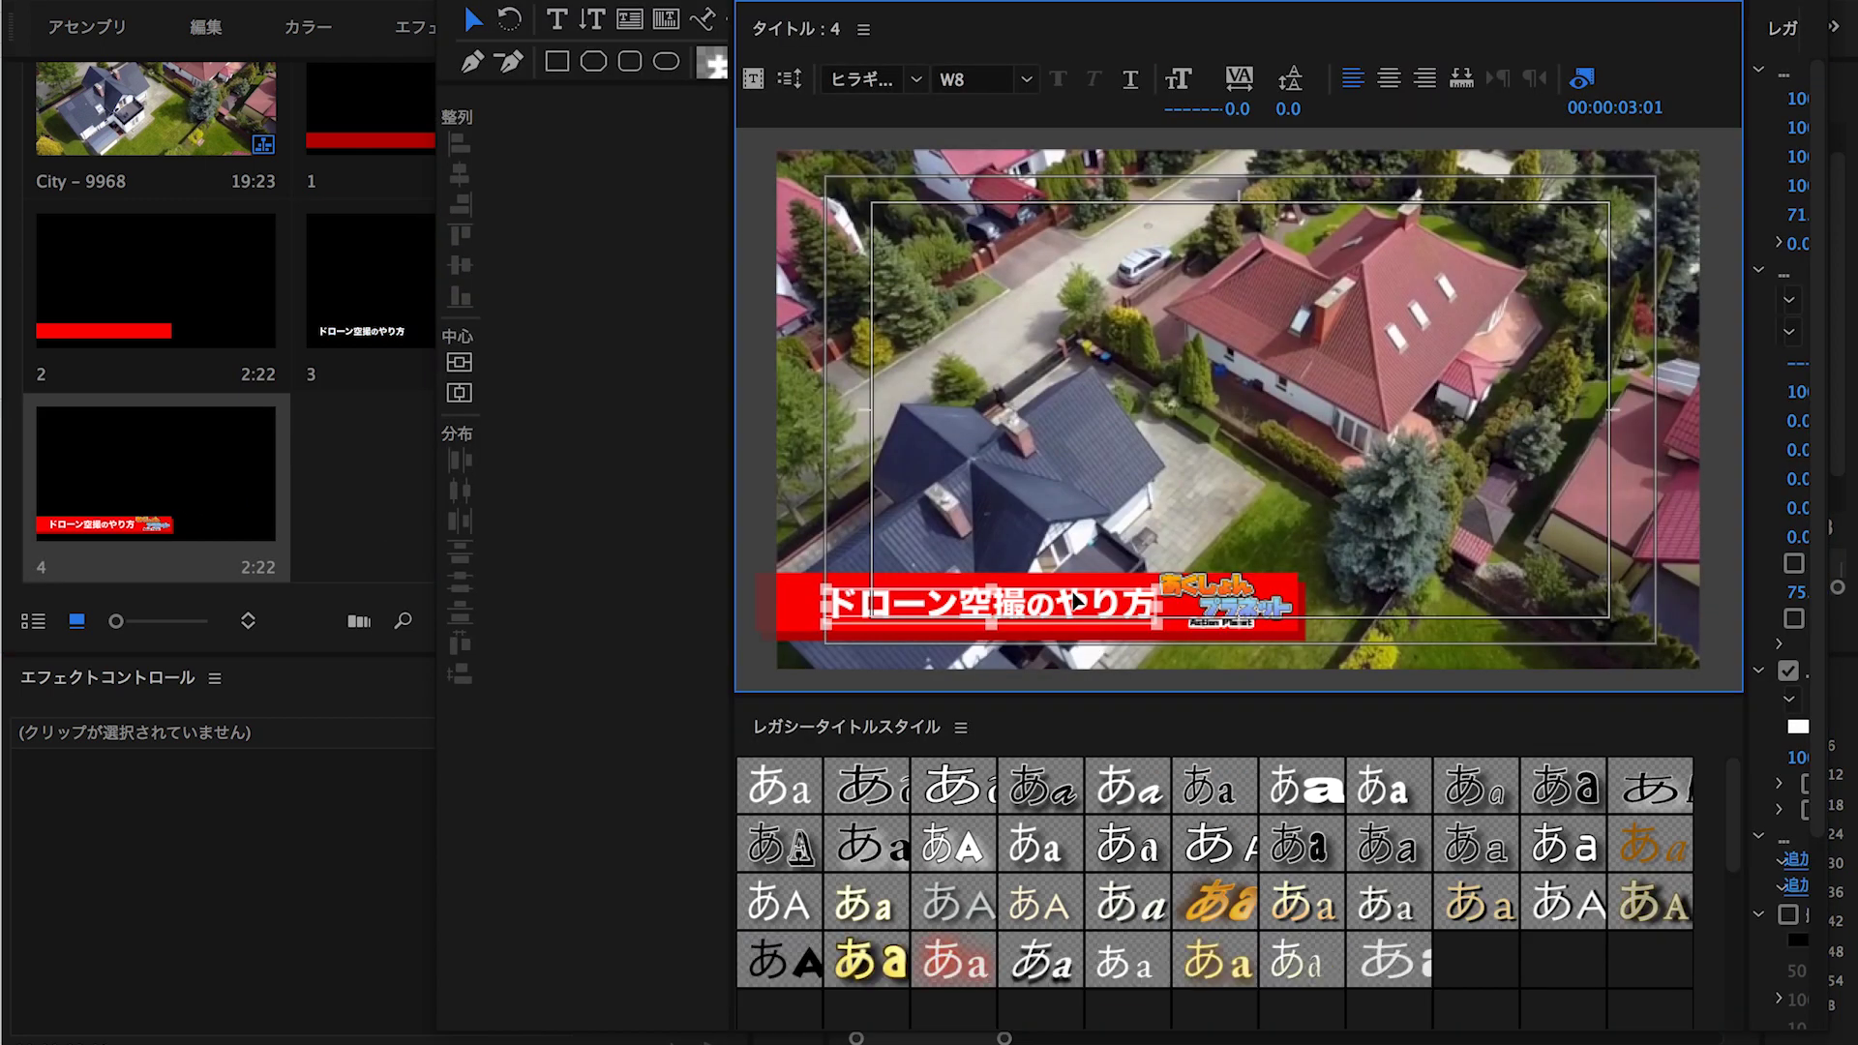
key("Delete")
left_click(1006, 618)
key("Delete")
key("super+w")
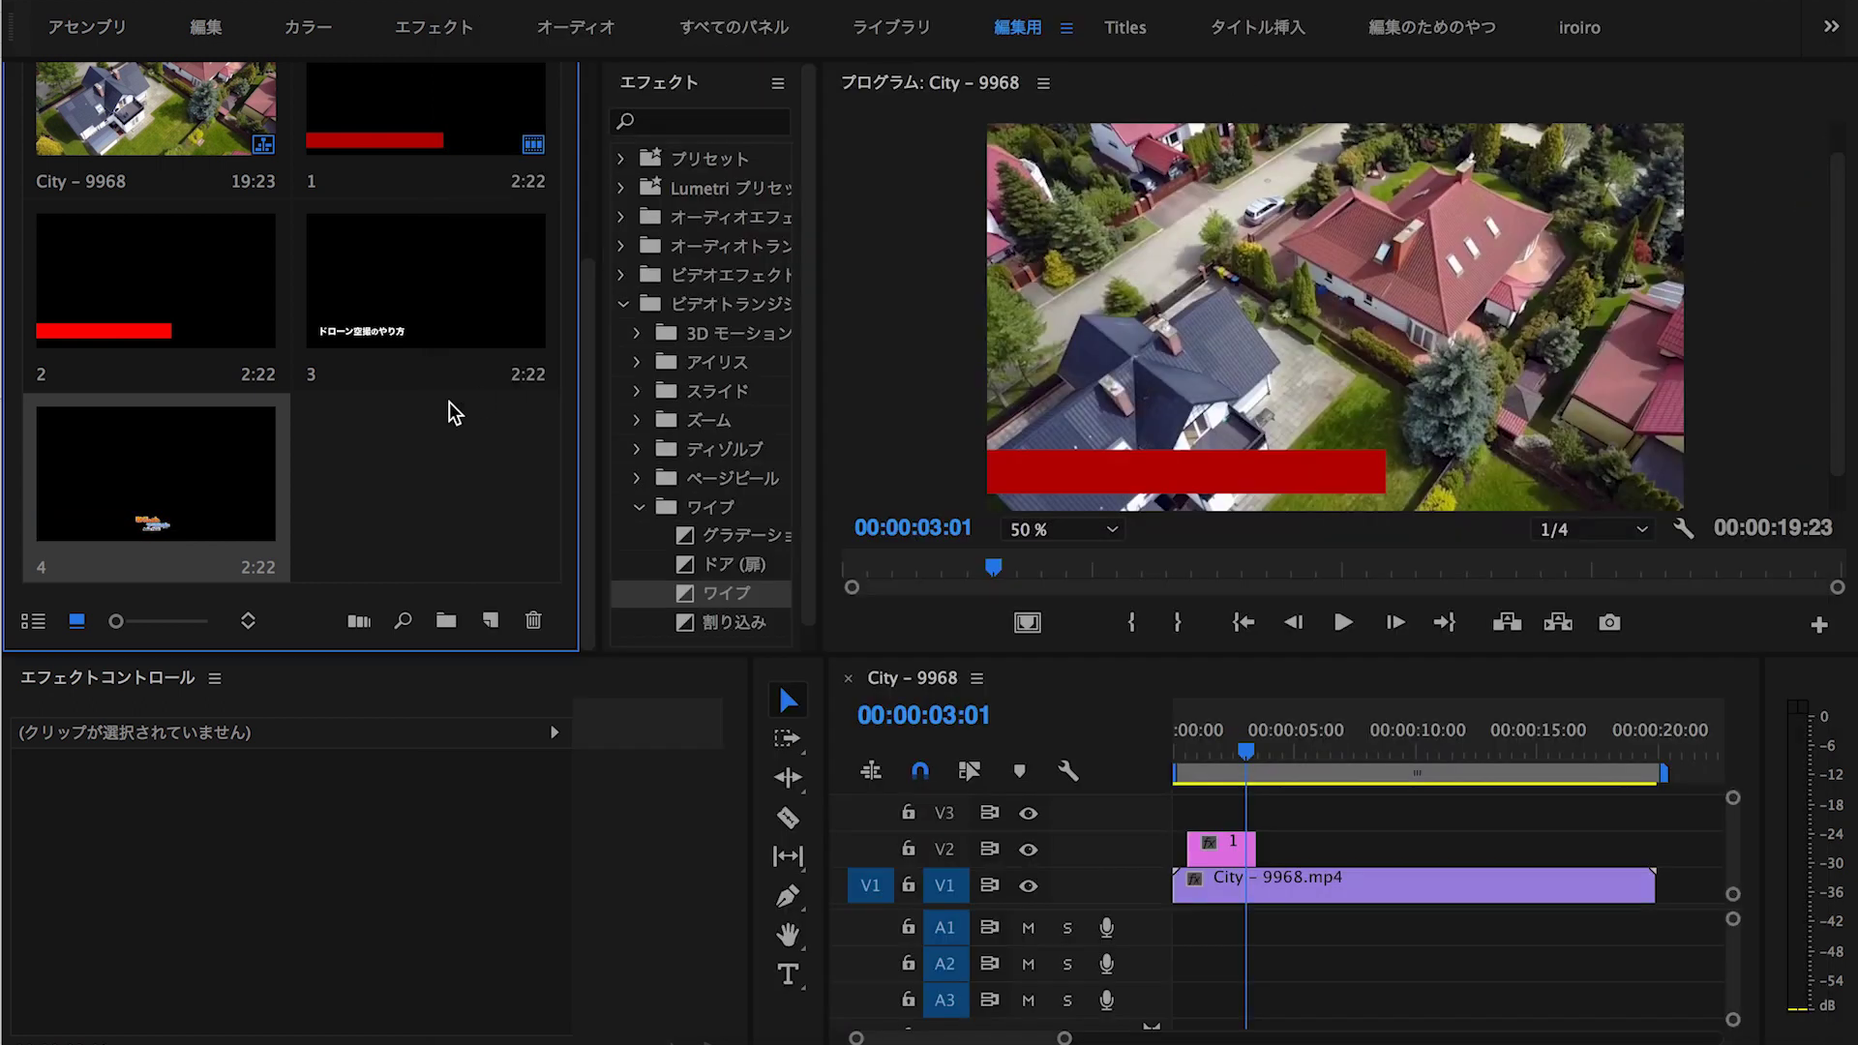
Stack titles 2, 3 and 4 on V3–V5 above title 1, title 4 starting at 00:00:00:15
scroll(453, 411, "up", 3)
scroll(426, 368, "down", 2)
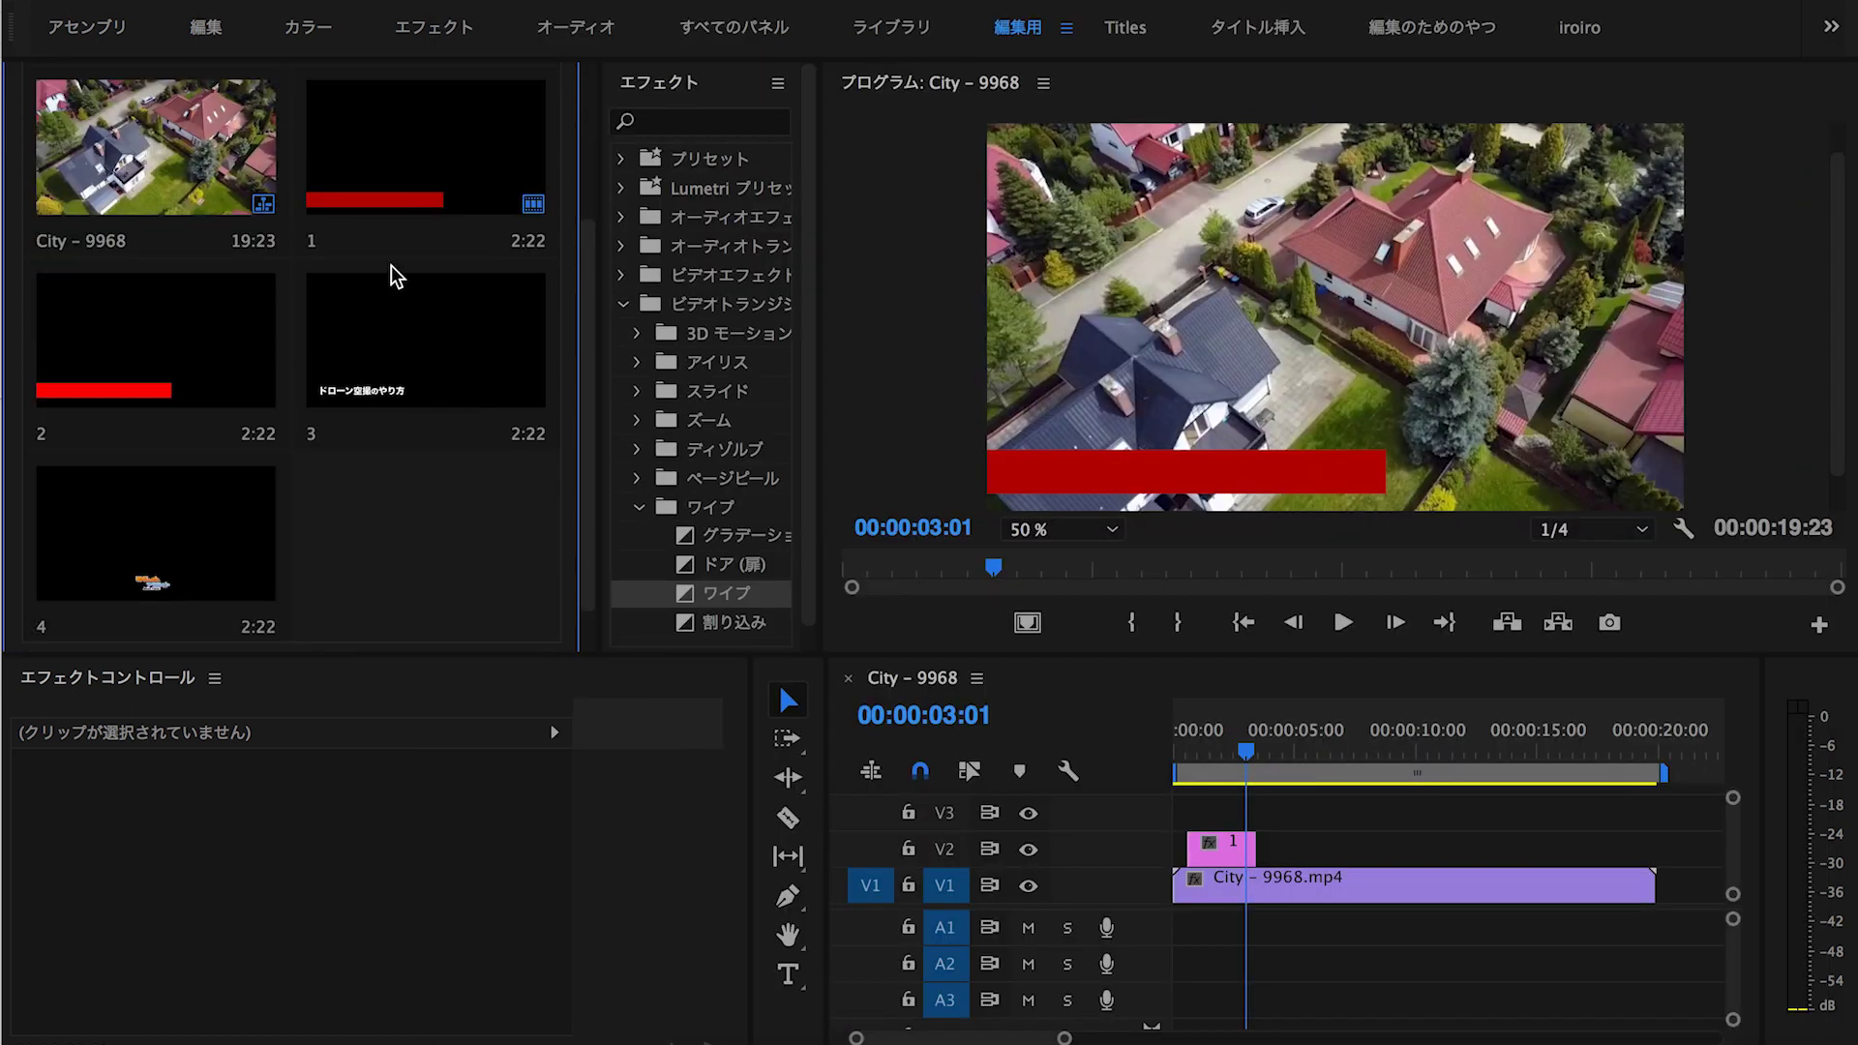
mouse_move(135, 392)
left_mouse_down()
mouse_move(1224, 837)
mouse_move(1203, 834)
left_mouse_up()
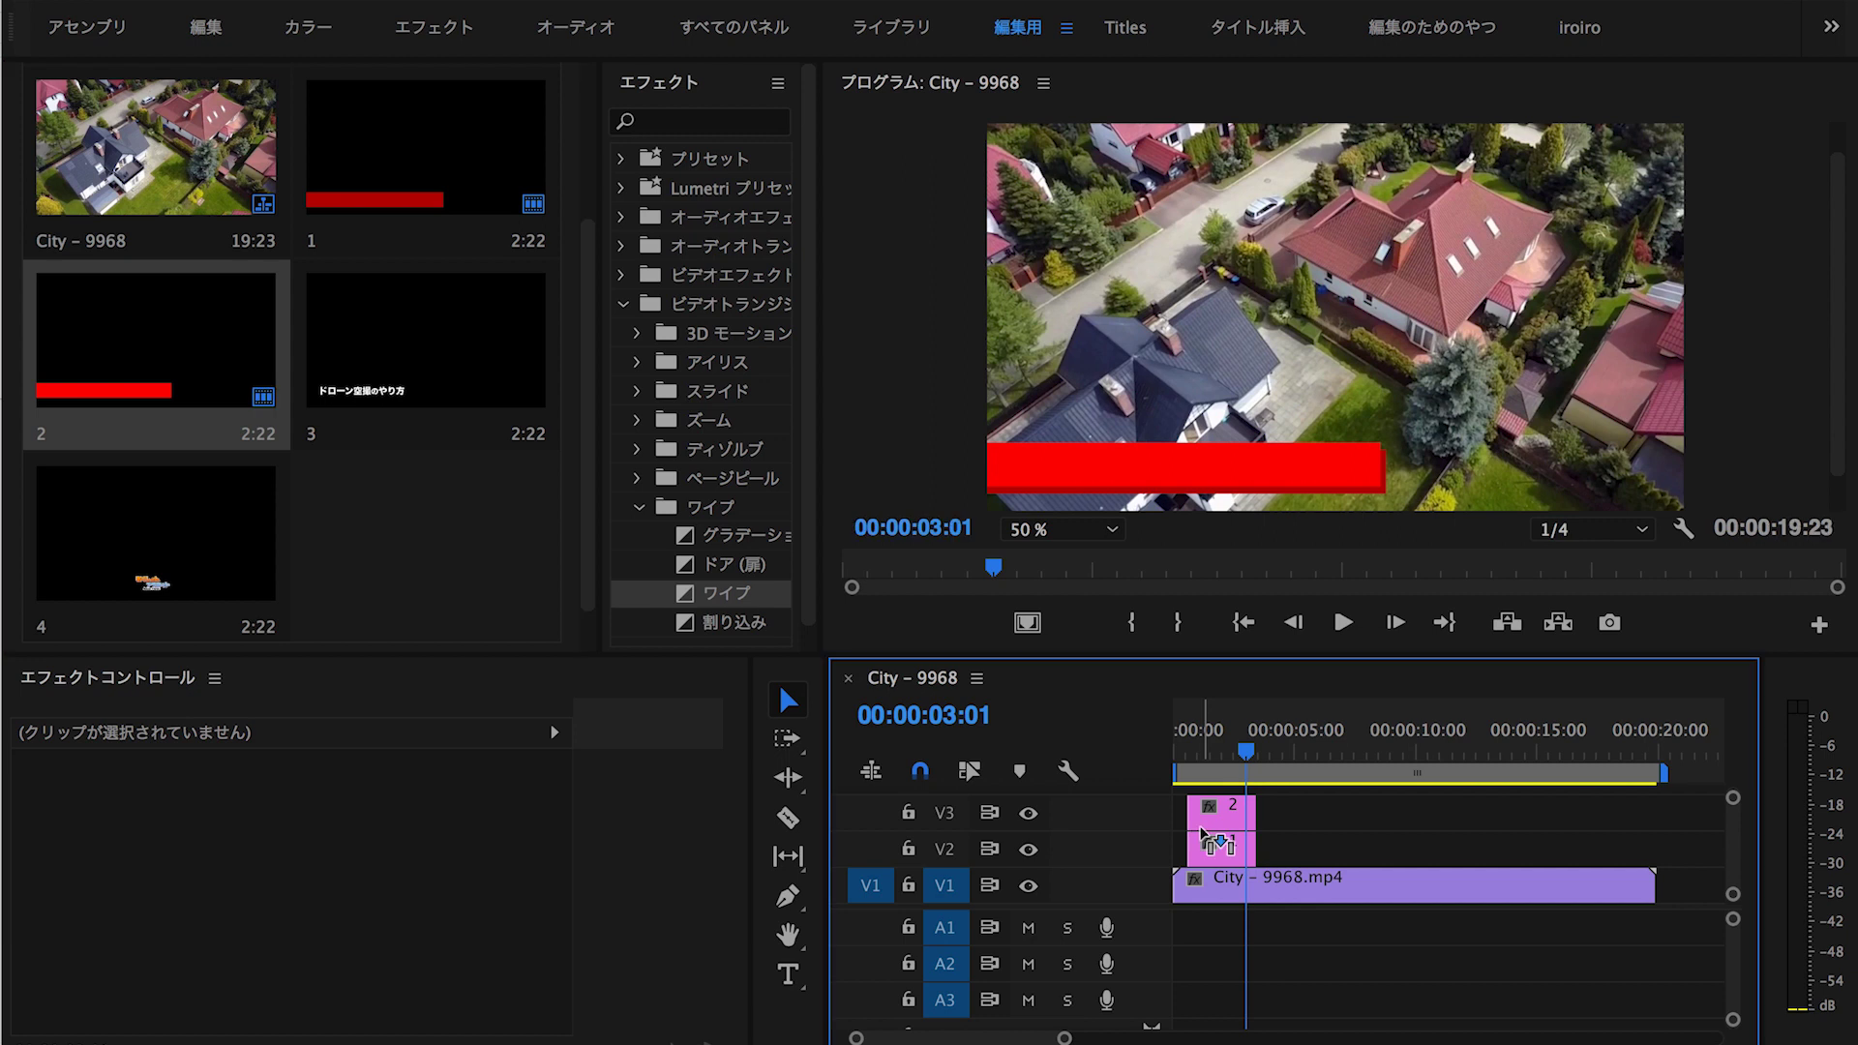
mouse_move(377, 368)
left_mouse_down()
mouse_move(1110, 732)
mouse_move(1203, 805)
left_mouse_up()
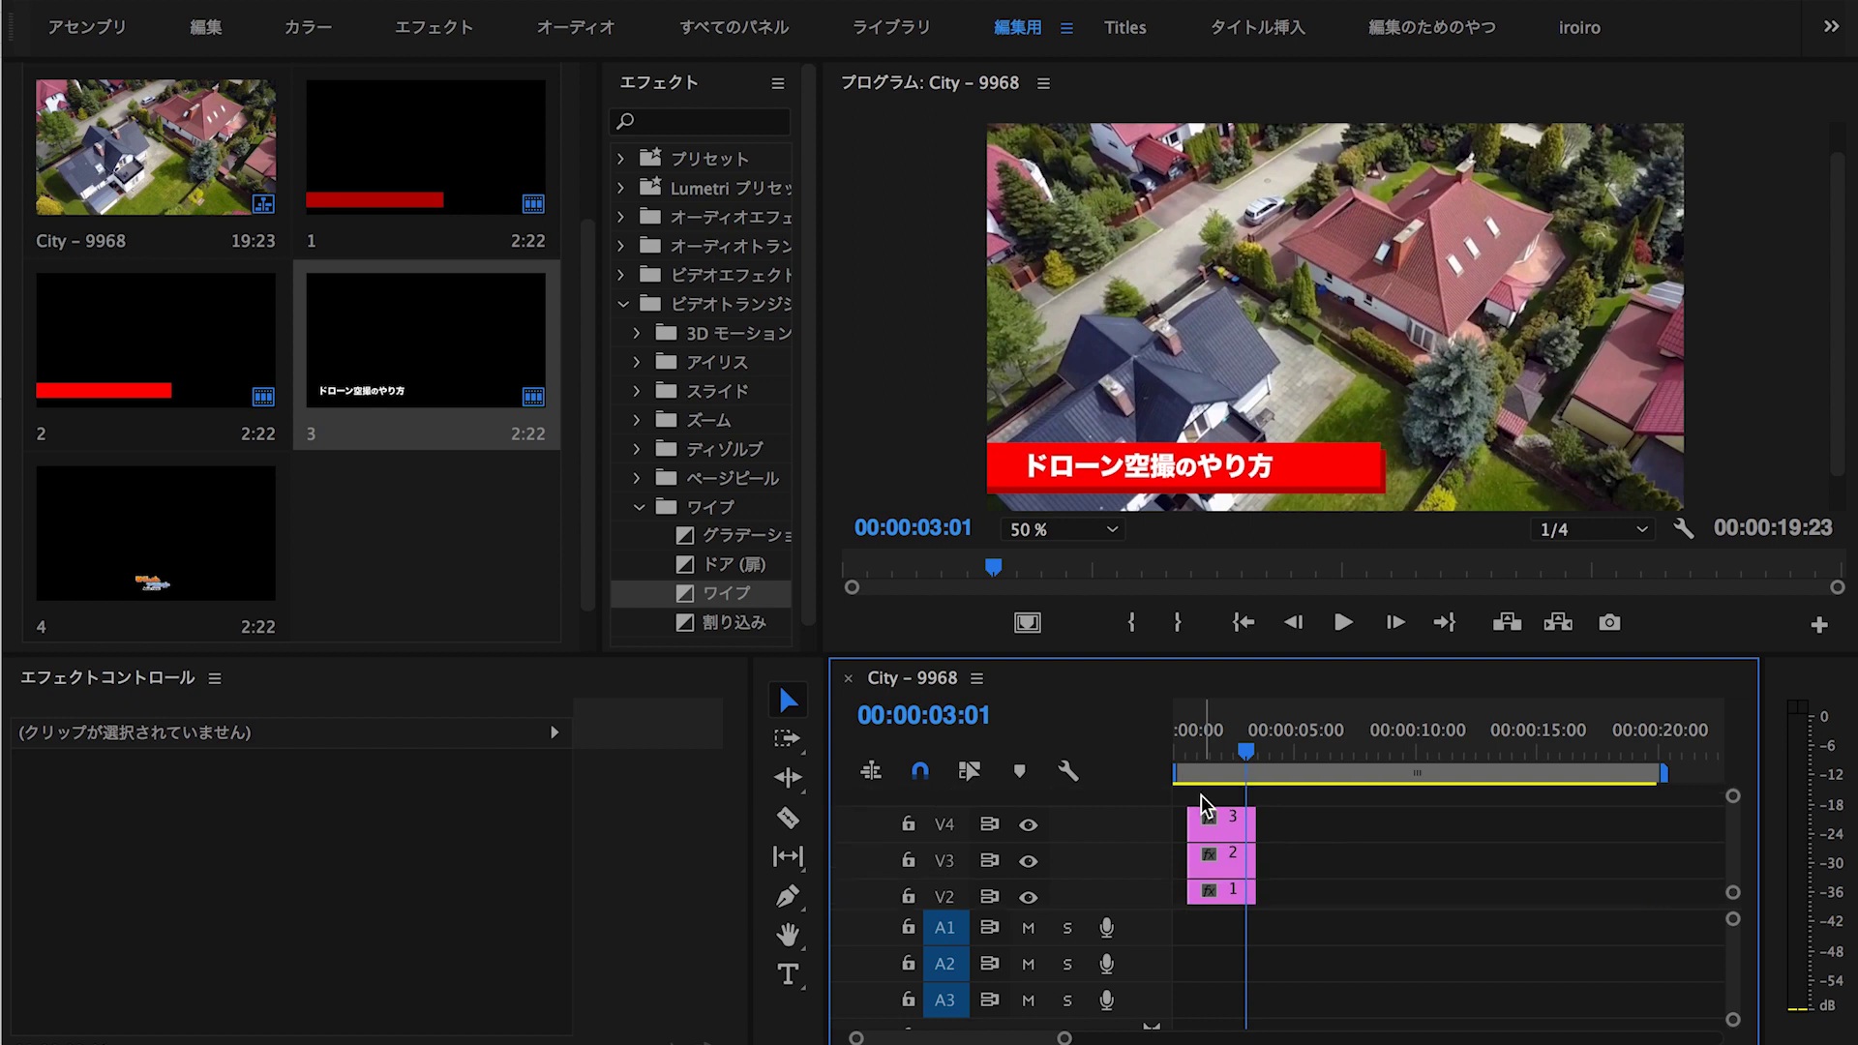
left_click_drag(131, 579, 1215, 798)
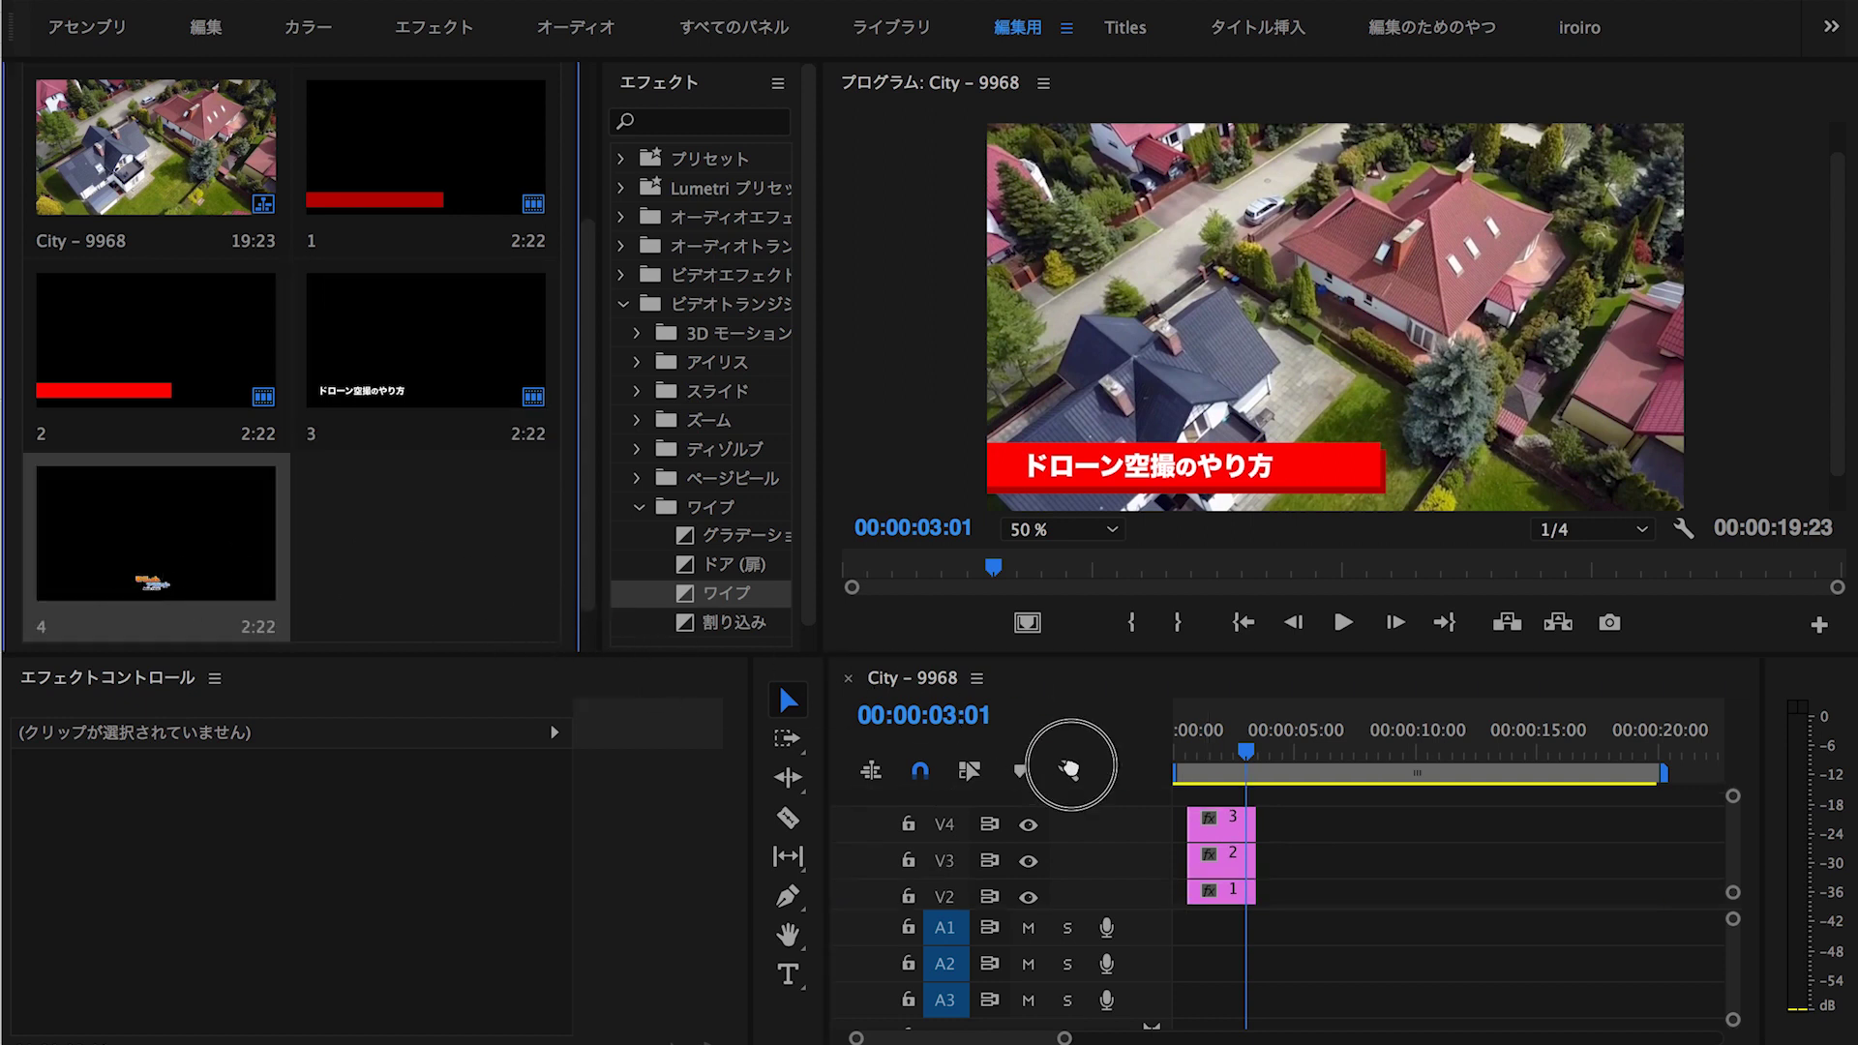
mouse_move(1215, 800)
left_mouse_down()
mouse_move(1200, 807)
mouse_move(1209, 751)
left_mouse_up()
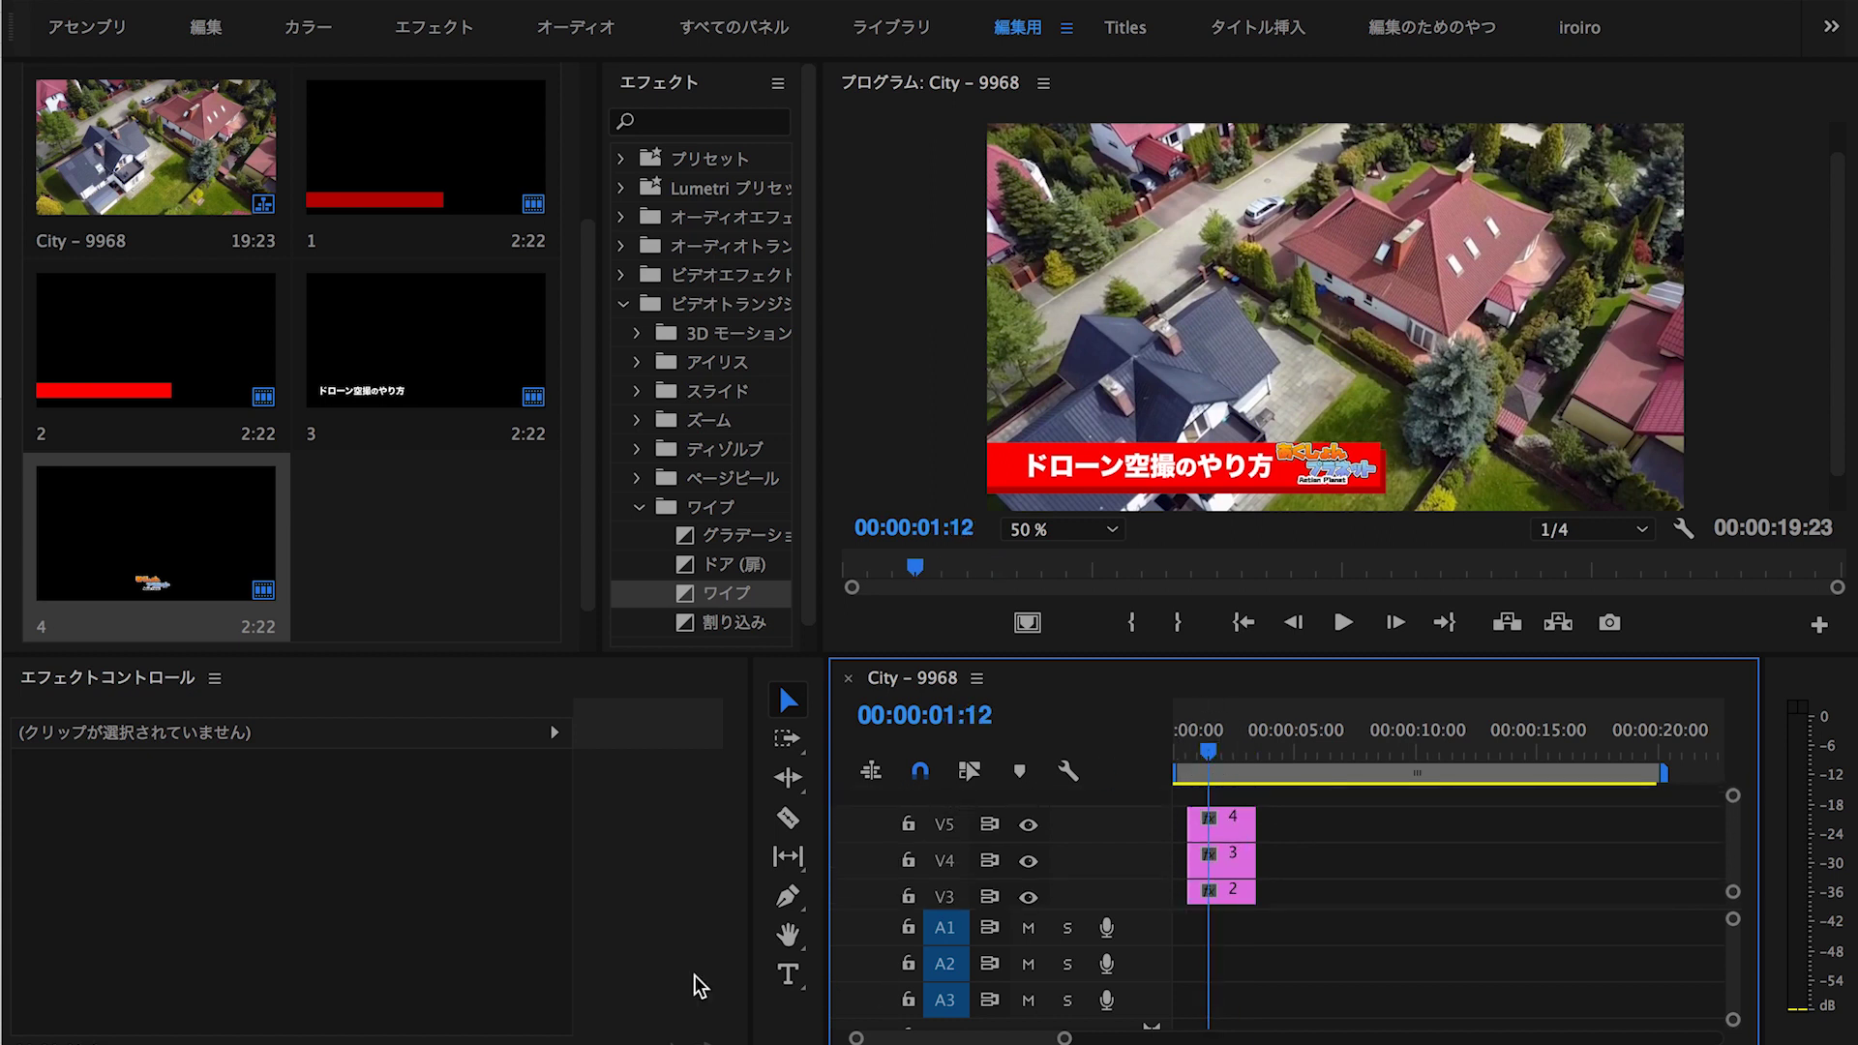
scroll(1210, 832, "up", 5)
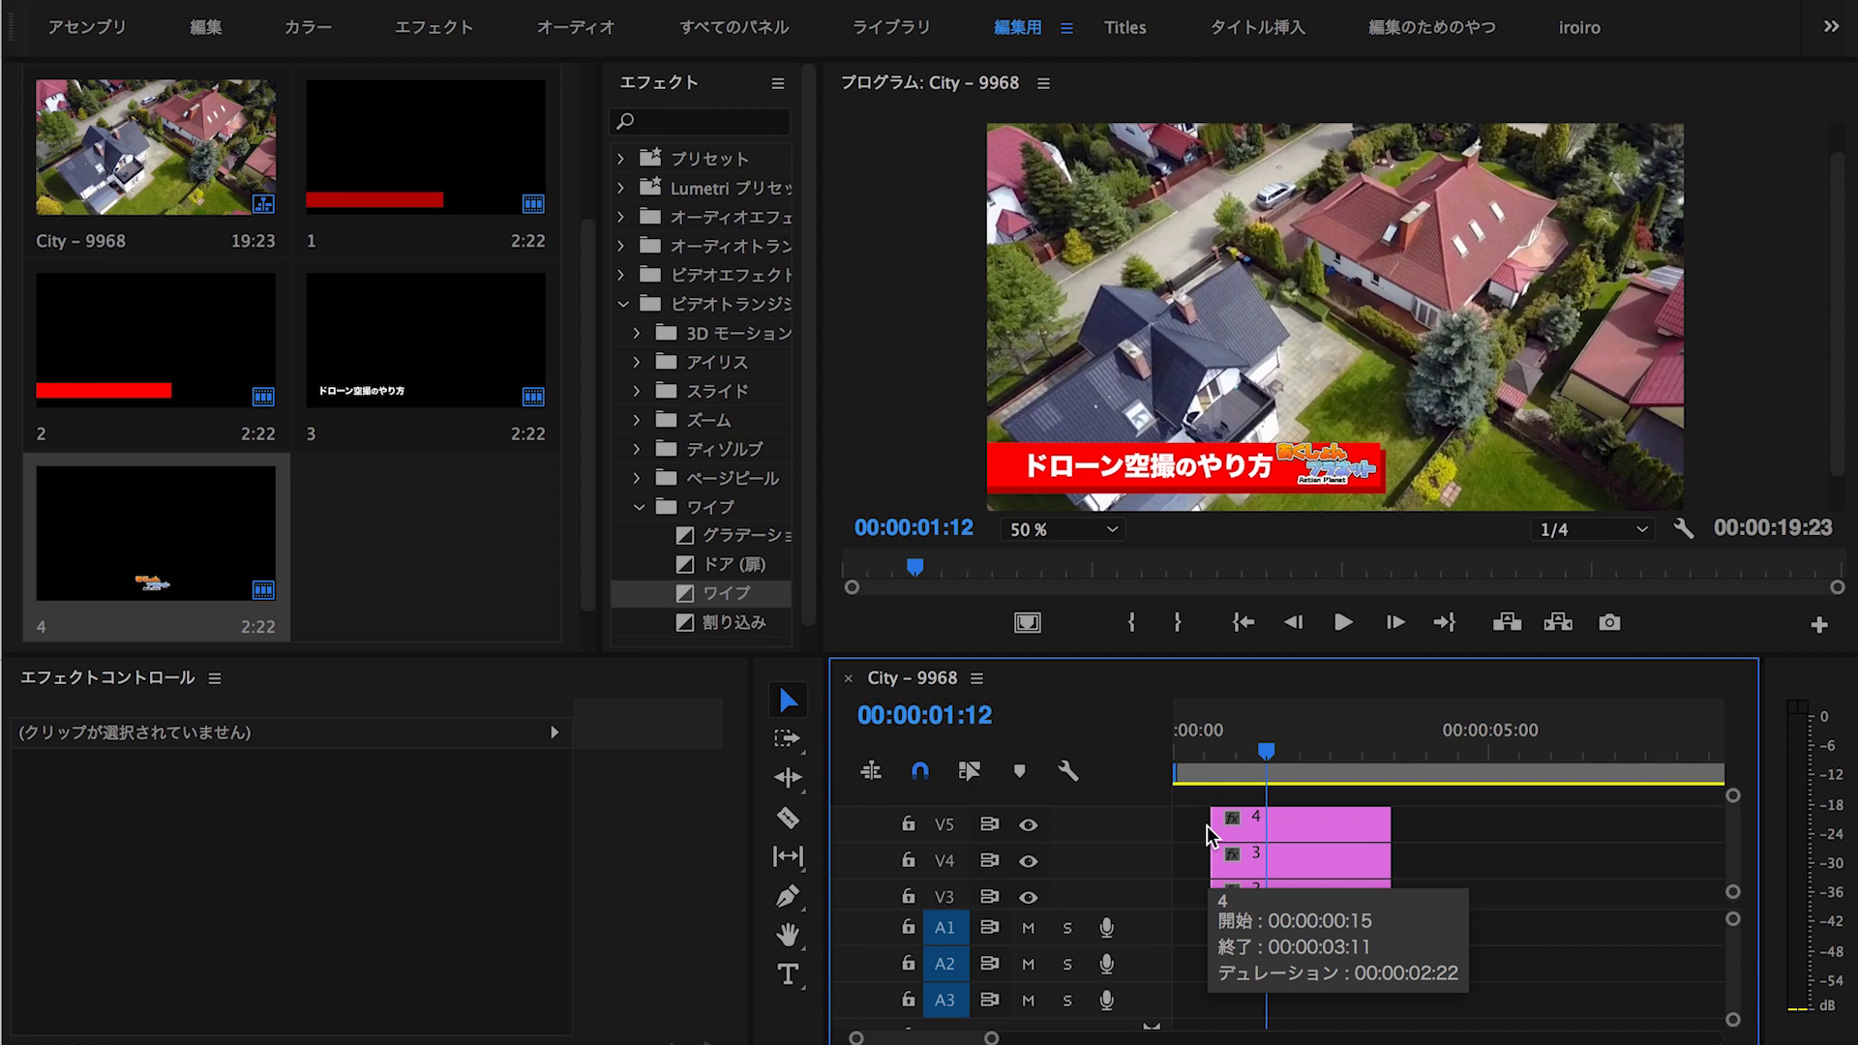
scroll(1209, 835, "down", 2)
Set a Position keyframe for clip 2 at 00:00:01:06 with X at 960
left_click(1240, 860)
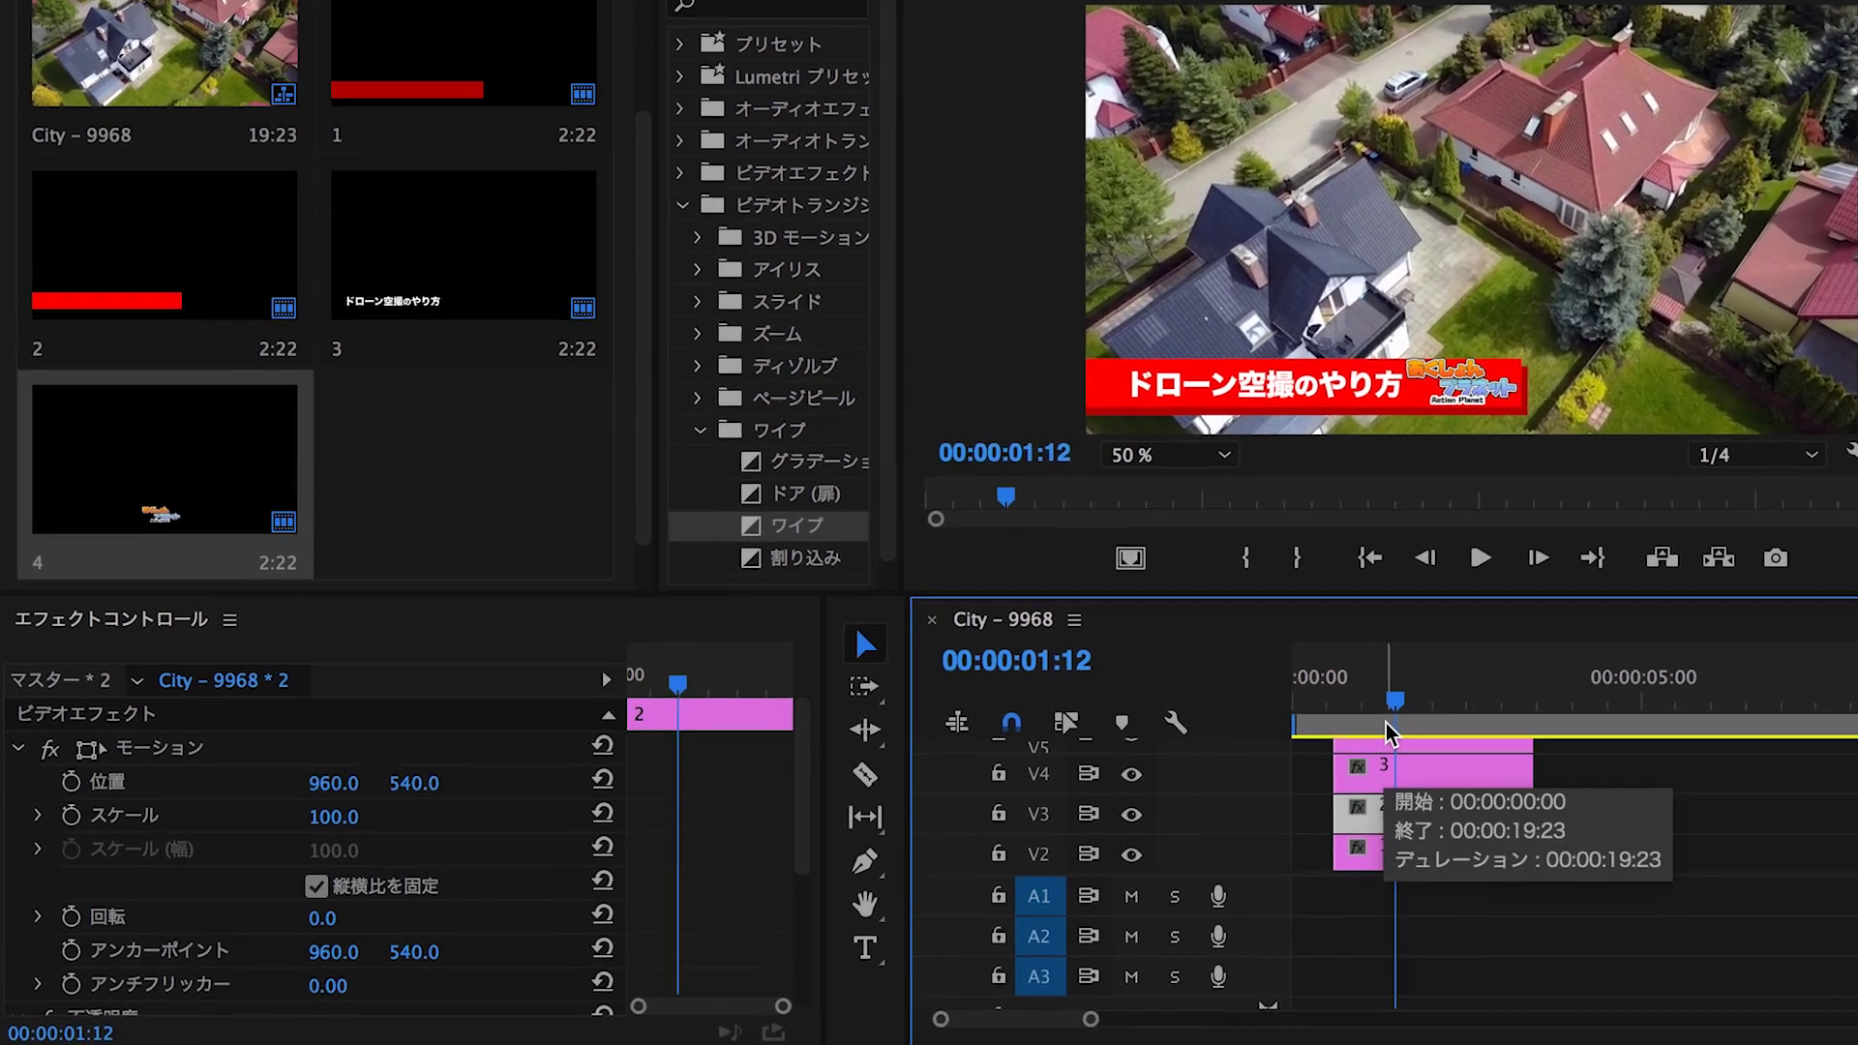
key("Left")
key("Left")
key("Left")
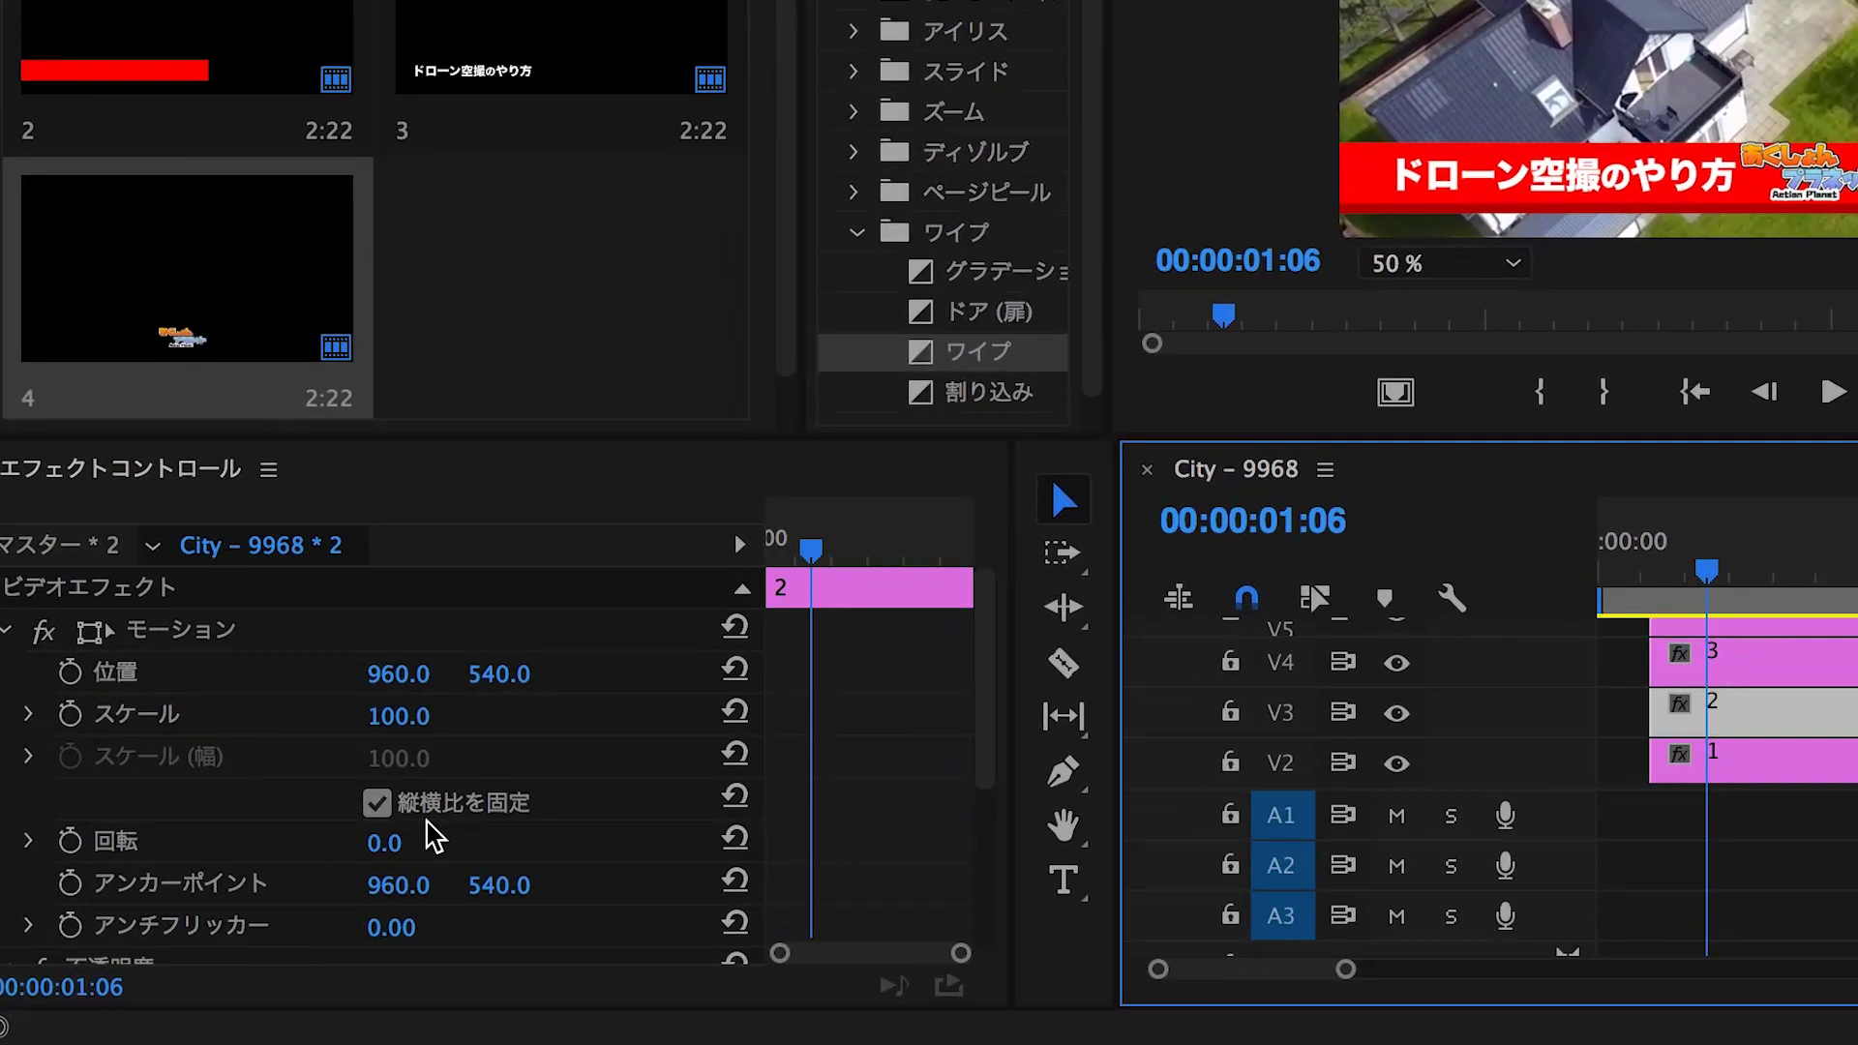
left_click(70, 675)
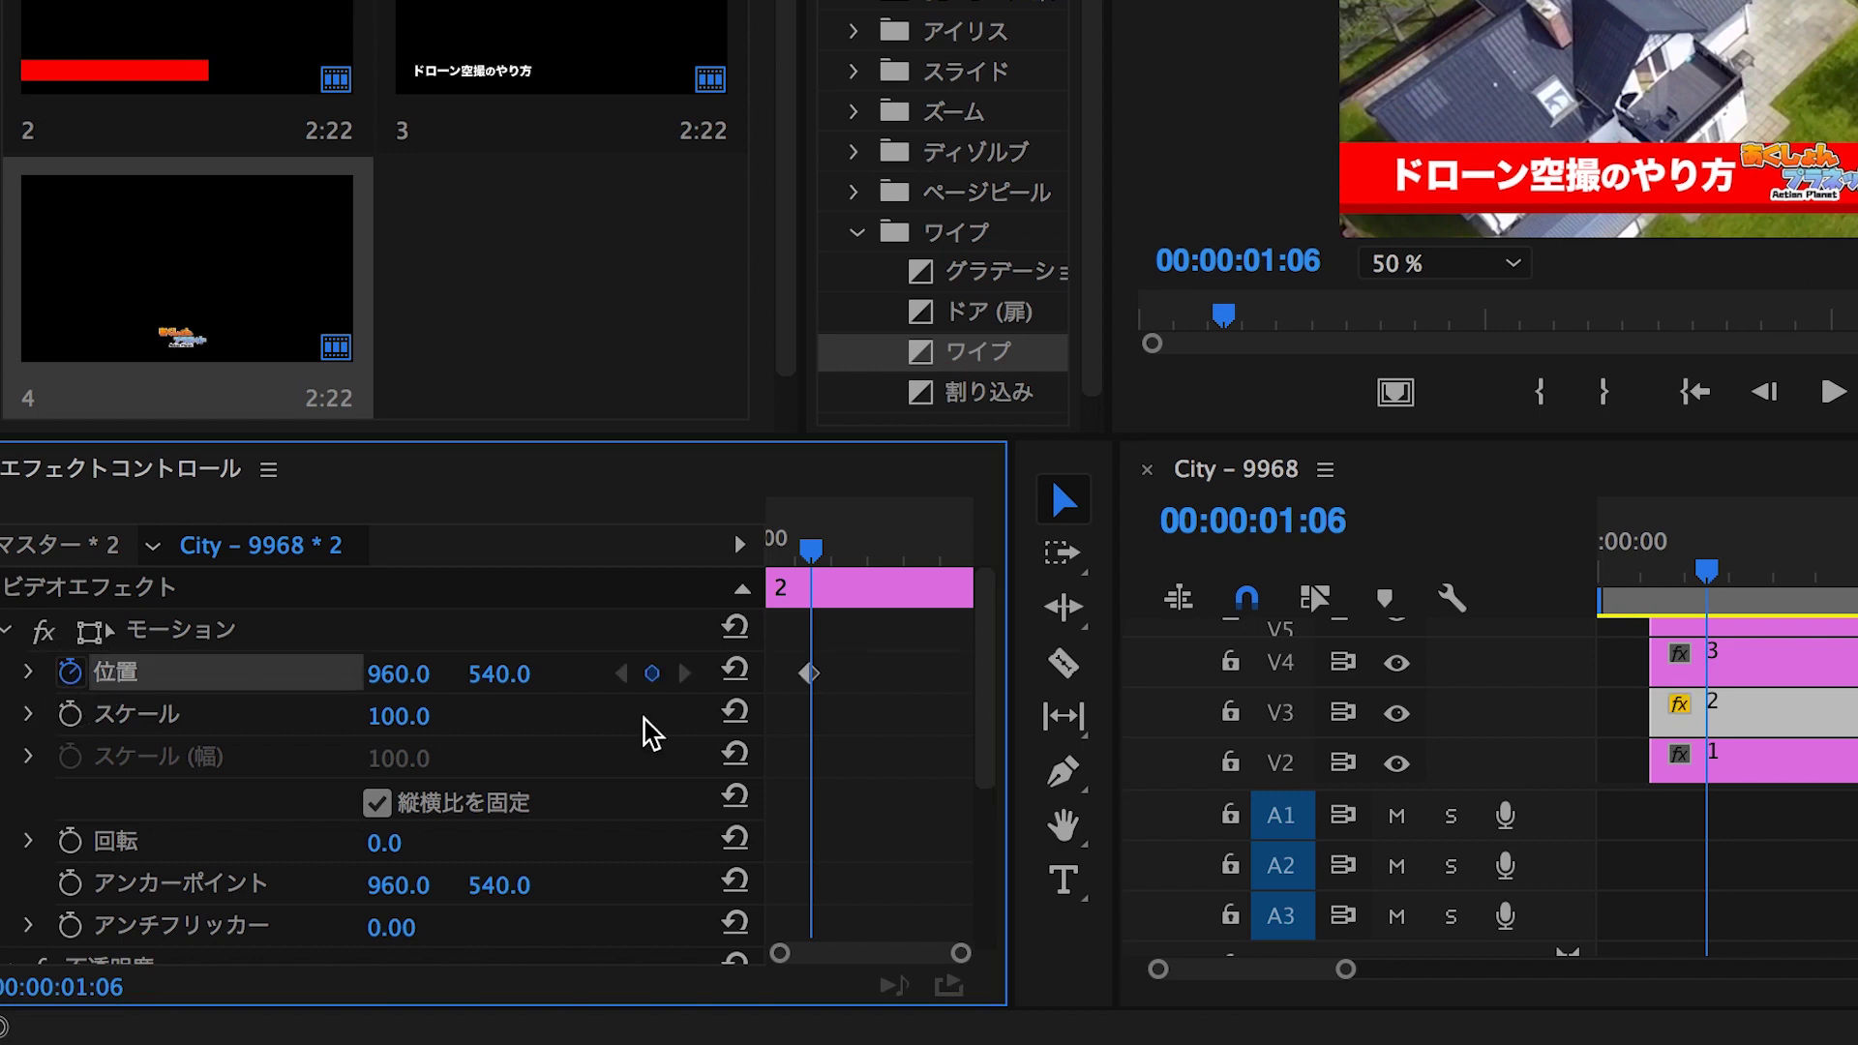
left_click_drag(809, 674, 833, 684)
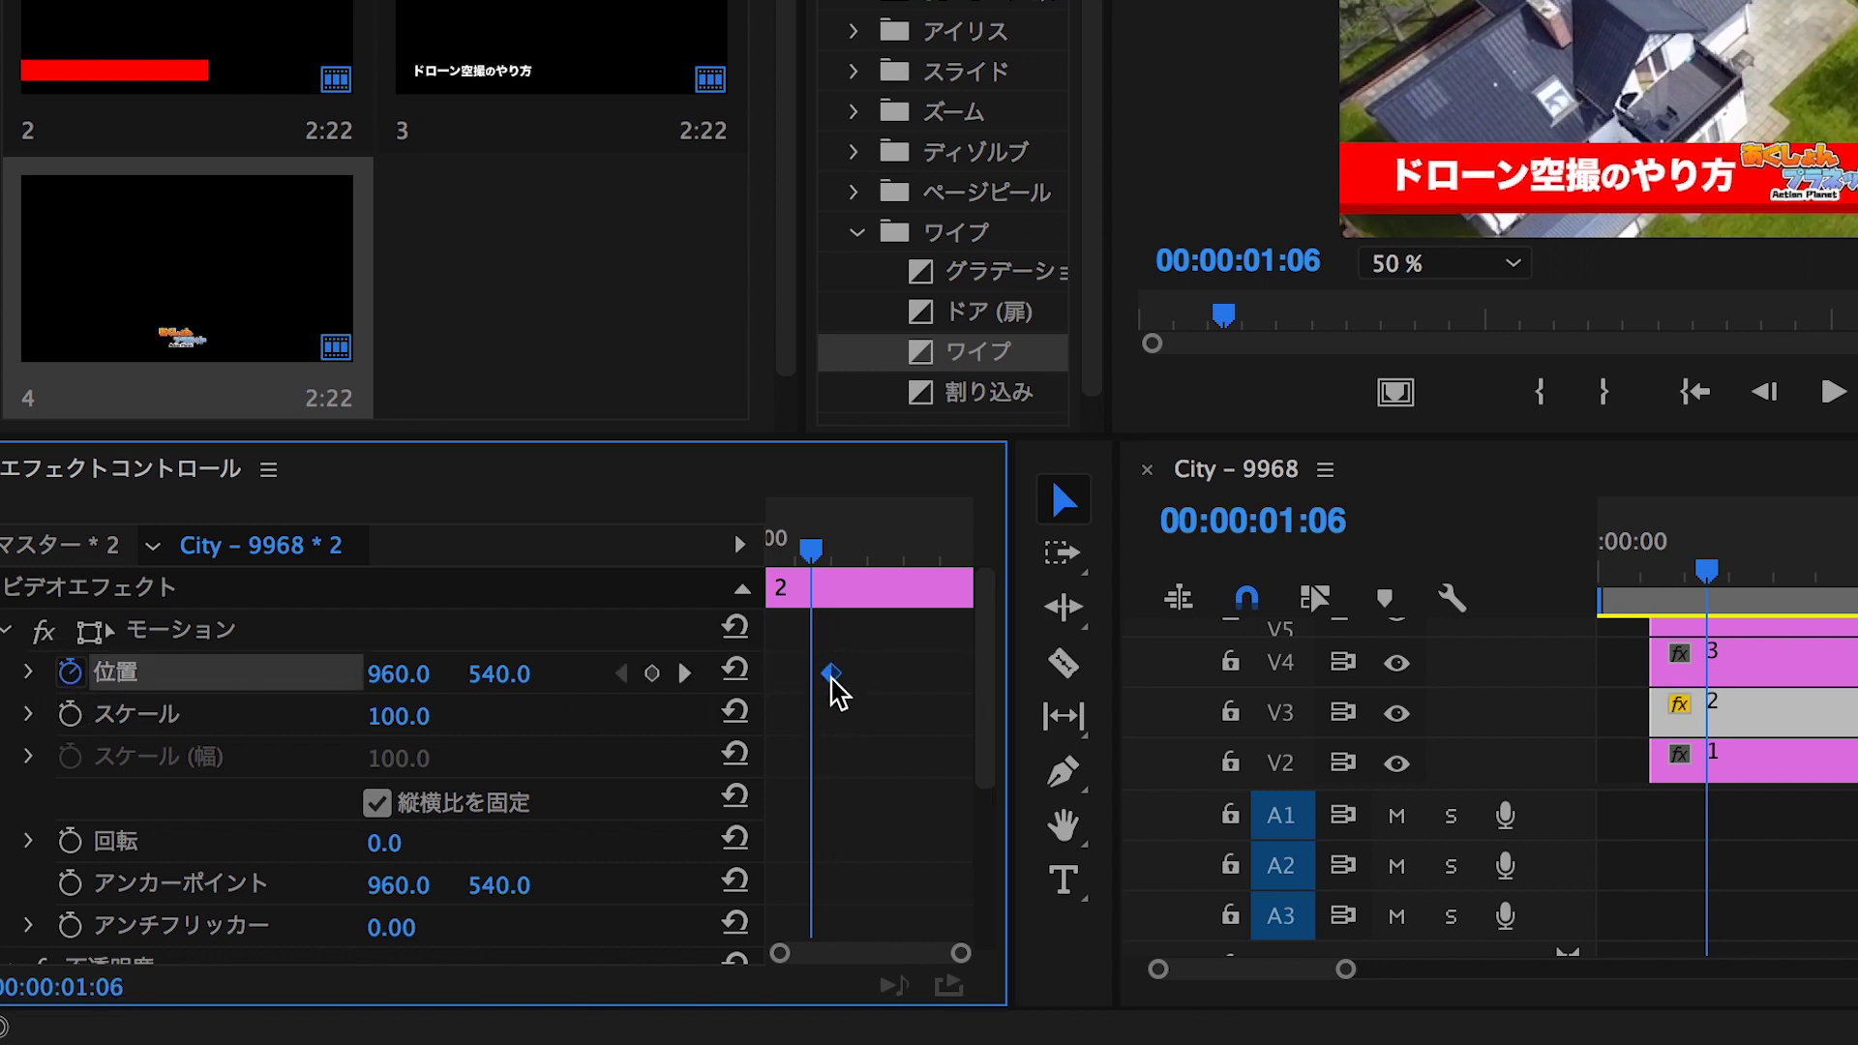
key("Right")
key("Right")
key("Right")
key("Left")
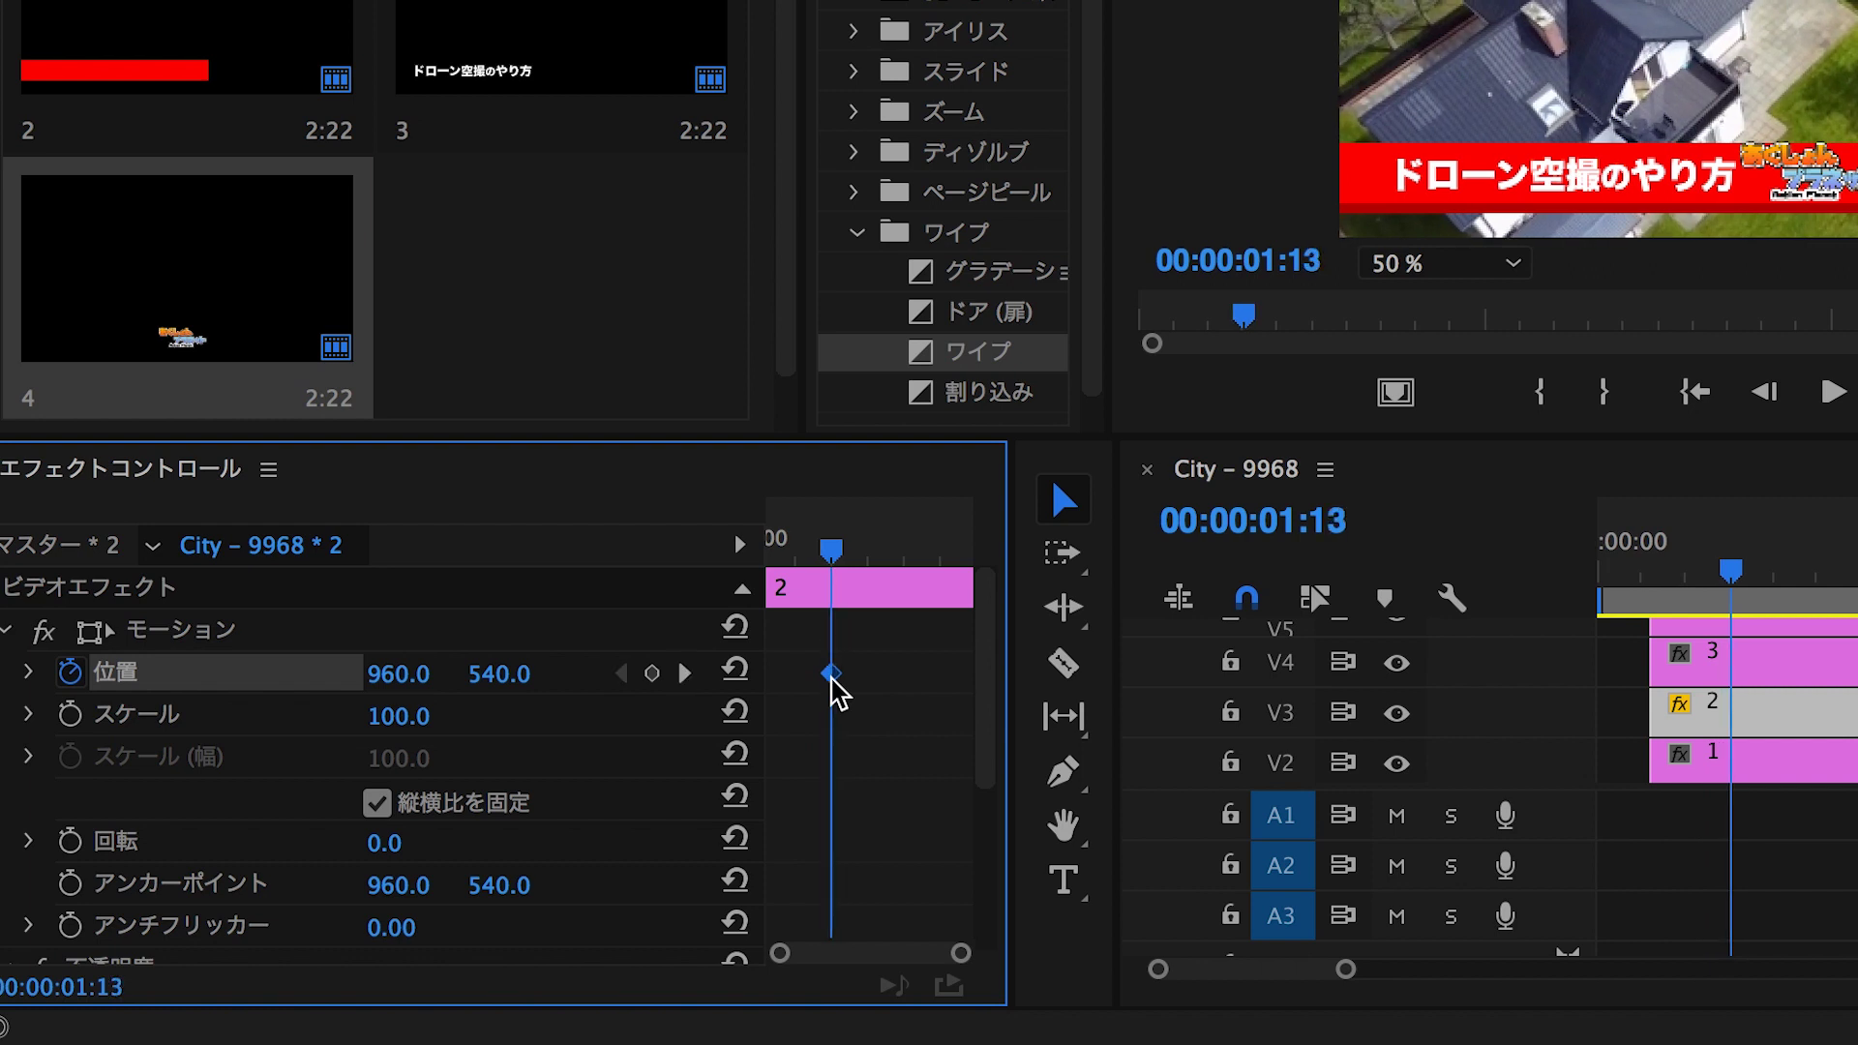
key("shift+Right")
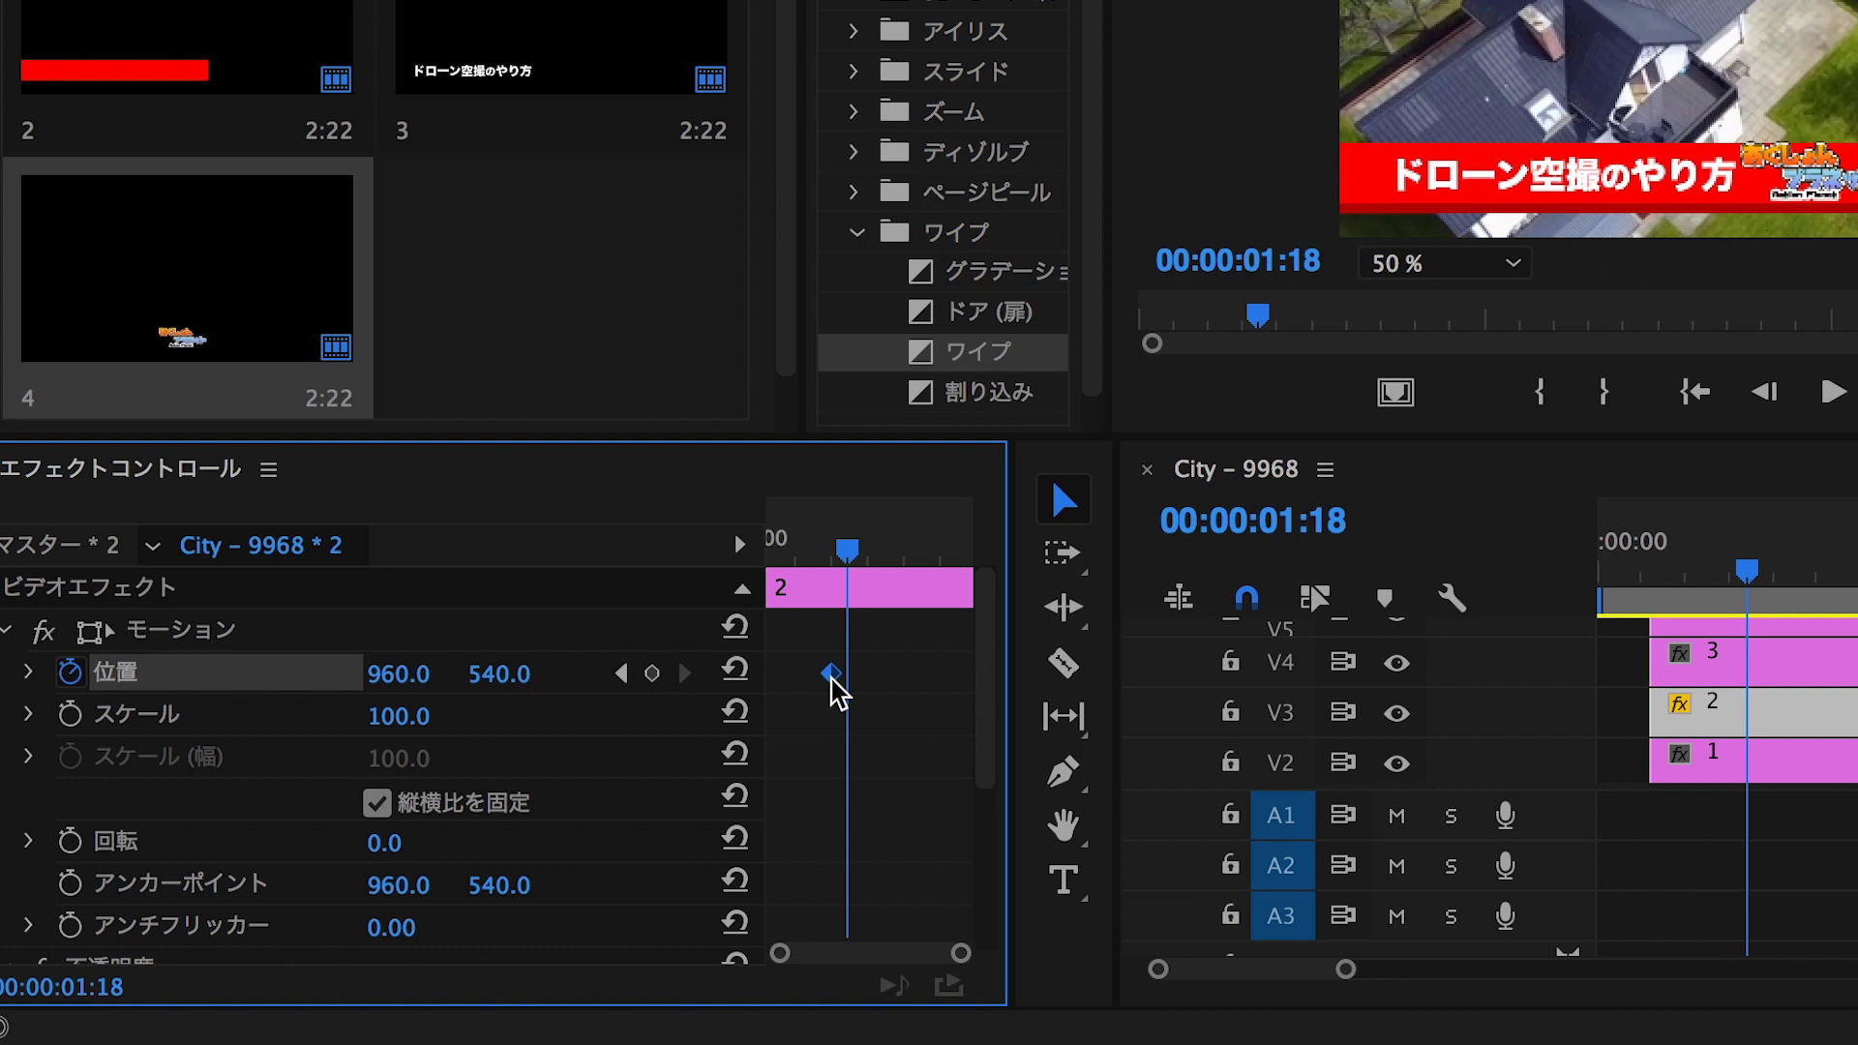
key("shift+Left")
key("shift+Left")
left_click_drag(832, 675, 828, 675)
At 00:00:00:23, push clip 2's Position X off-screen left and preview the slide-in
key("shift+Left")
key("shift+Left")
key("shift+Left")
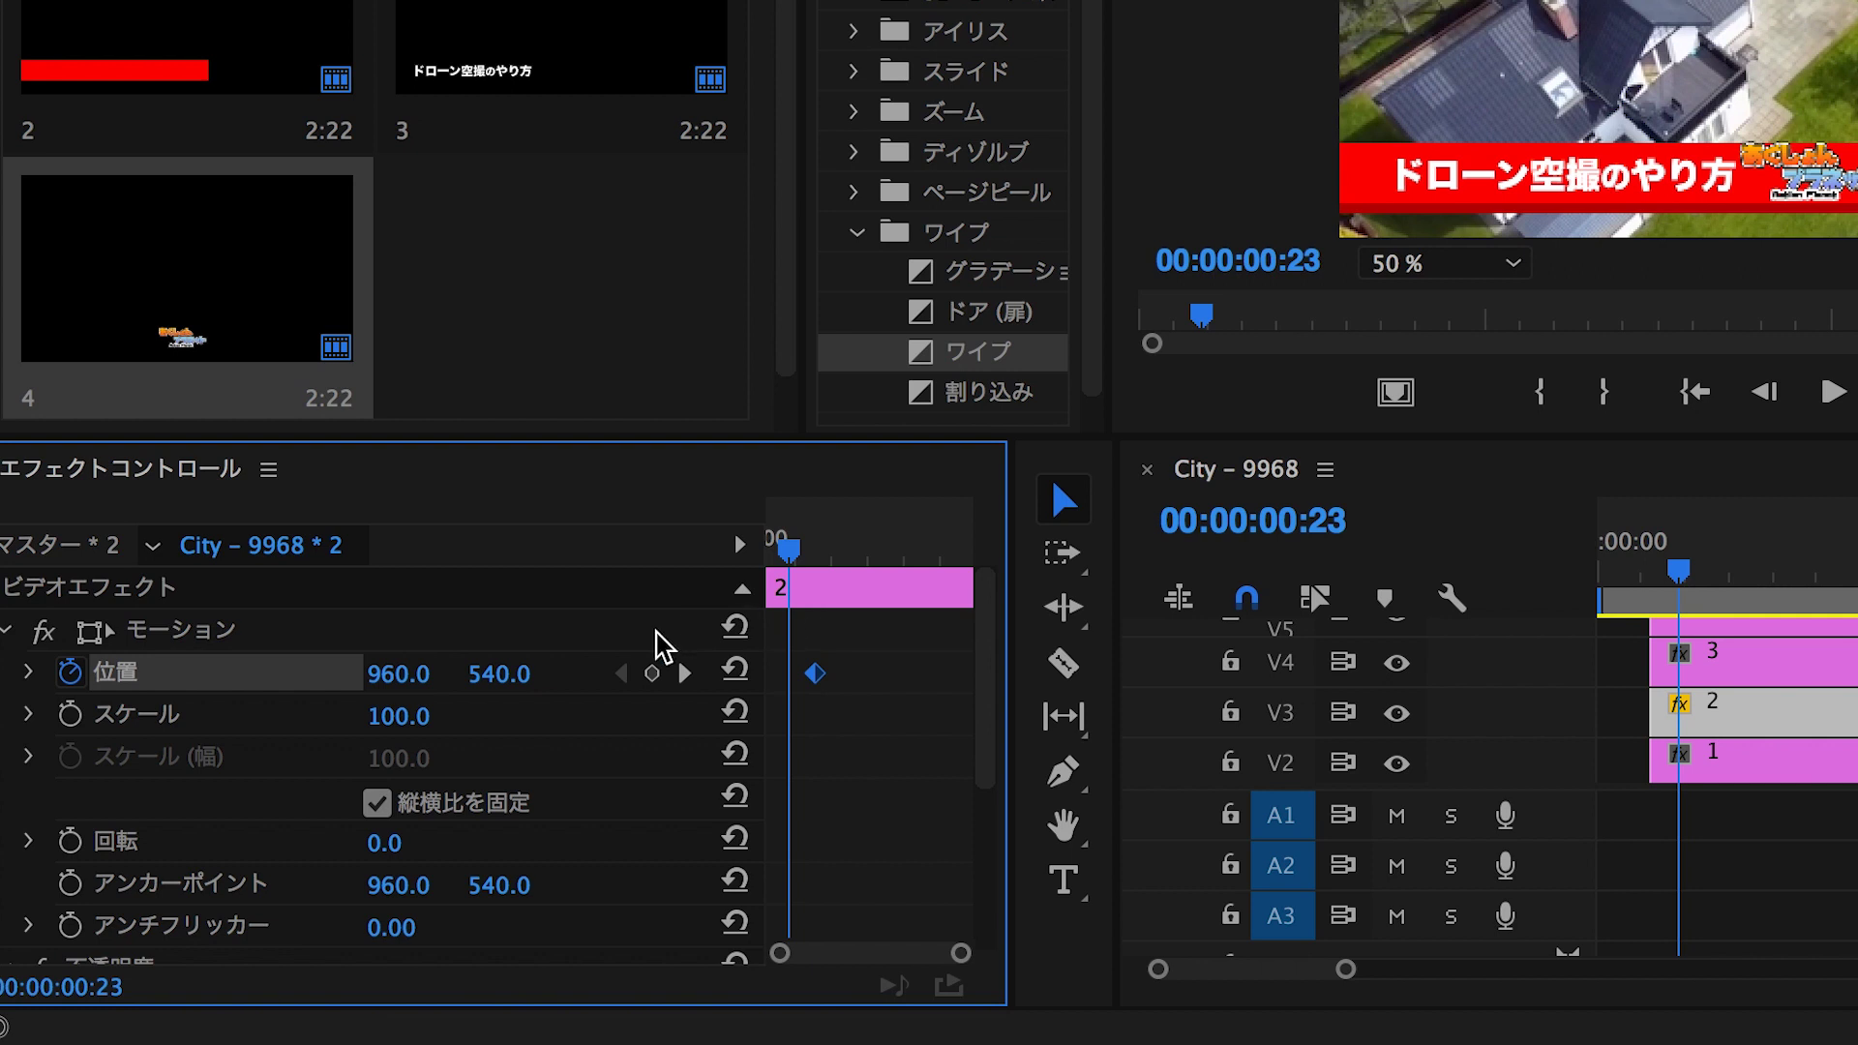
left_click_drag(415, 677, 320, 677)
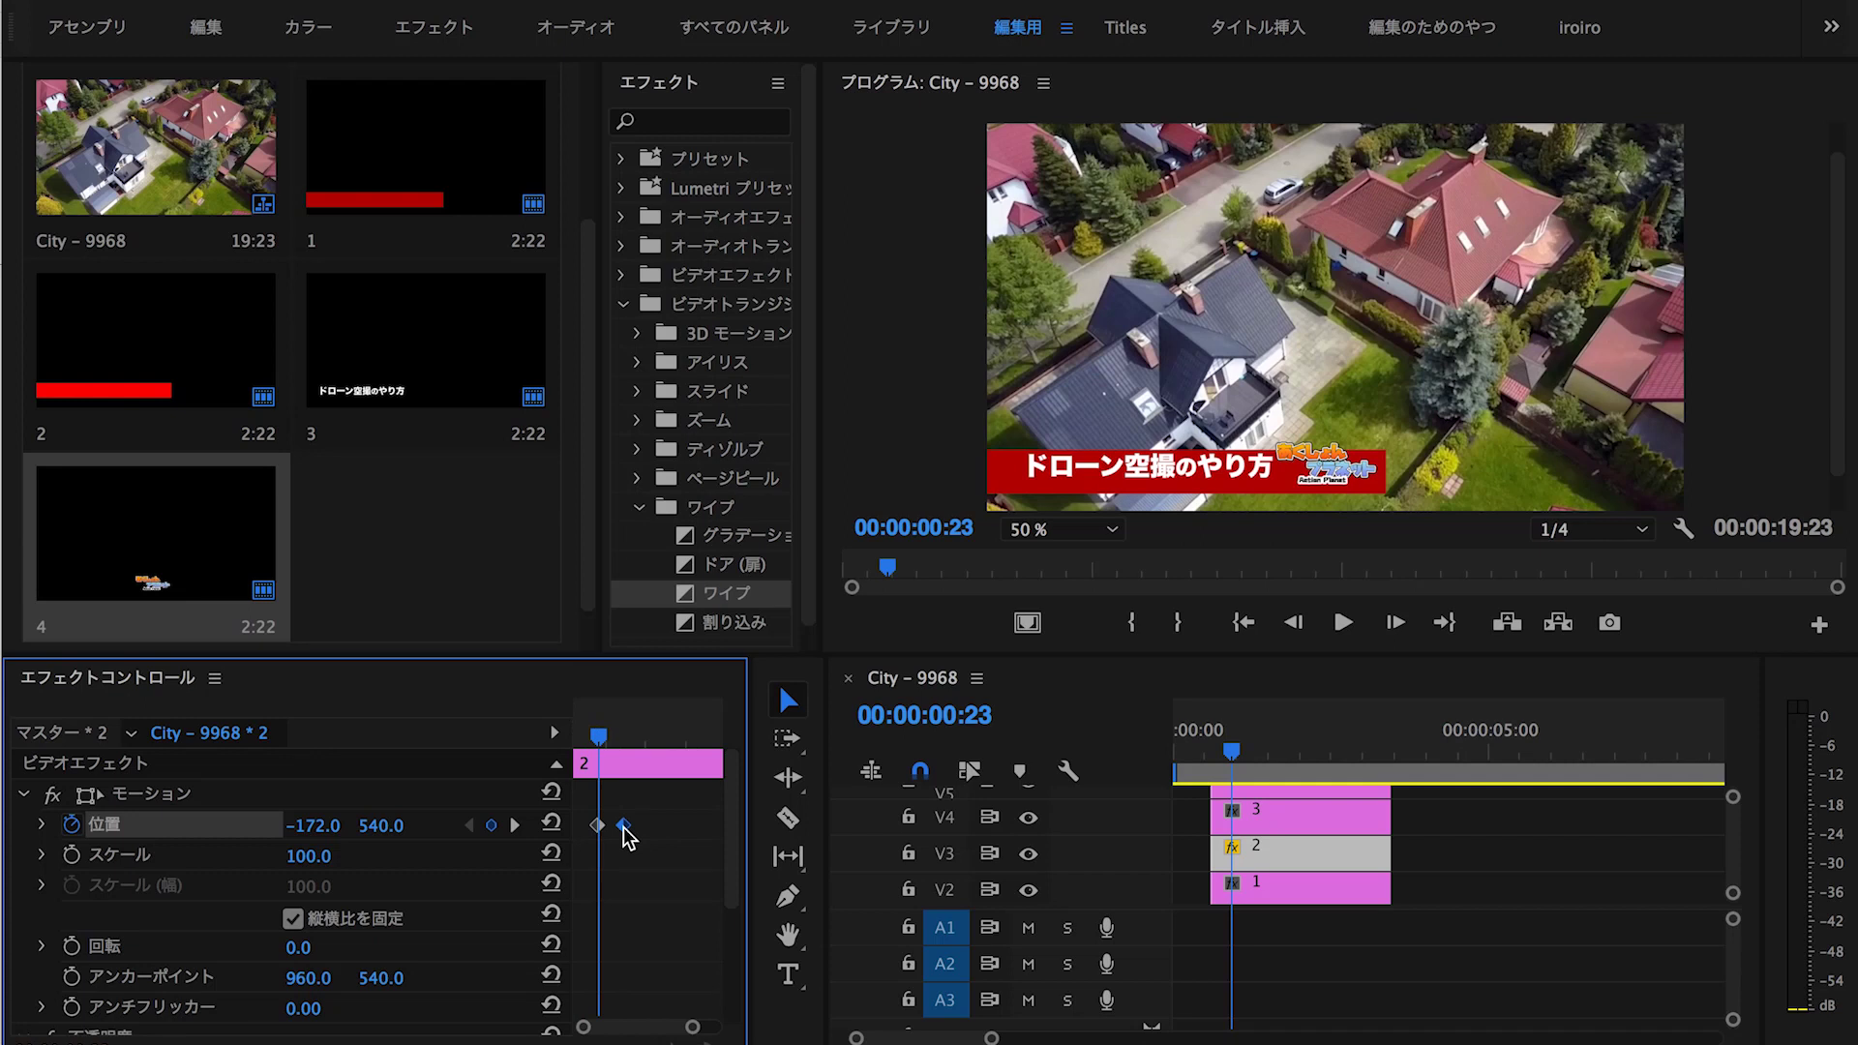
left_click(1218, 754)
key("space")
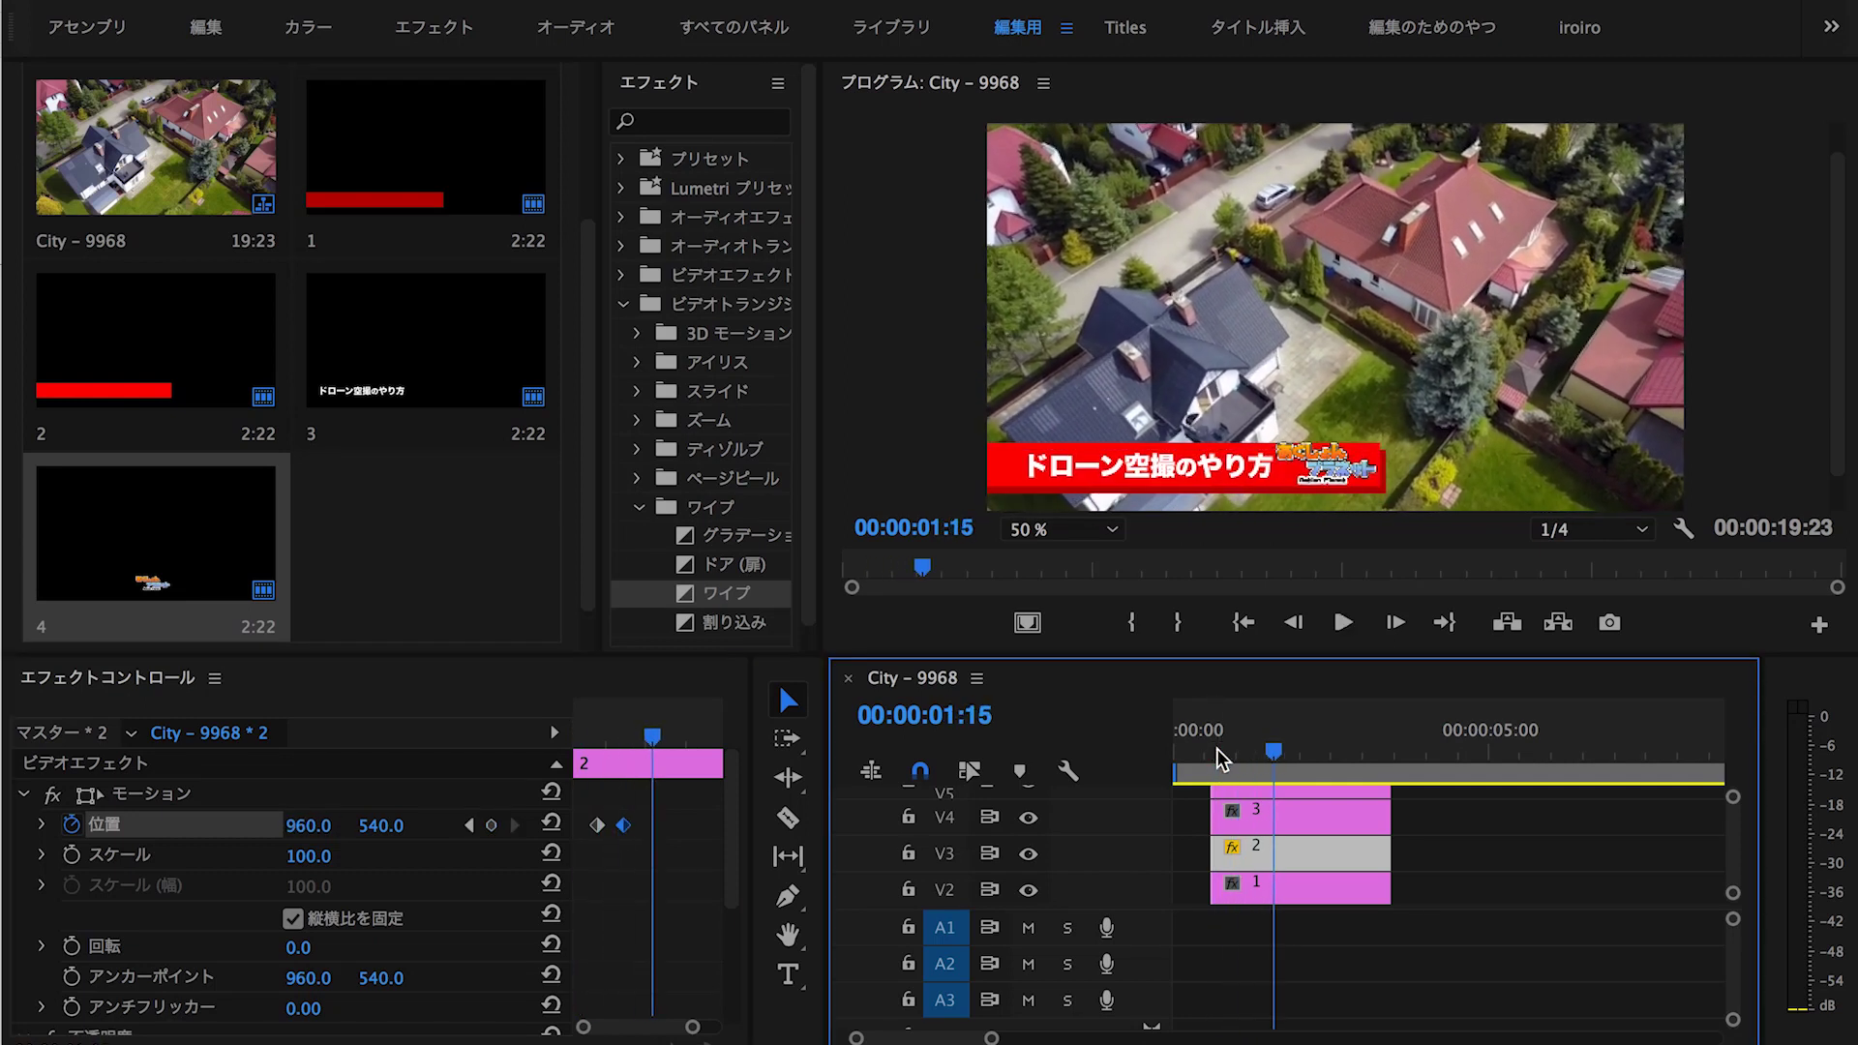
key("space")
key("space")
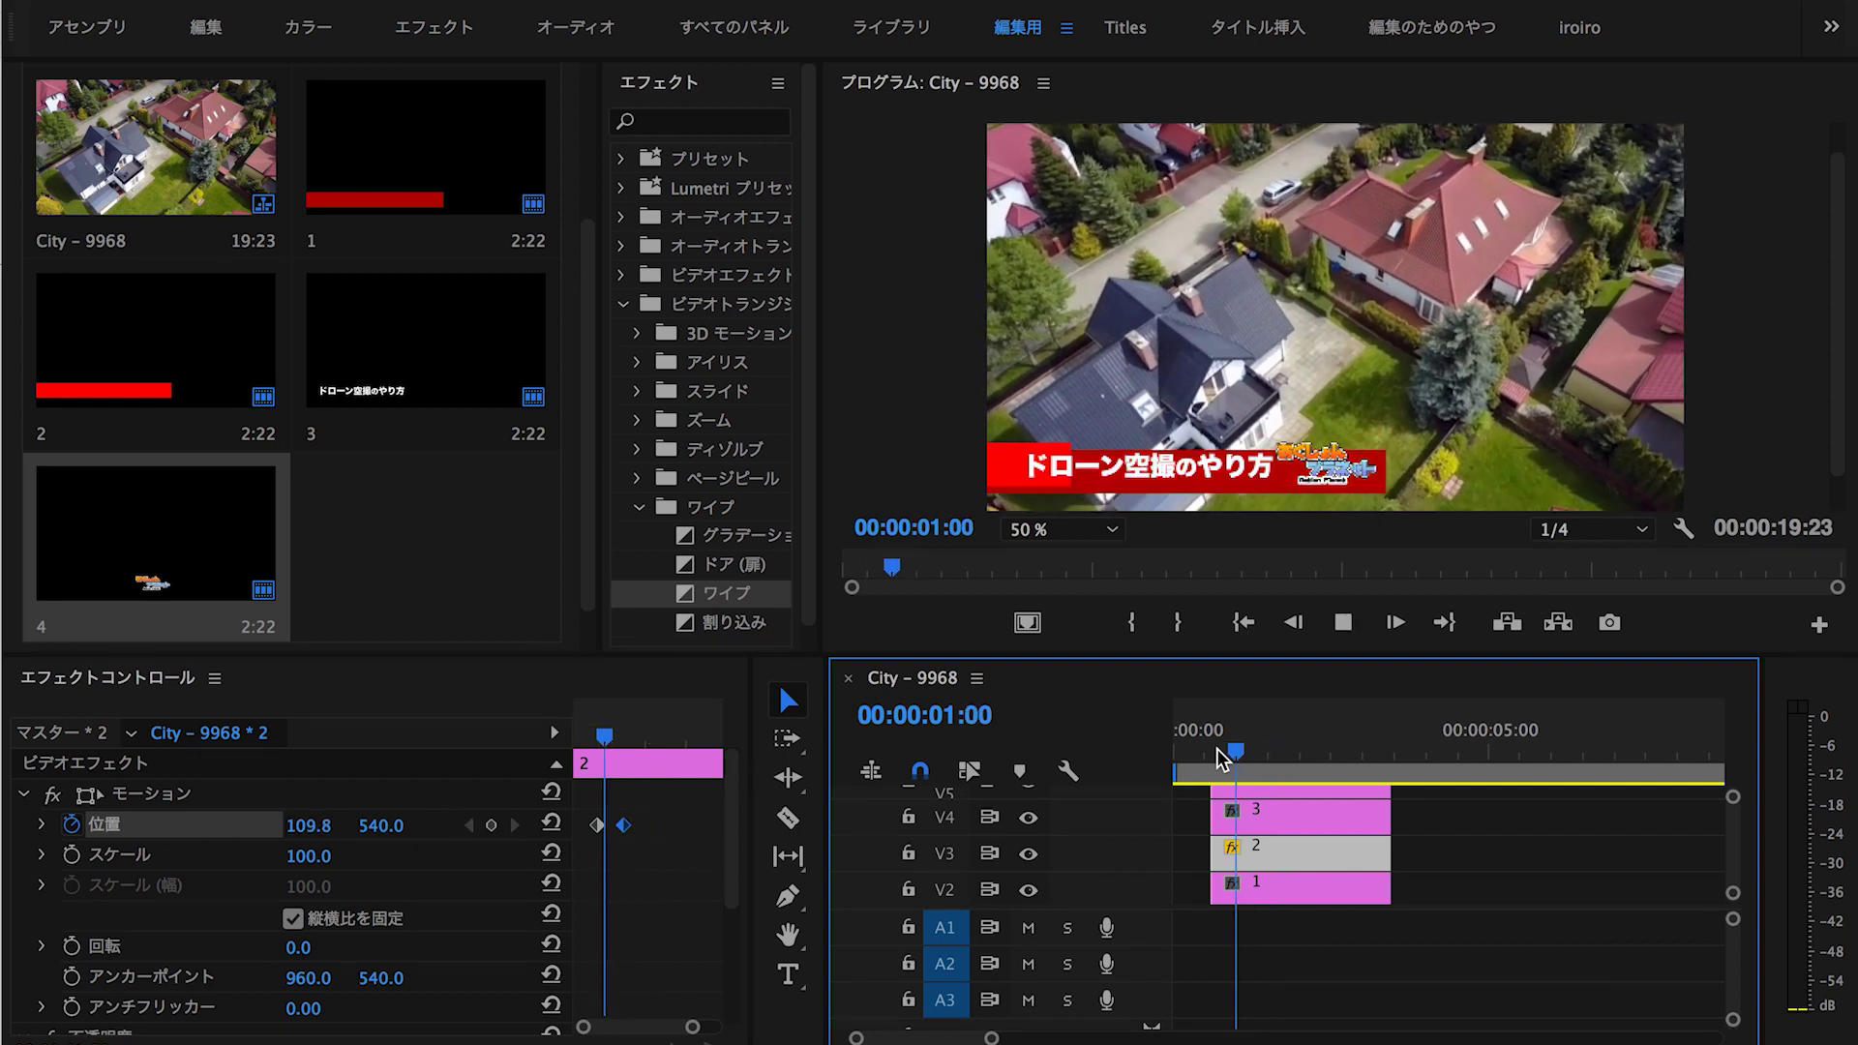
key("space")
left_click(515, 826)
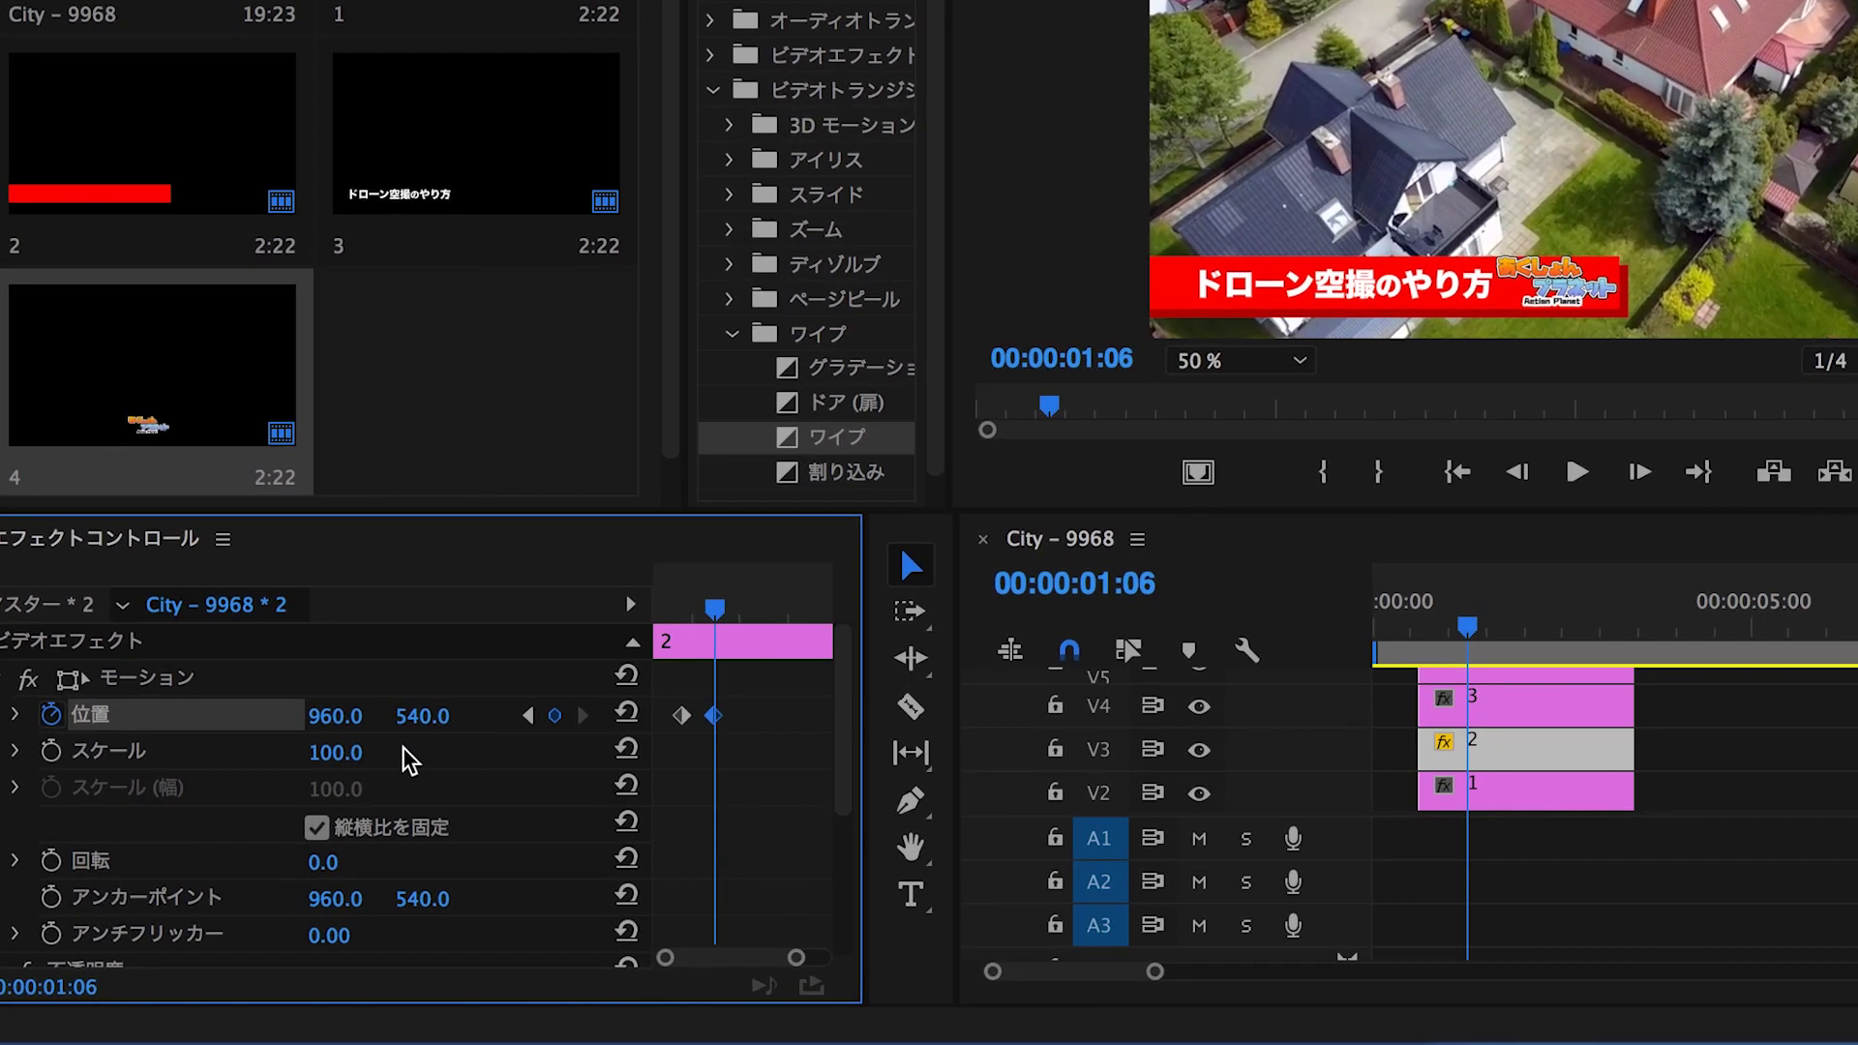
left_click(1486, 789)
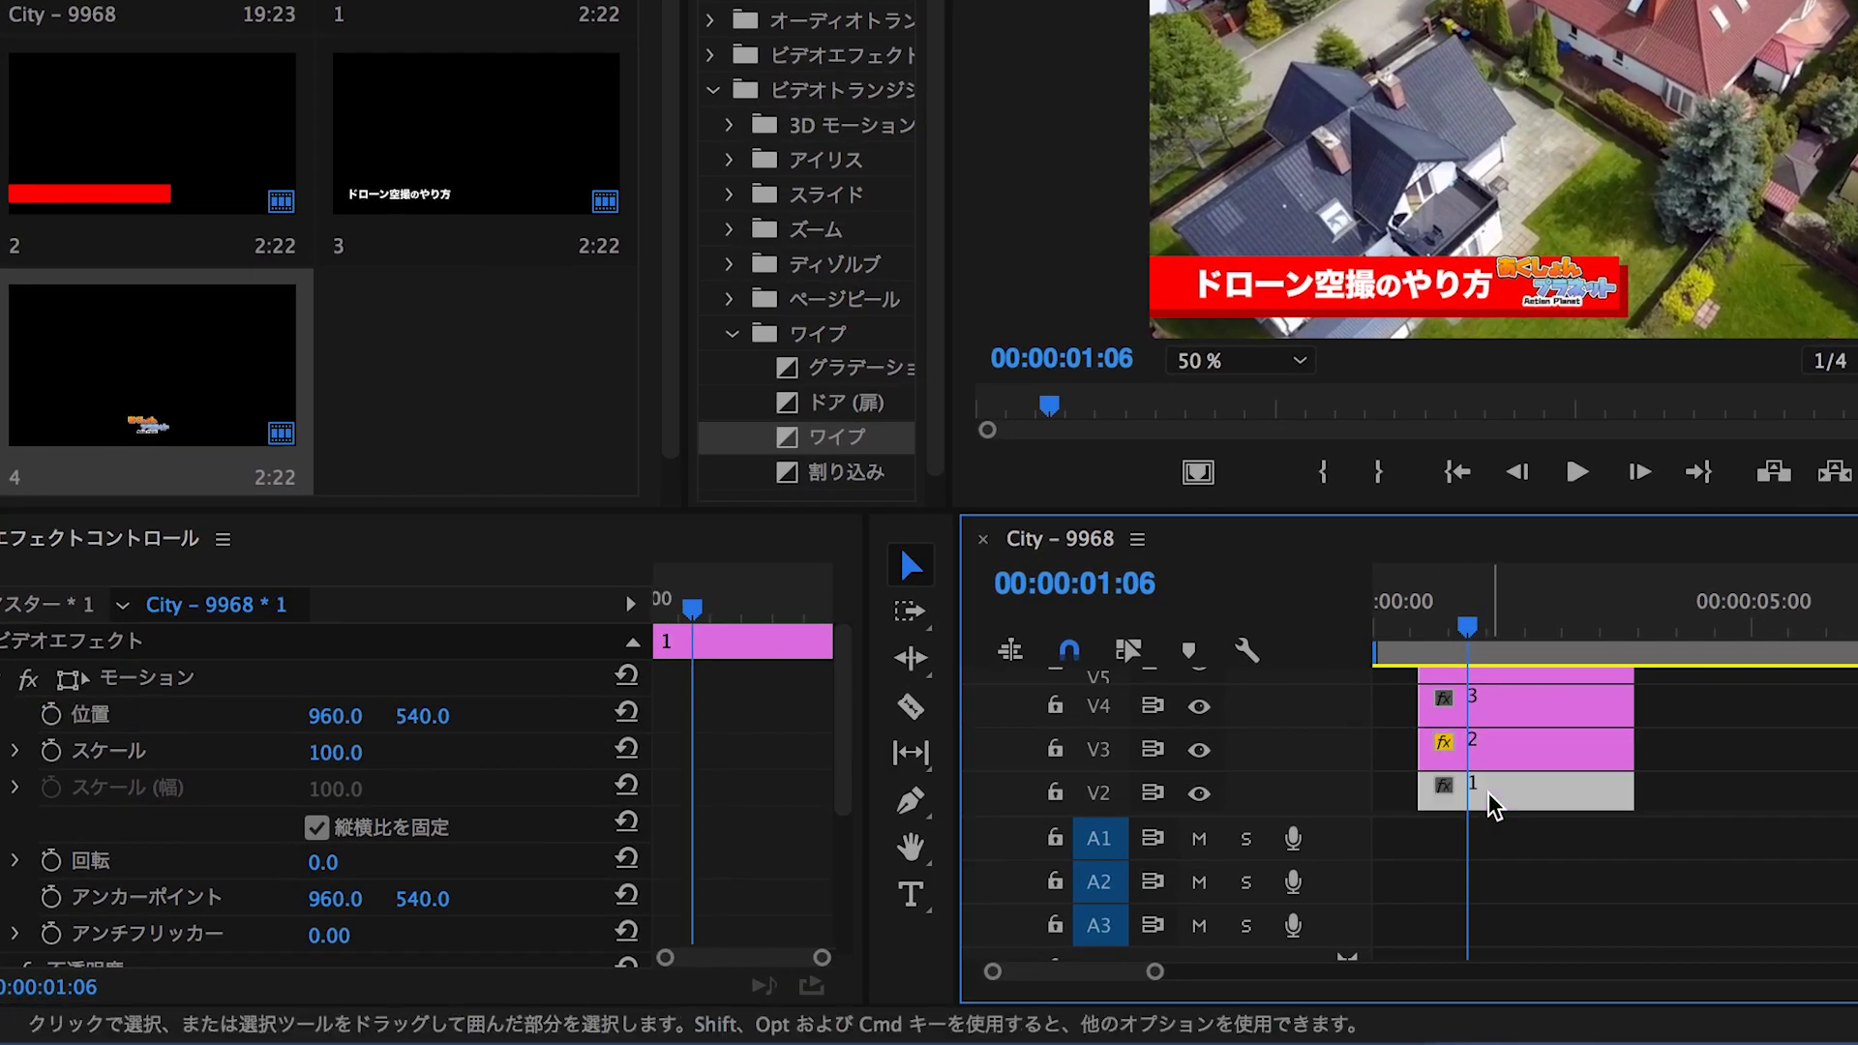
Keyframe red bar clip 1's Position so it slides in from X -171 off-screen left, and preview it
left_click(51, 716)
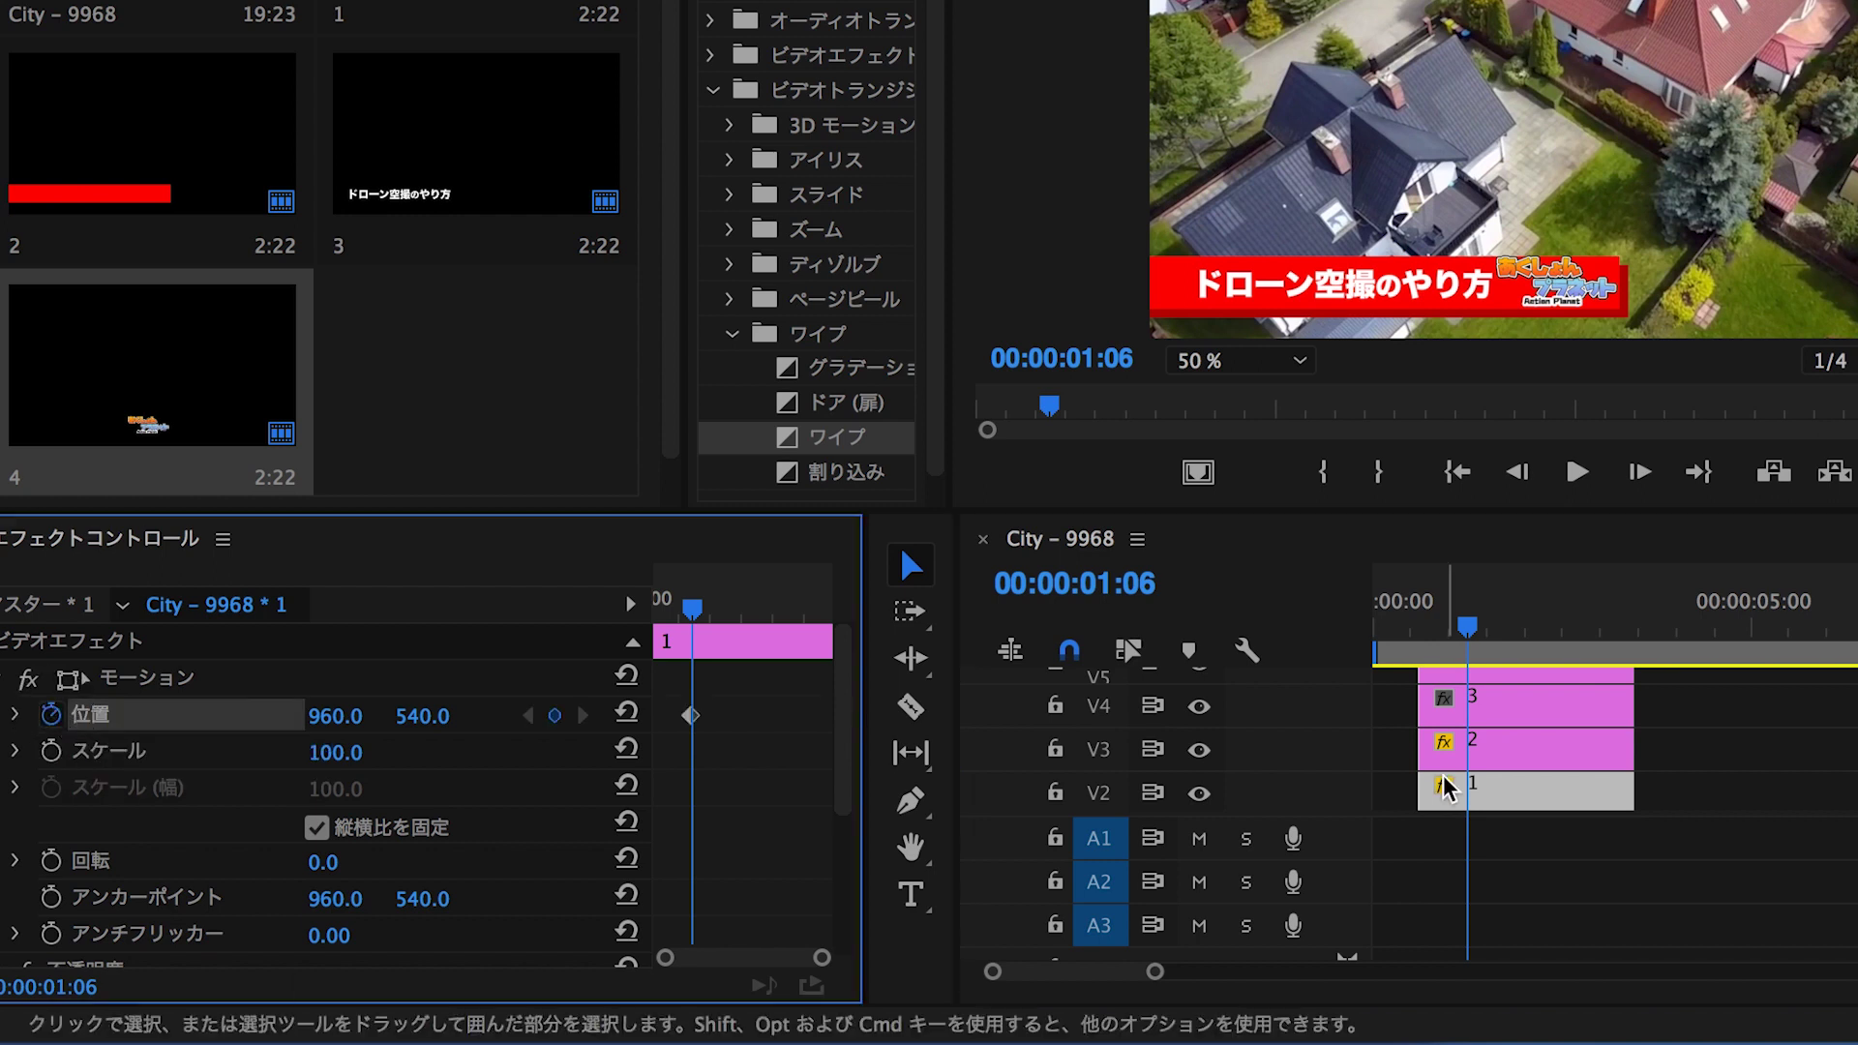
left_click(1448, 745)
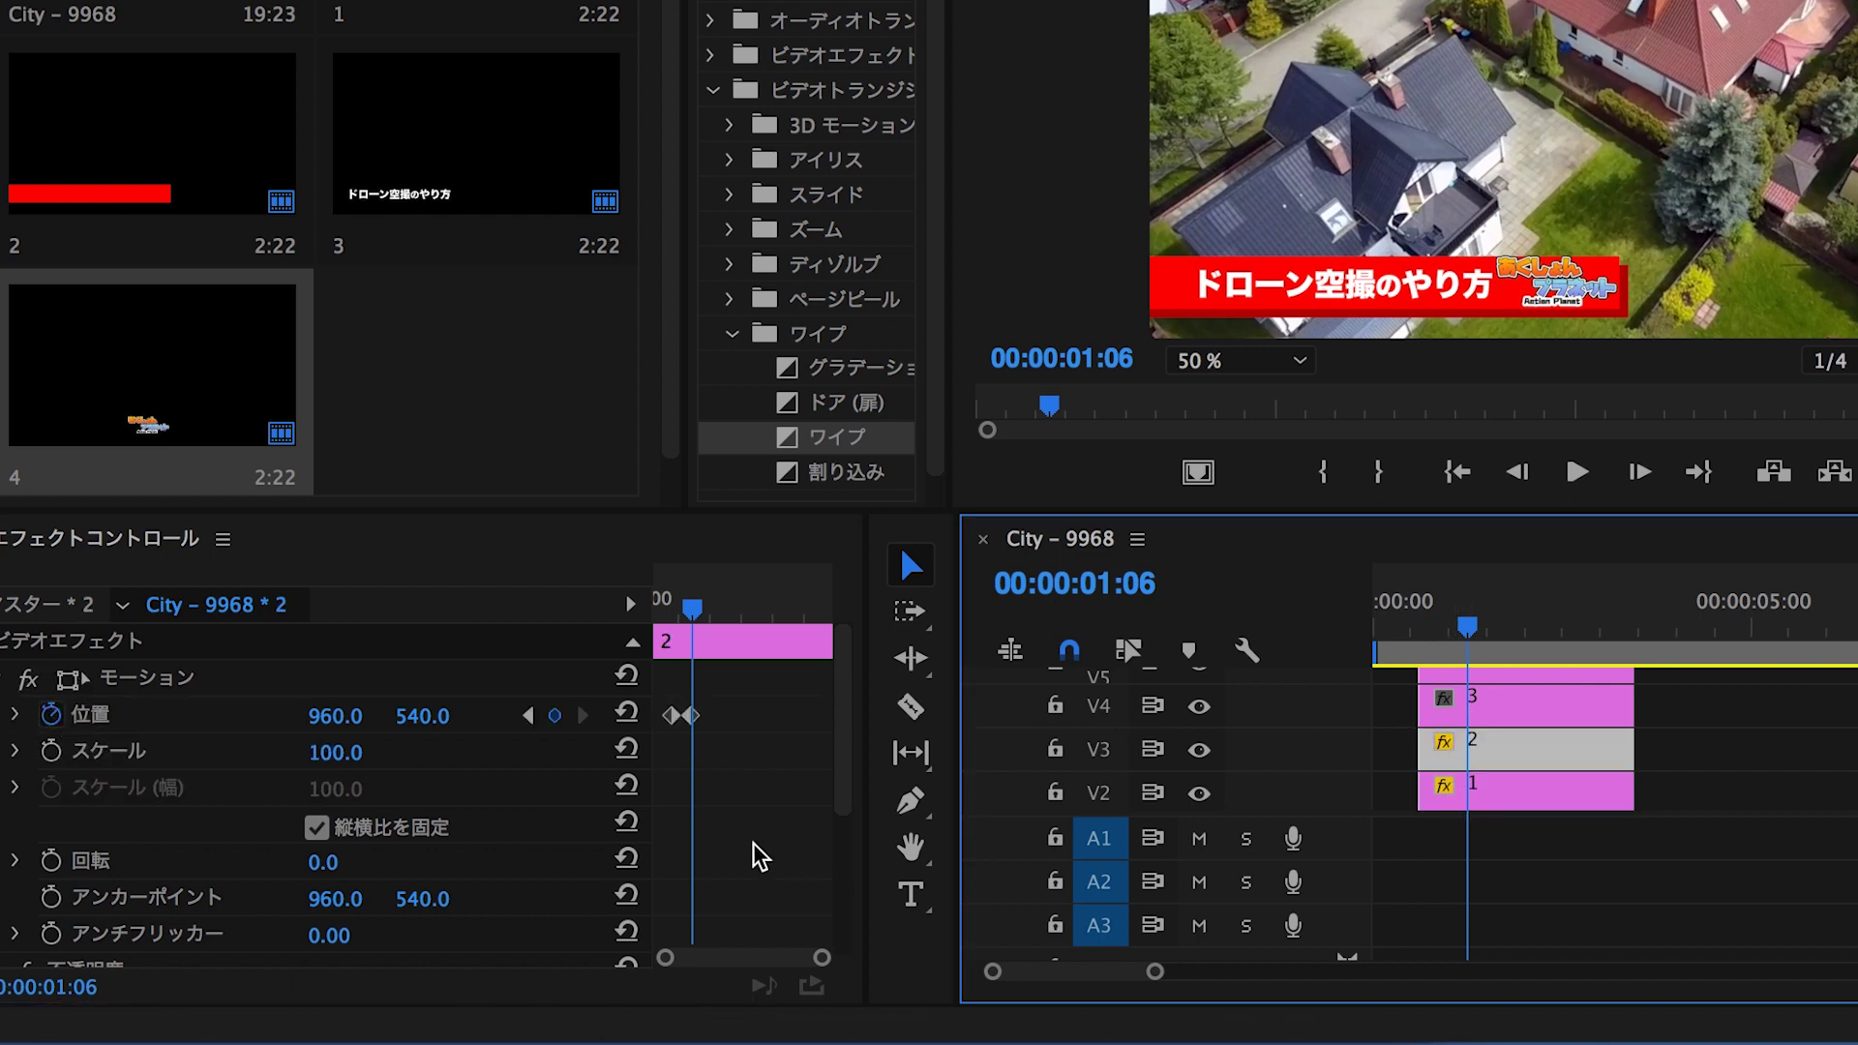
left_click(527, 715)
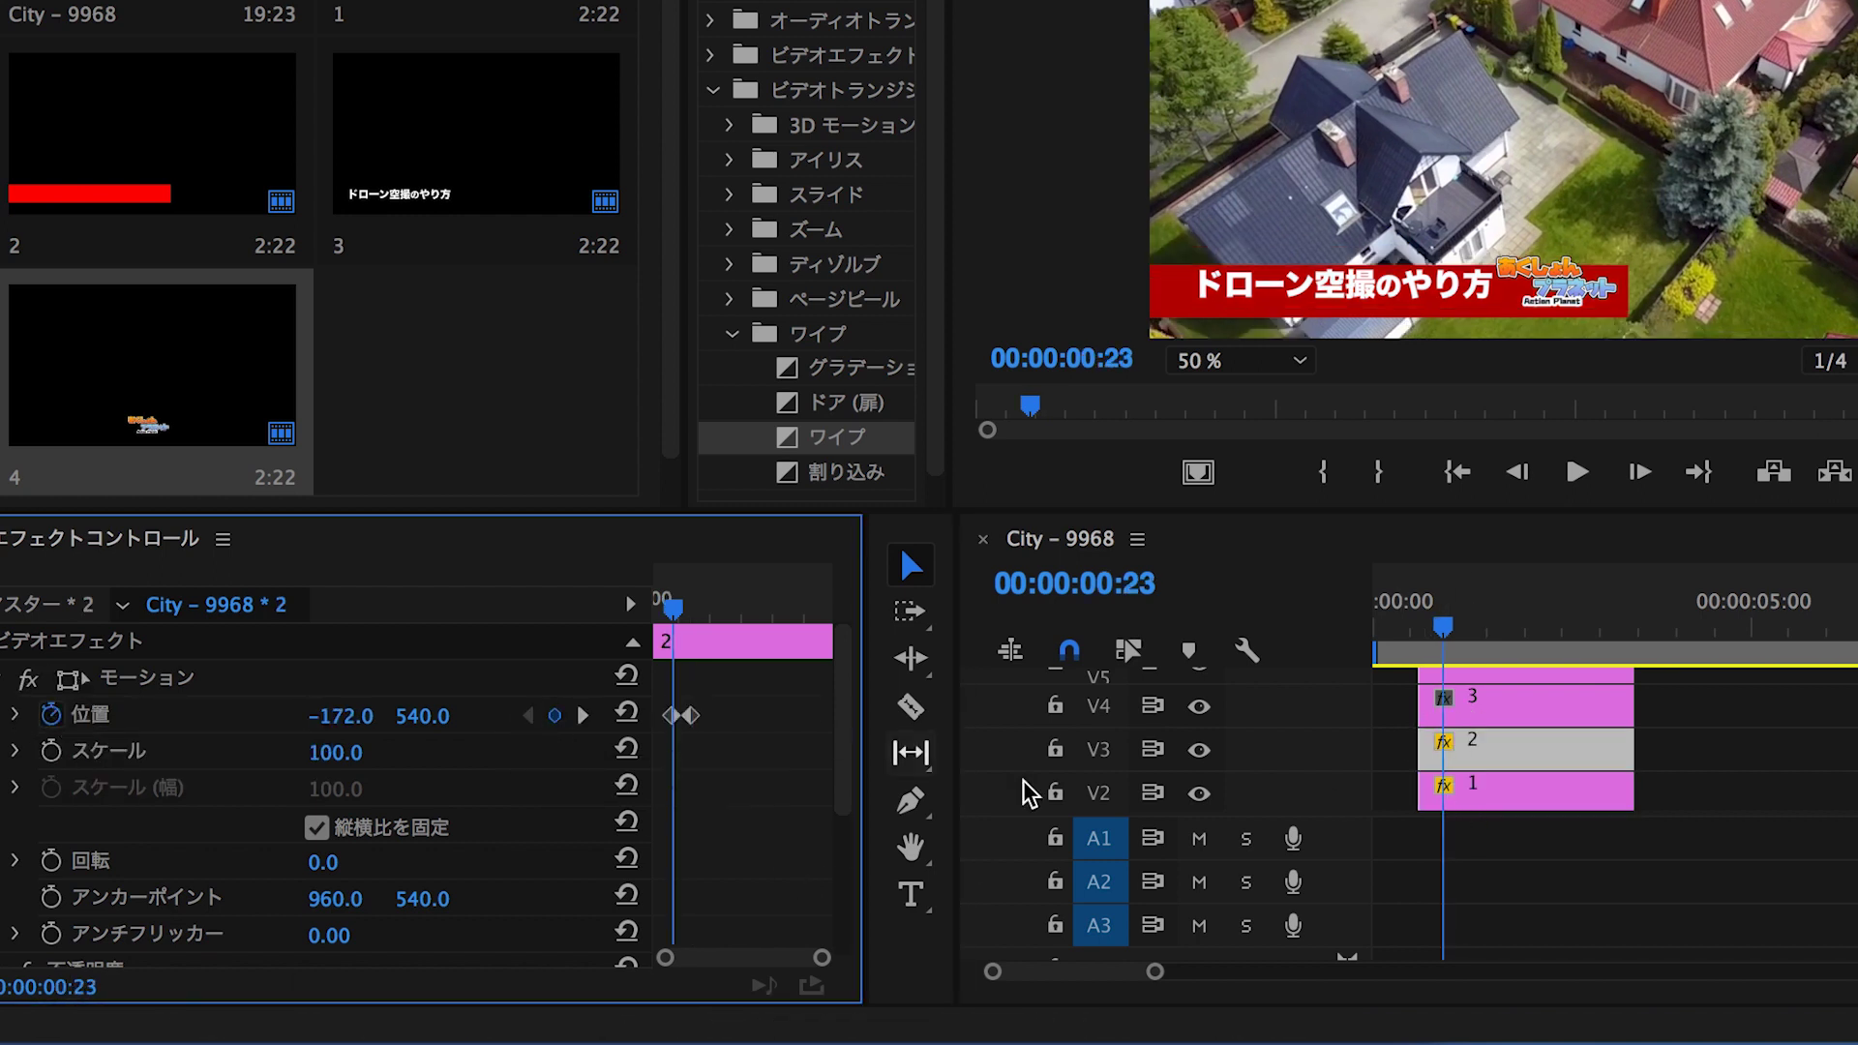
left_click(1457, 789)
left_click_drag(329, 718, 291, 718)
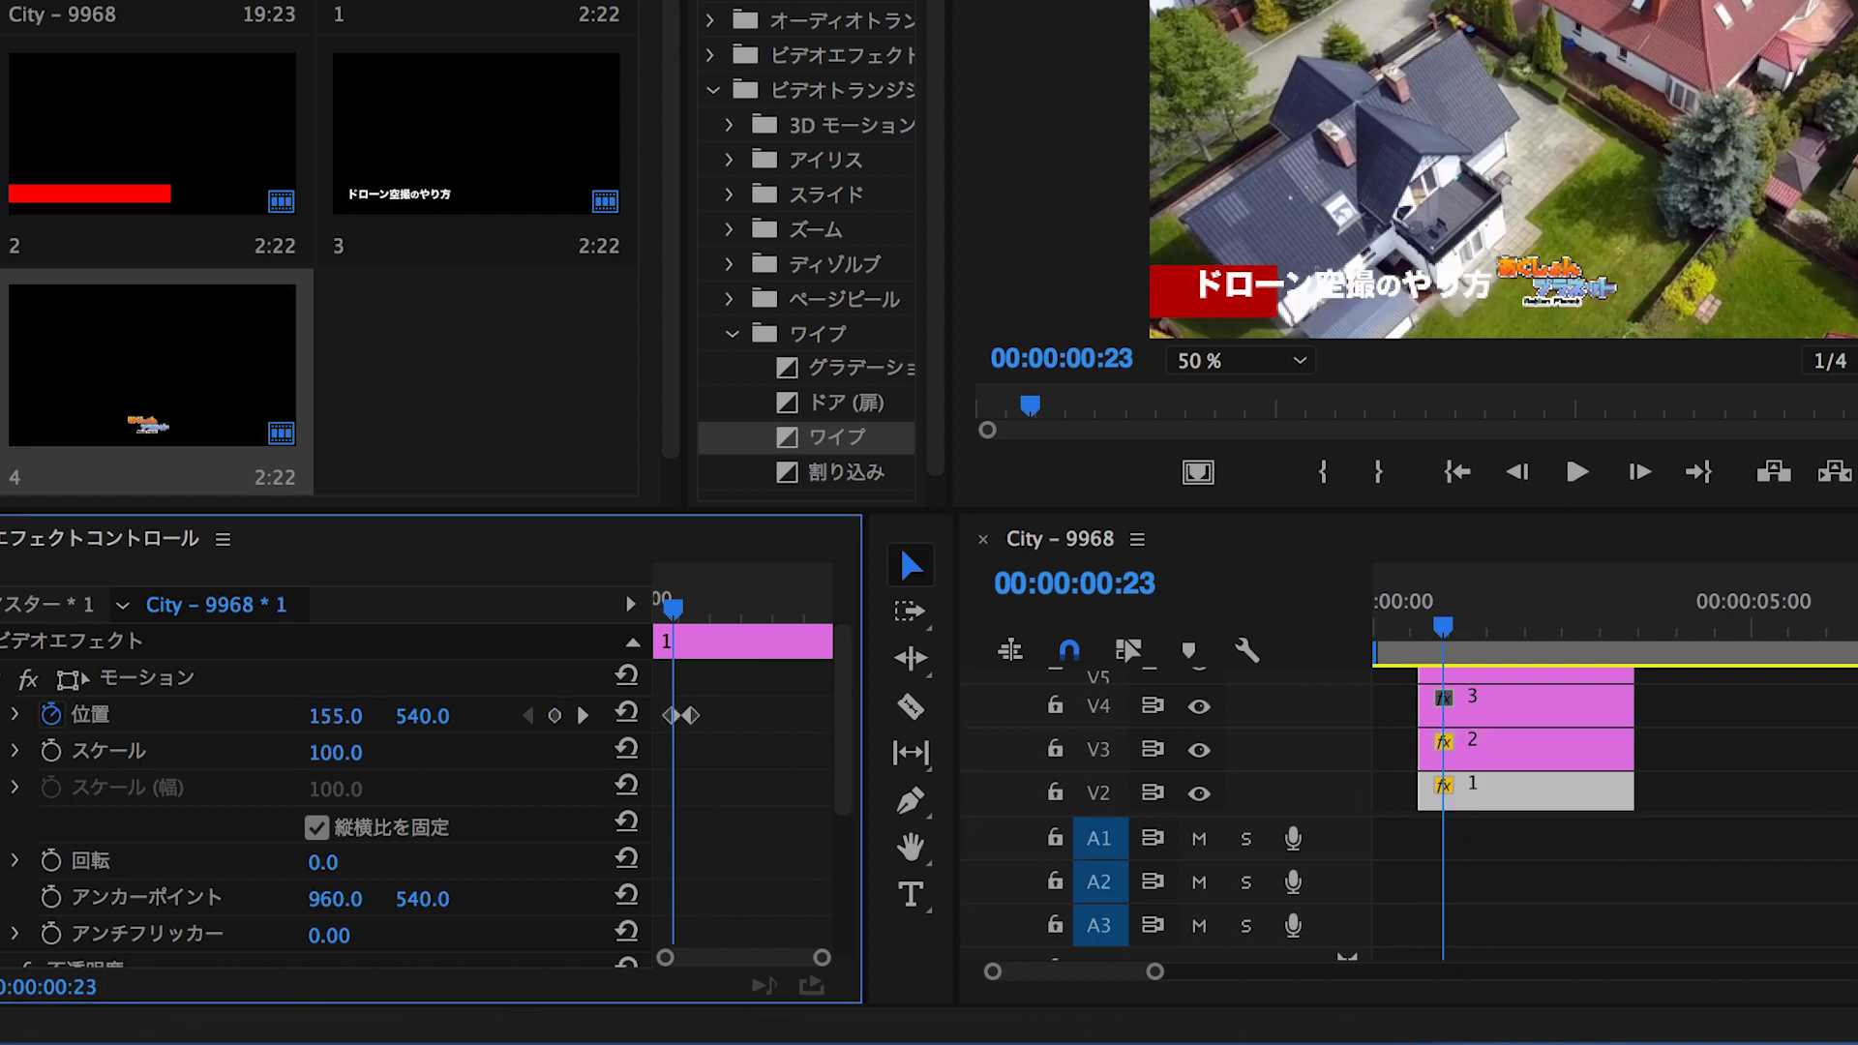
key("space")
key("space")
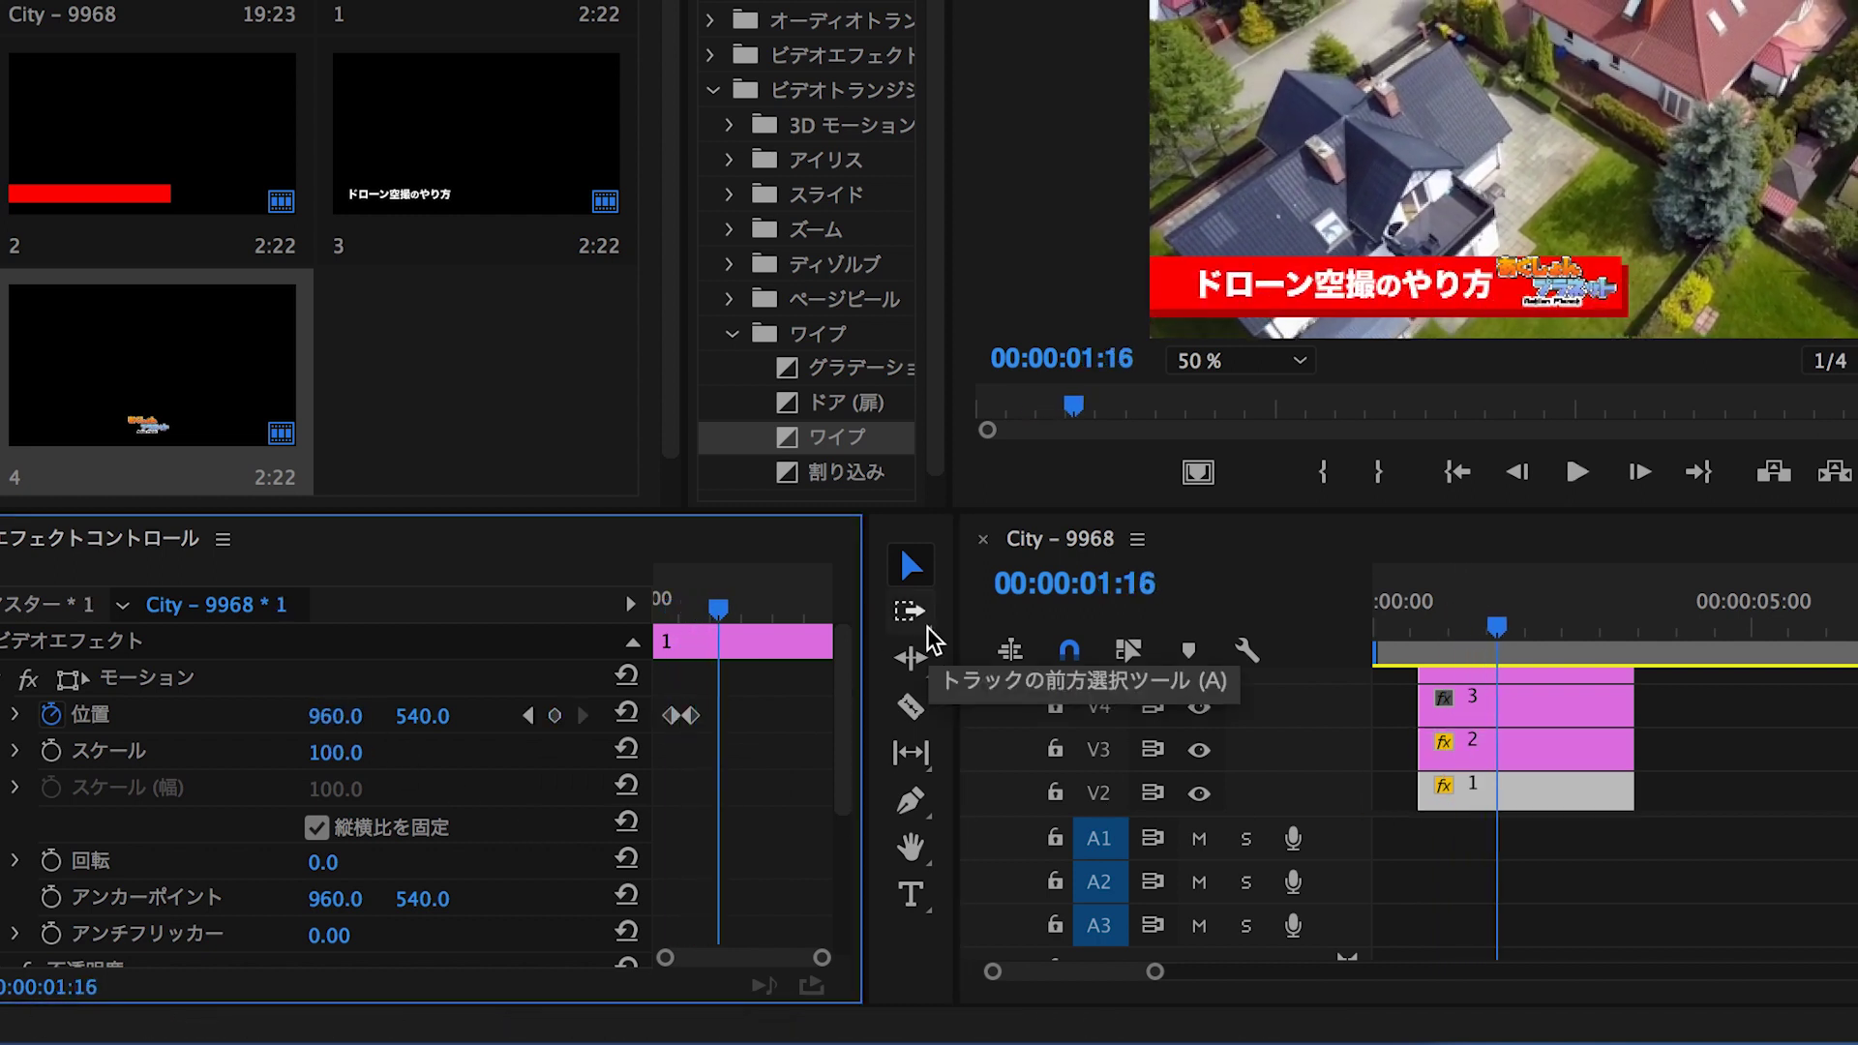
left_click(1439, 627)
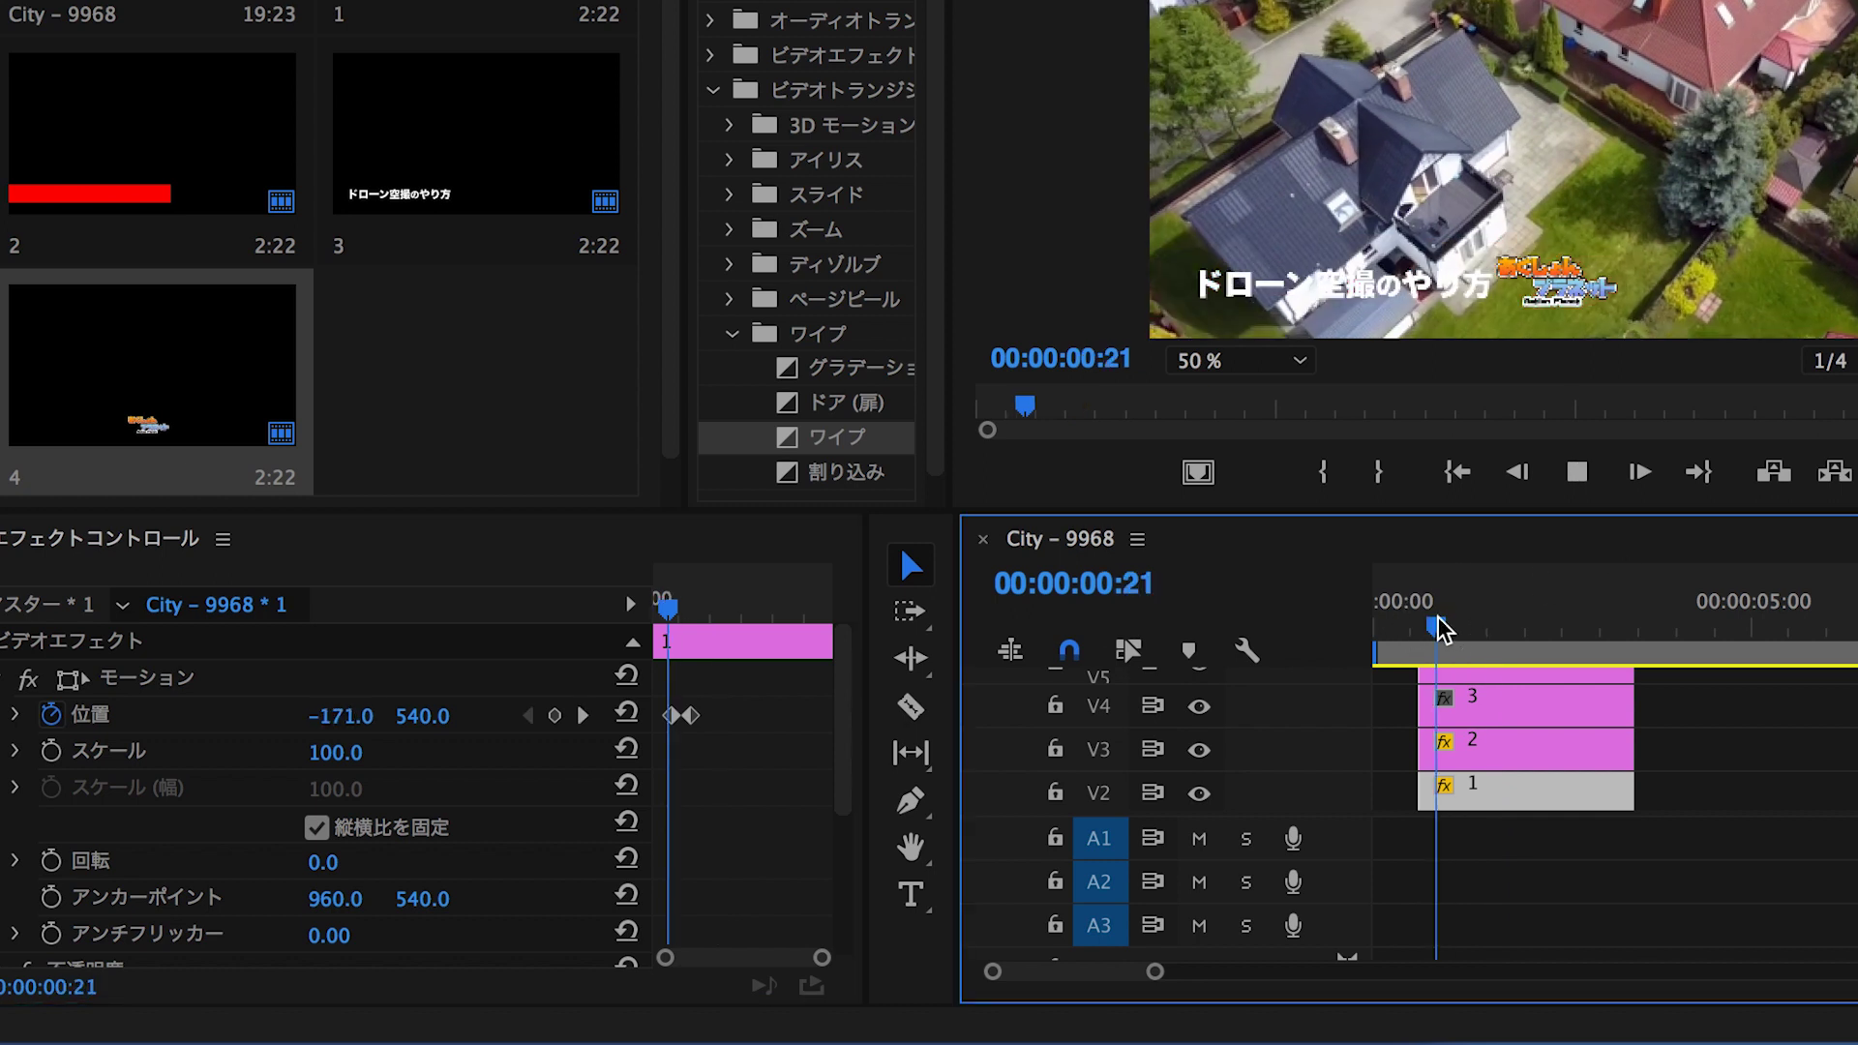
key("space")
key("space")
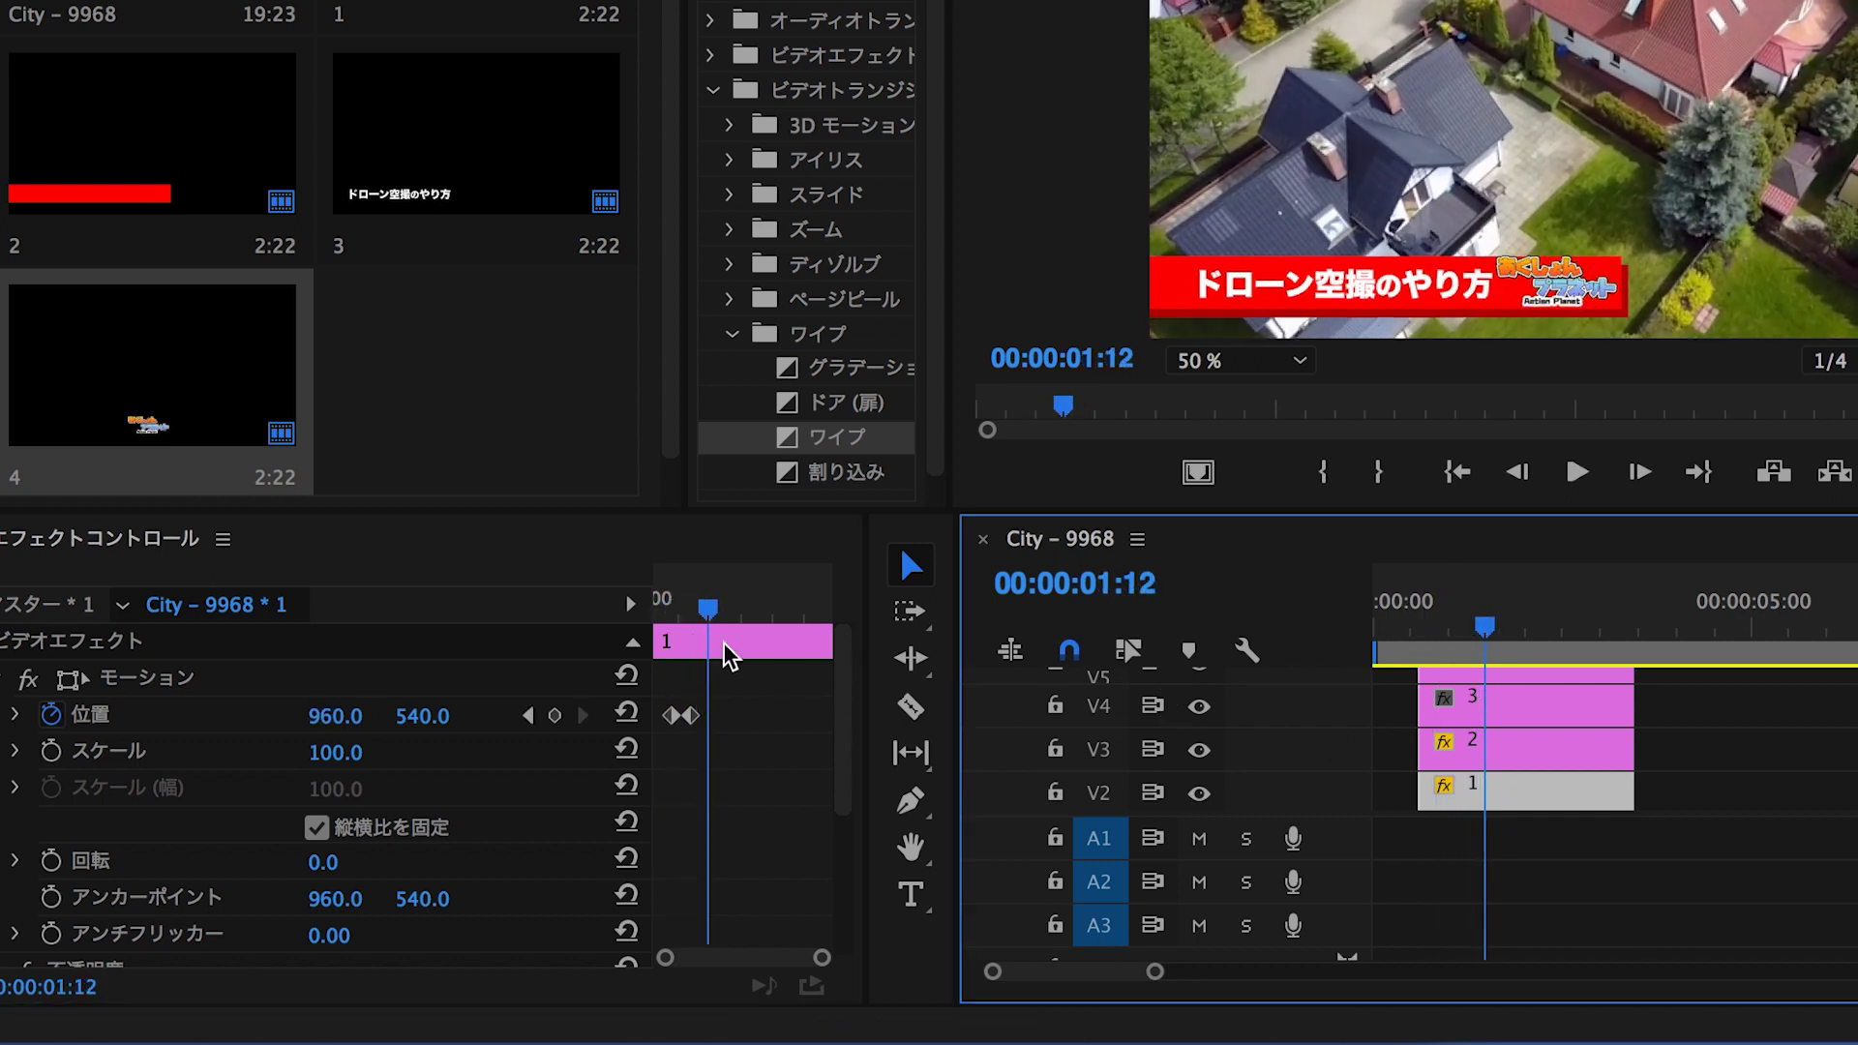
Shift clip 1's Position keyframes slightly later to stagger the slide-in
left_click(530, 716)
key("=")
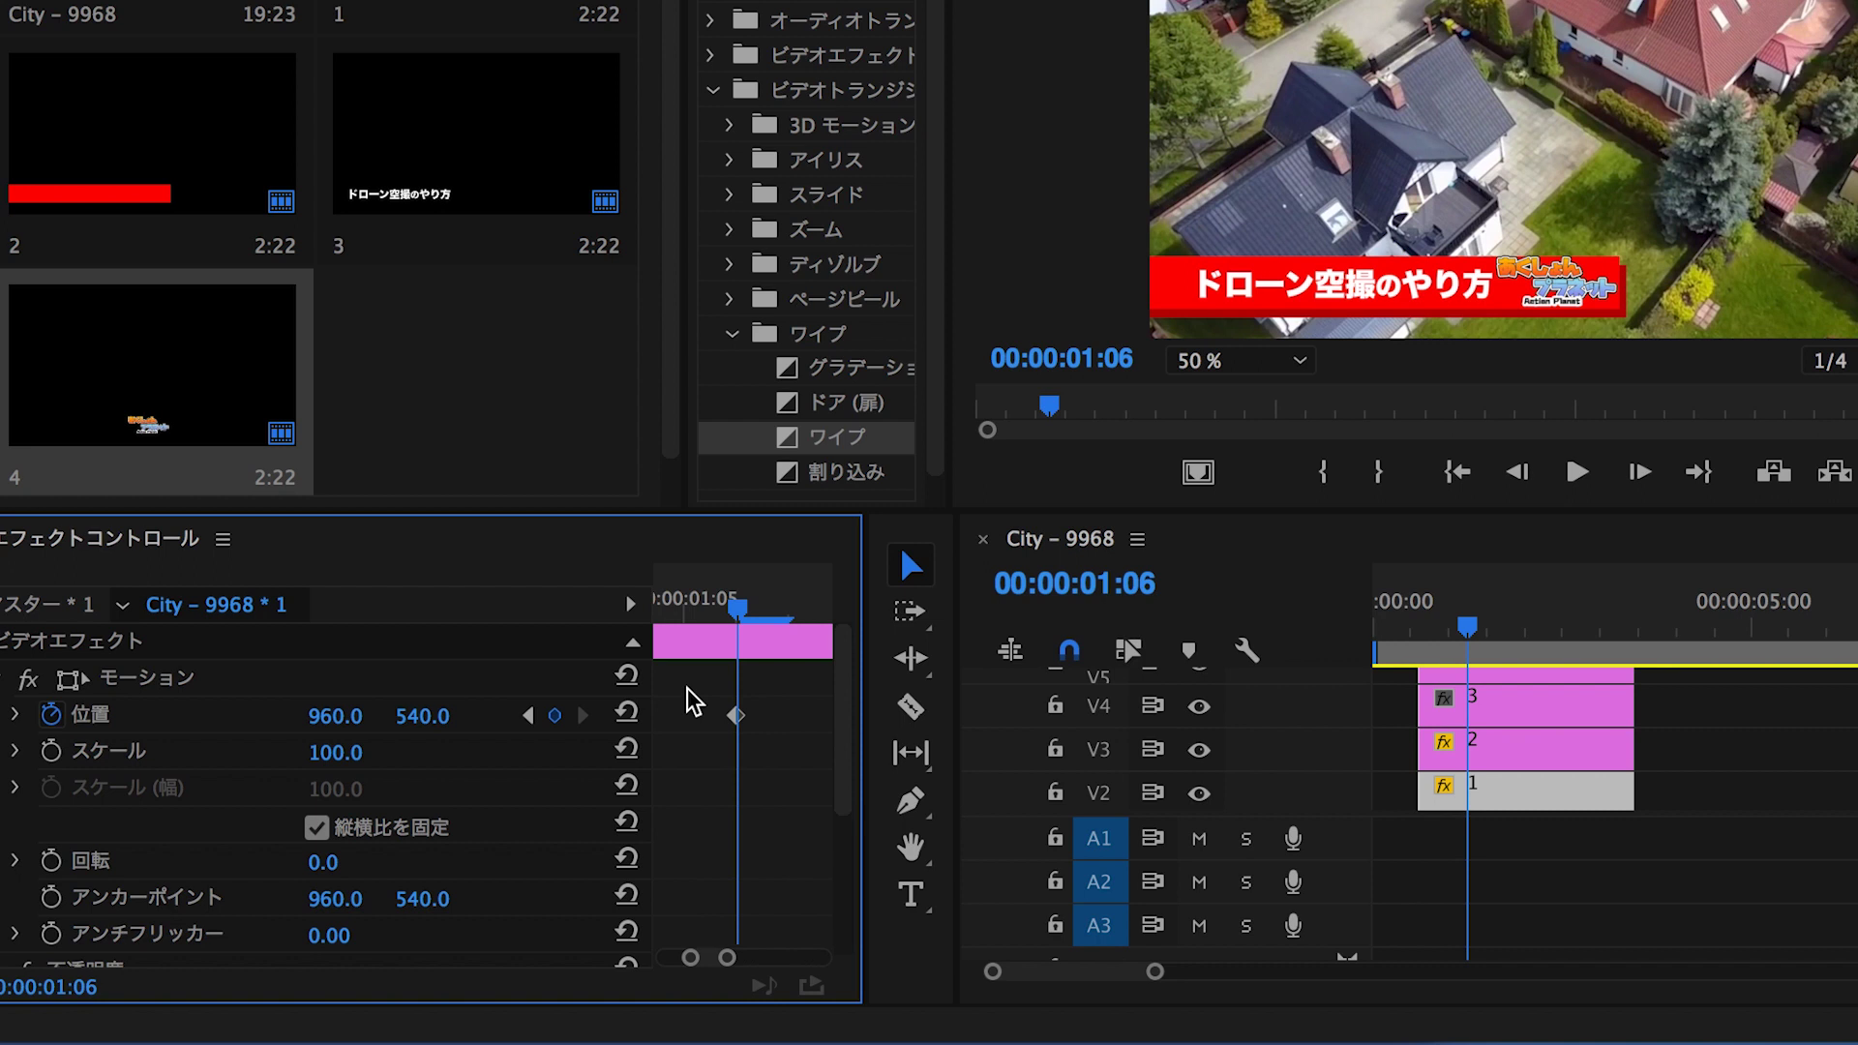
left_click_drag(744, 728, 654, 712)
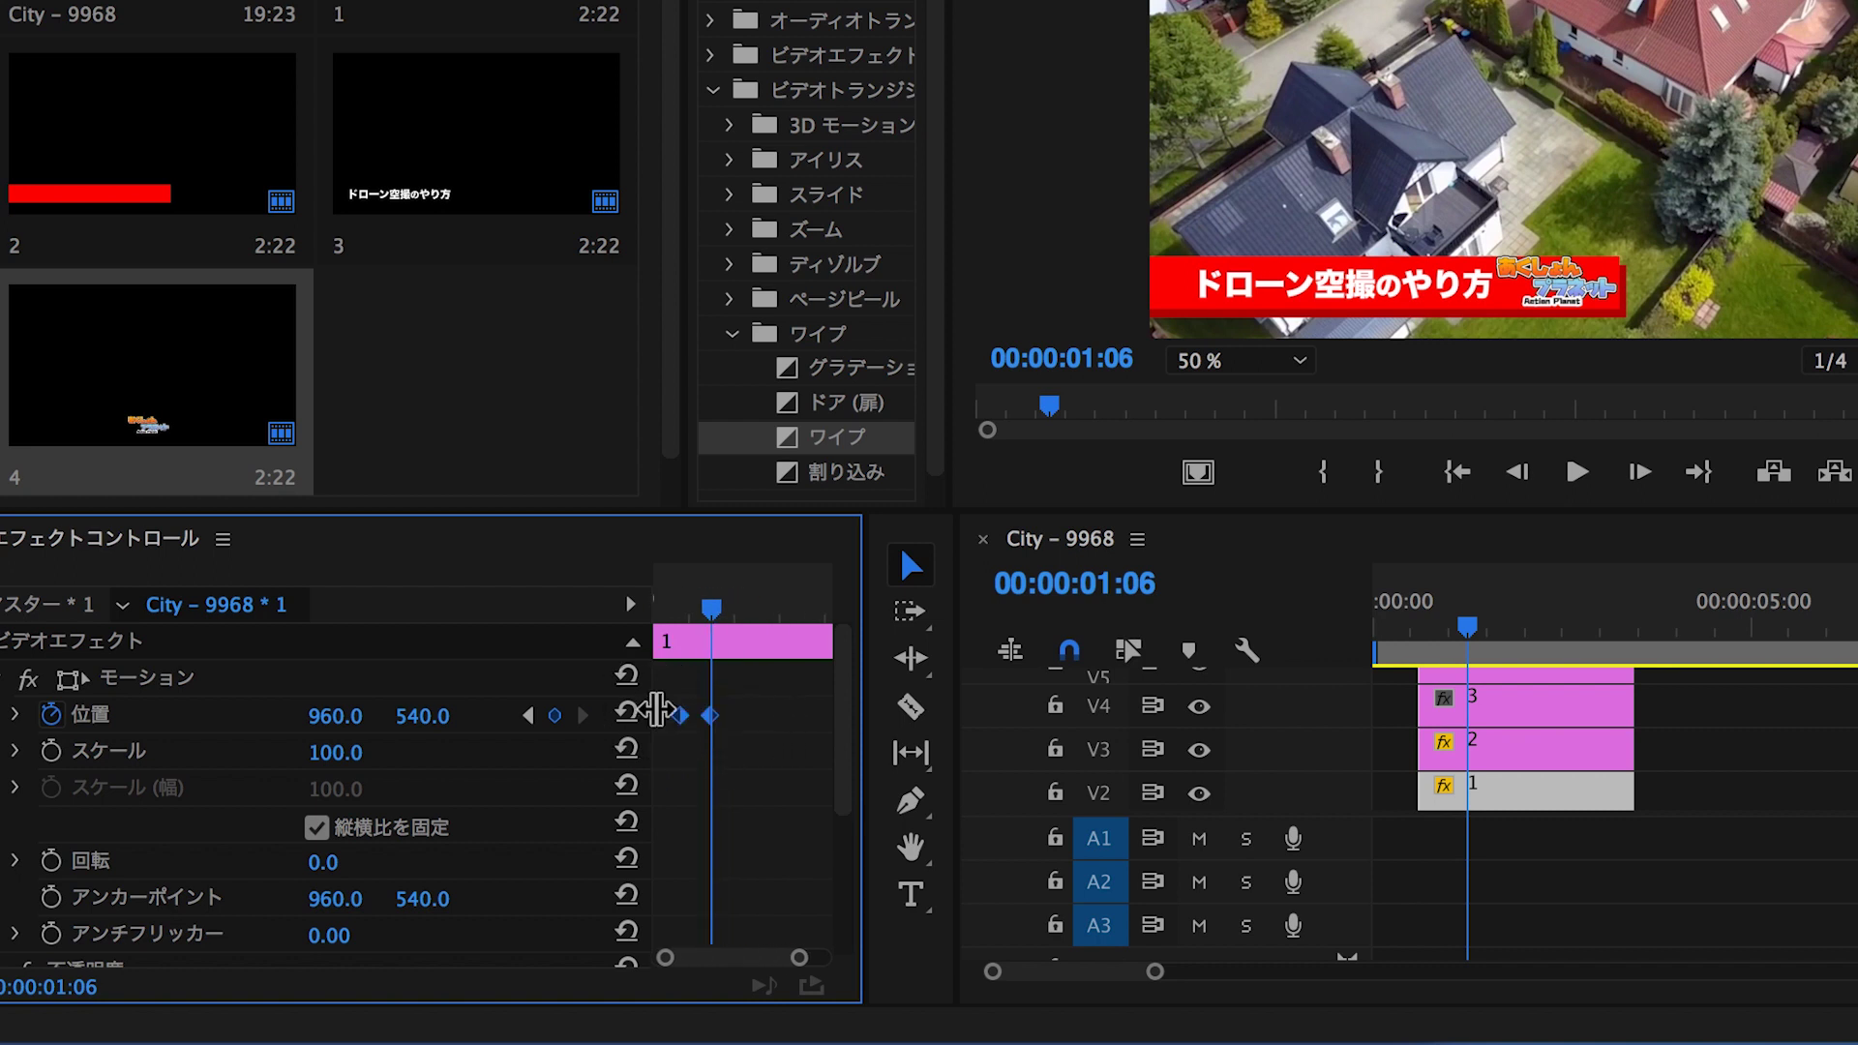
left_click_drag(685, 726, 690, 728)
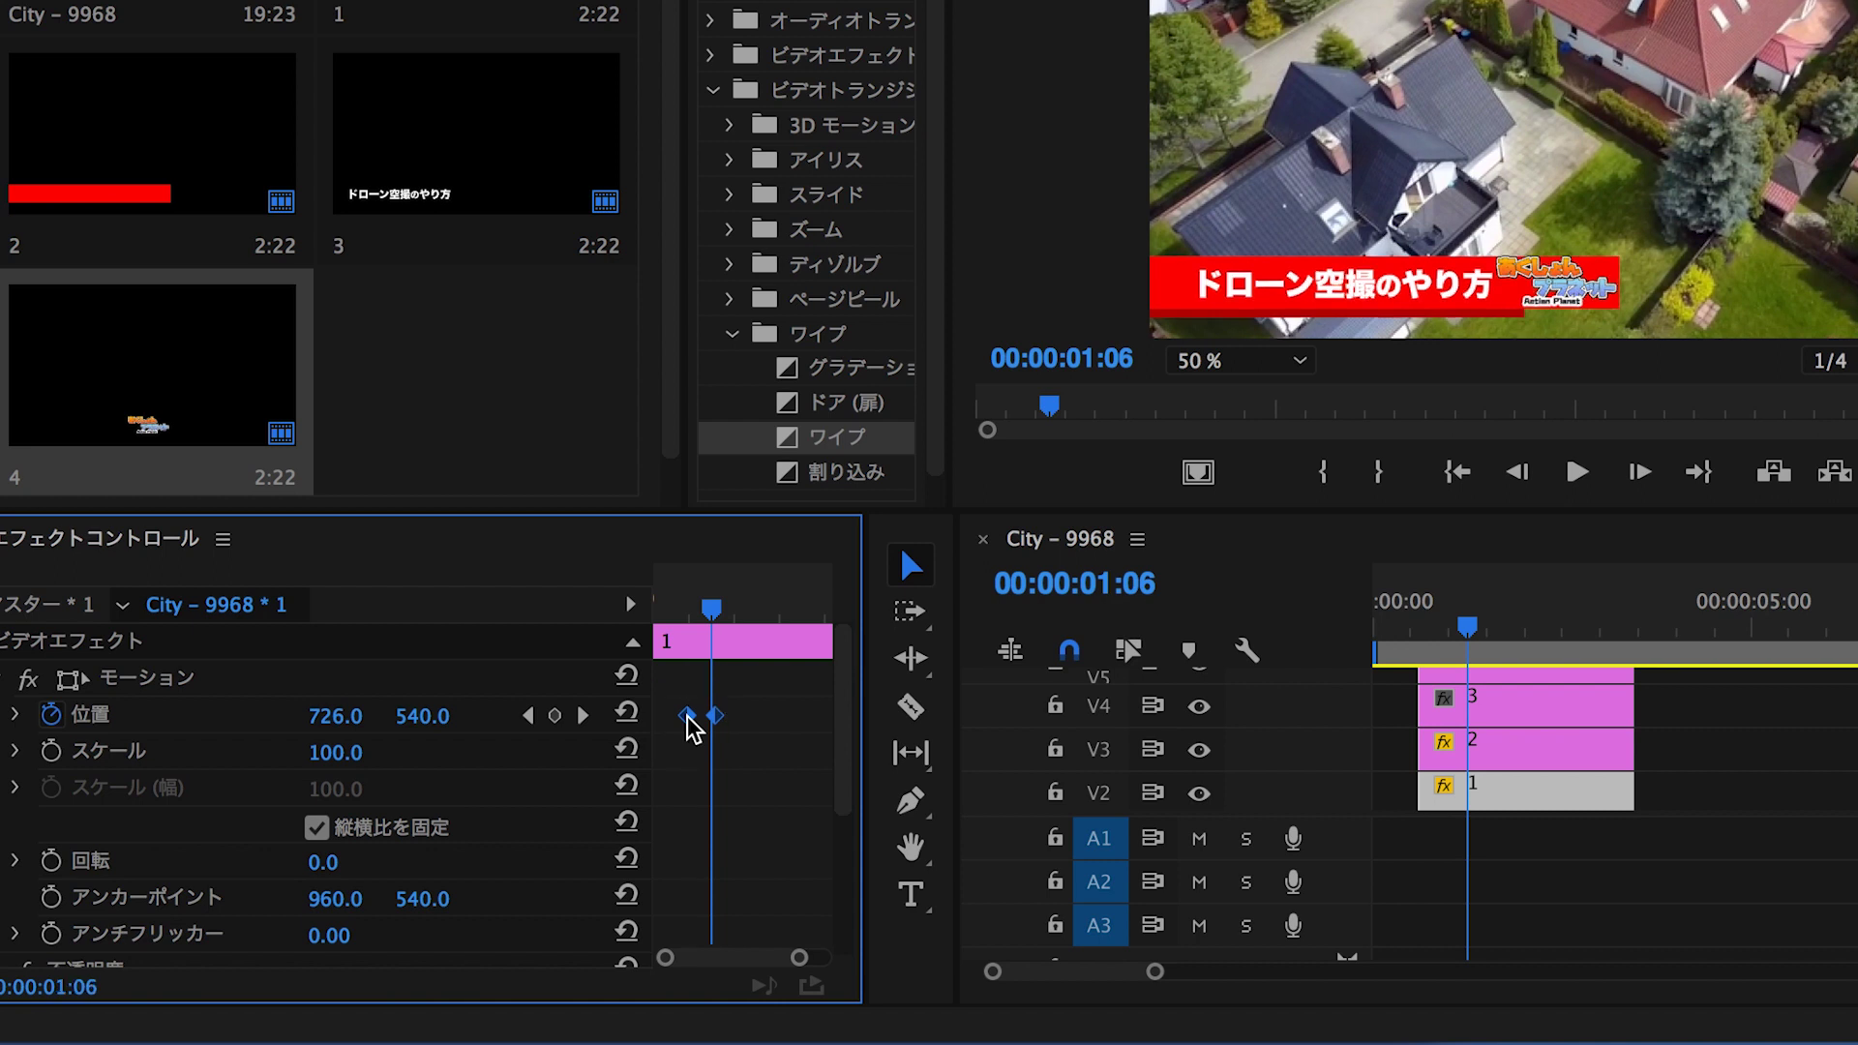
Replay the staggered slide-in from 00:00:00:19 several times
left_click(1433, 635)
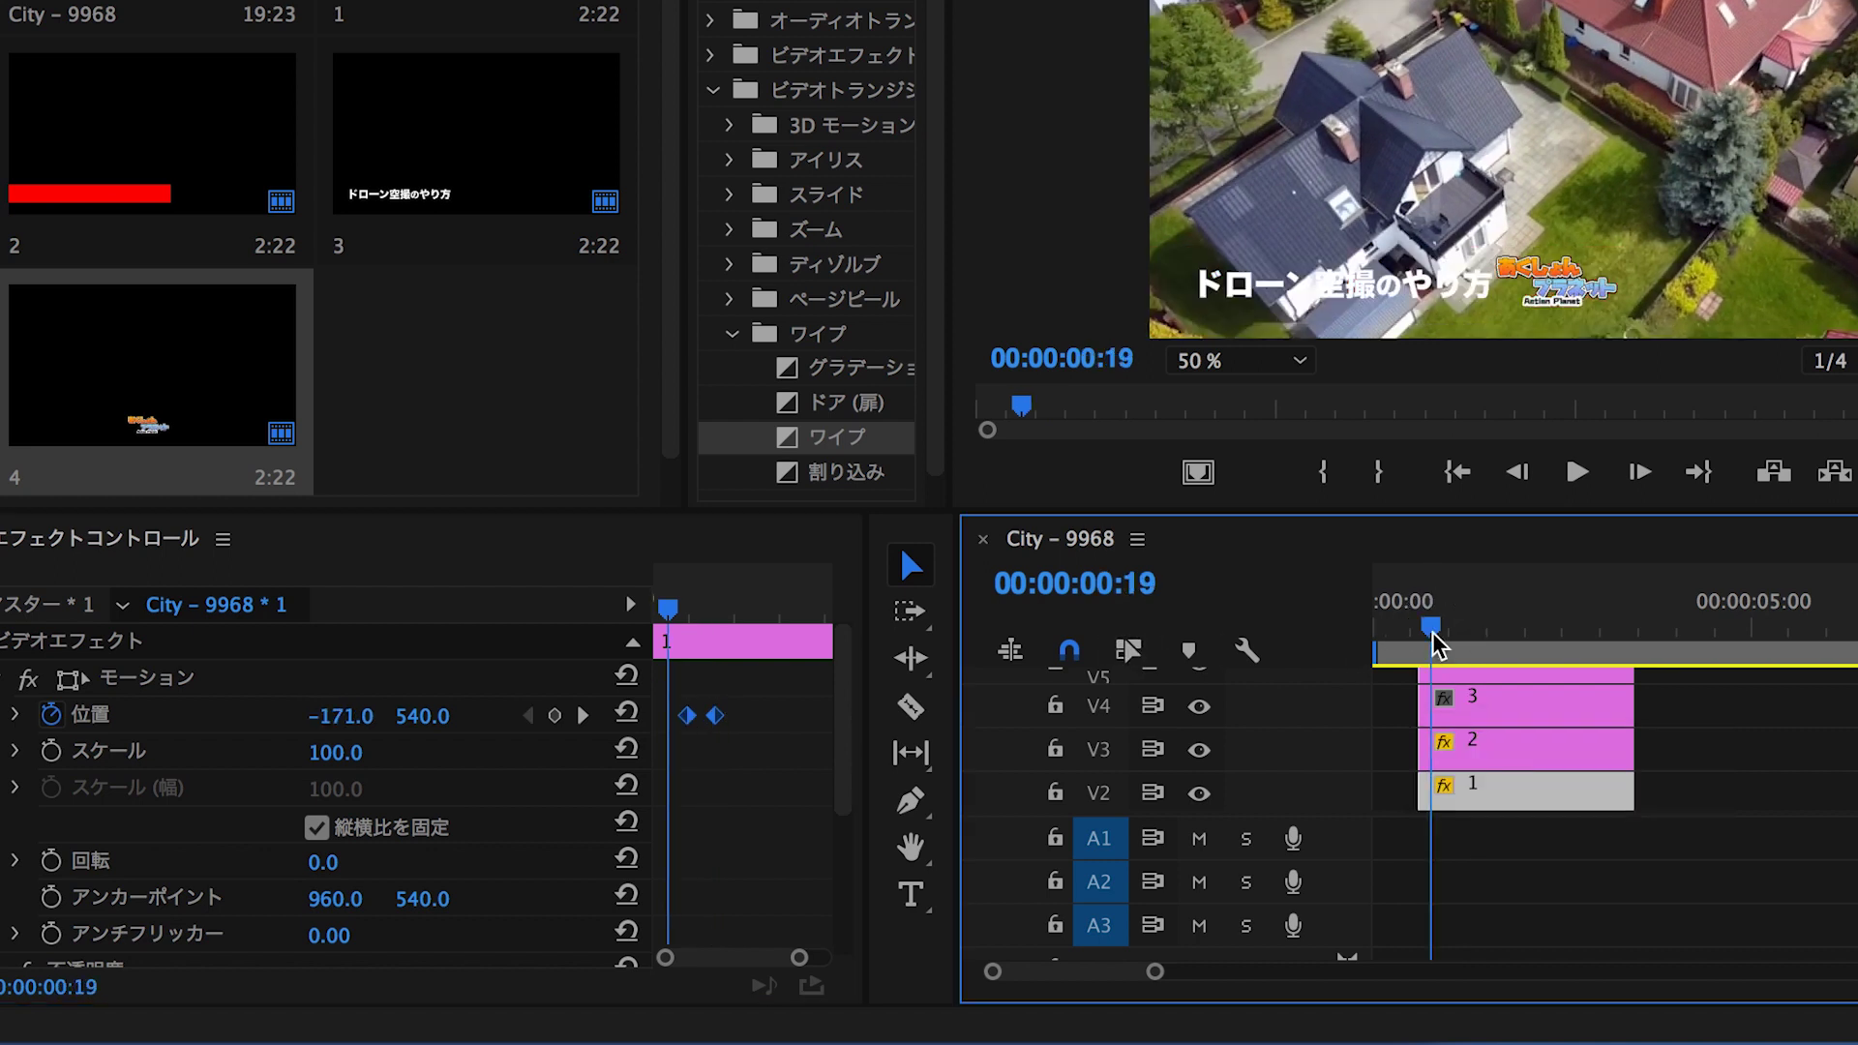
key("space")
left_click(1433, 635)
key("space")
left_click(1433, 635)
key("space")
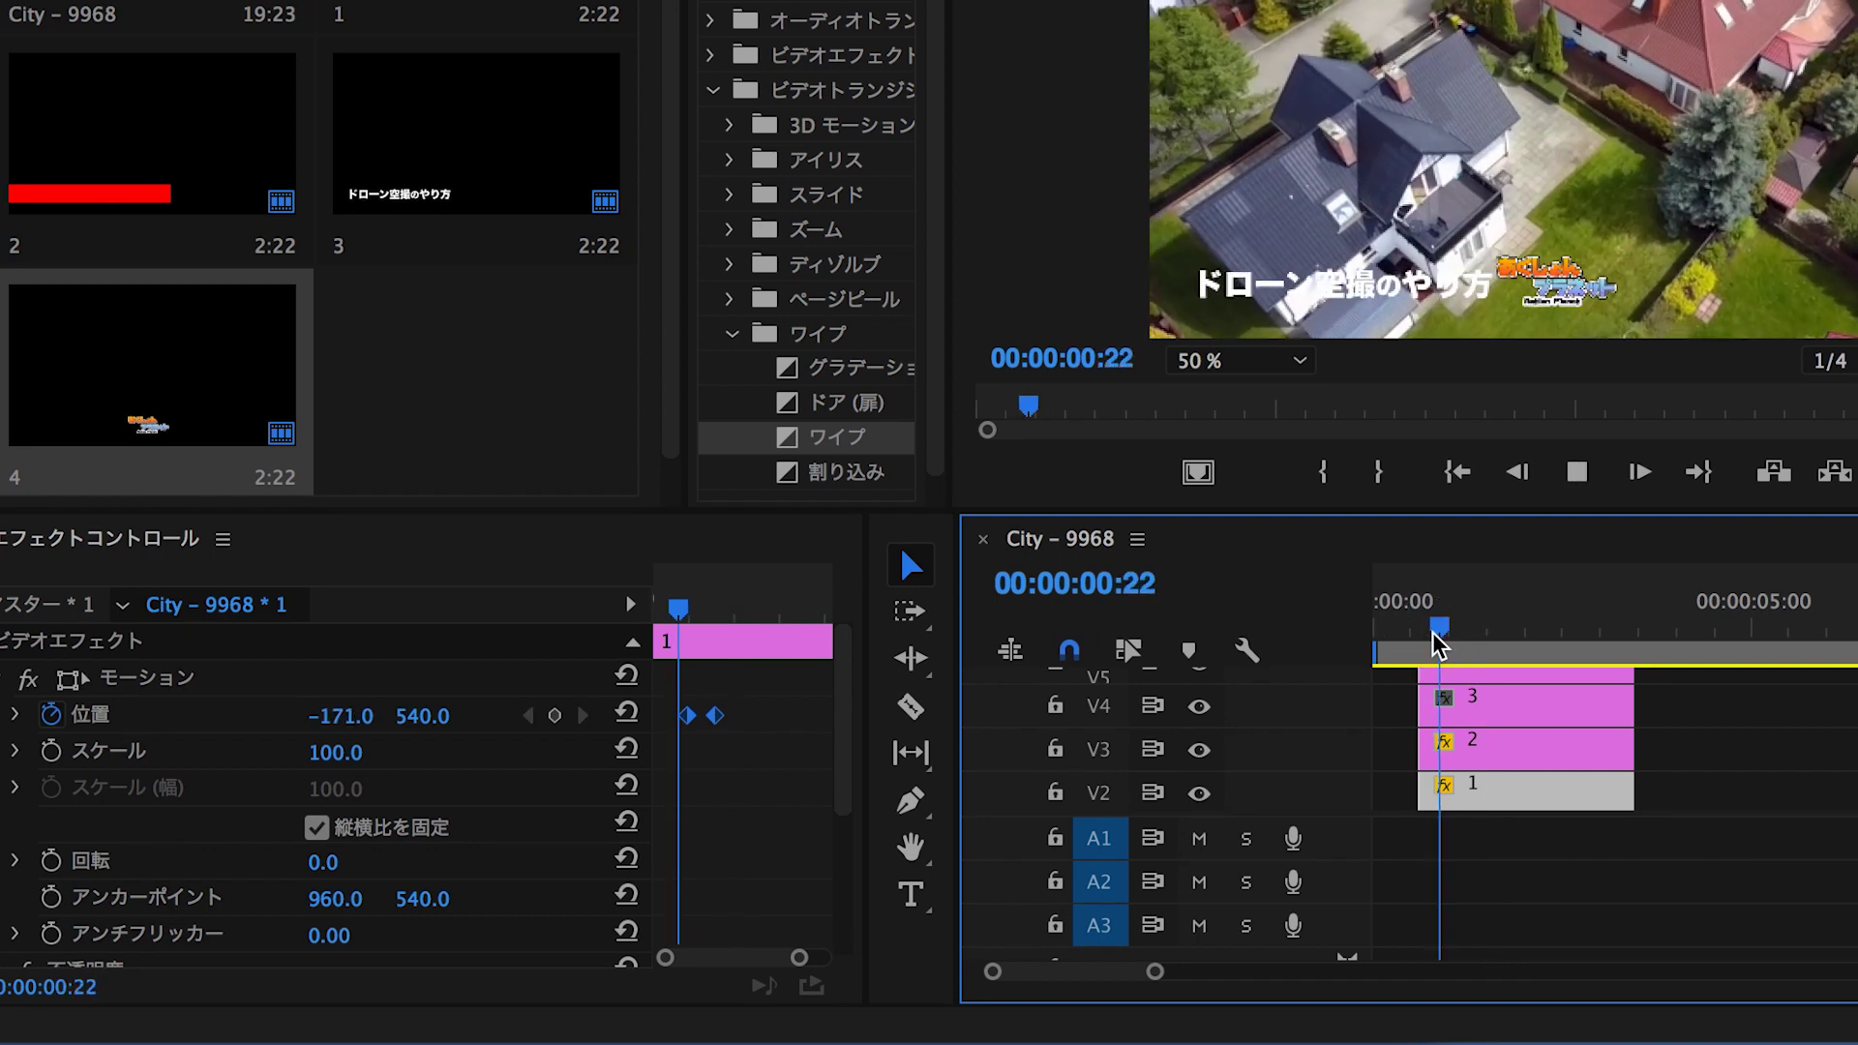
left_click(1433, 636)
key("space")
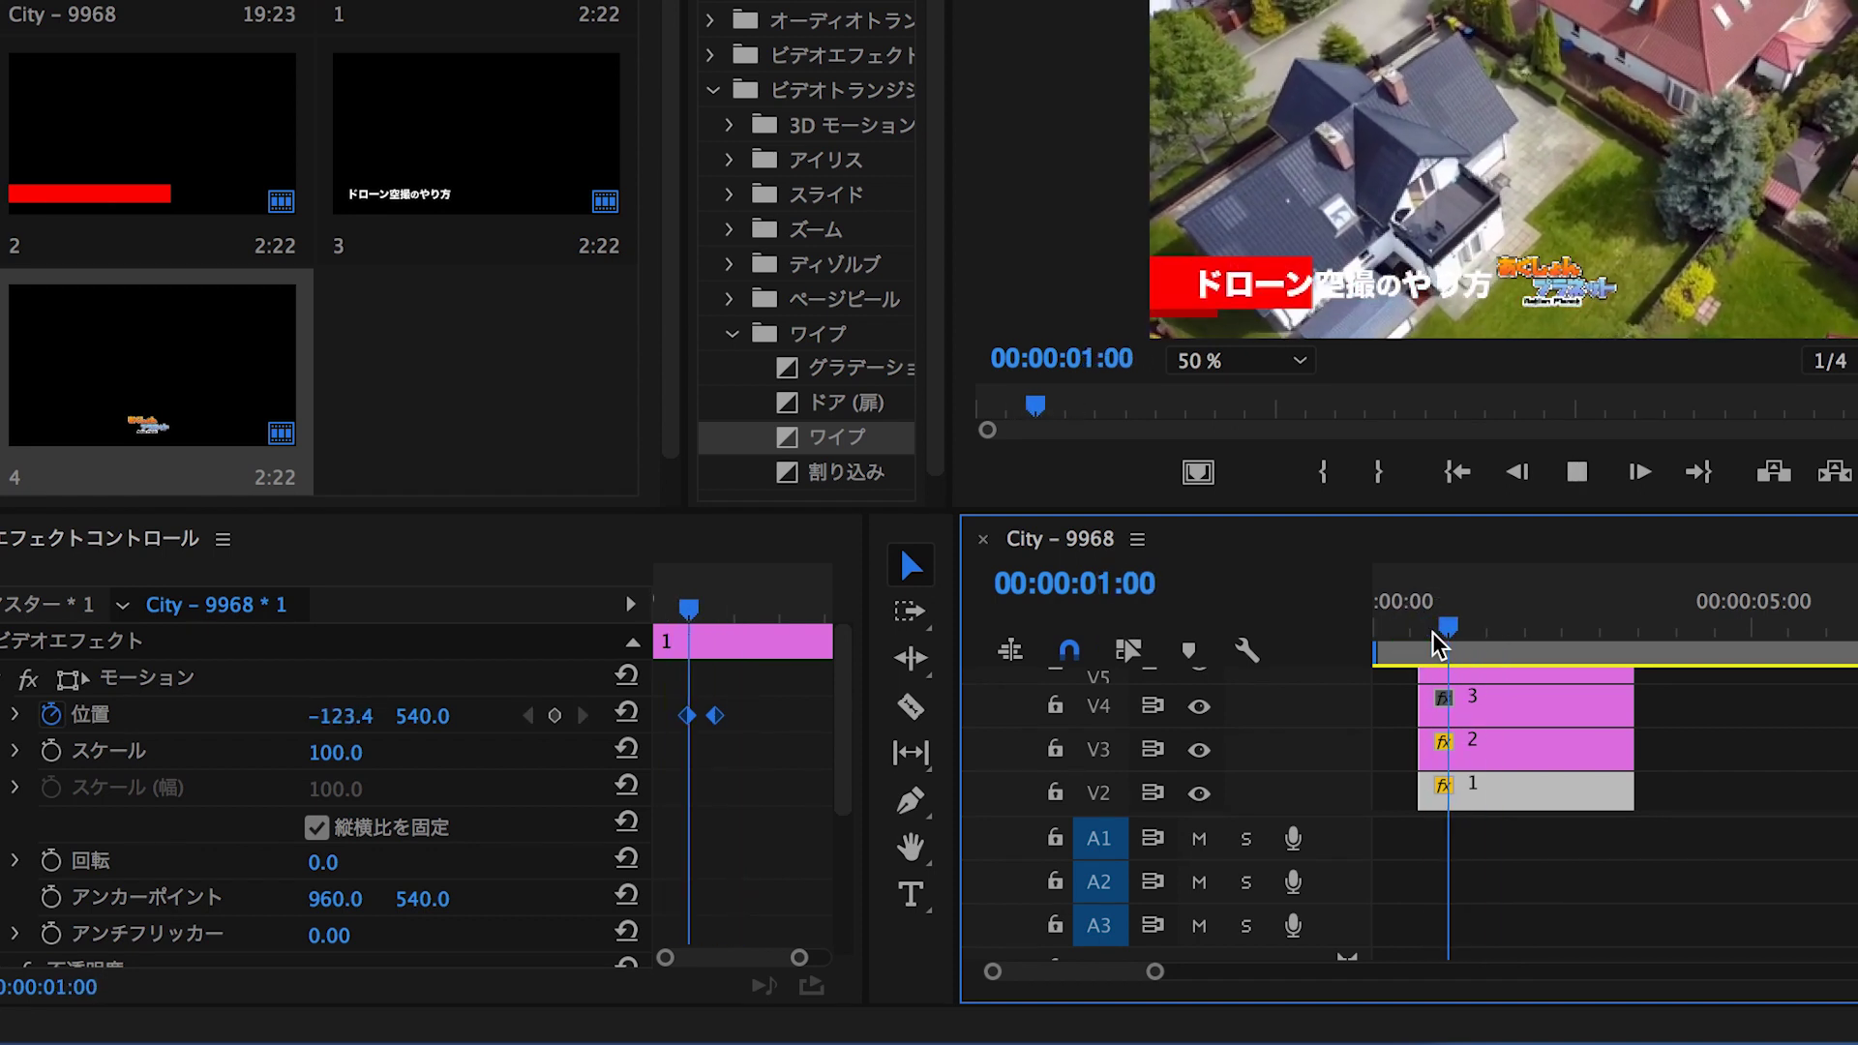
key("space")
Move to 00:00:00:22 and jump to clip 1's next Position keyframe
scroll(1524, 753, "down", 2)
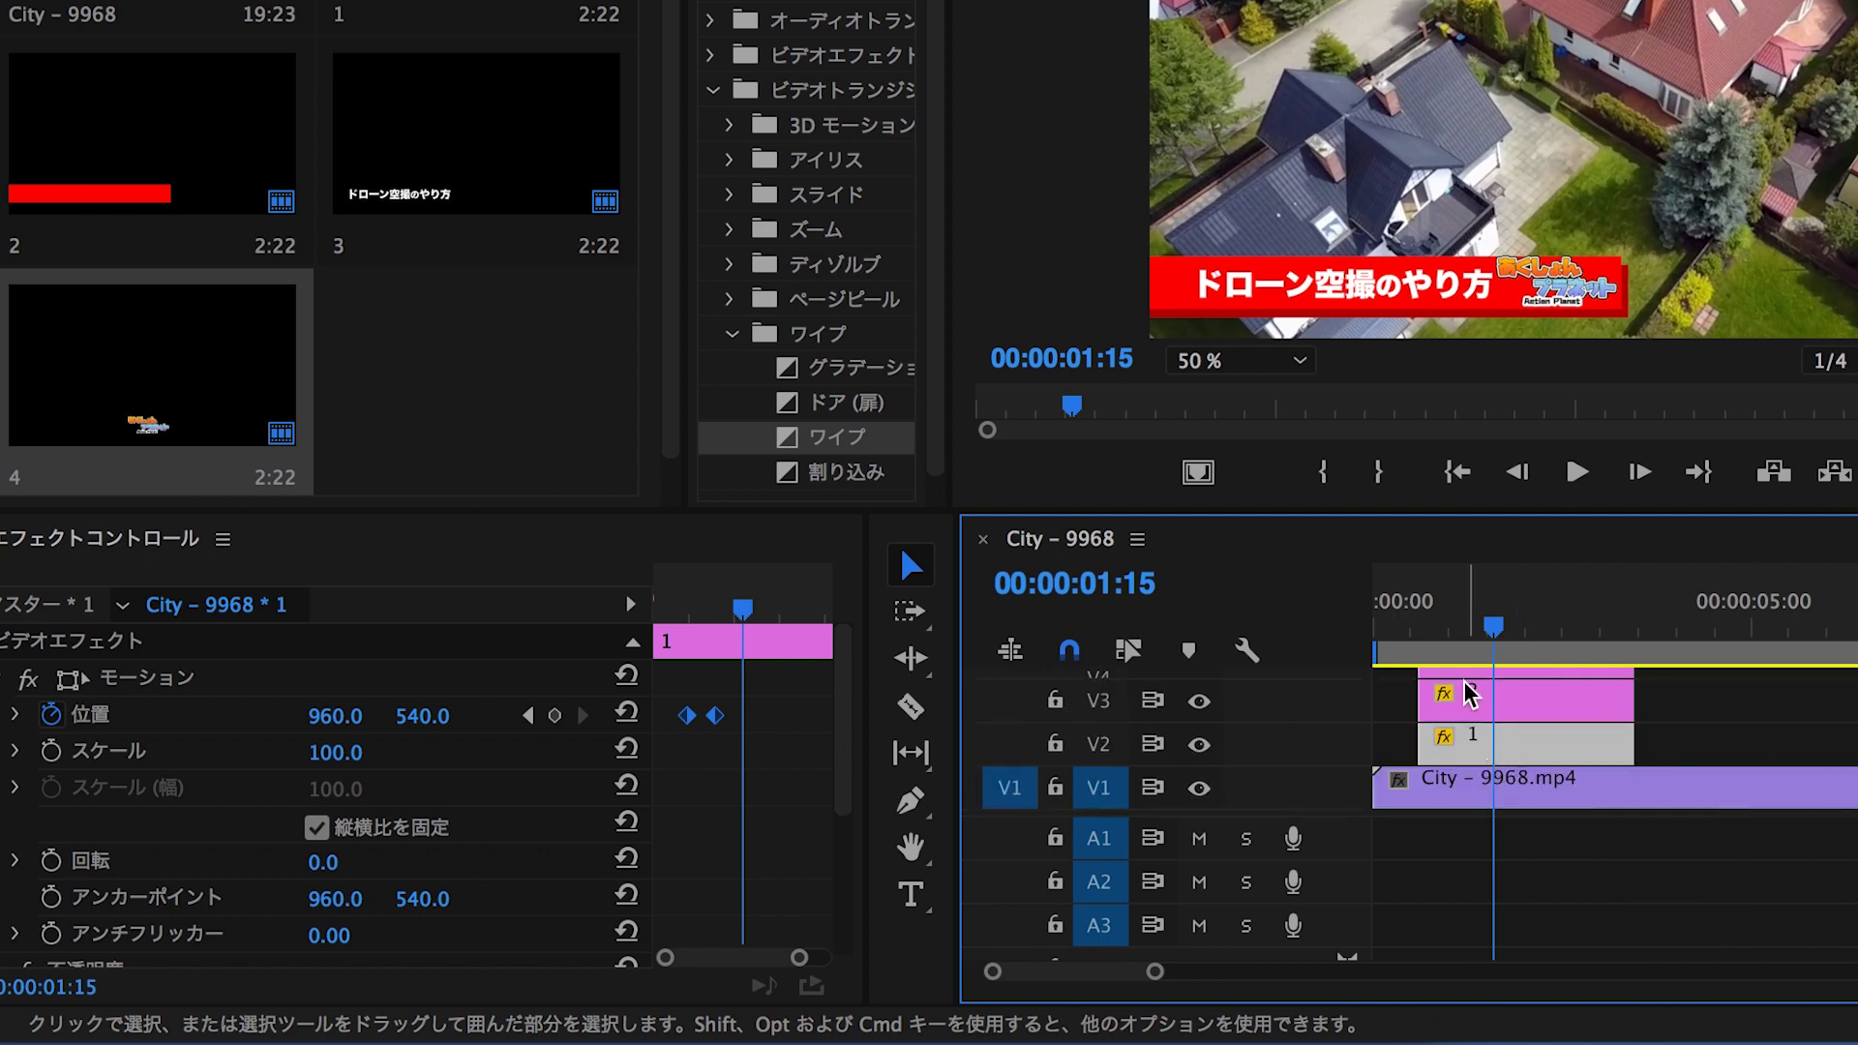
left_click(1440, 641)
left_click(582, 716)
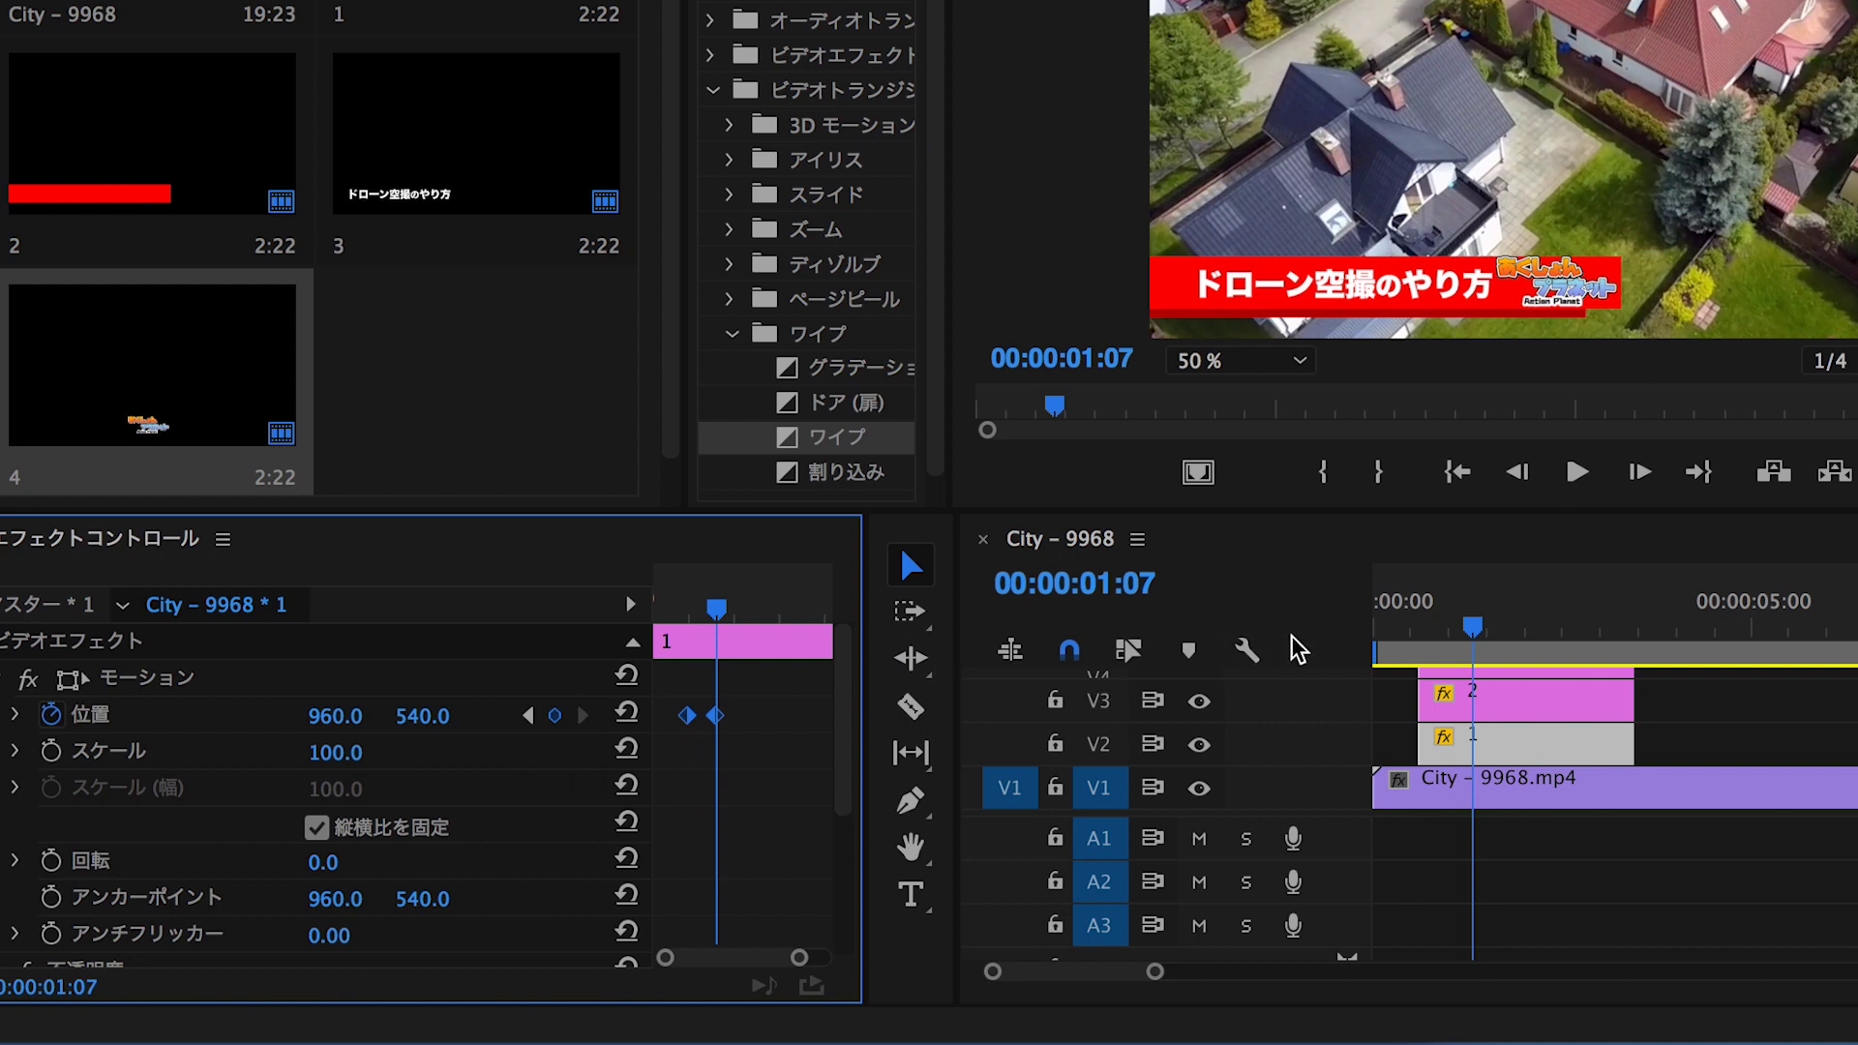
scroll(1510, 745, "up", 2)
Keyframe logo clip 4's Position from X -156 at 01:07 to its resting spot at 01:17
left_click(1510, 716)
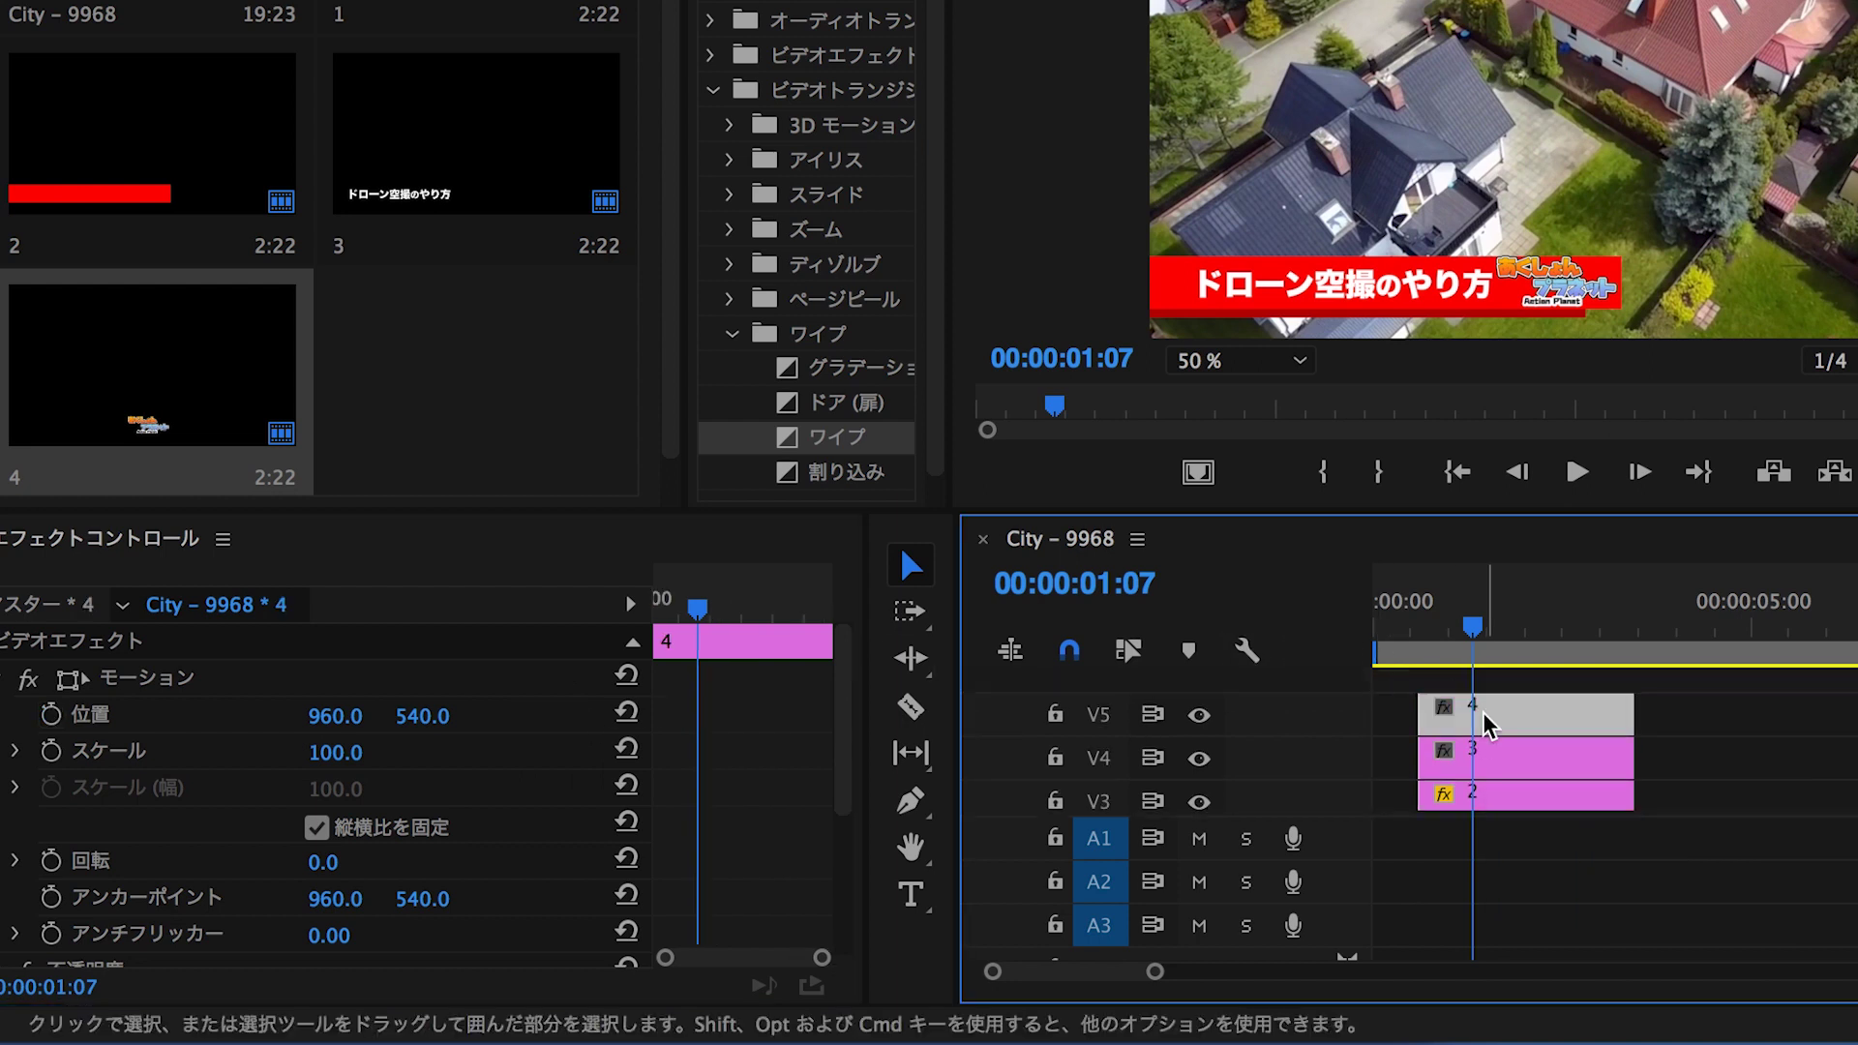
left_click(50, 715)
key("shift+Right")
key("shift+Right")
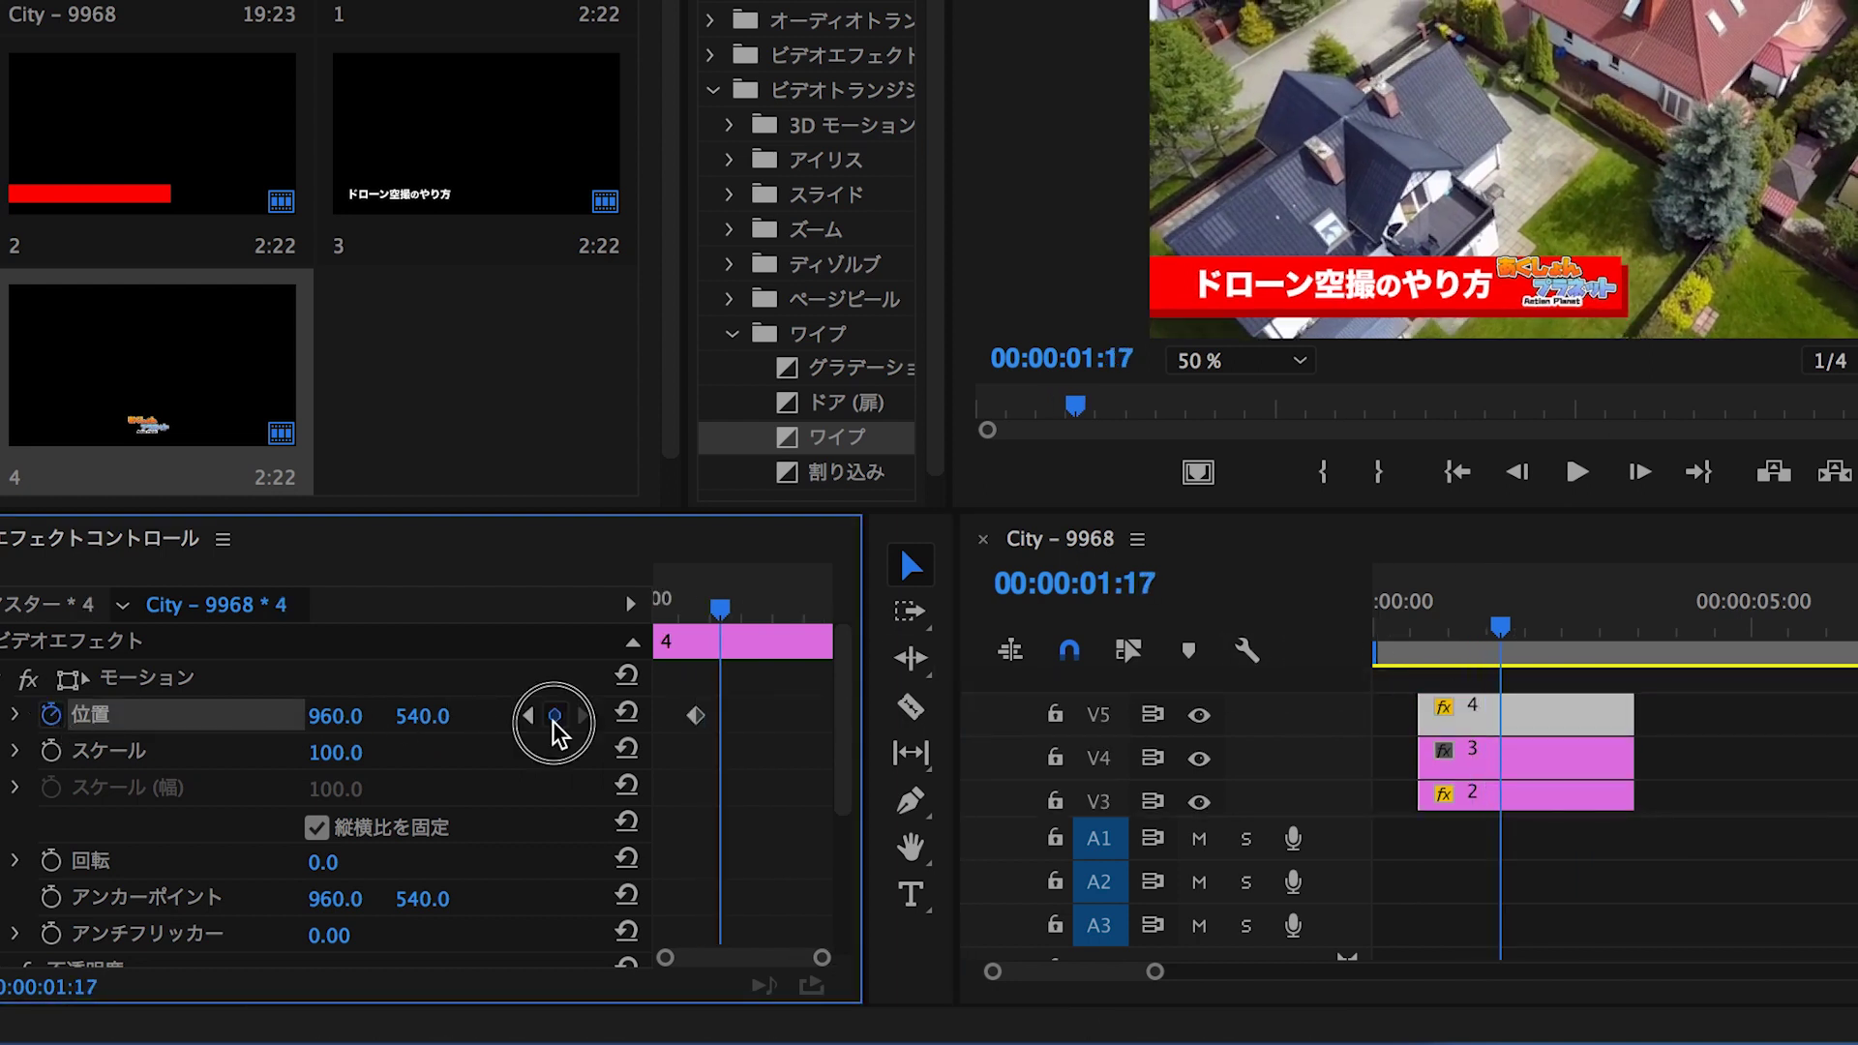
left_click(555, 716)
left_click(529, 716)
left_click_drag(335, 716, 194, 716)
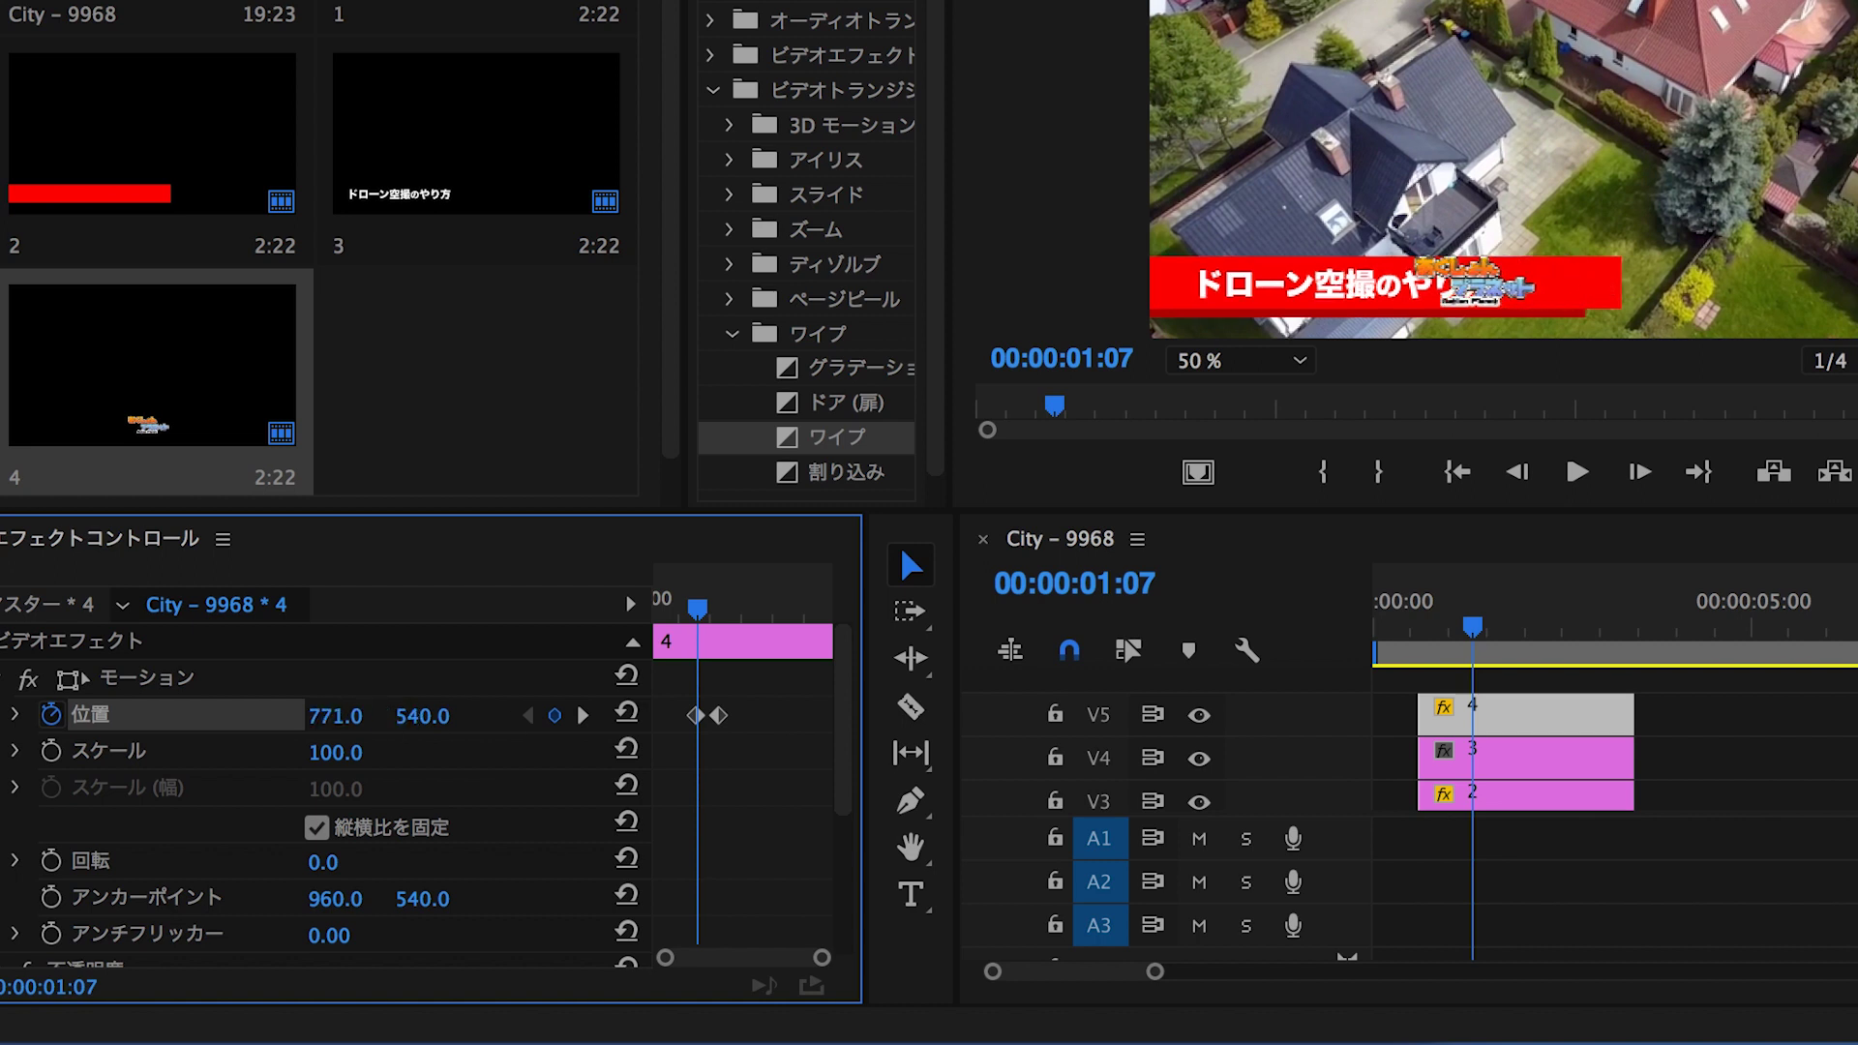
mouse_move(335, 716)
left_mouse_down()
mouse_move(291, 716)
mouse_move(332, 717)
left_mouse_up()
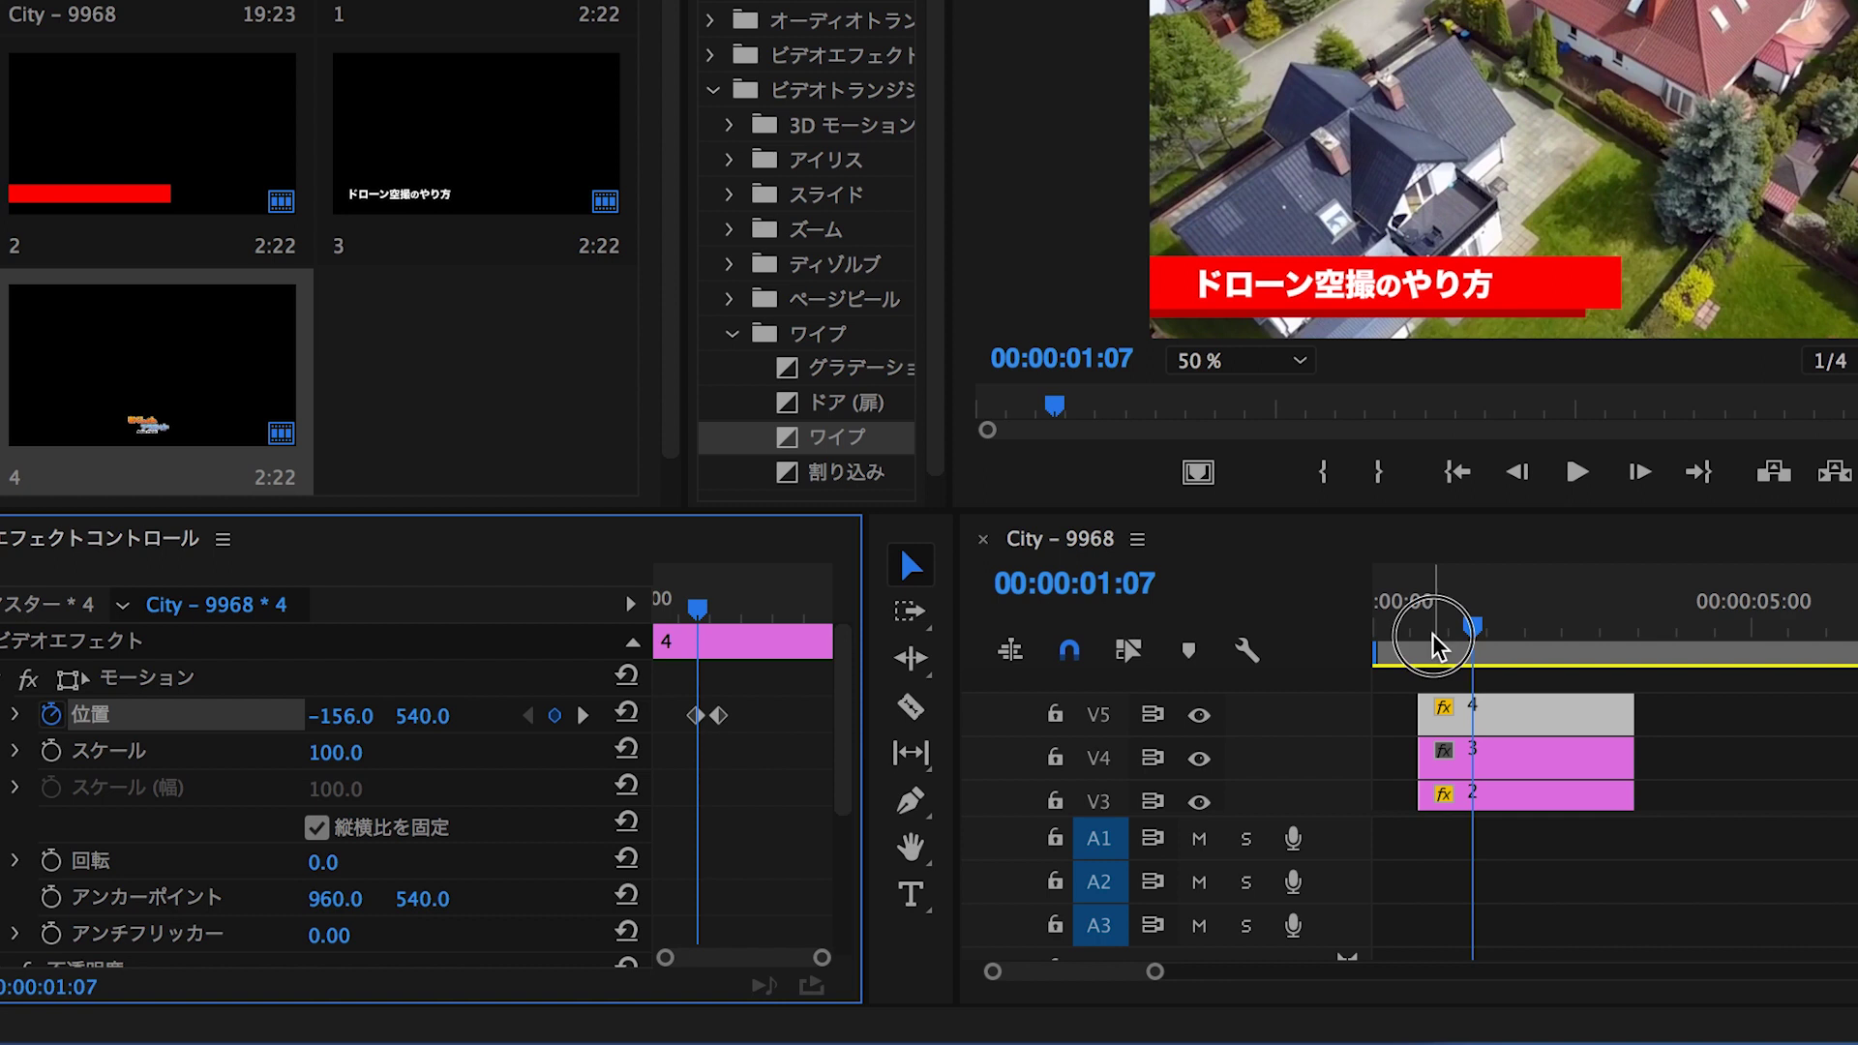
Preview the logo slide-in from 00:00:00:19 a couple of times
left_click(1433, 646)
key("space")
key("space")
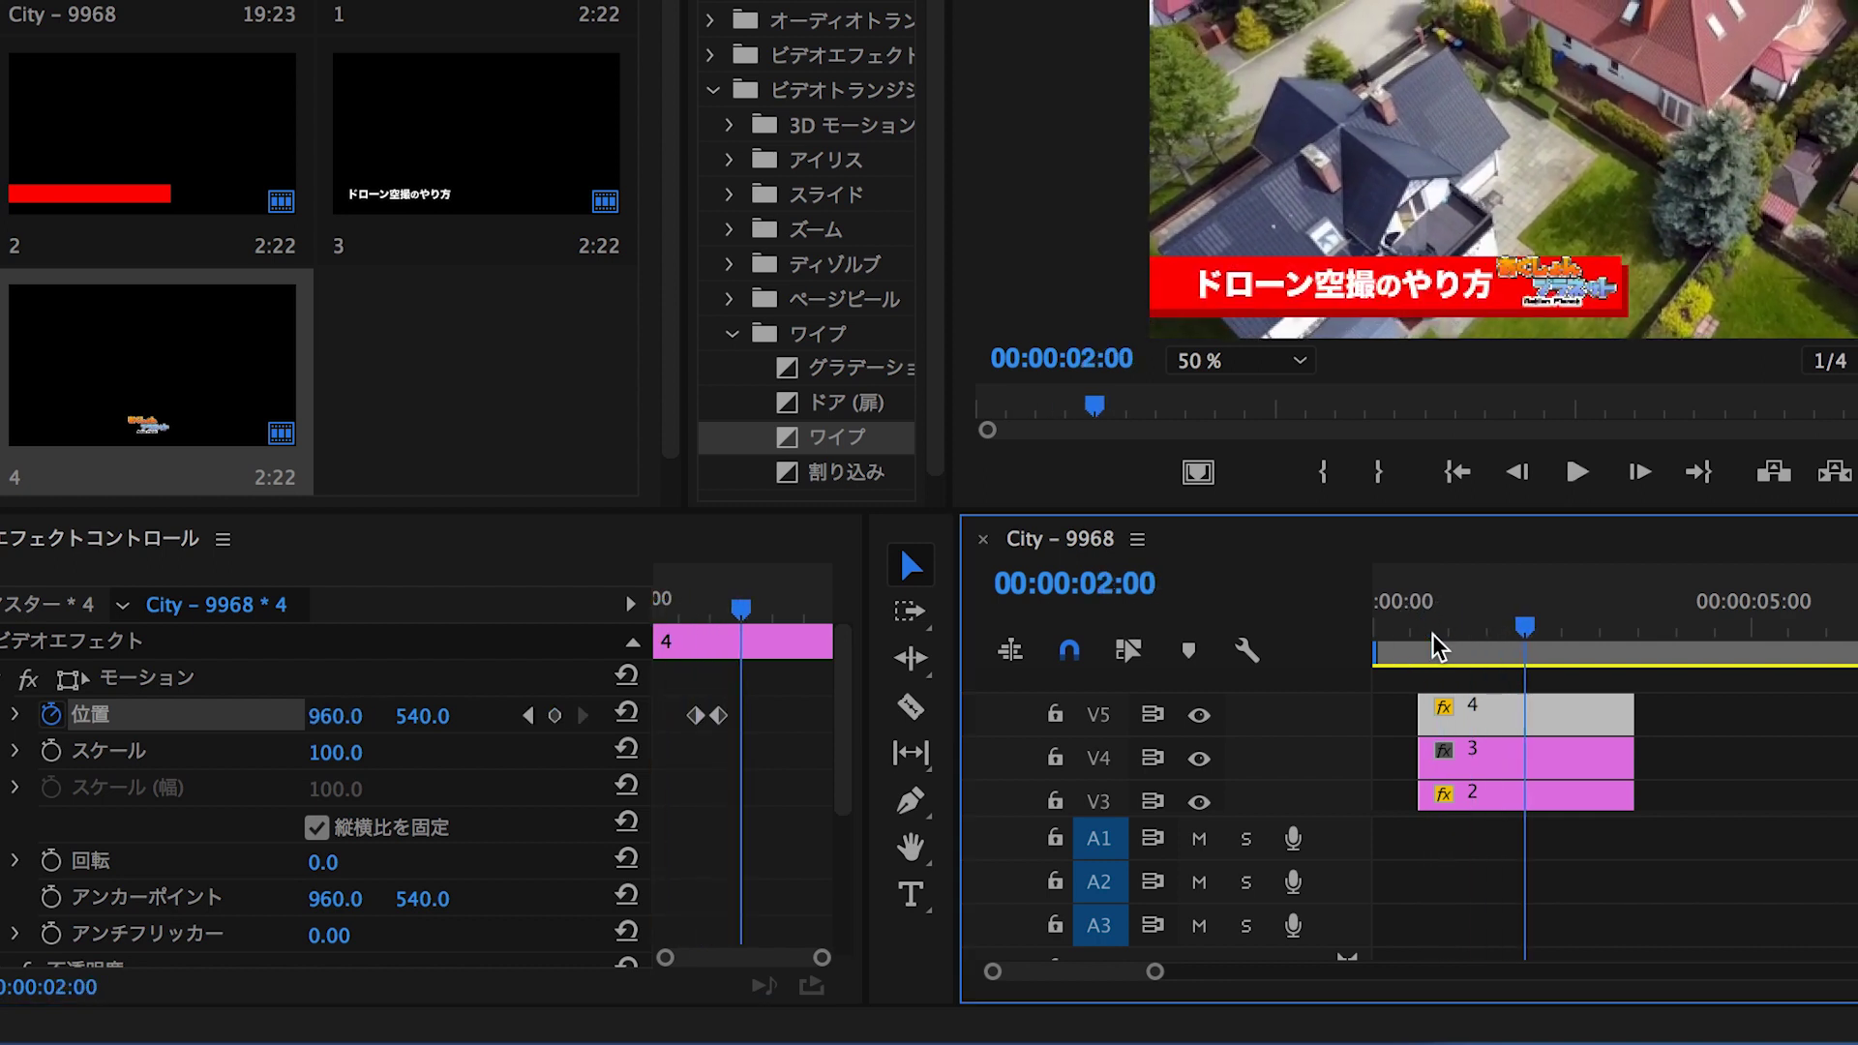
left_click(1432, 646)
key("space")
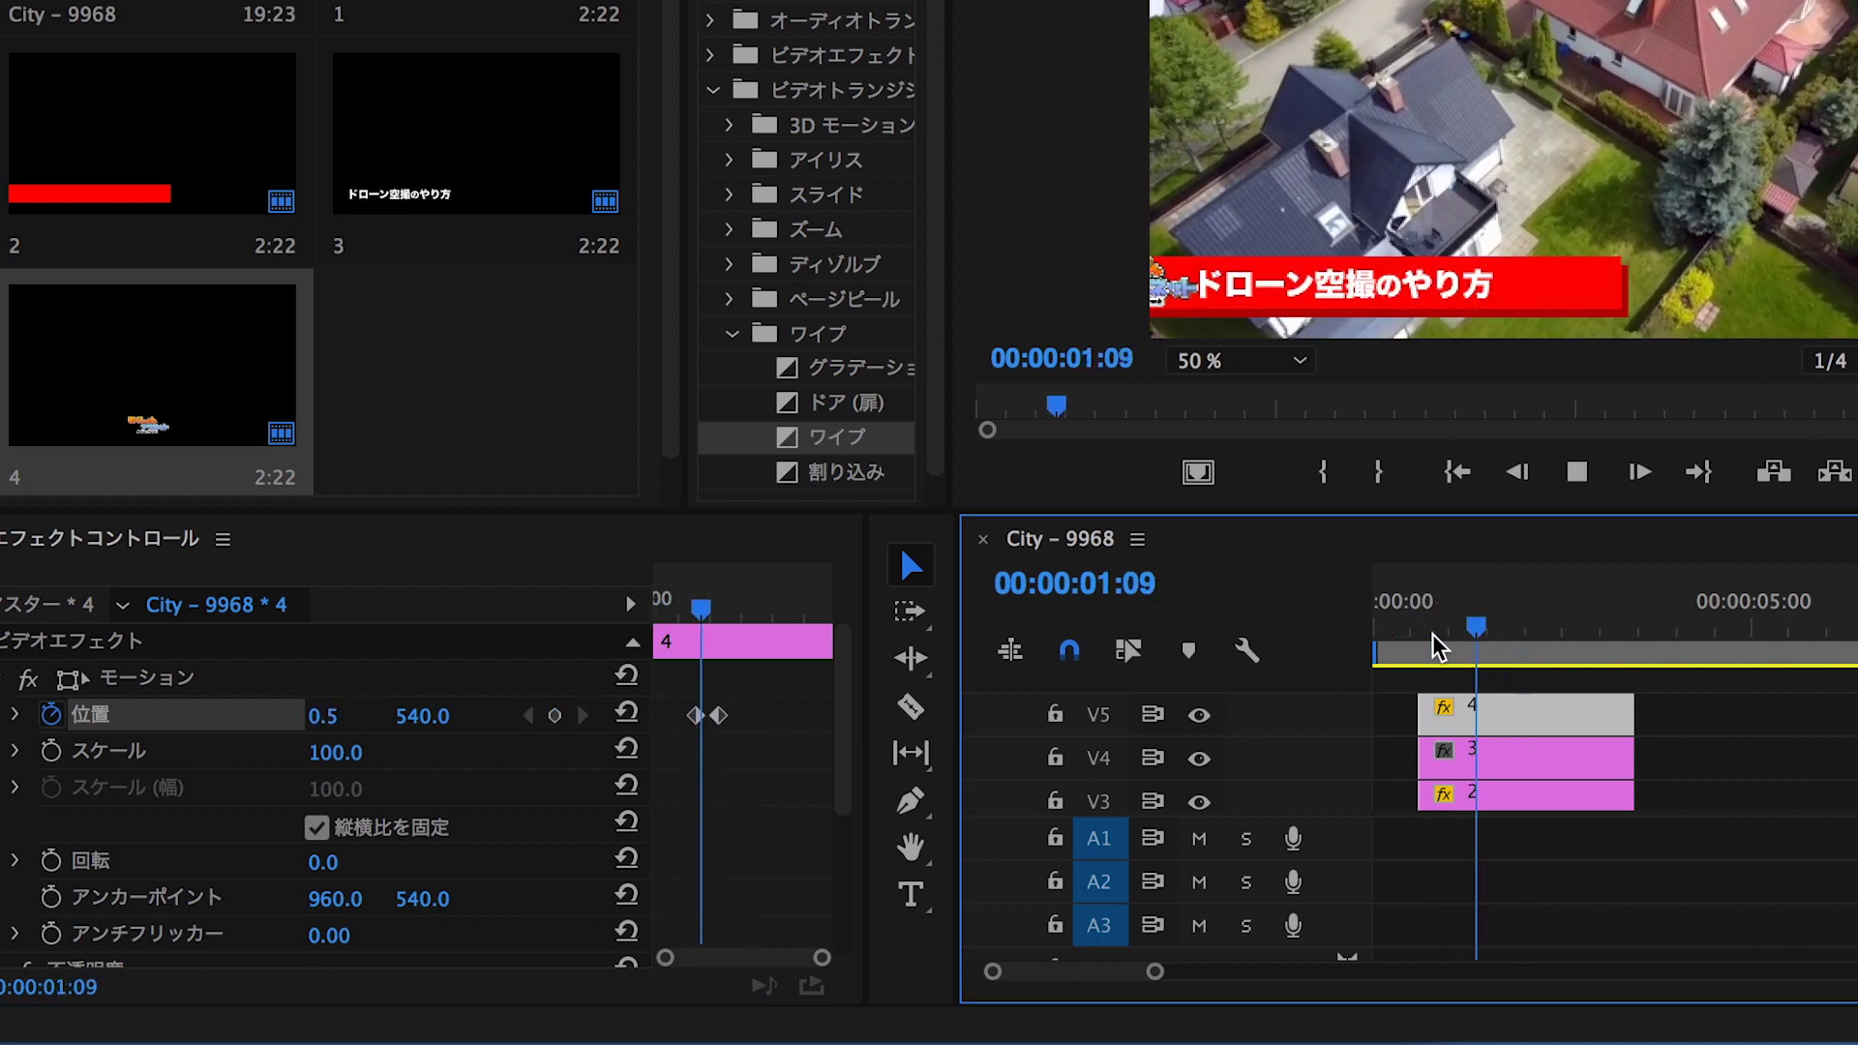
key("space")
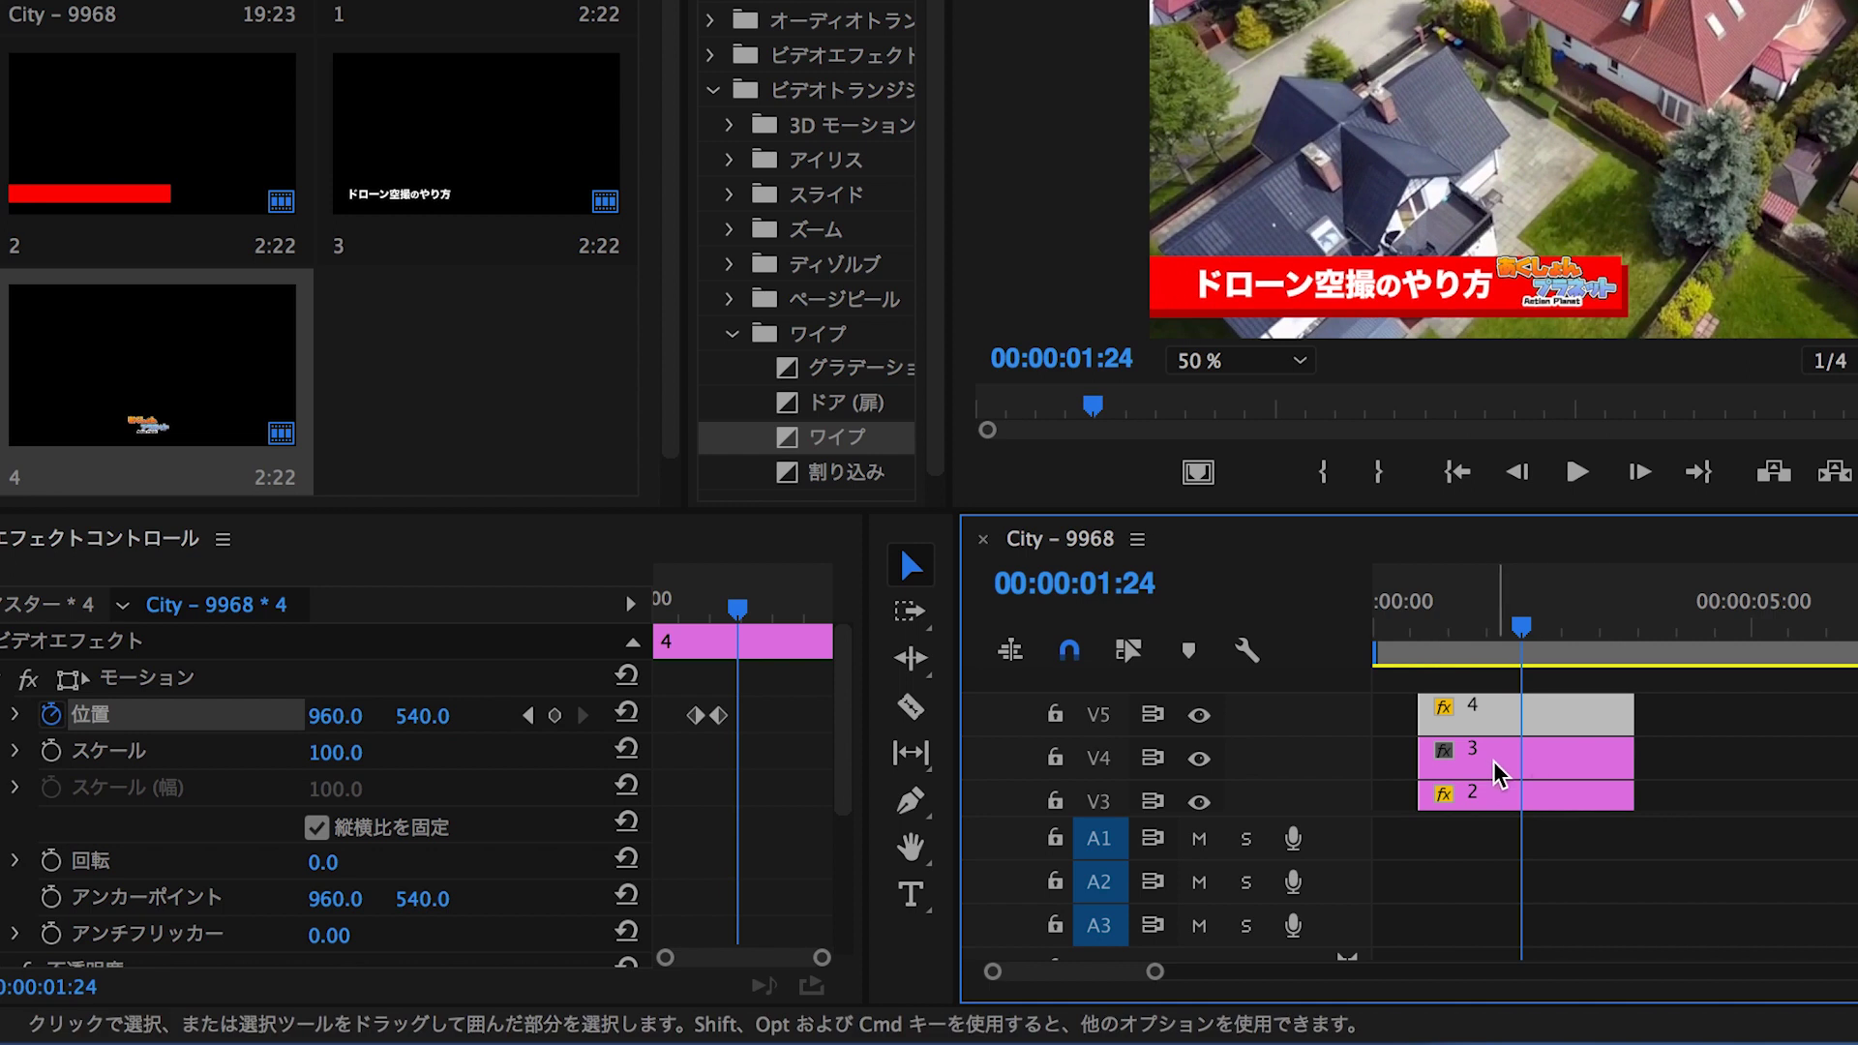
left_click(1499, 774)
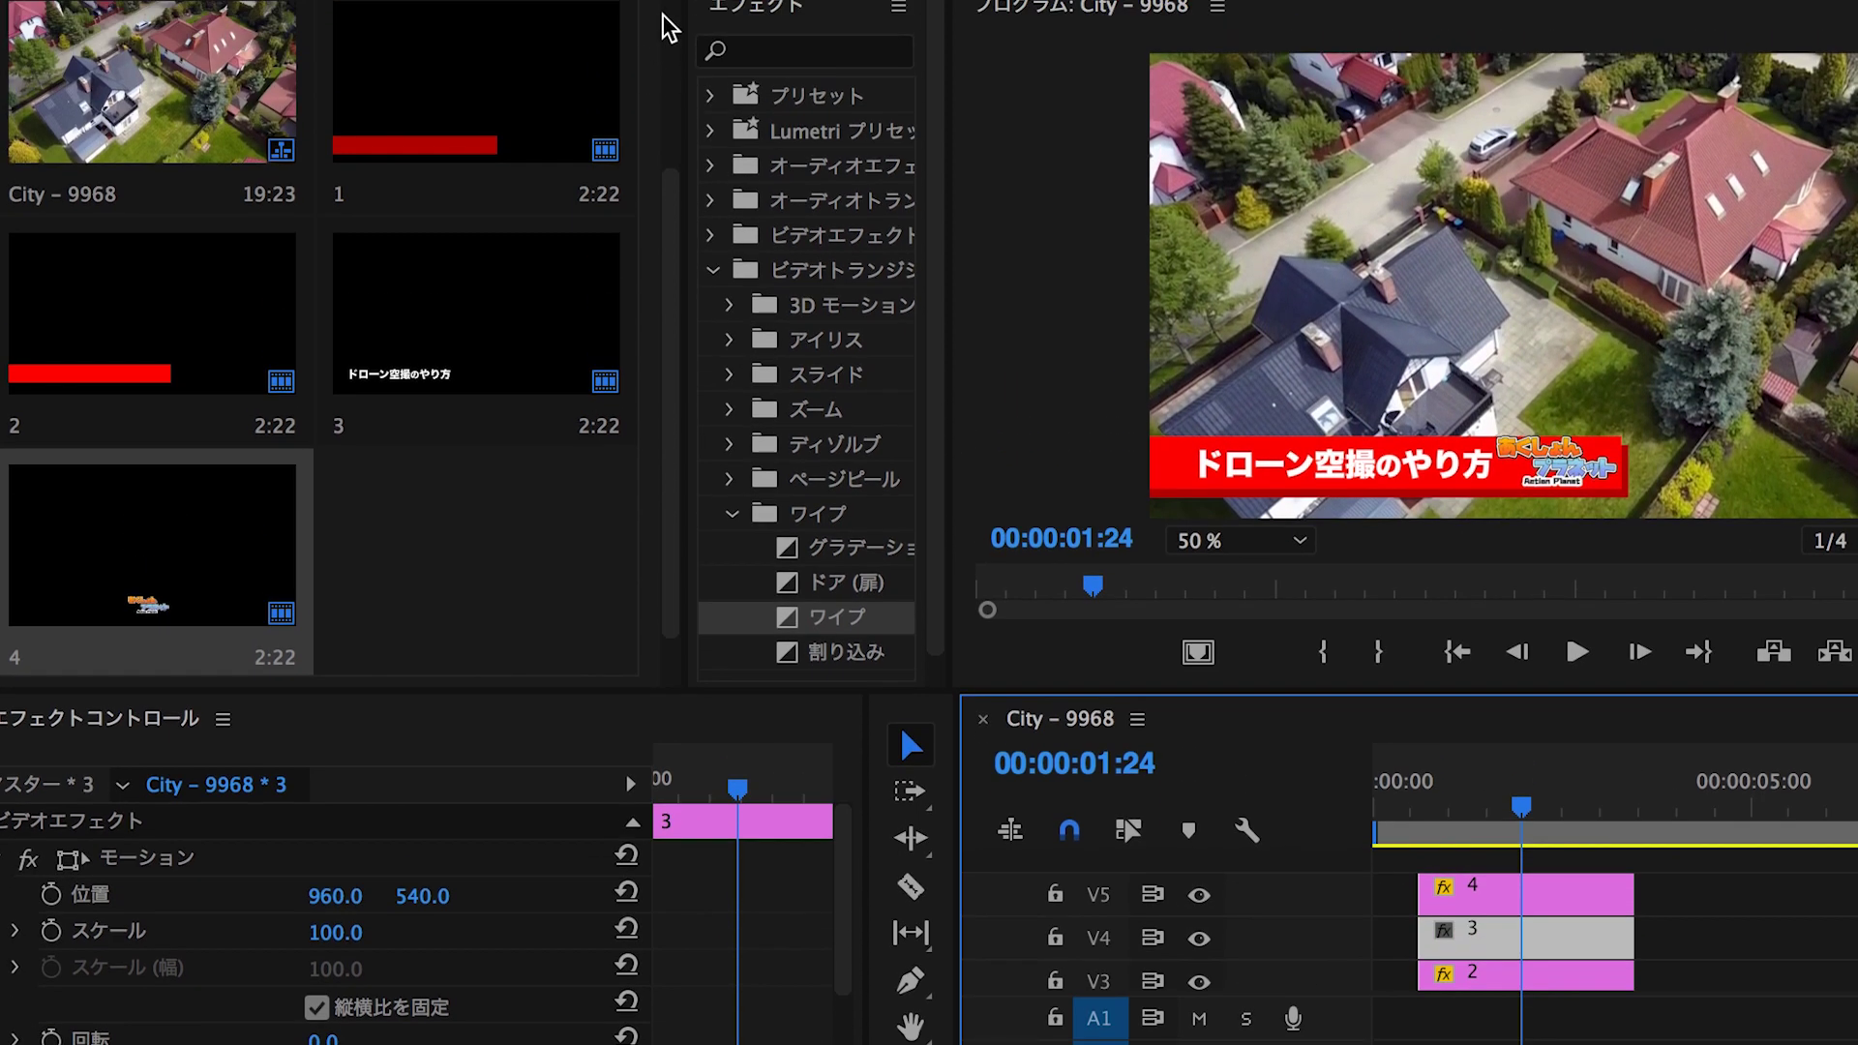
Find the クロップ (Crop) effect and apply it to title text clip 3 on V4
left_click(794, 54)
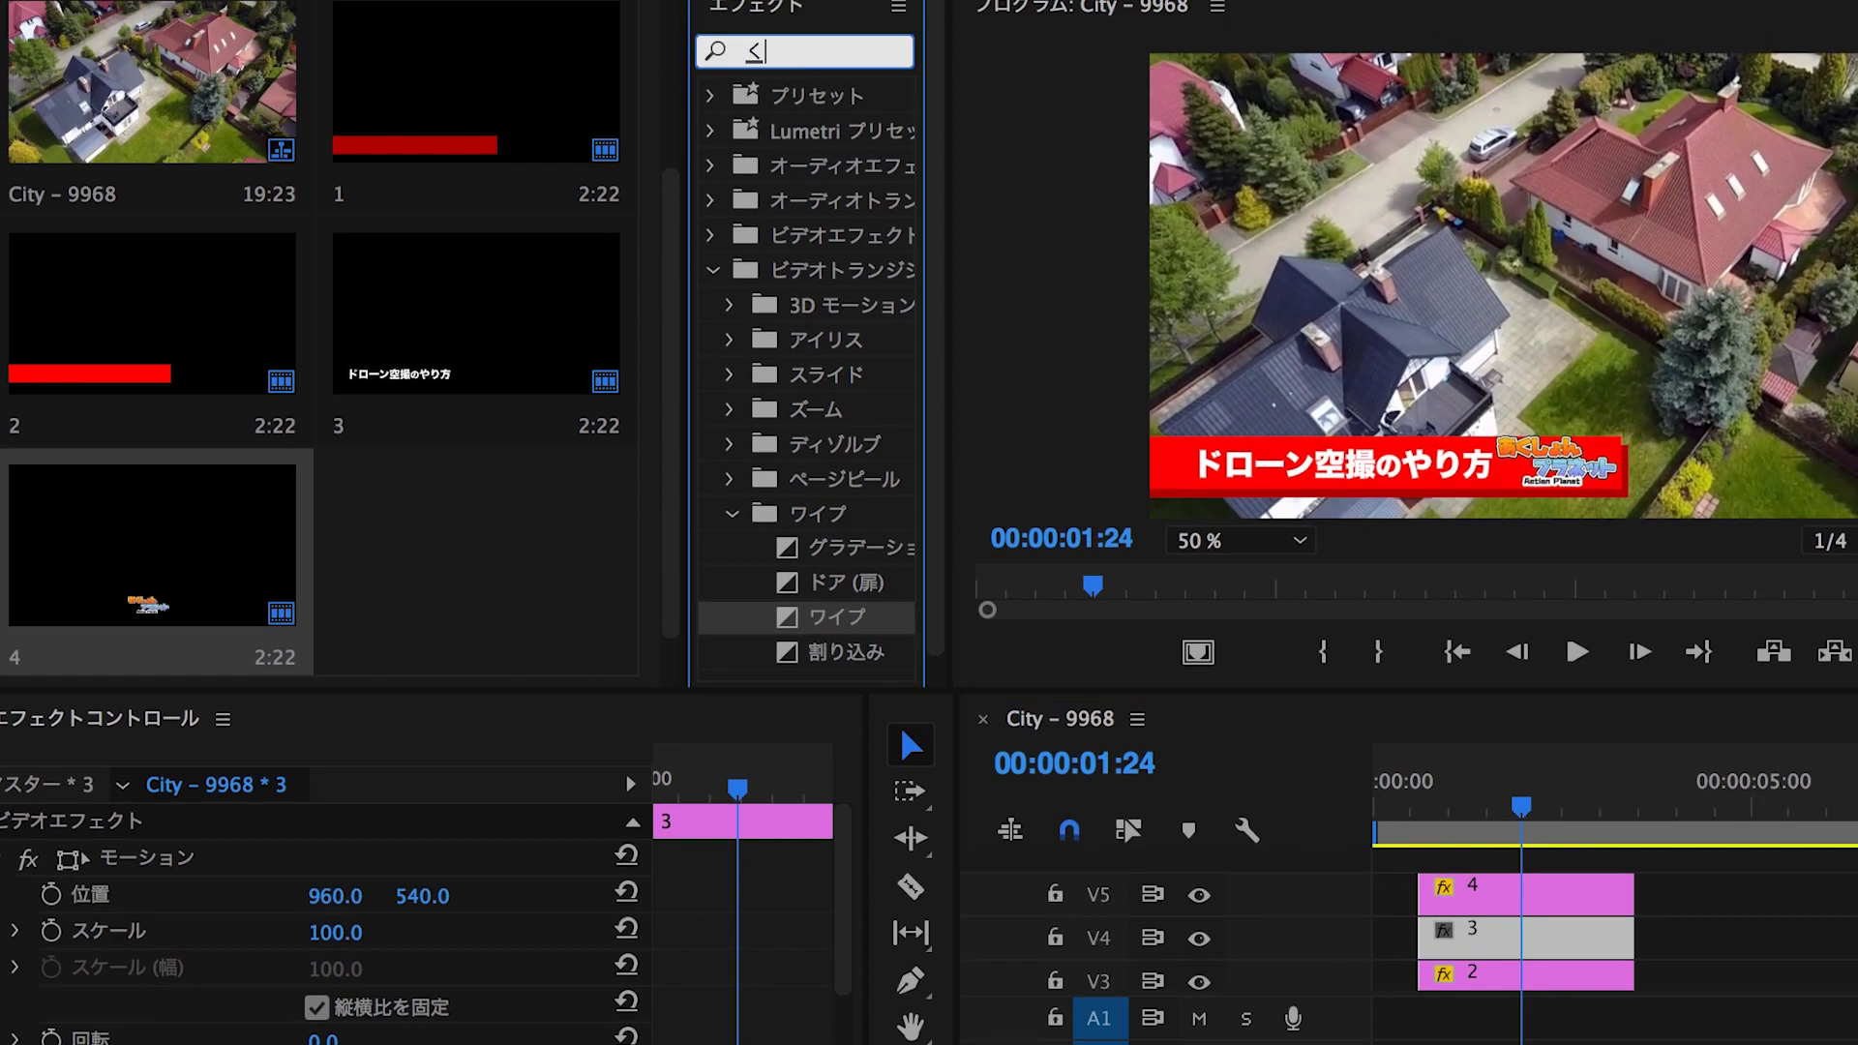
type("ロップ")
key("Return")
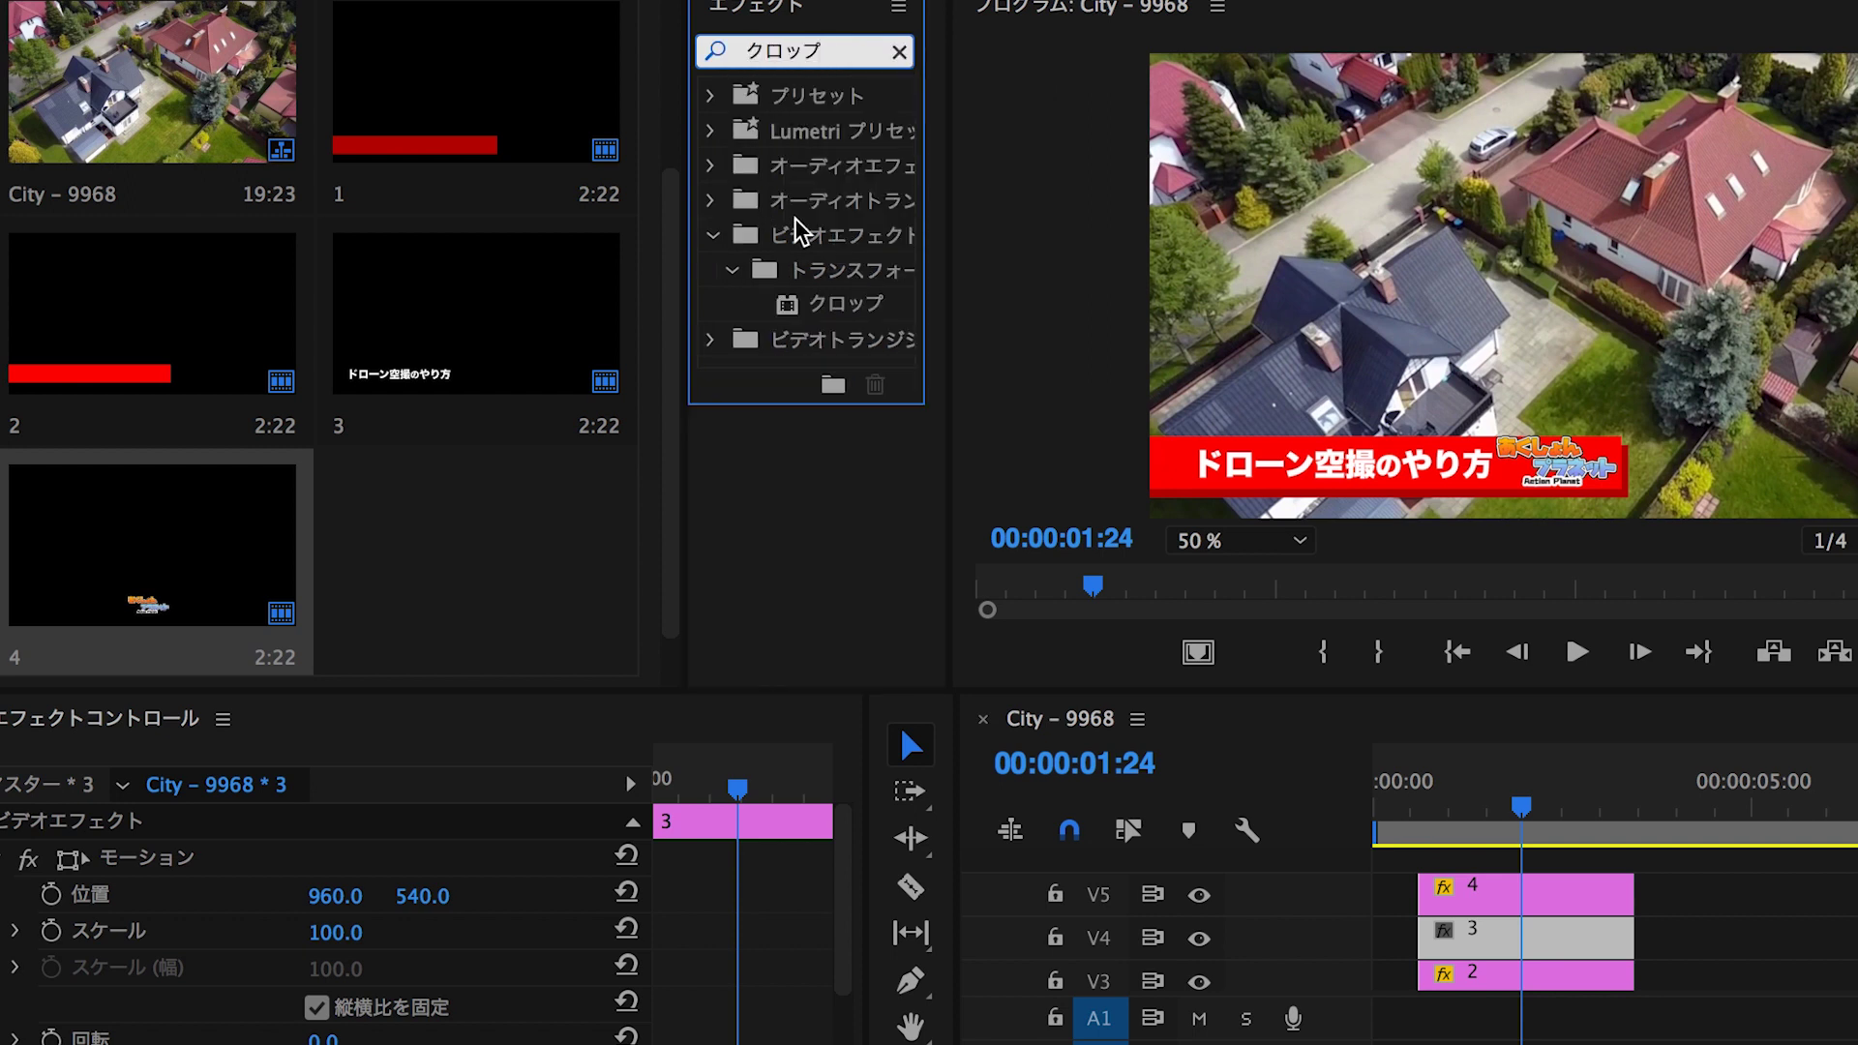
mouse_move(834, 304)
left_mouse_down()
mouse_move(1527, 833)
mouse_move(1474, 767)
left_mouse_up()
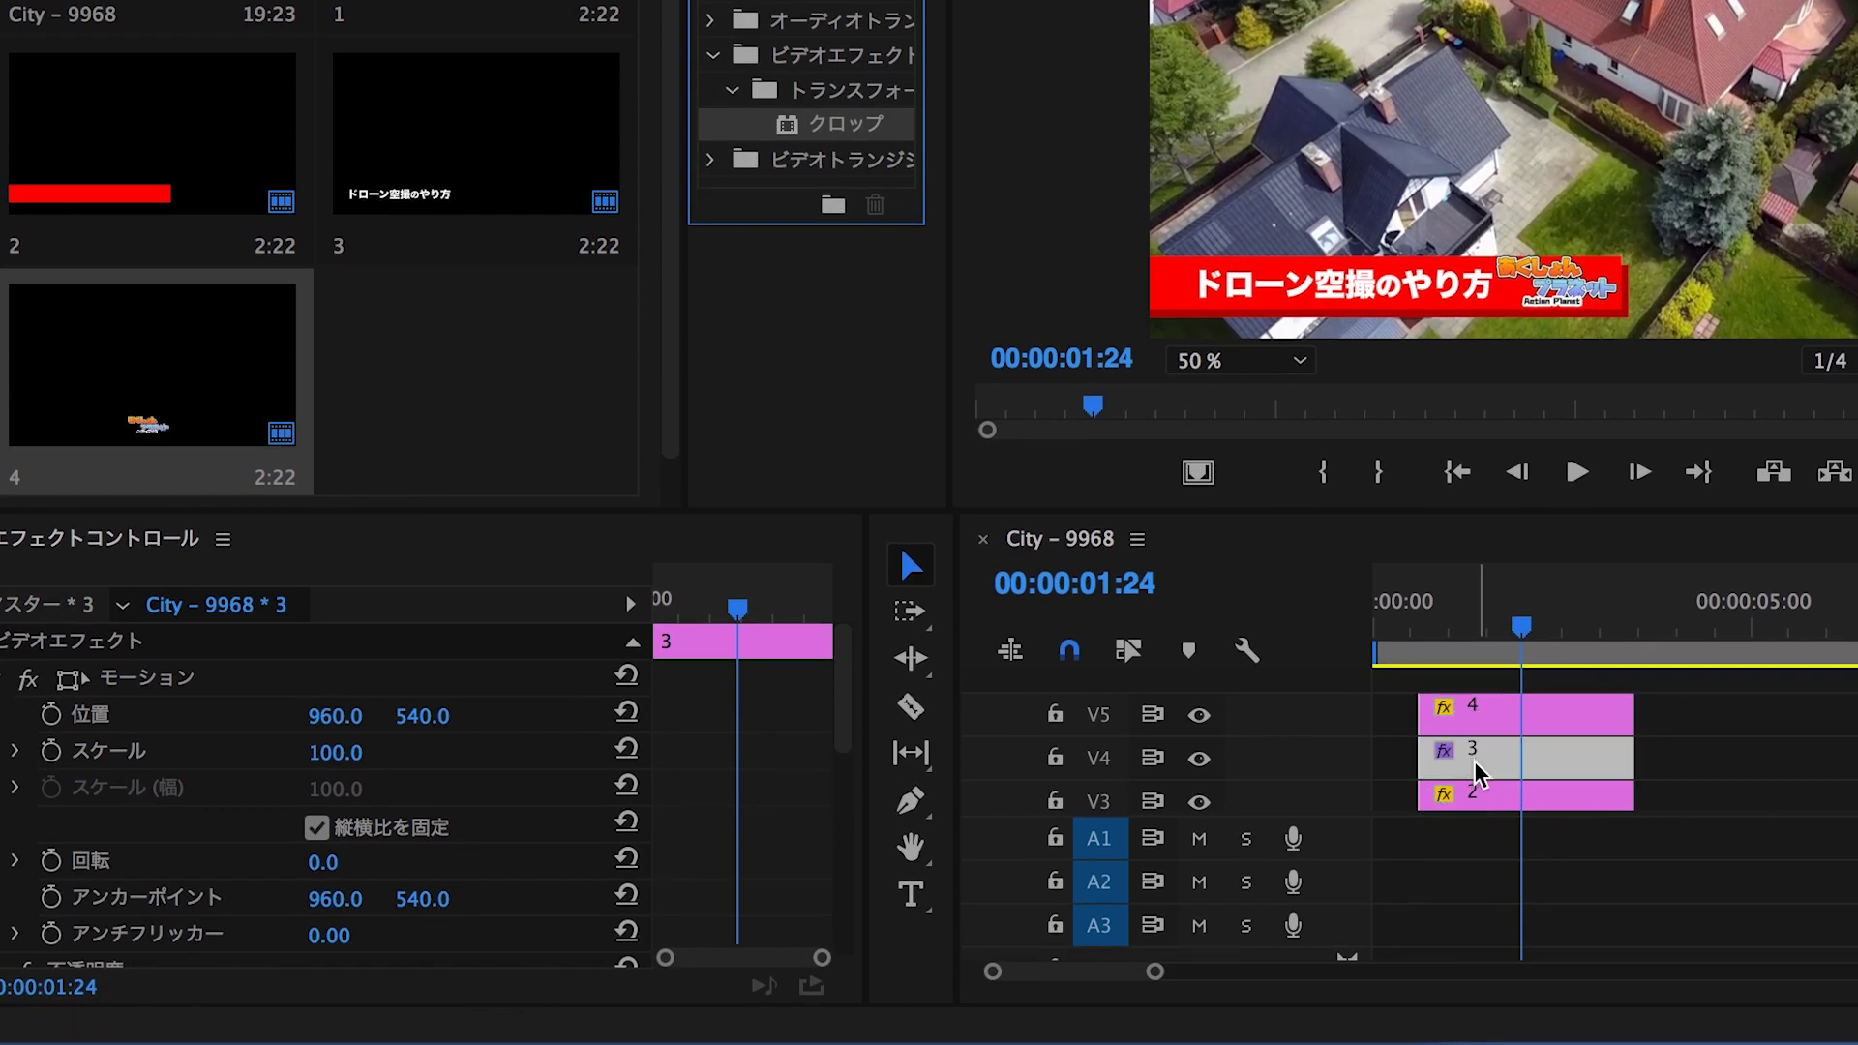
Crop the title fully from the right (右 100%) and step back to 01:09
left_click(1478, 775)
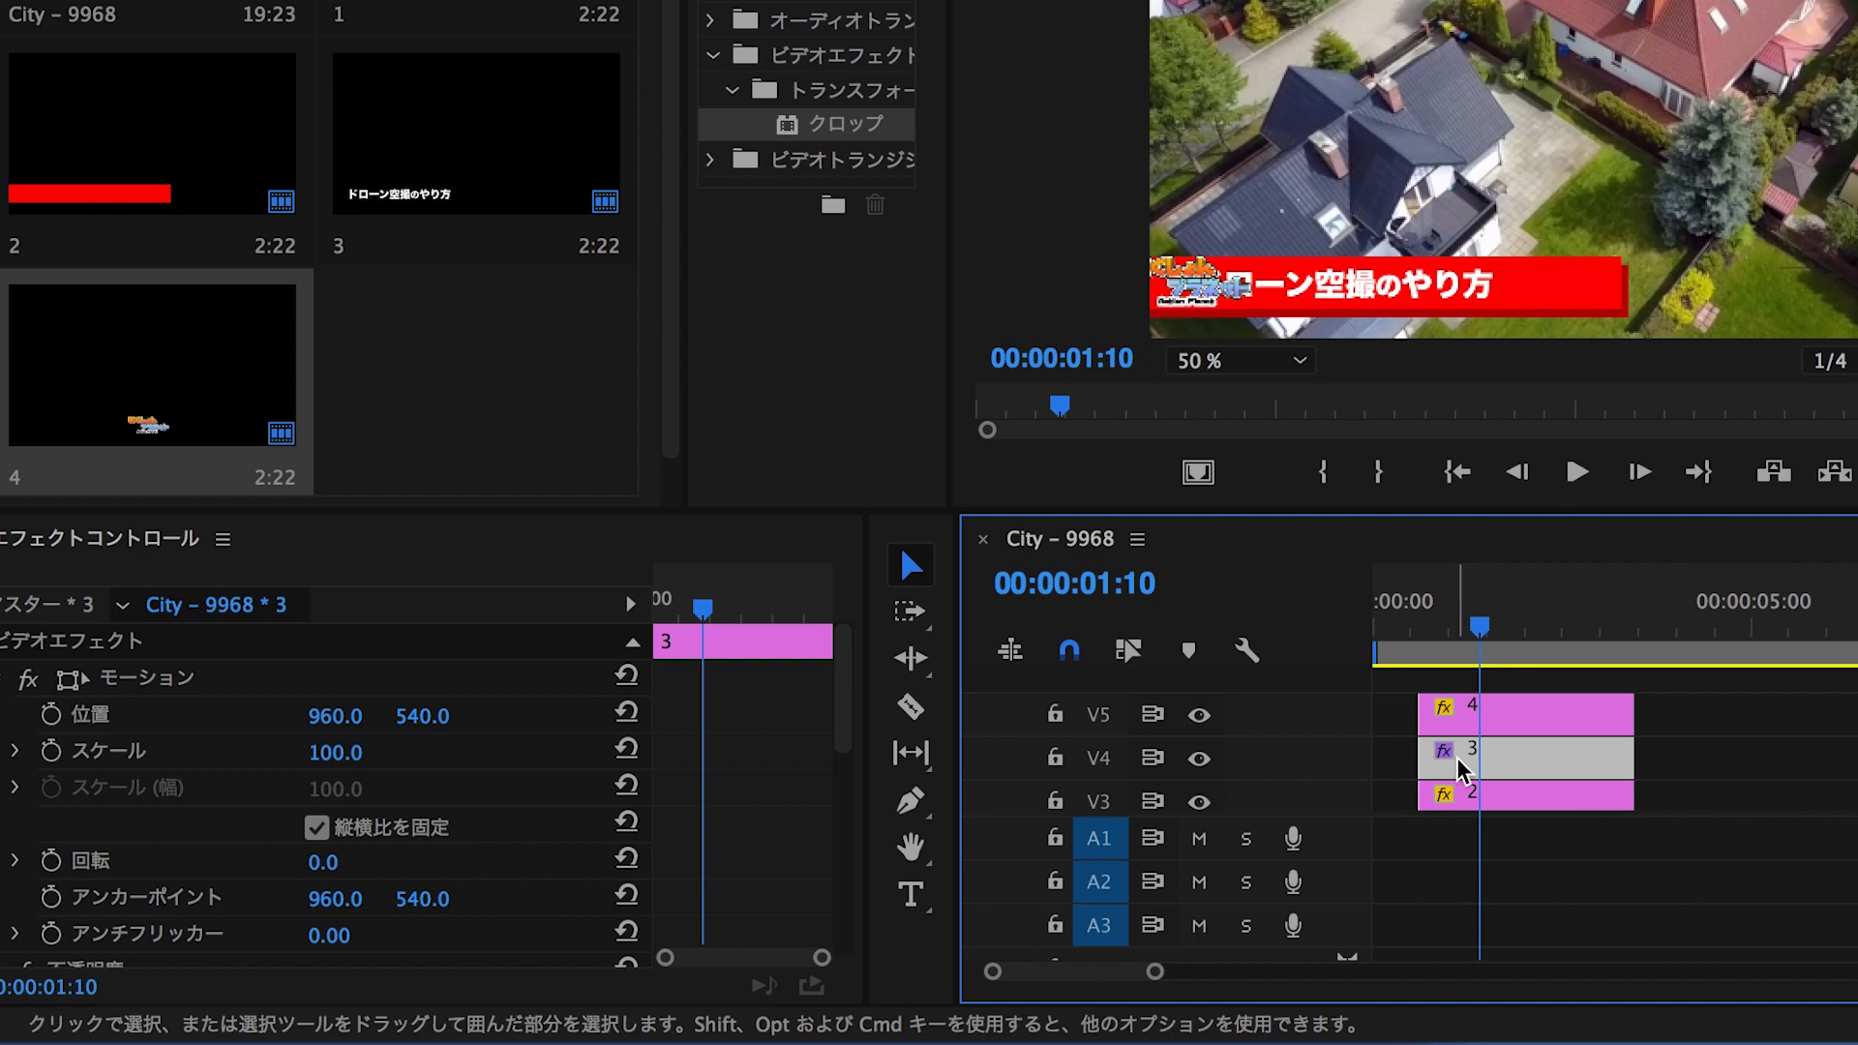
scroll(516, 803, "down", 5)
scroll(516, 804, "down", 3)
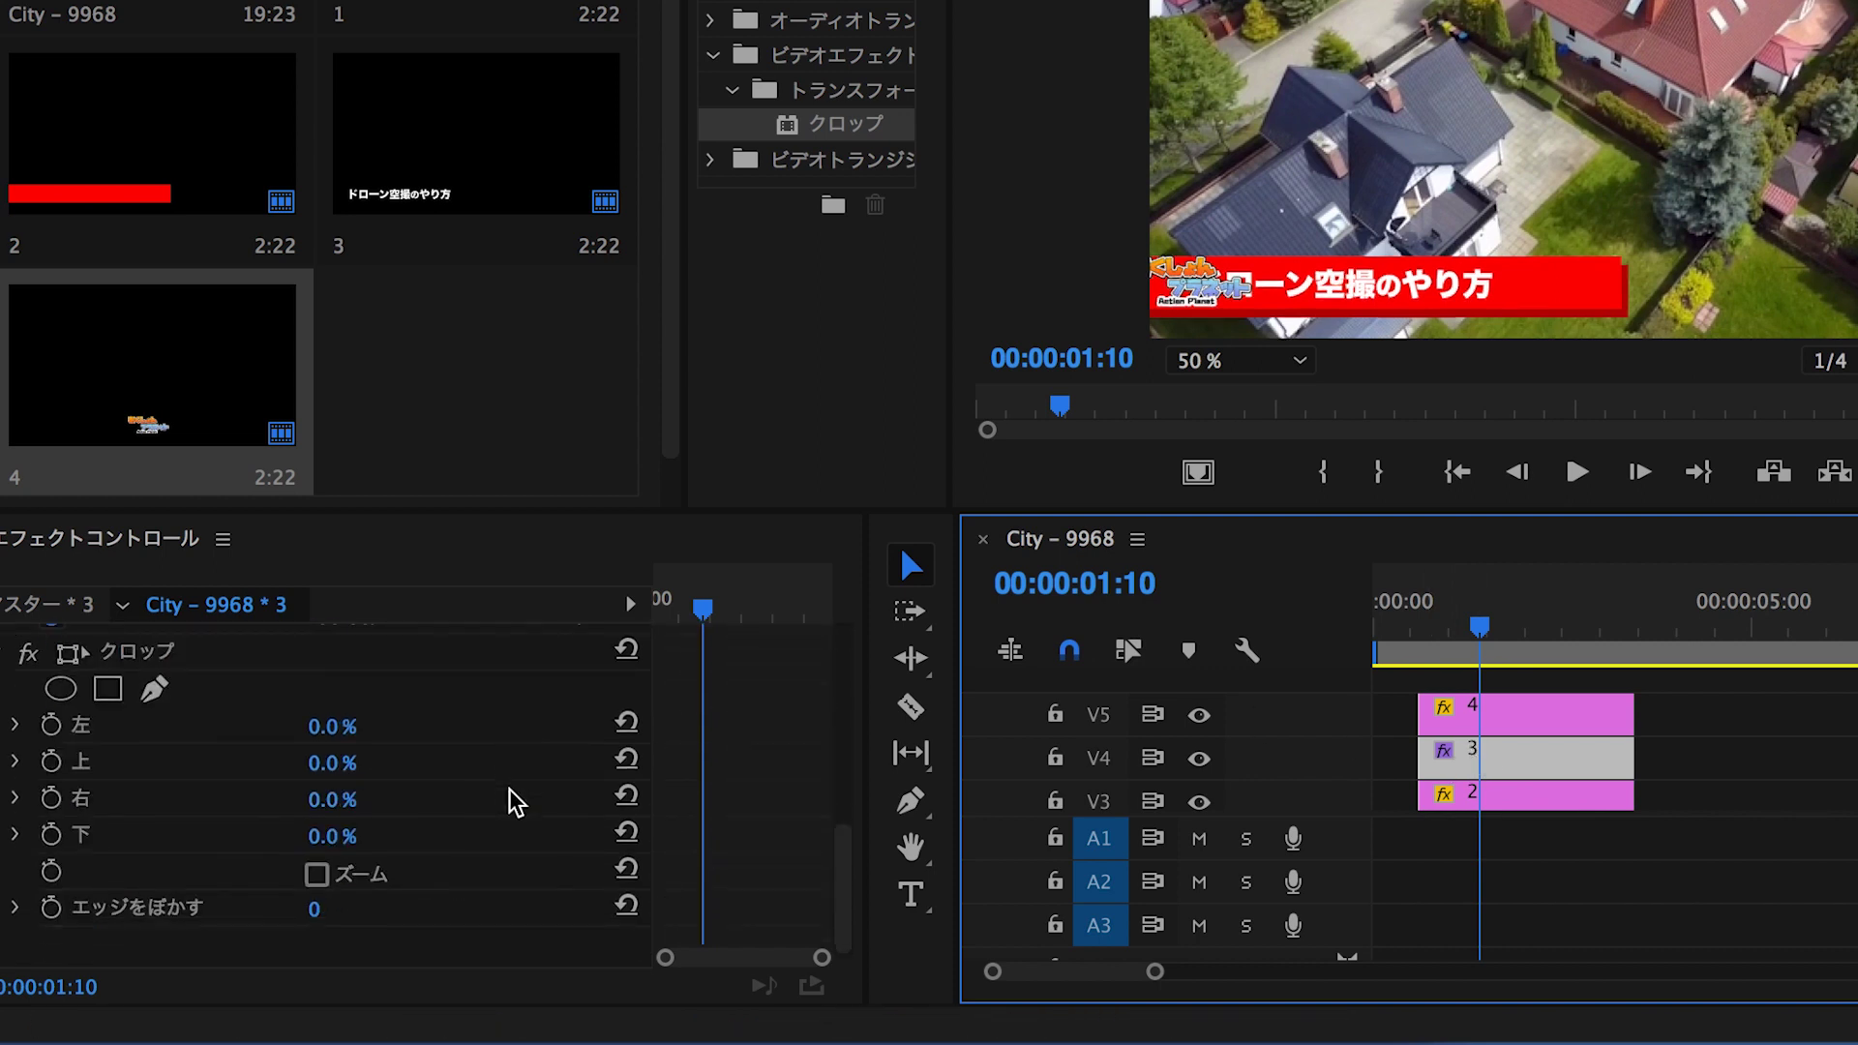
left_click(135, 687)
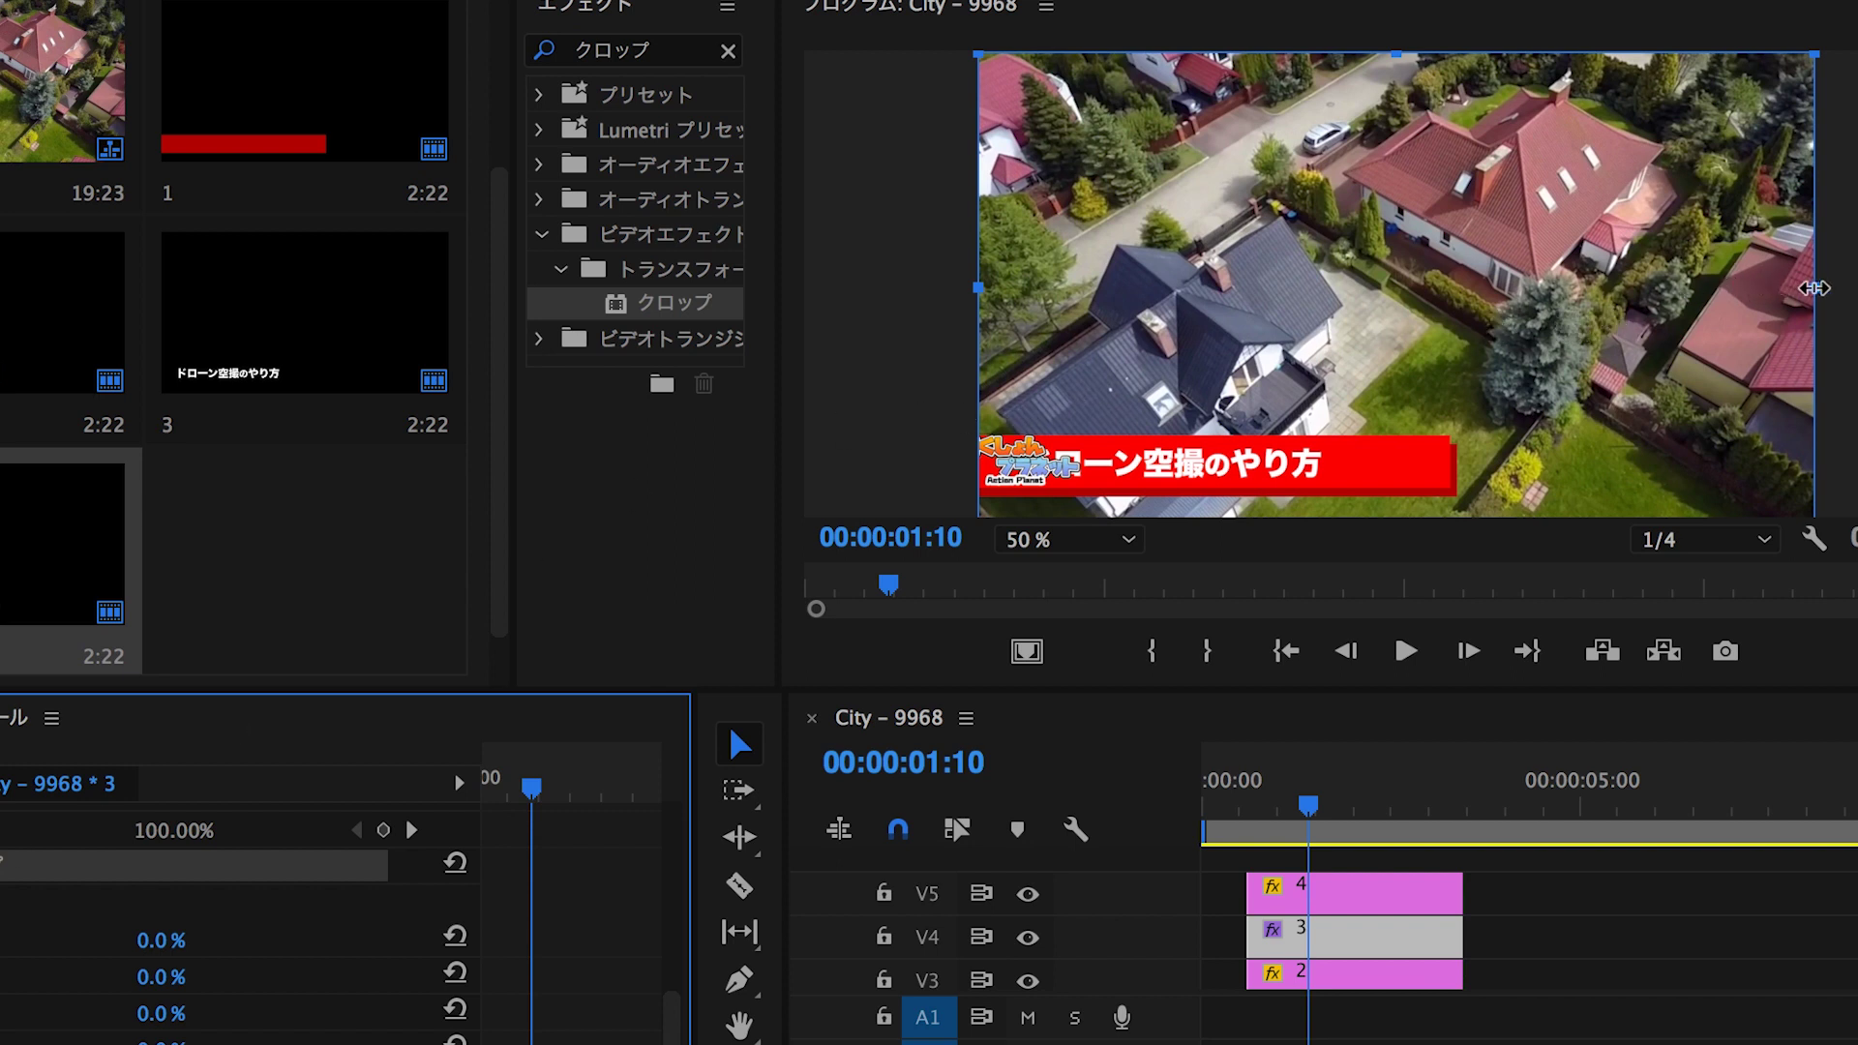
left_click_drag(1817, 290, 968, 280)
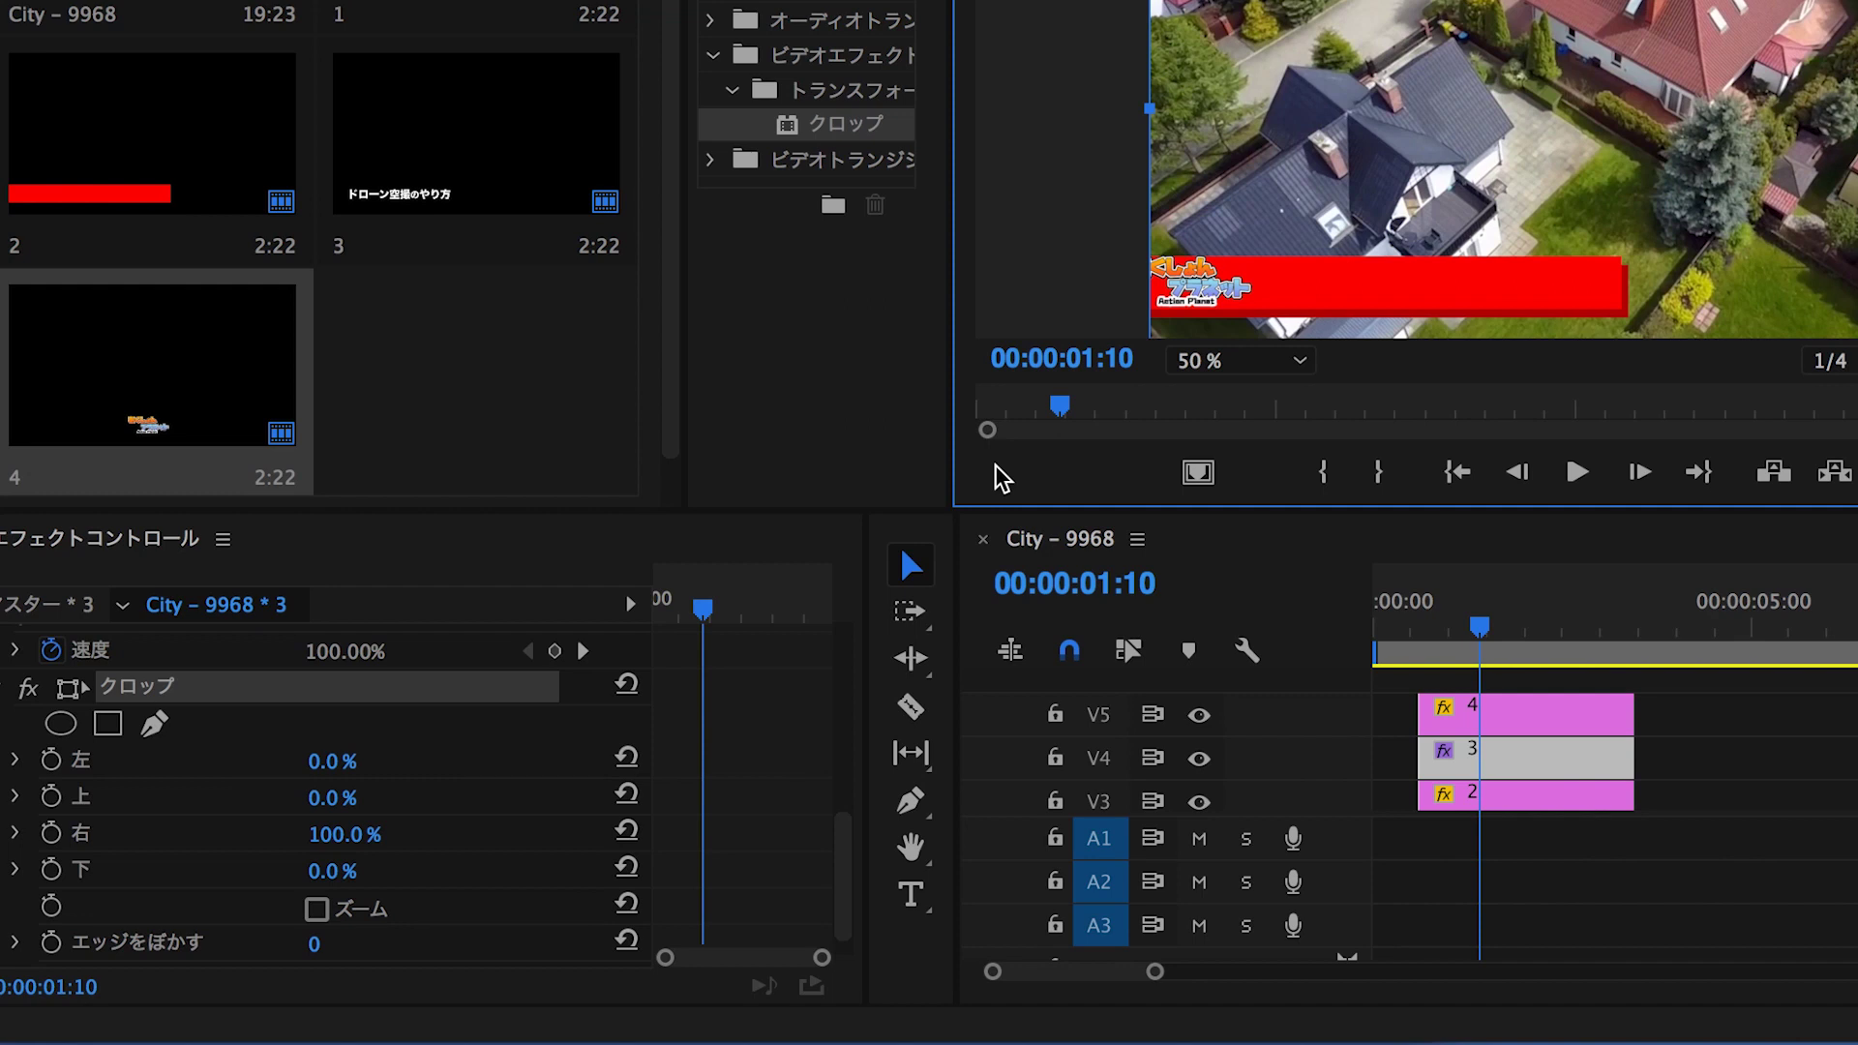
scroll(560, 748, "down", 1)
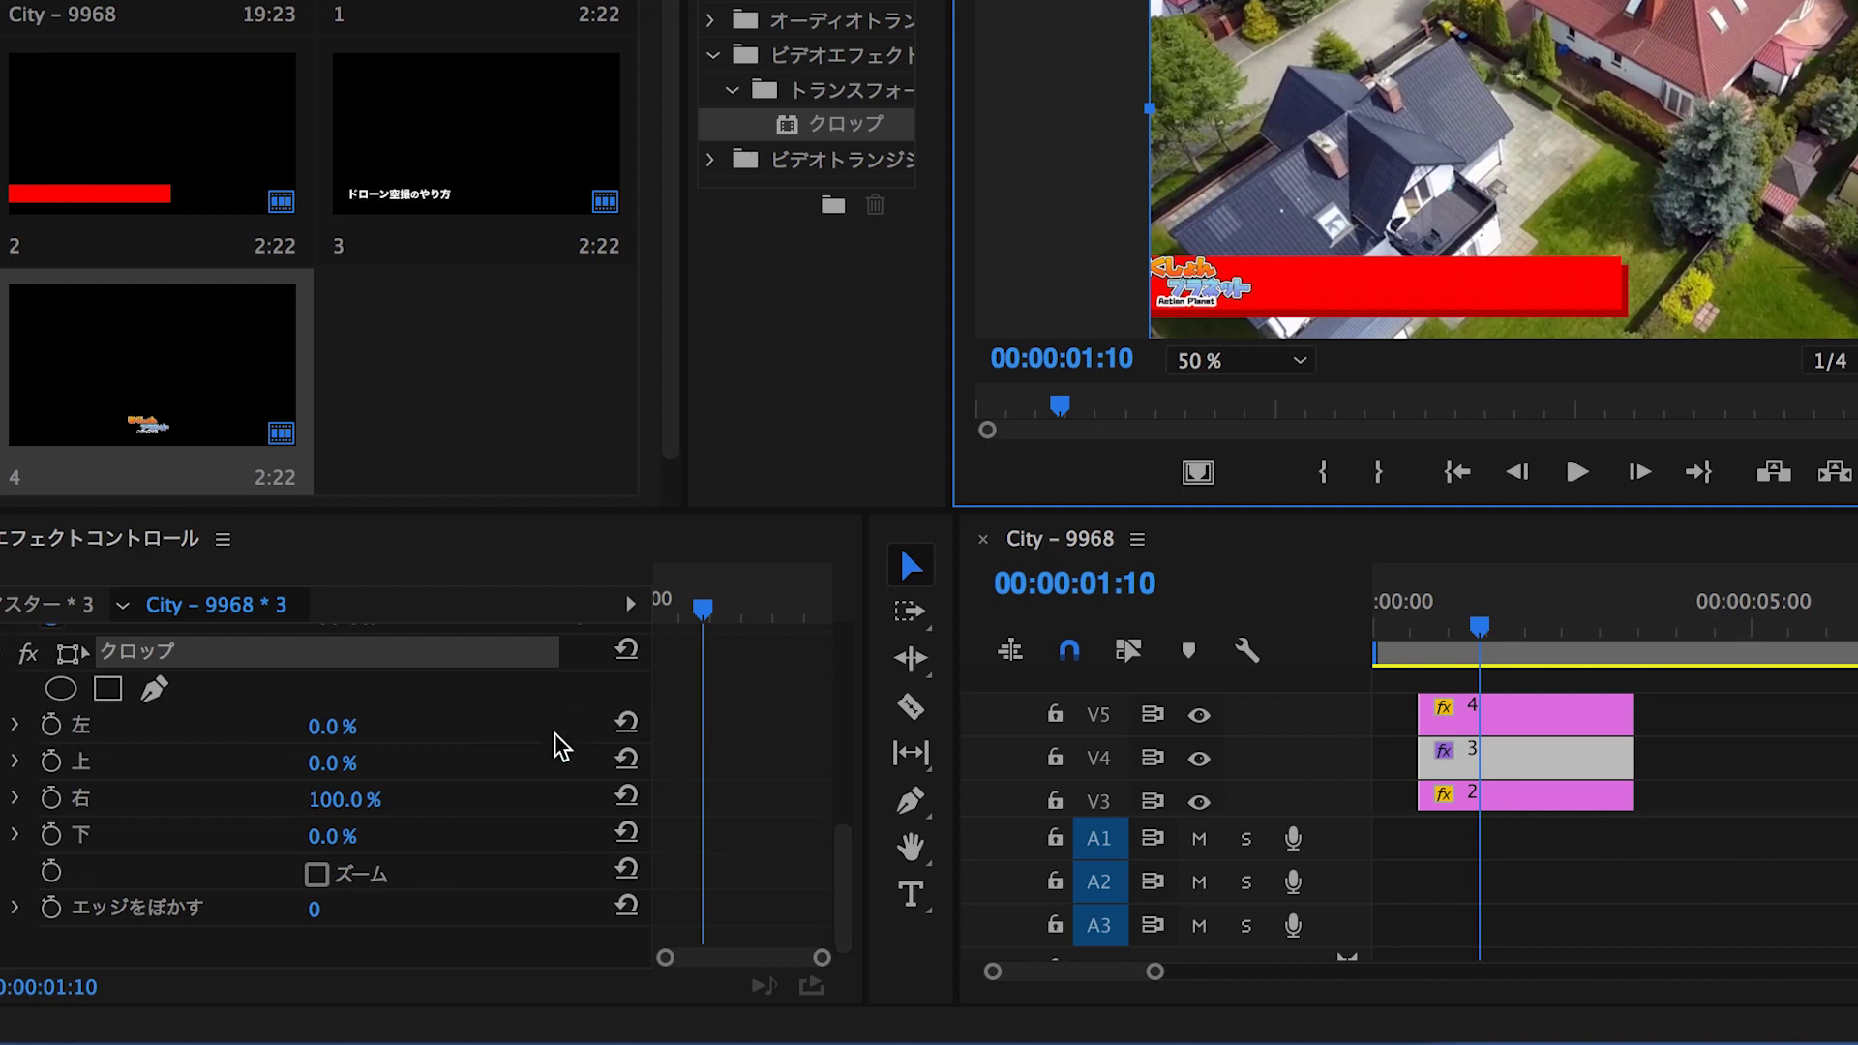
key("Left")
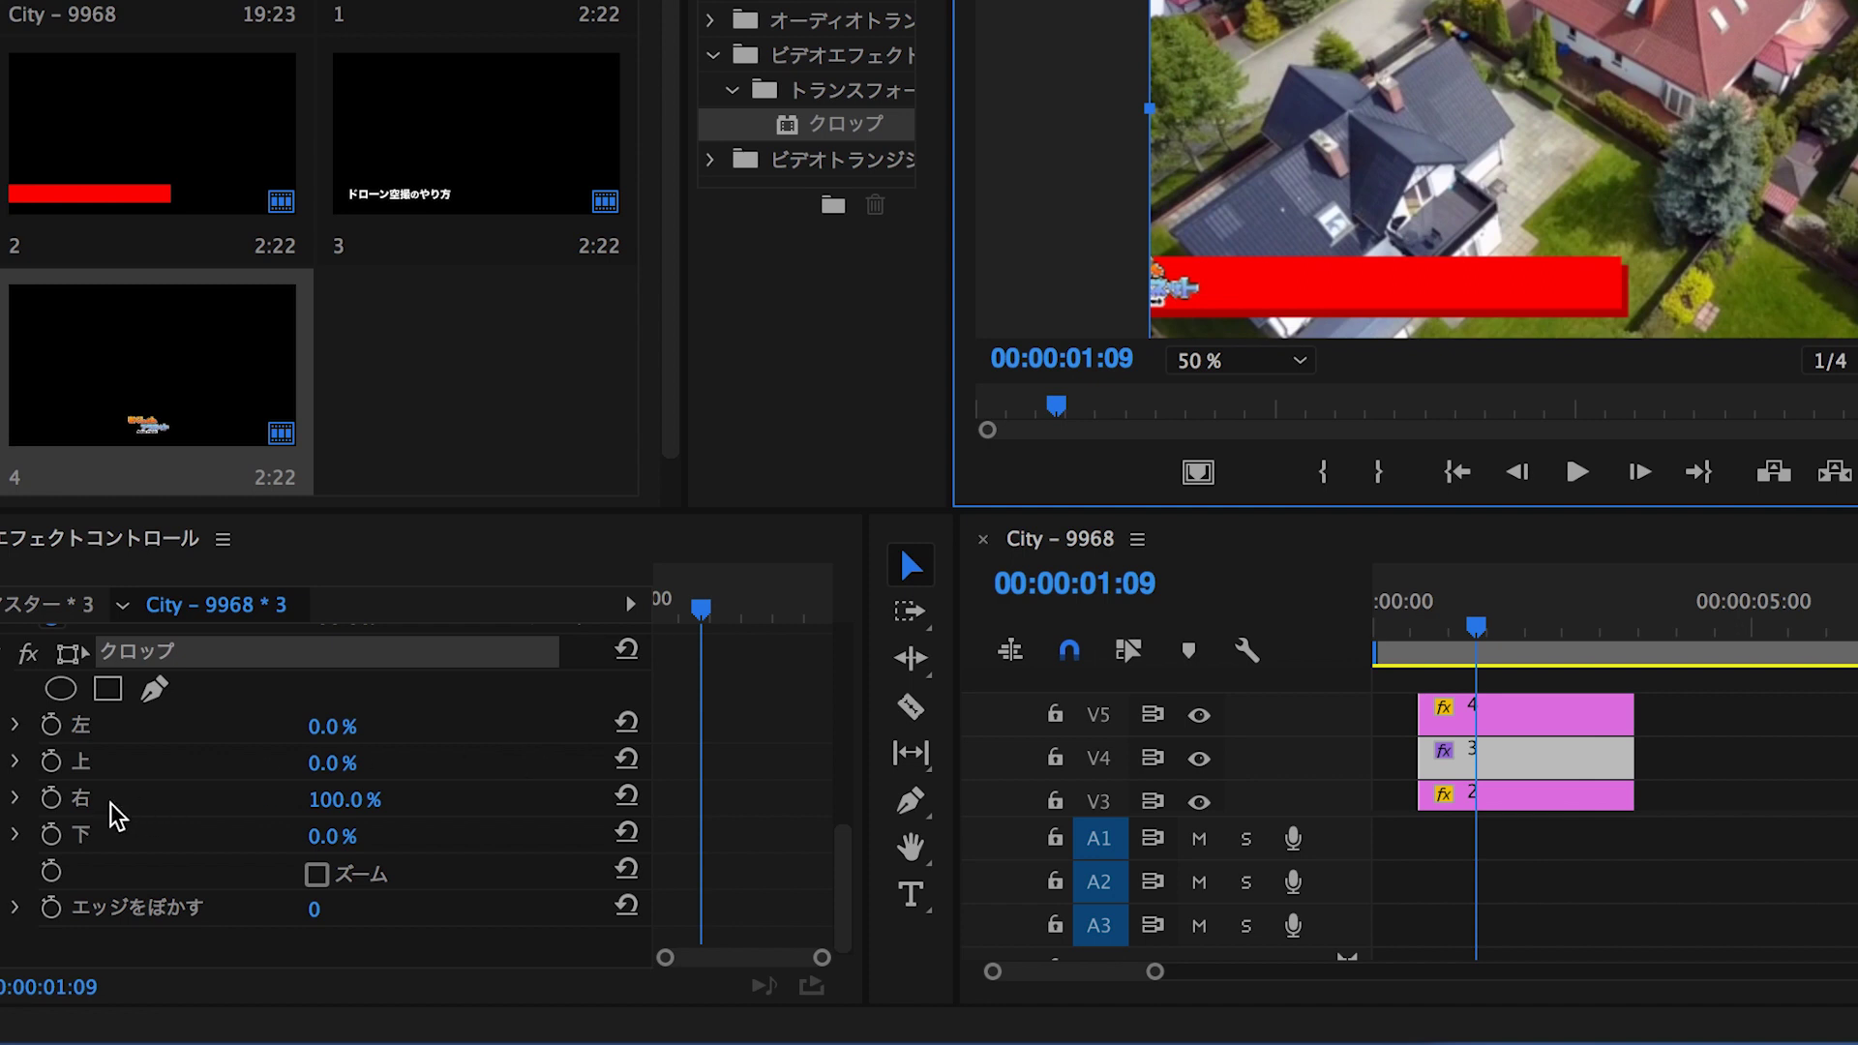
Keyframe 右 crop from 01:09 frame by frame, lowering it through 93%, 66% and about 61%
left_click(54, 800)
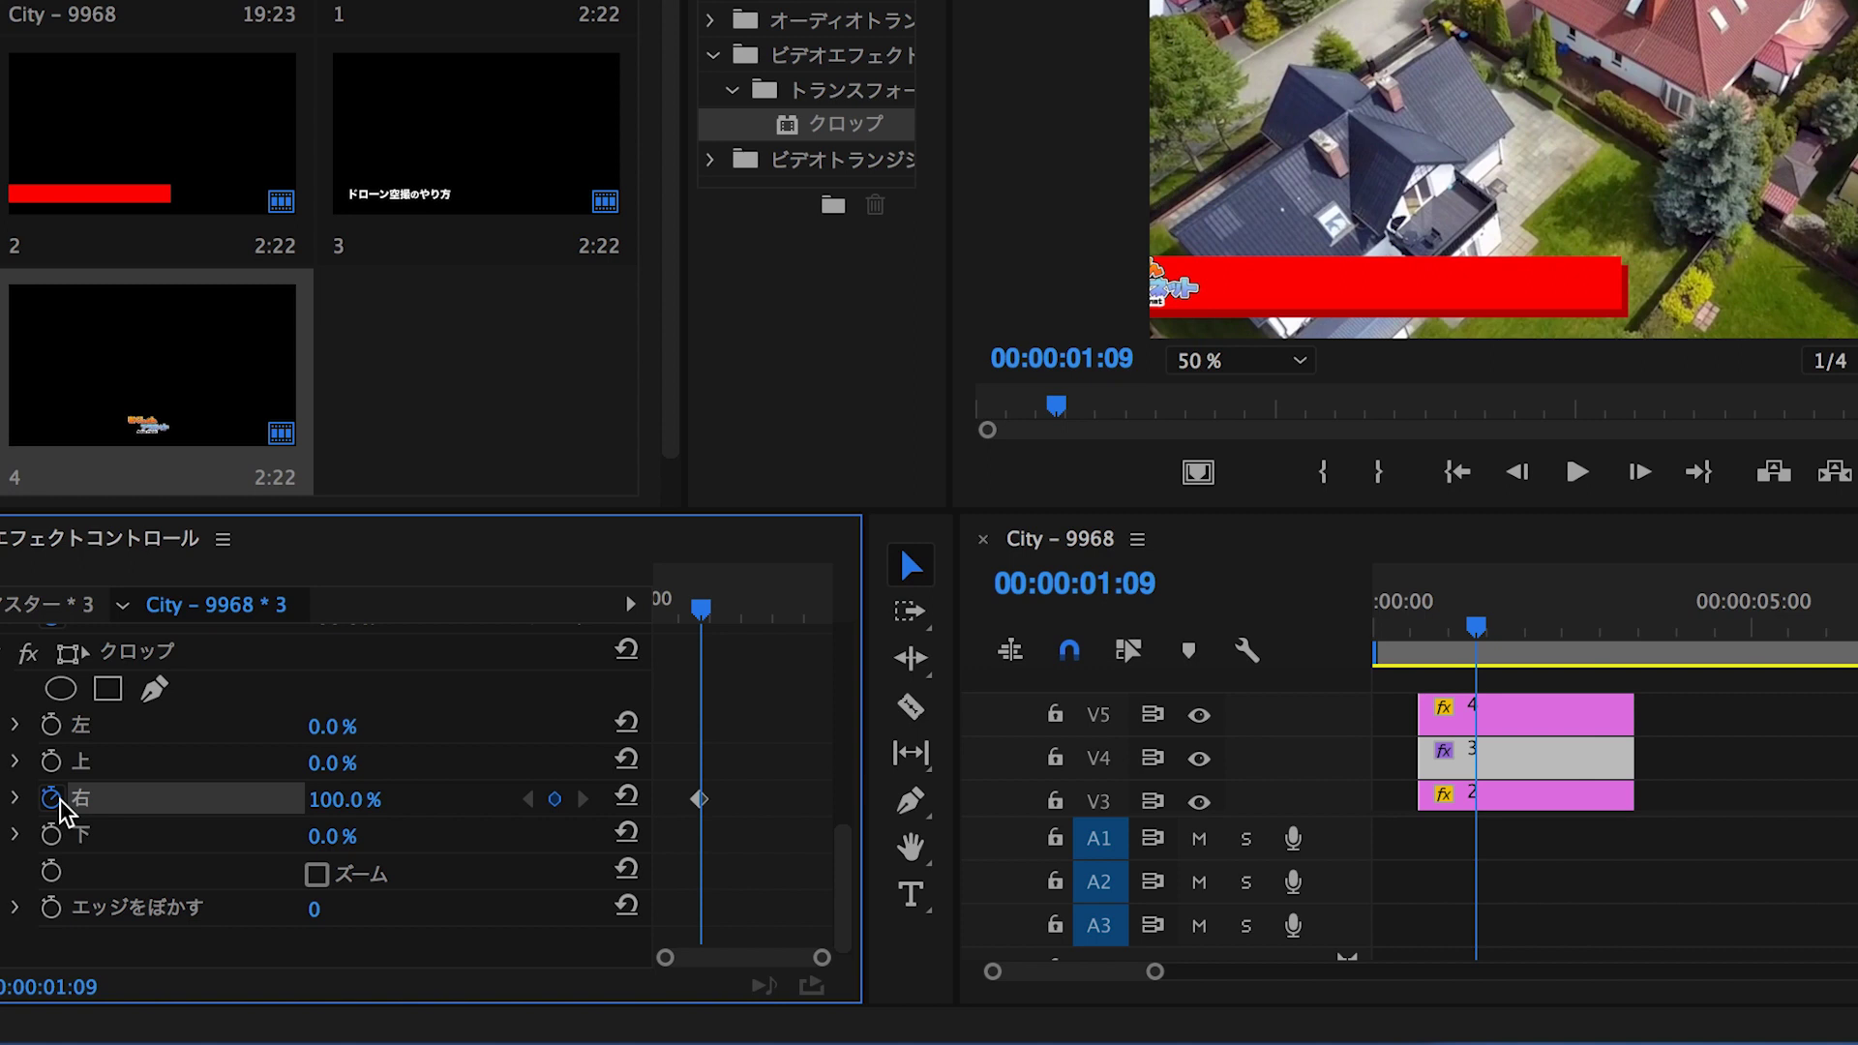
key("Right")
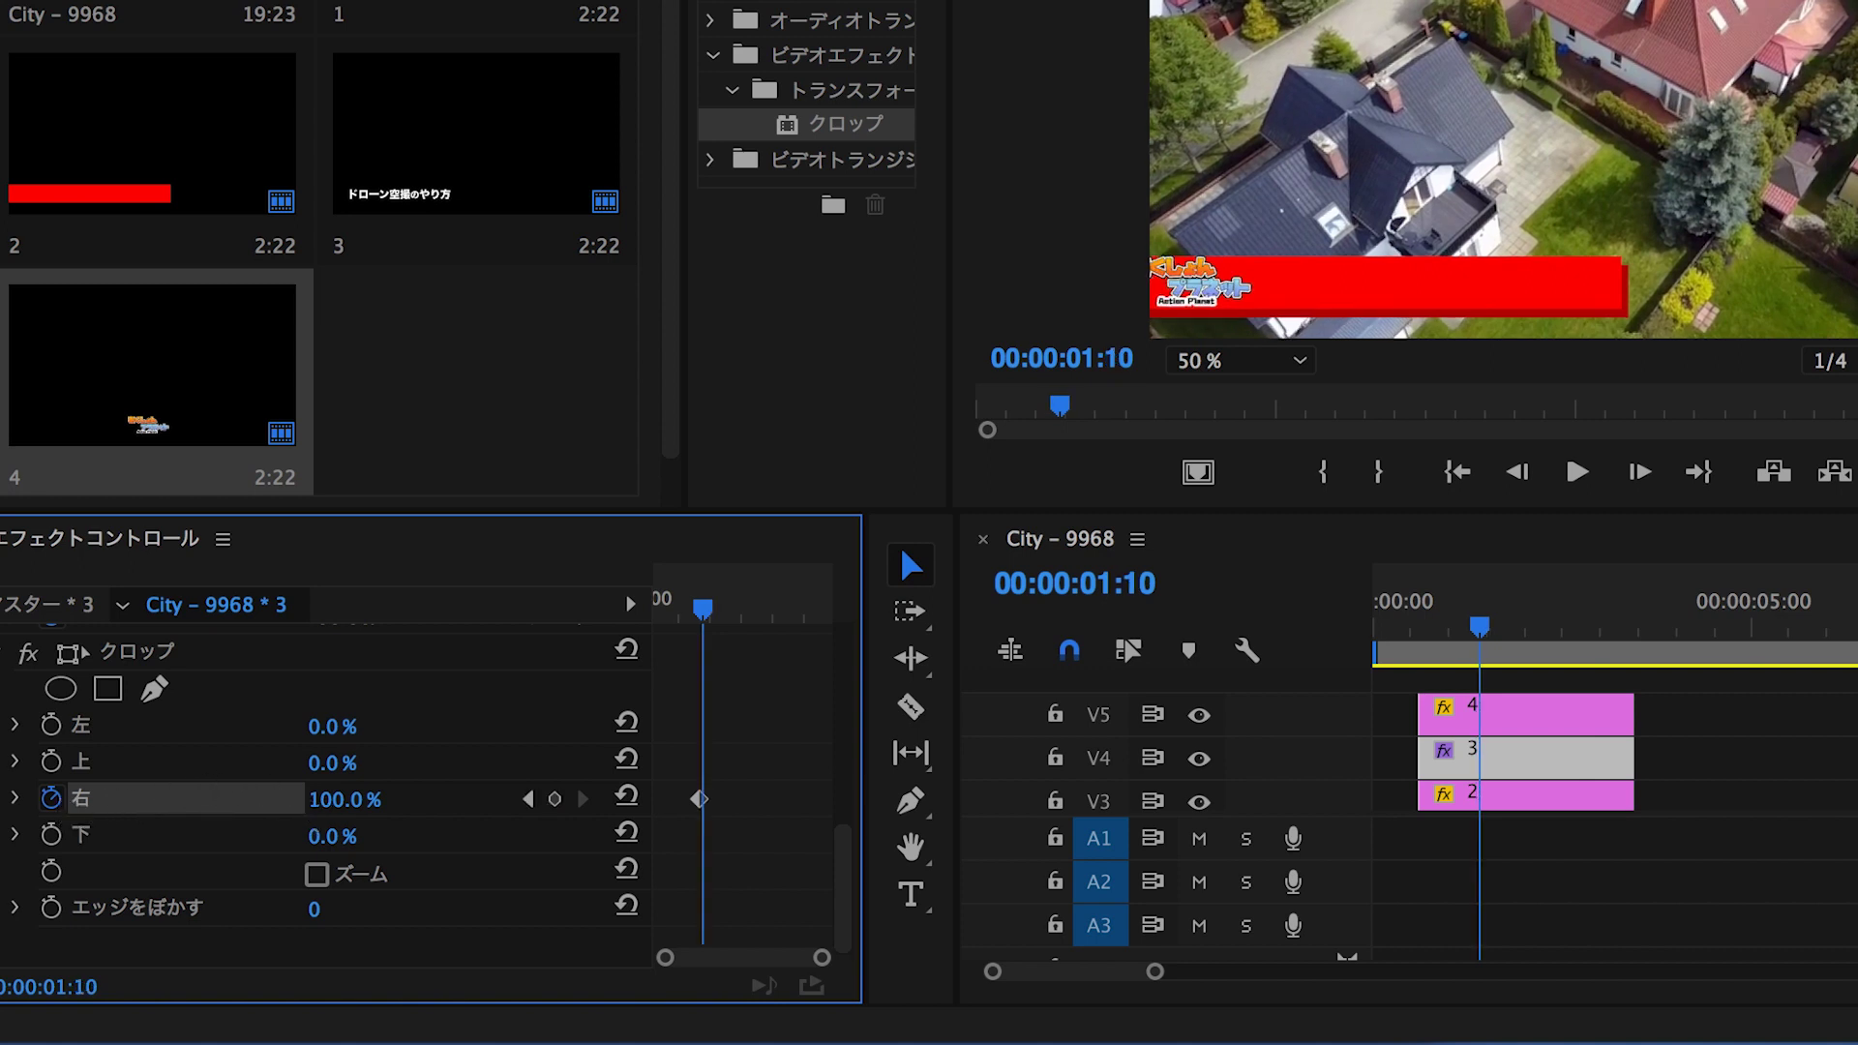
left_click_drag(344, 799, 329, 799)
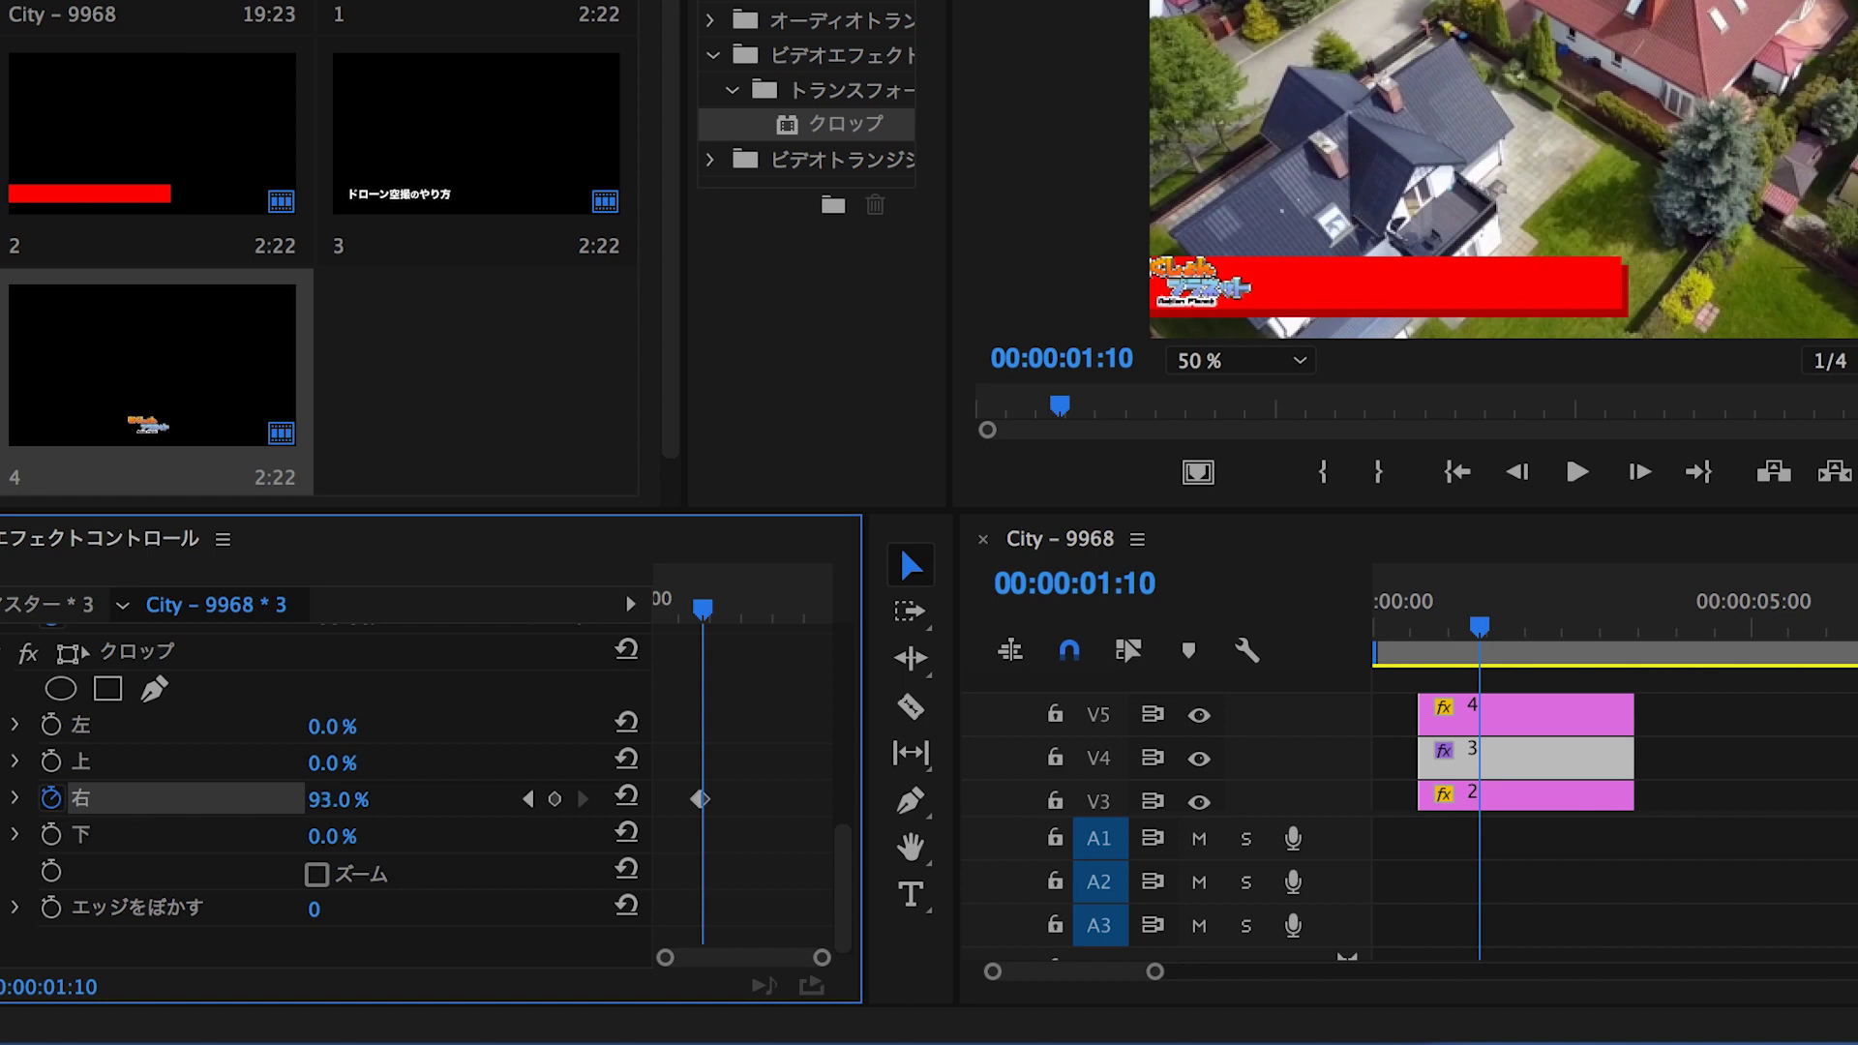
key("Right")
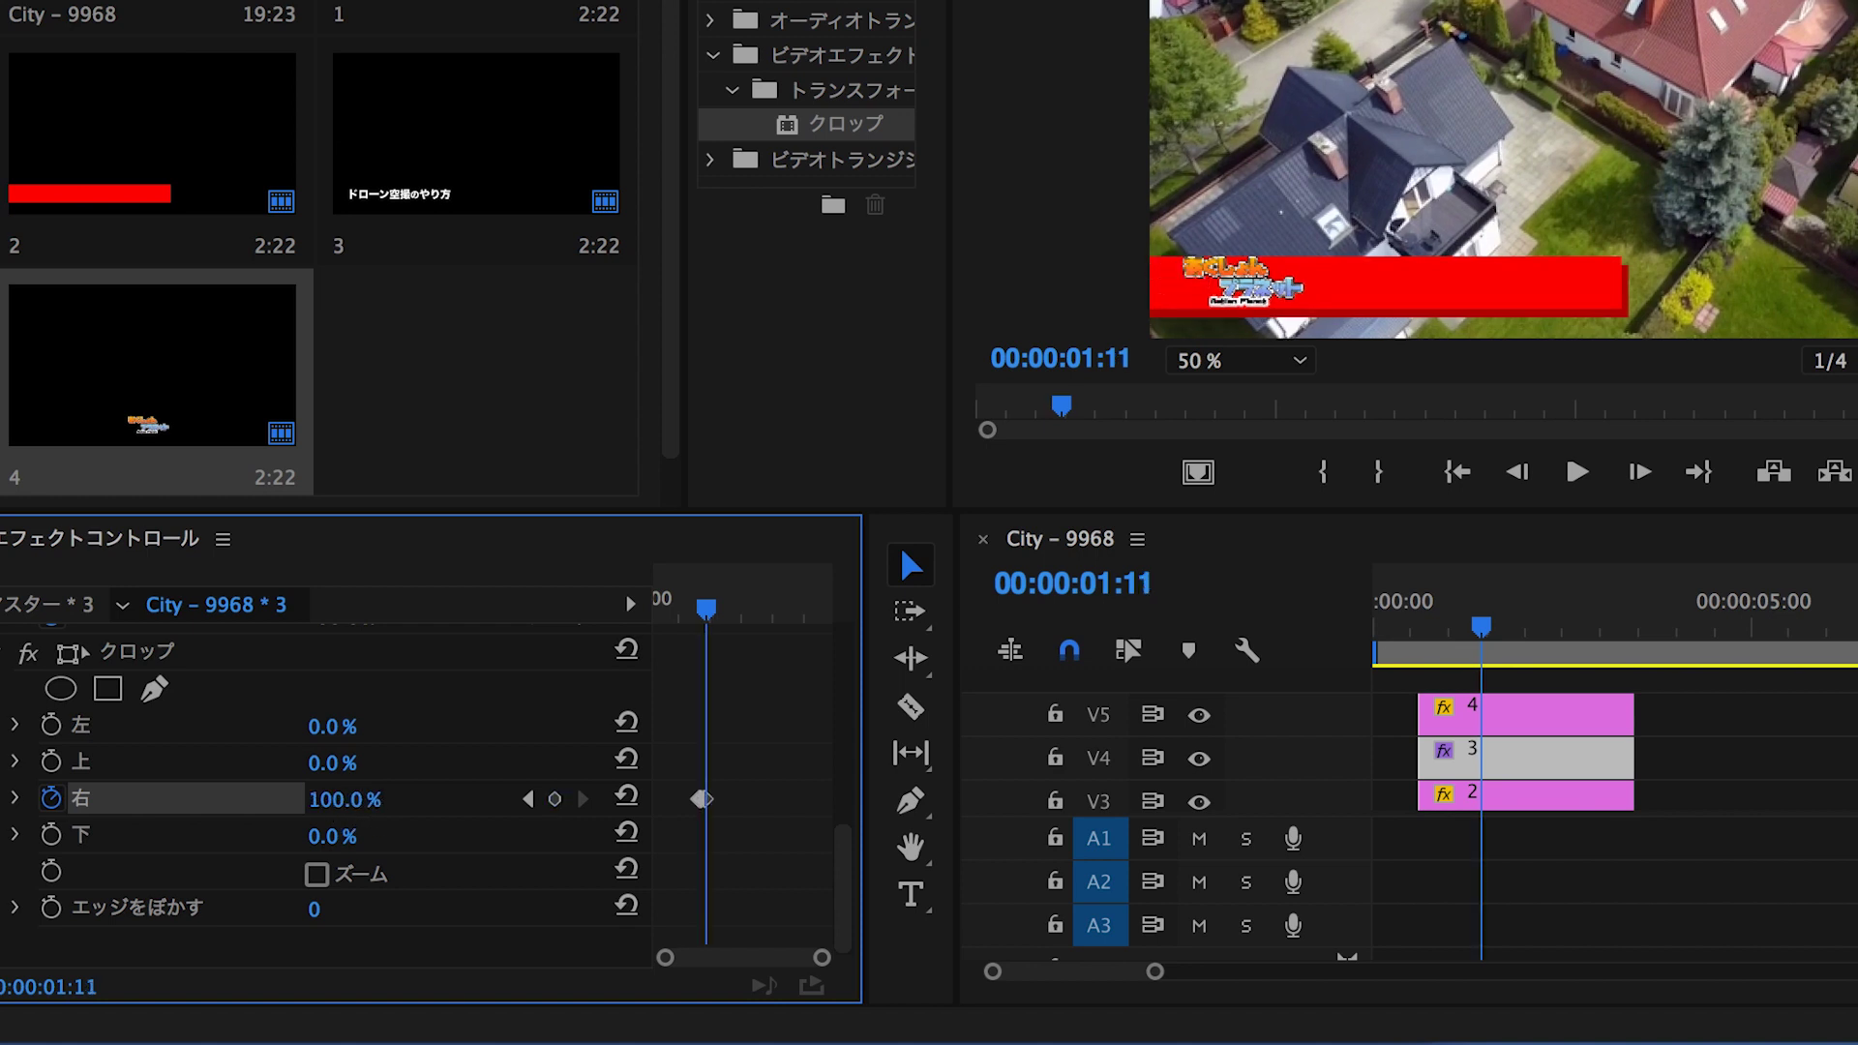
key("Right")
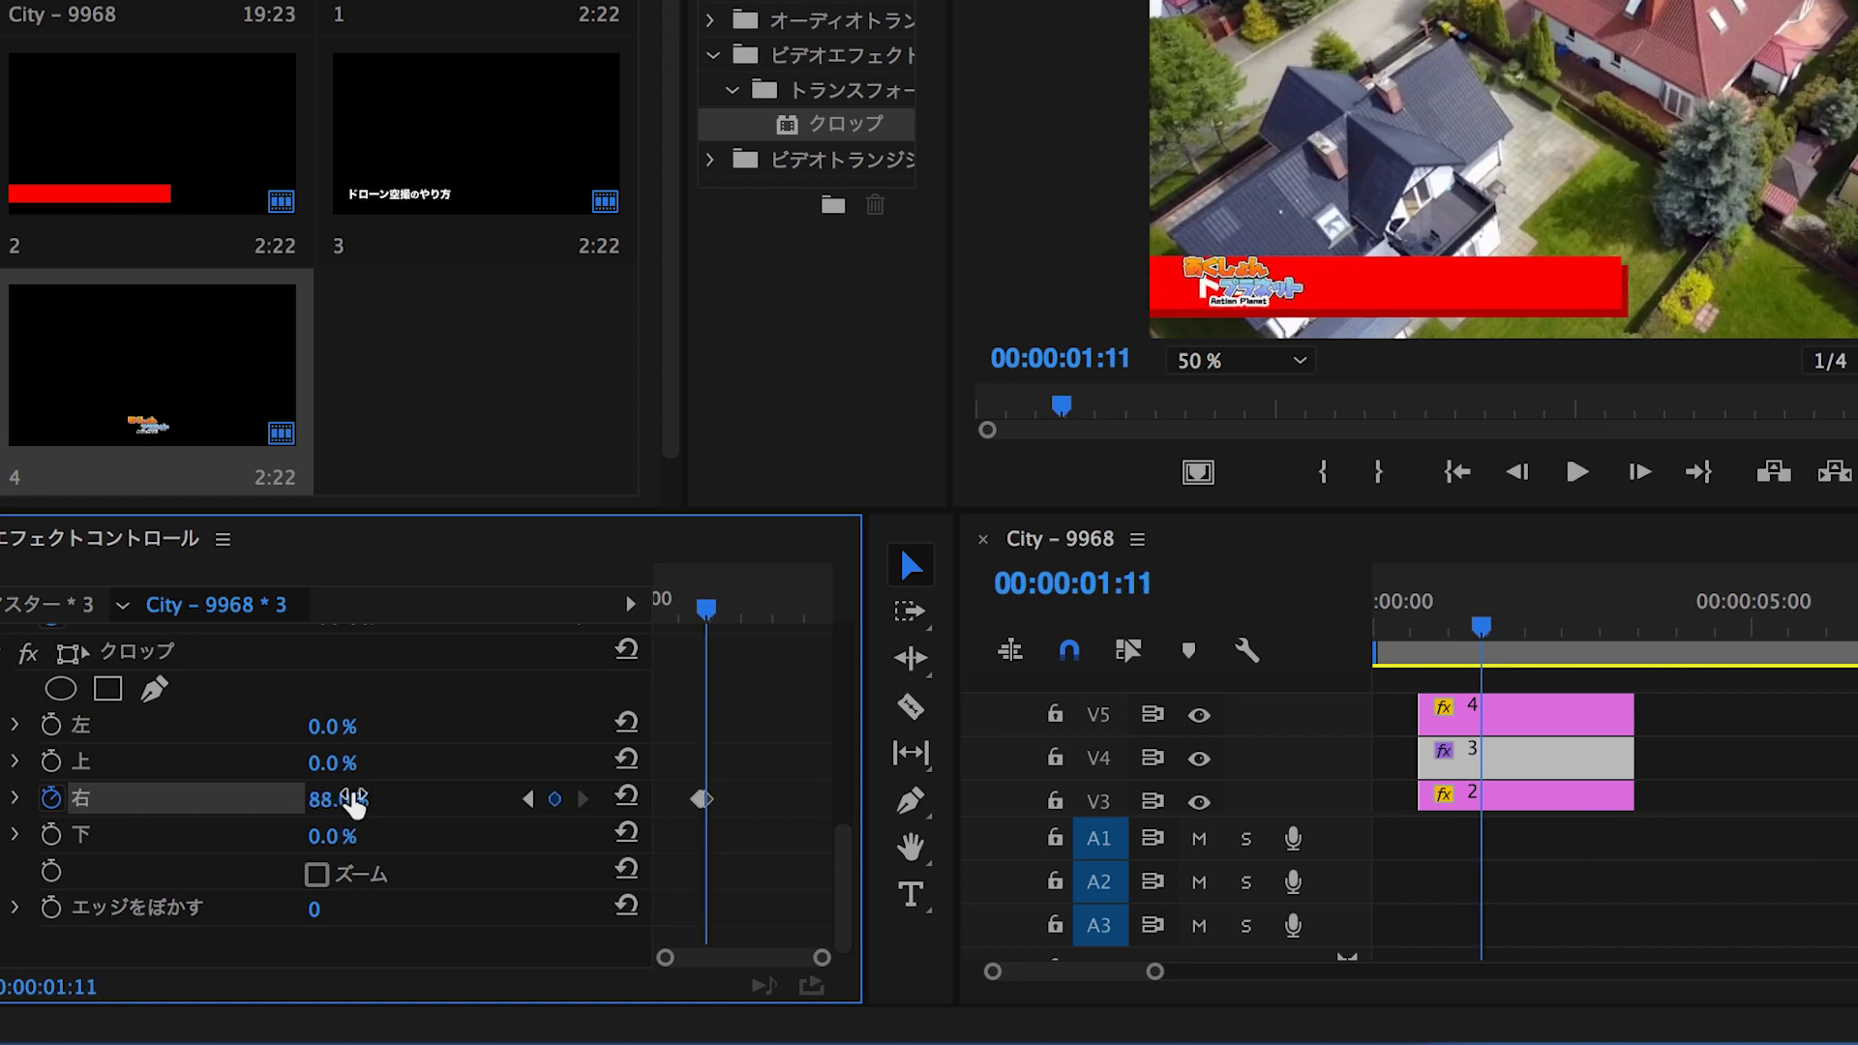
left_click_drag(339, 799, 320, 799)
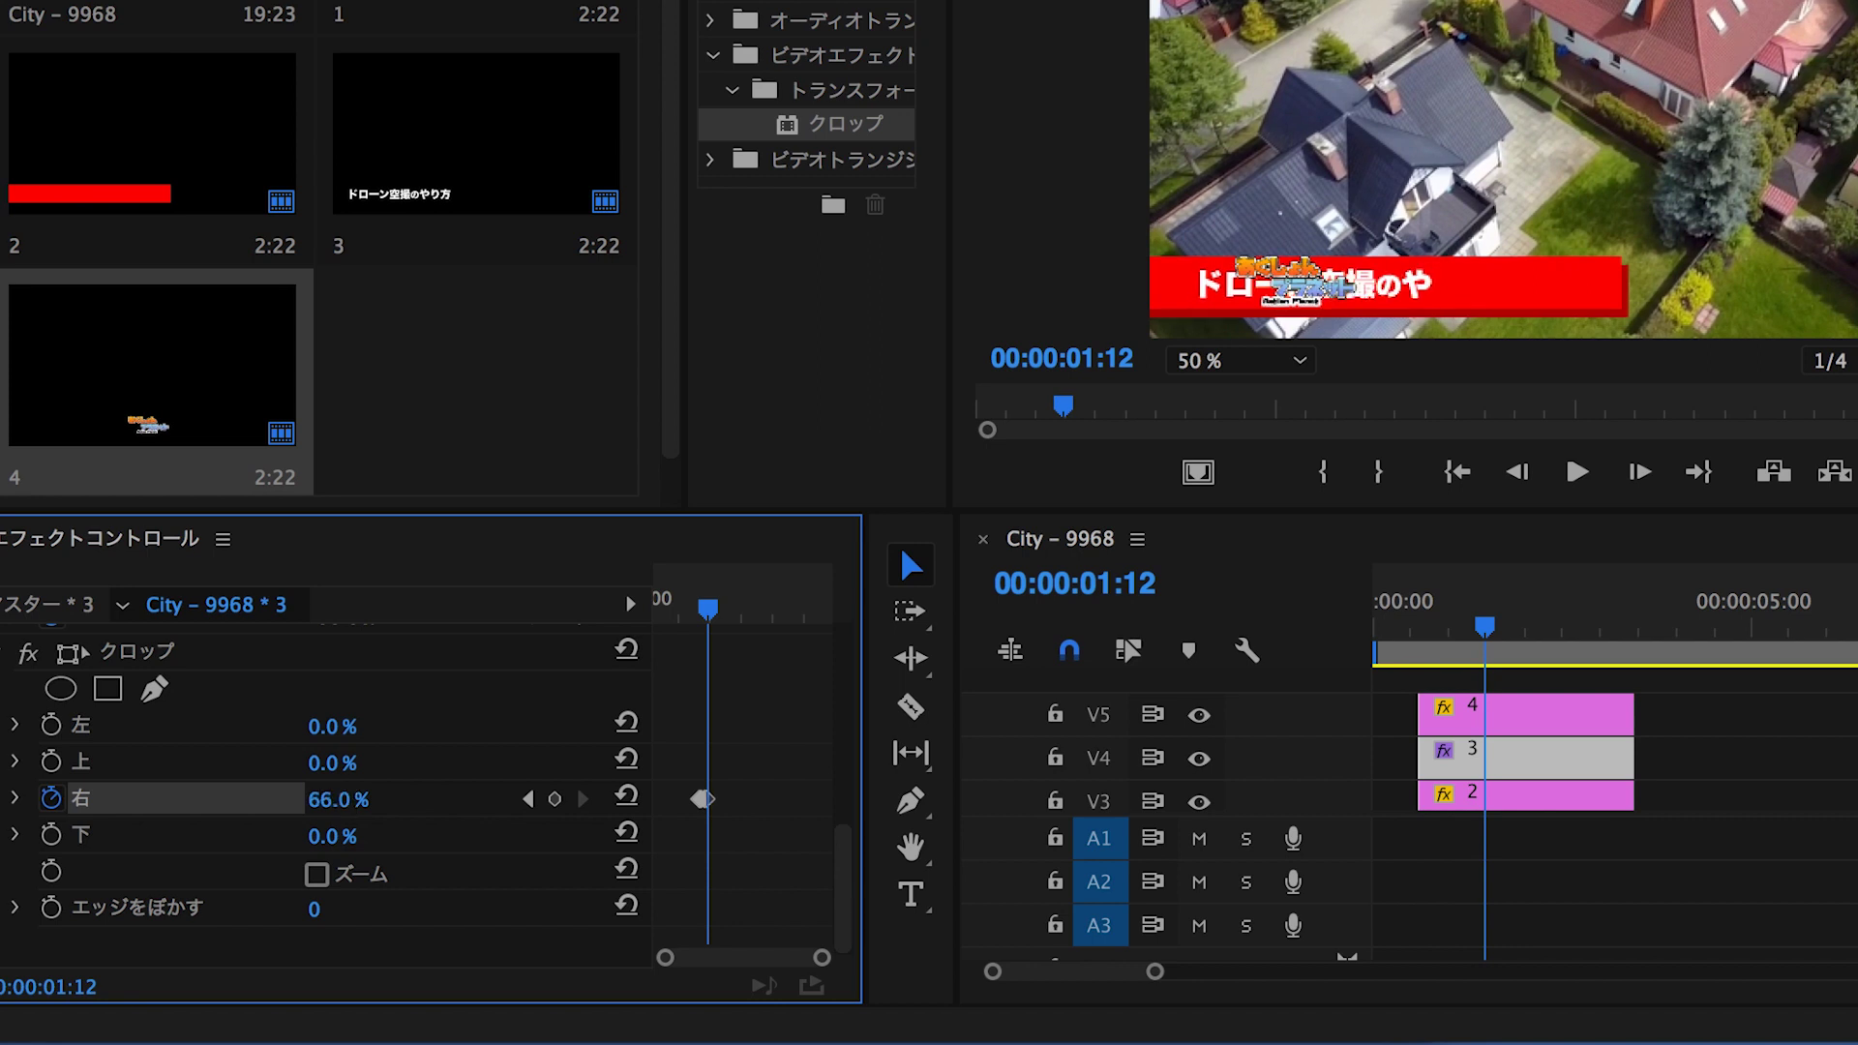
key("Right")
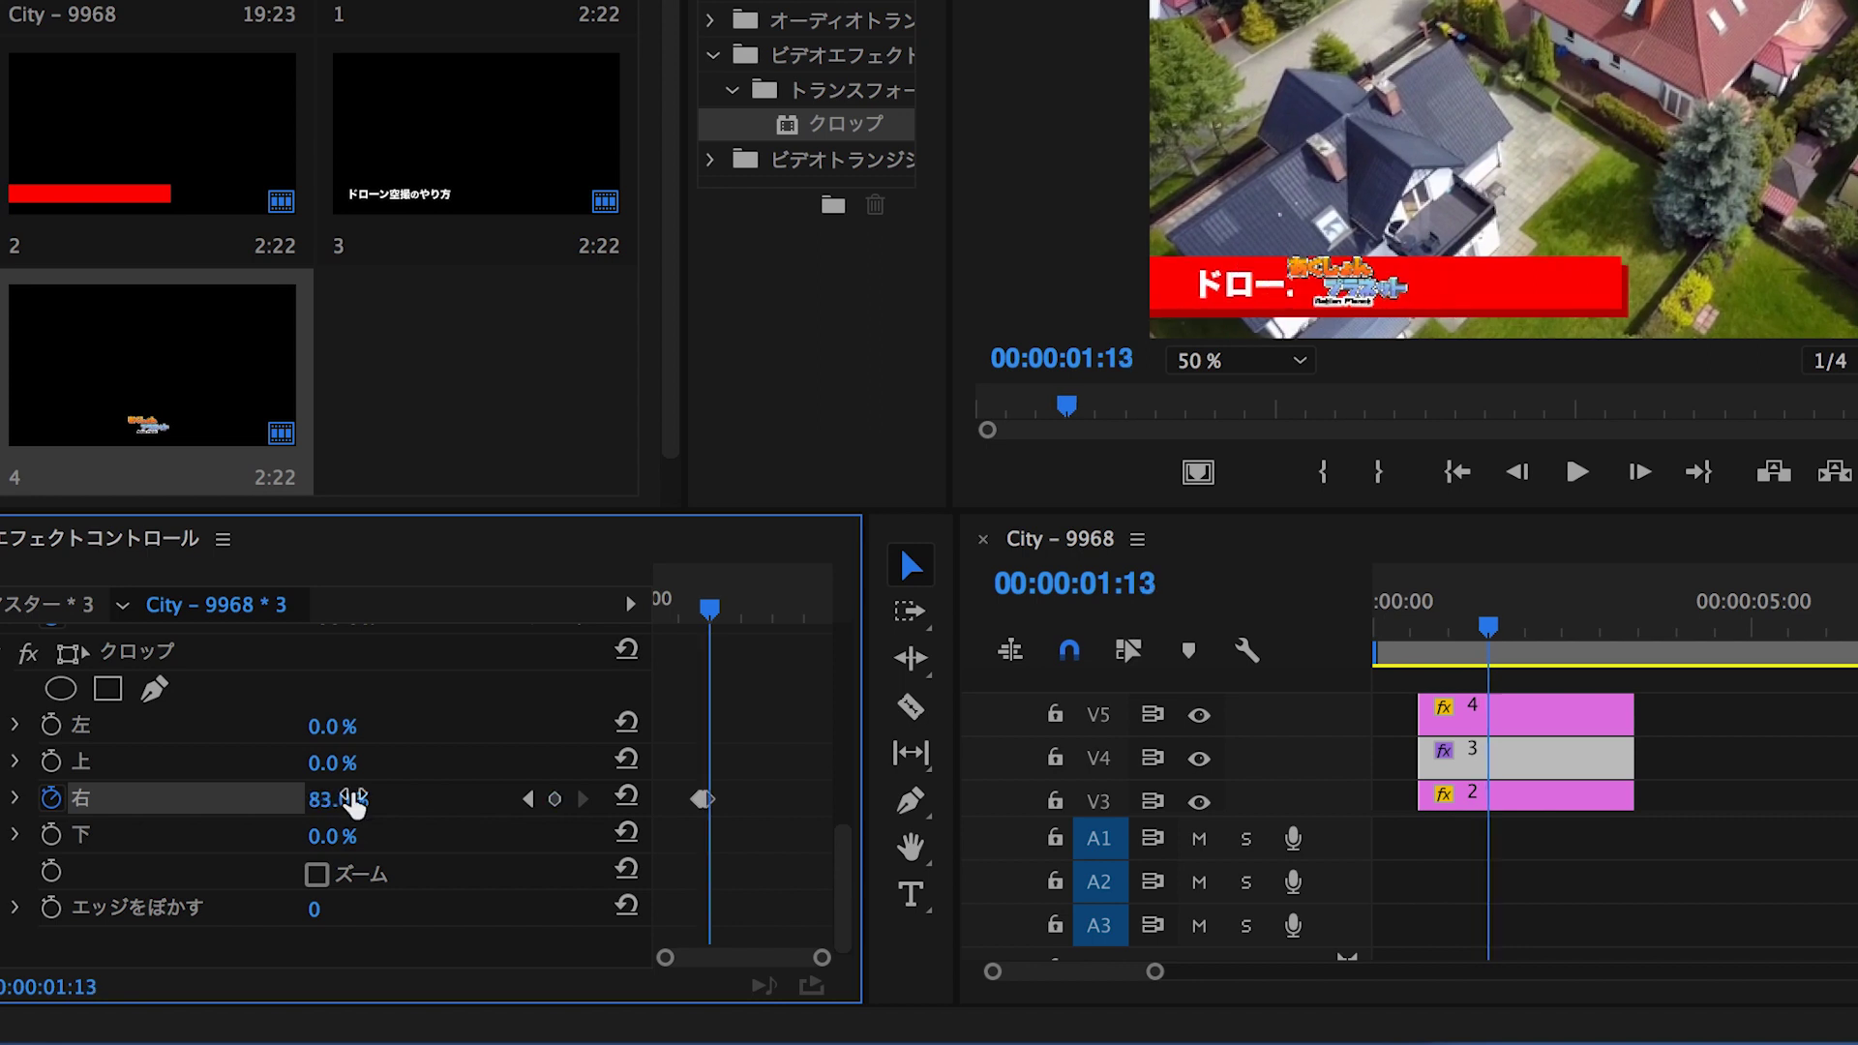
left_click_drag(339, 800, 313, 800)
key("Right")
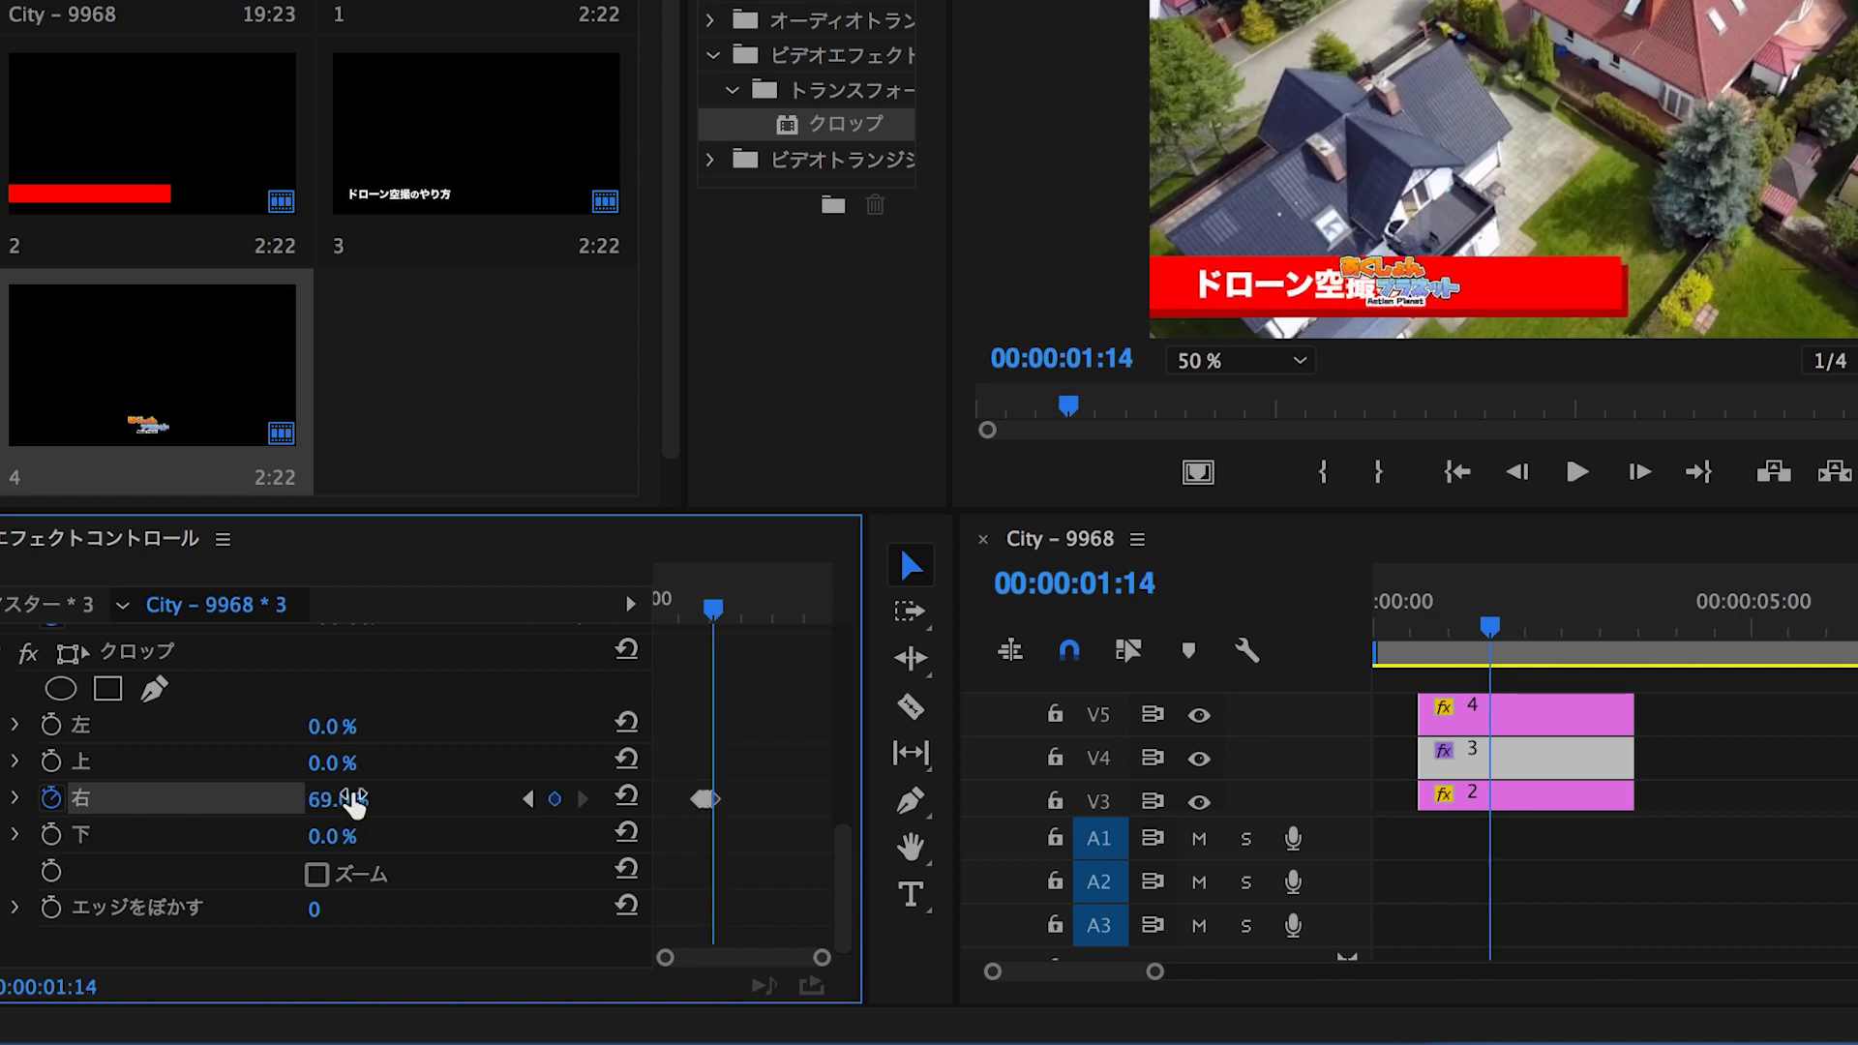
key("Right")
left_click_drag(334, 802, 353, 809)
key("Right")
key("Right")
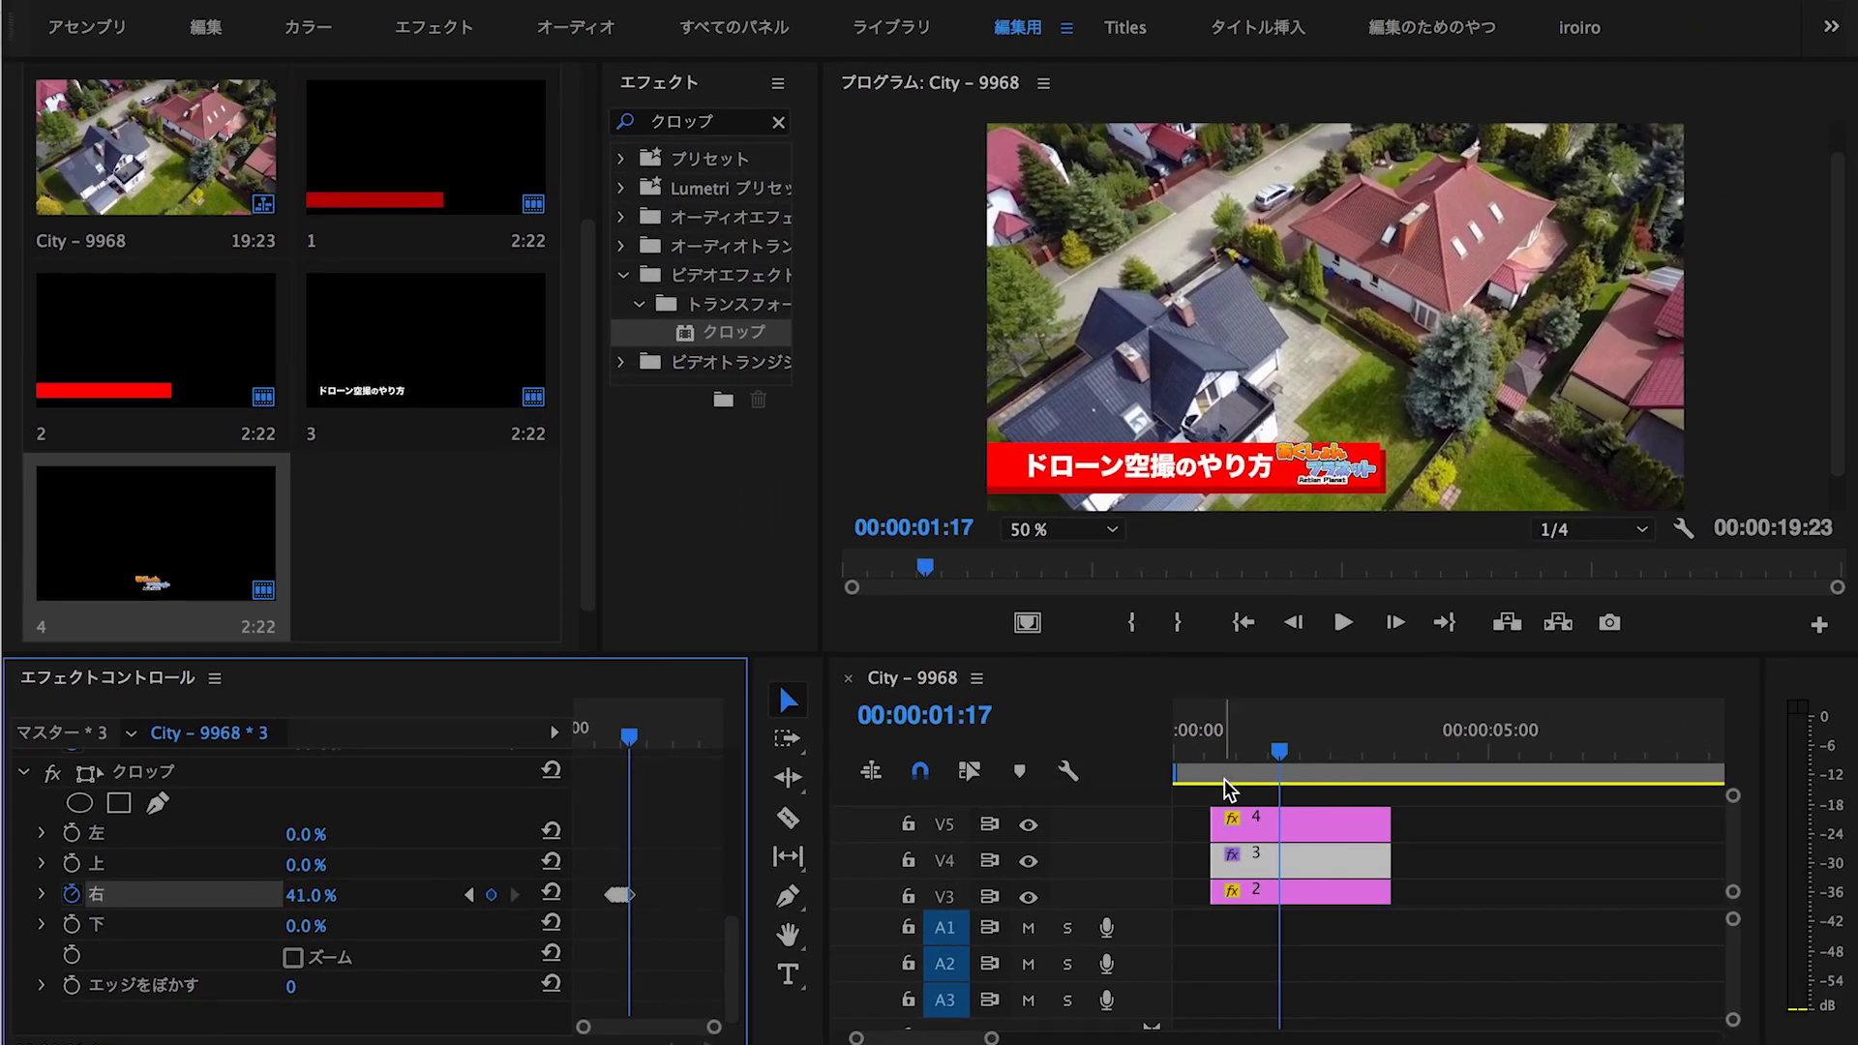
left_click(1222, 752)
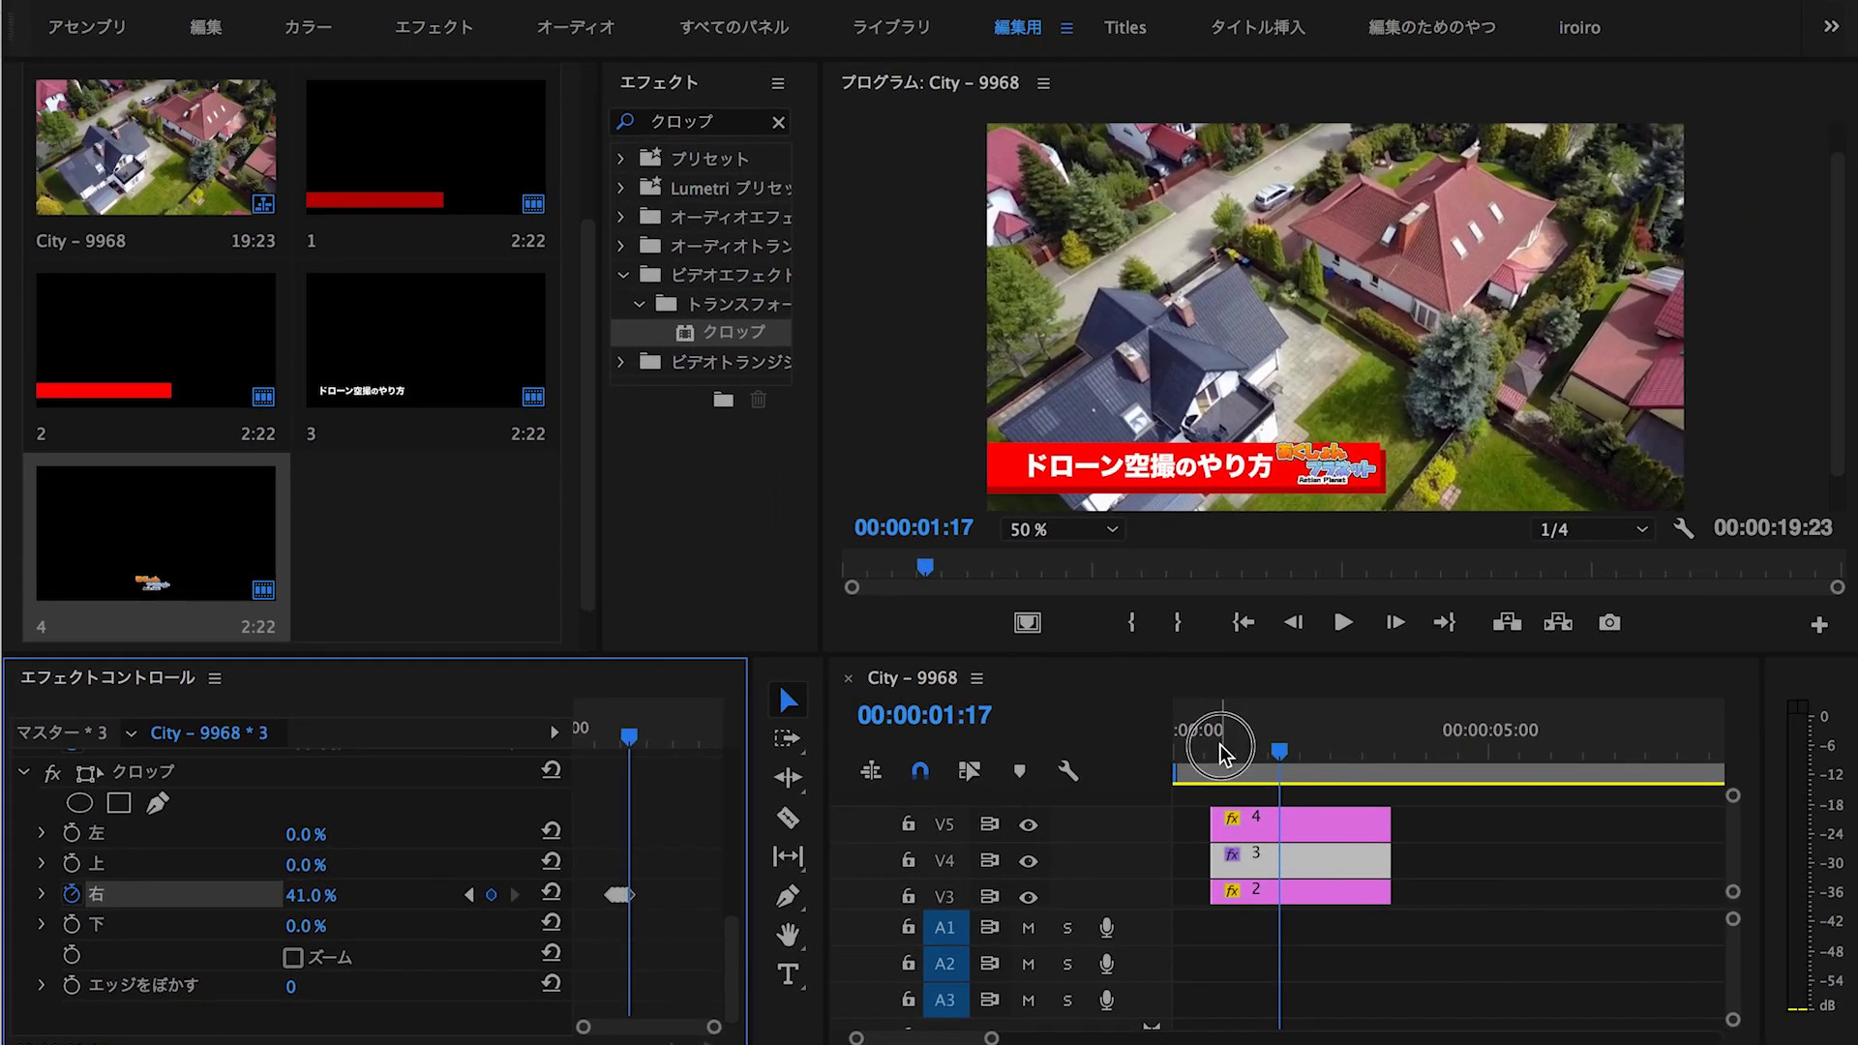
Replay the full lower-third with the cropped title reveal from around 00:00:00:20 several times
key("space")
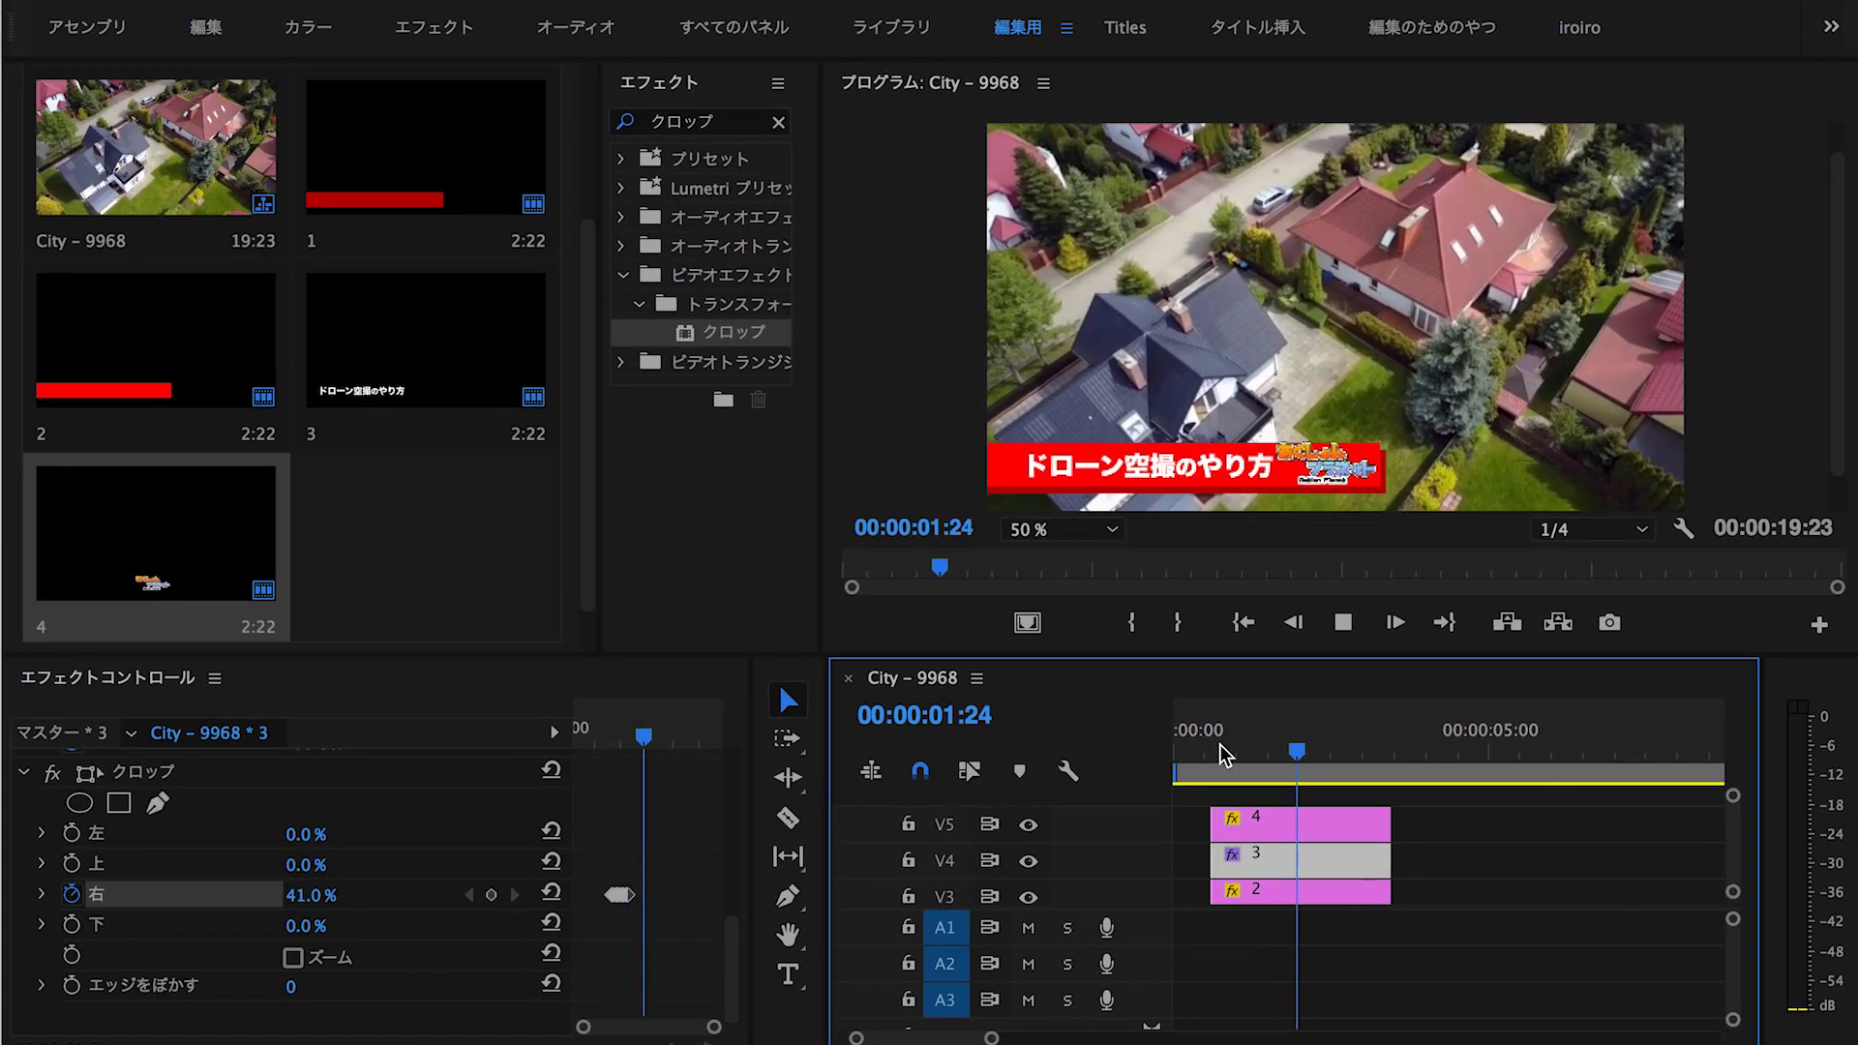
left_click(1226, 753)
key("space")
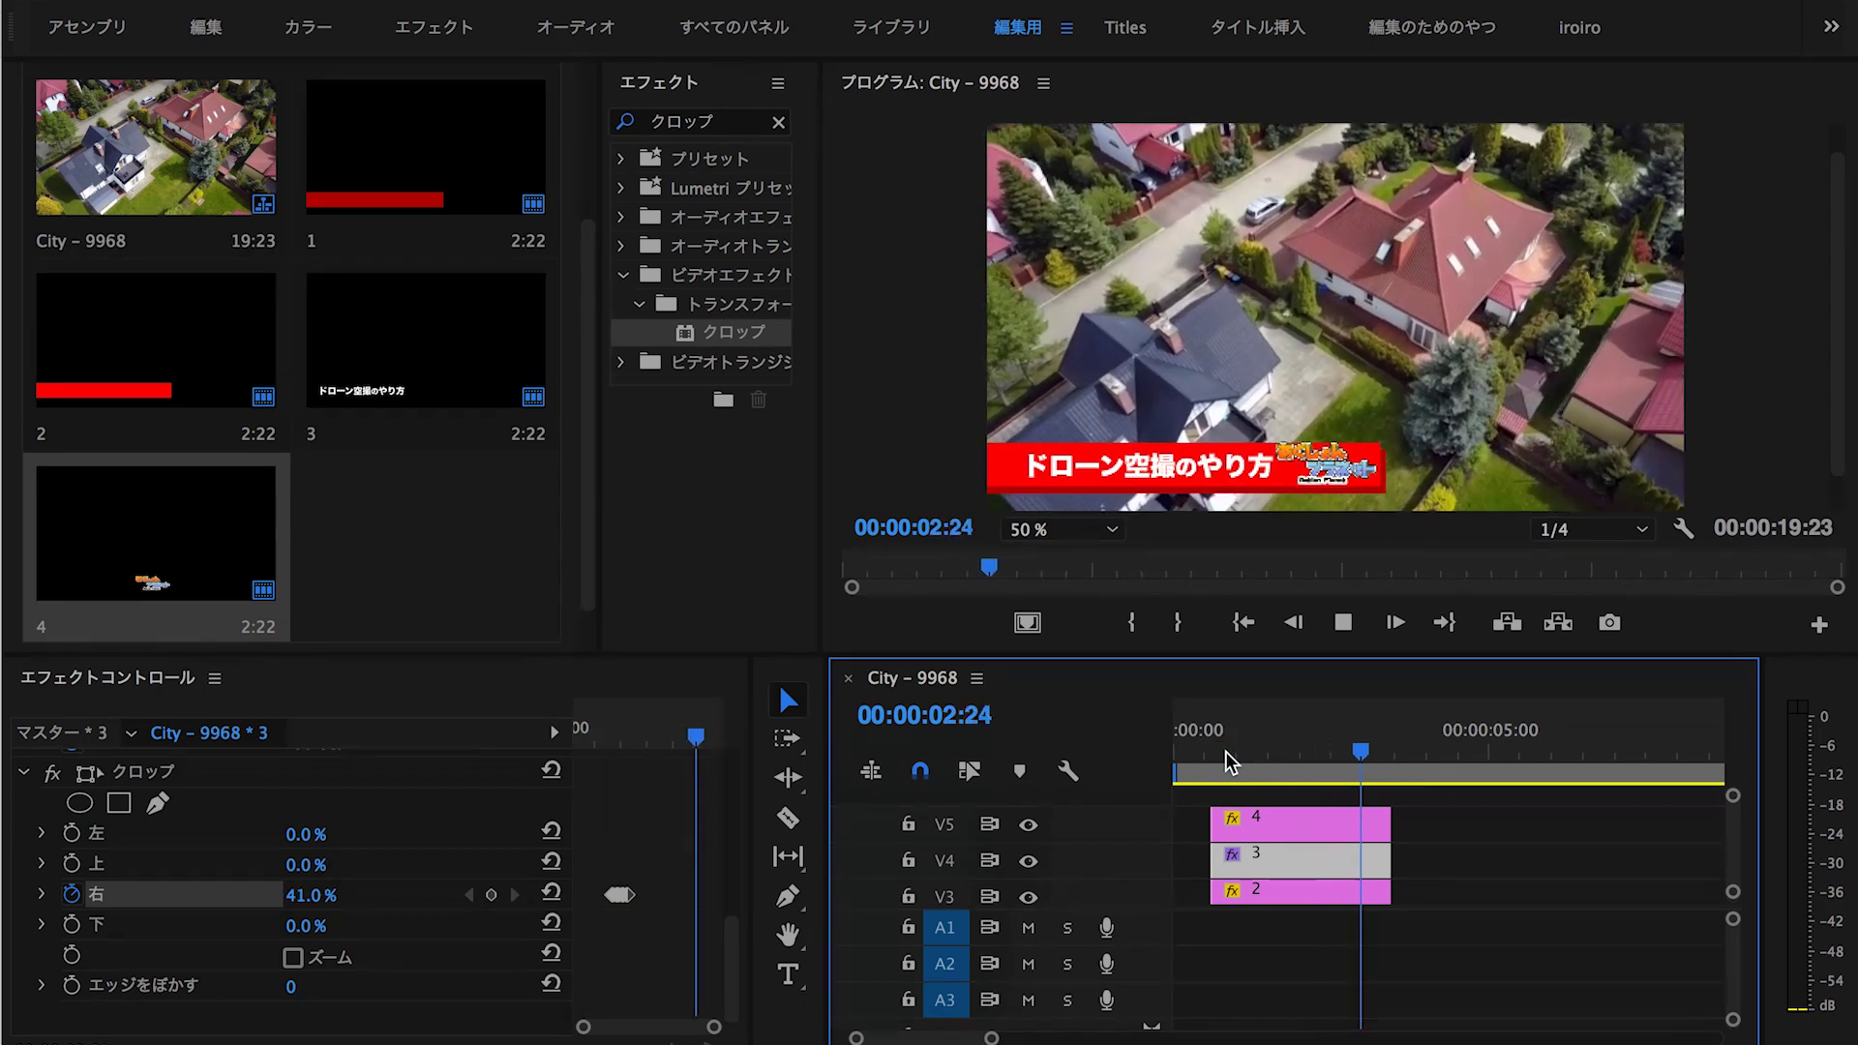
key("space")
left_click(1227, 753)
key("space")
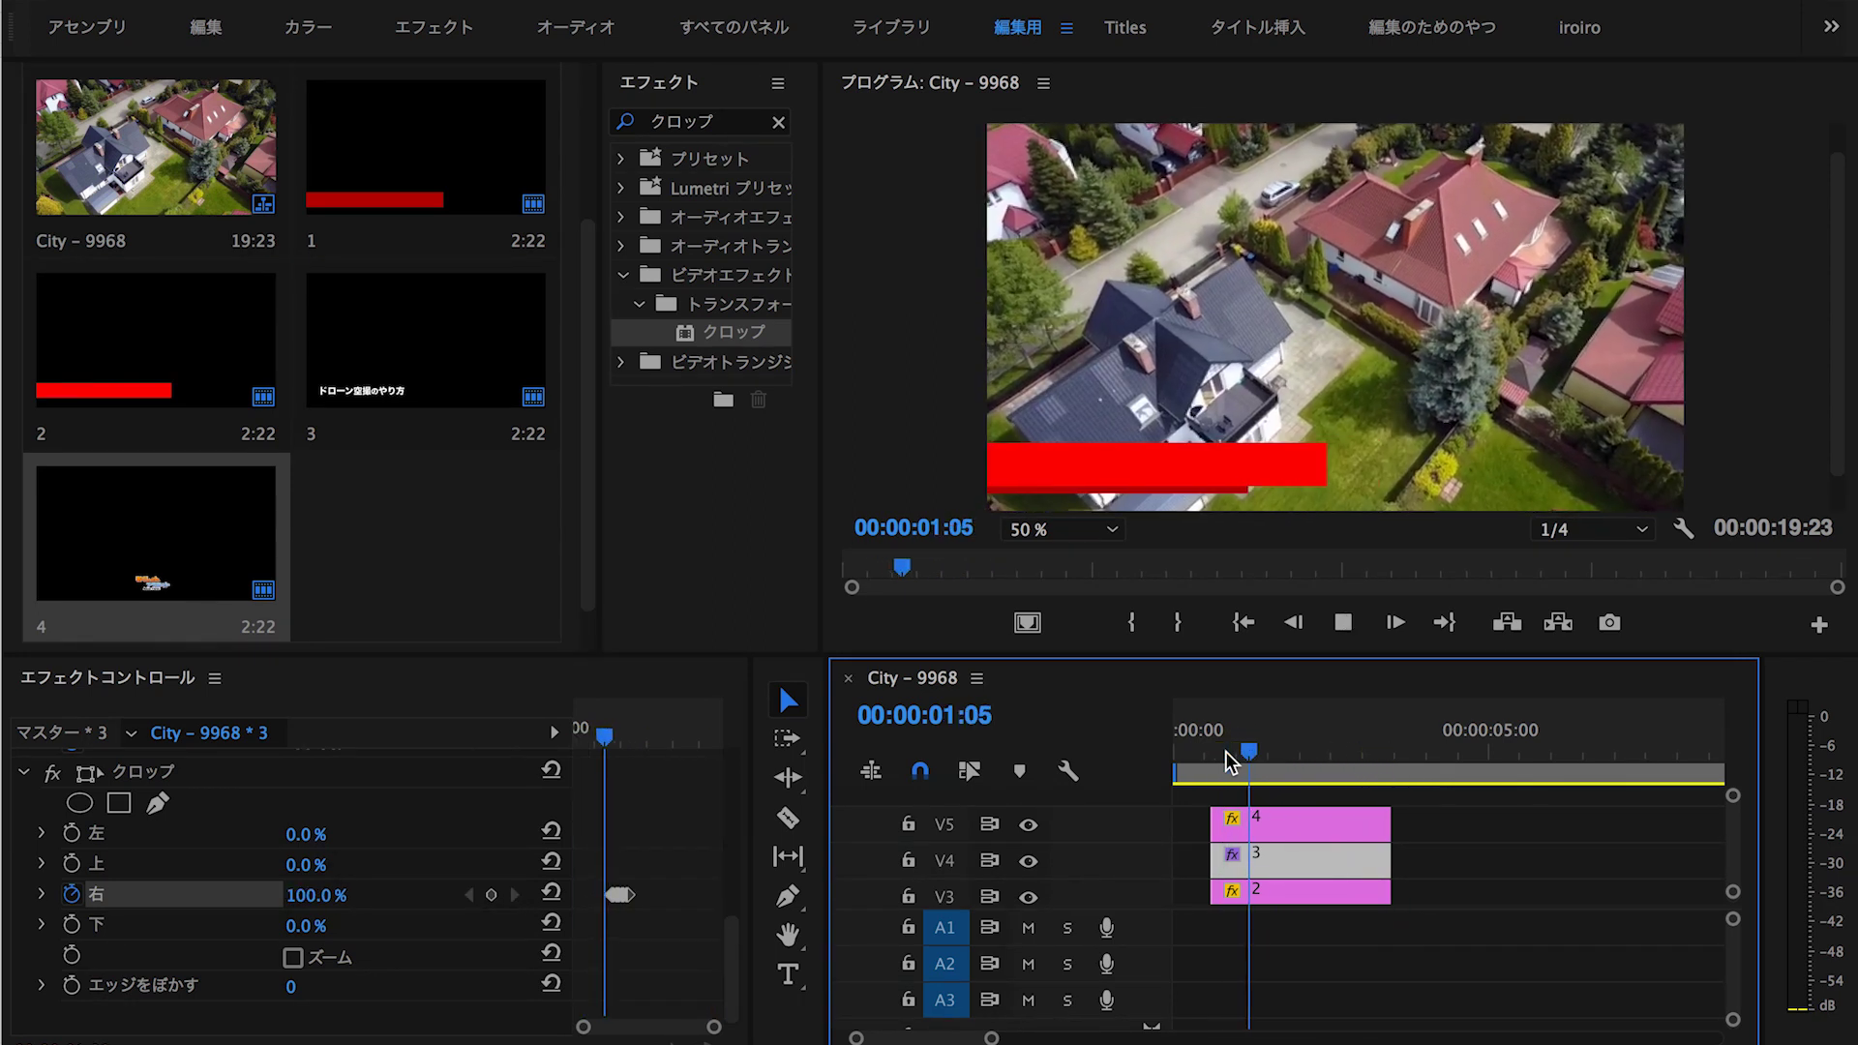
left_click_drag(1245, 753, 1221, 755)
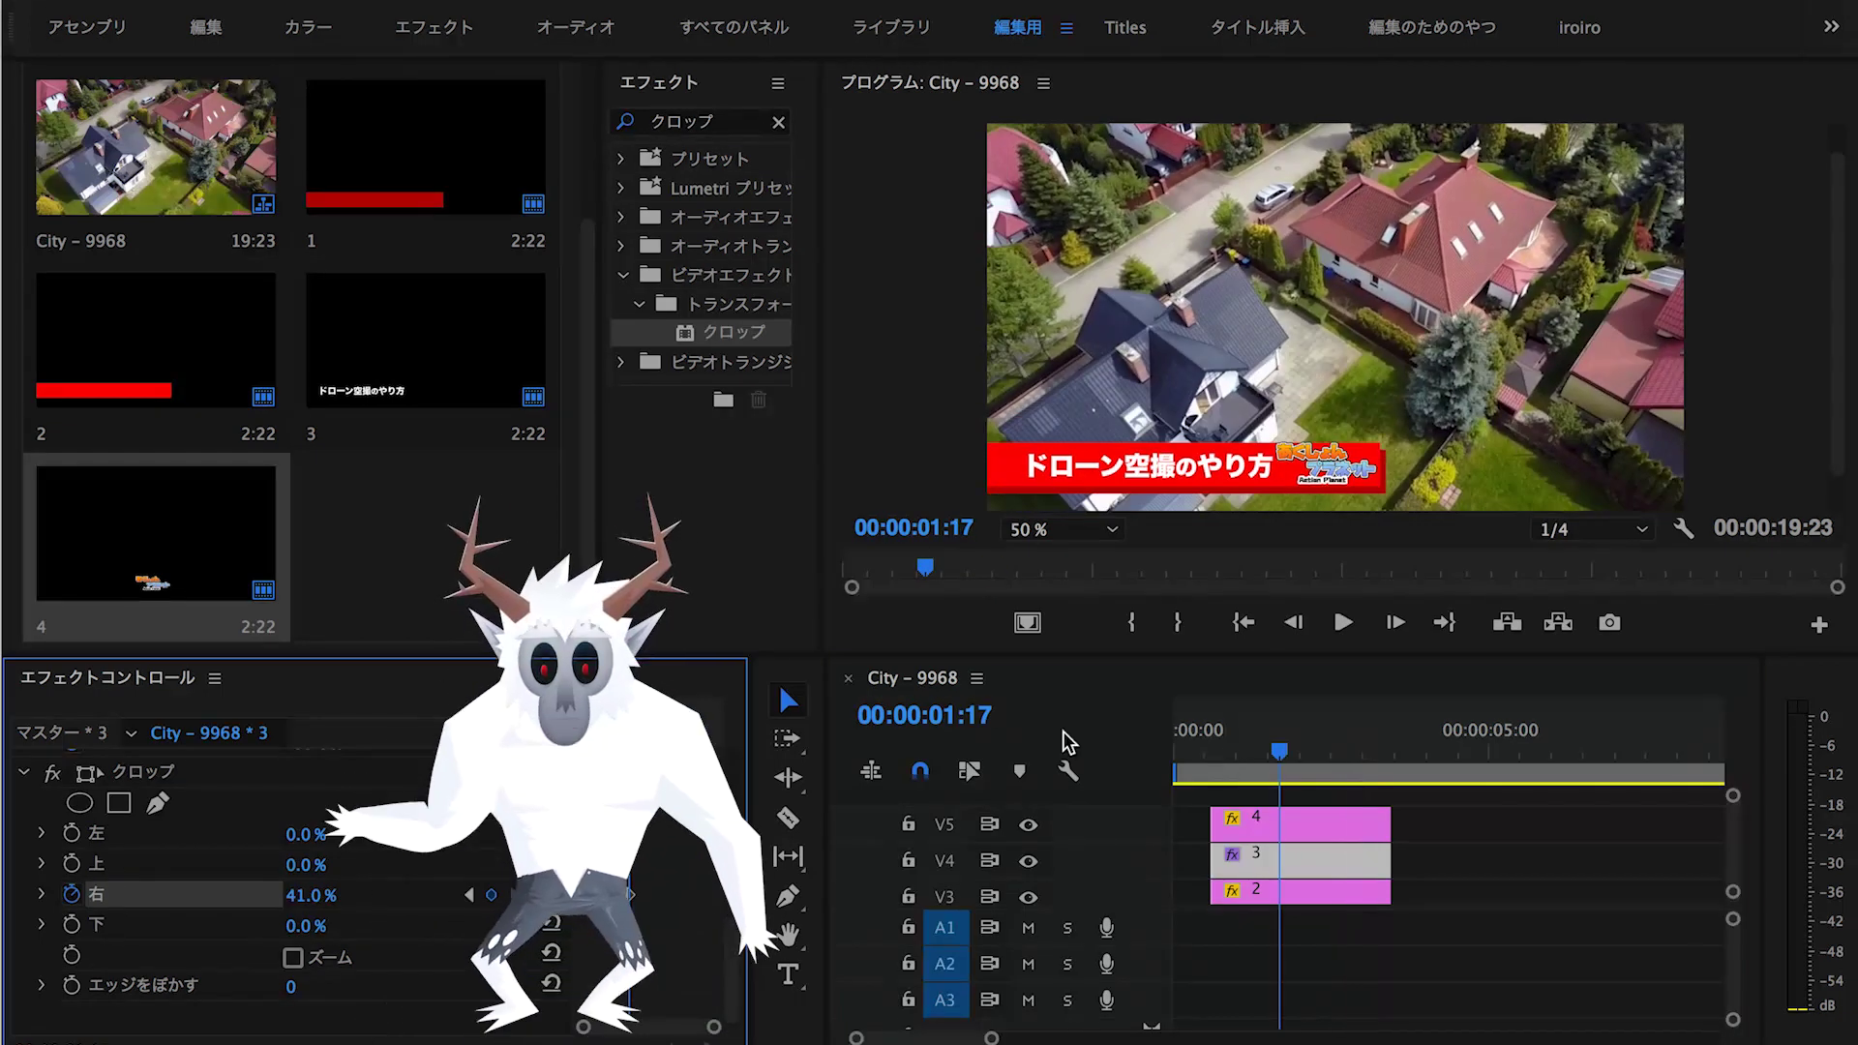
key("space")
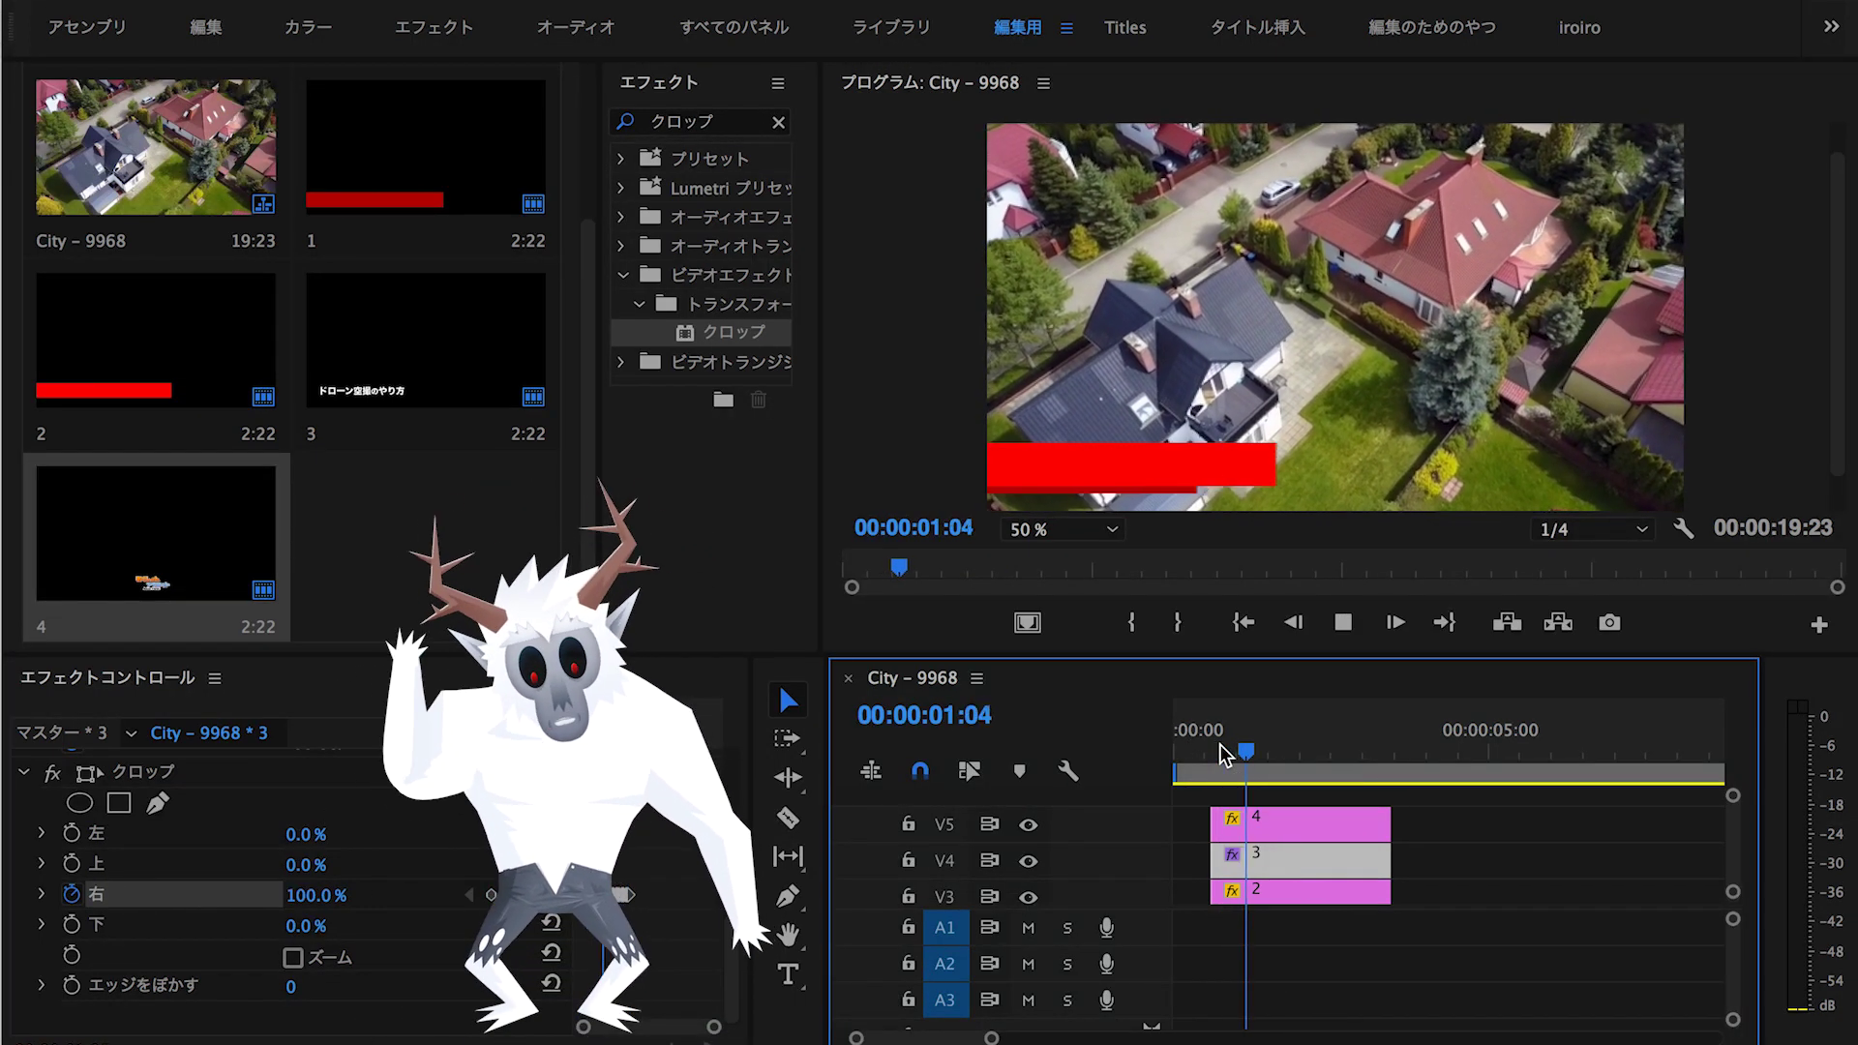
key("space")
left_click(1227, 755)
key("space")
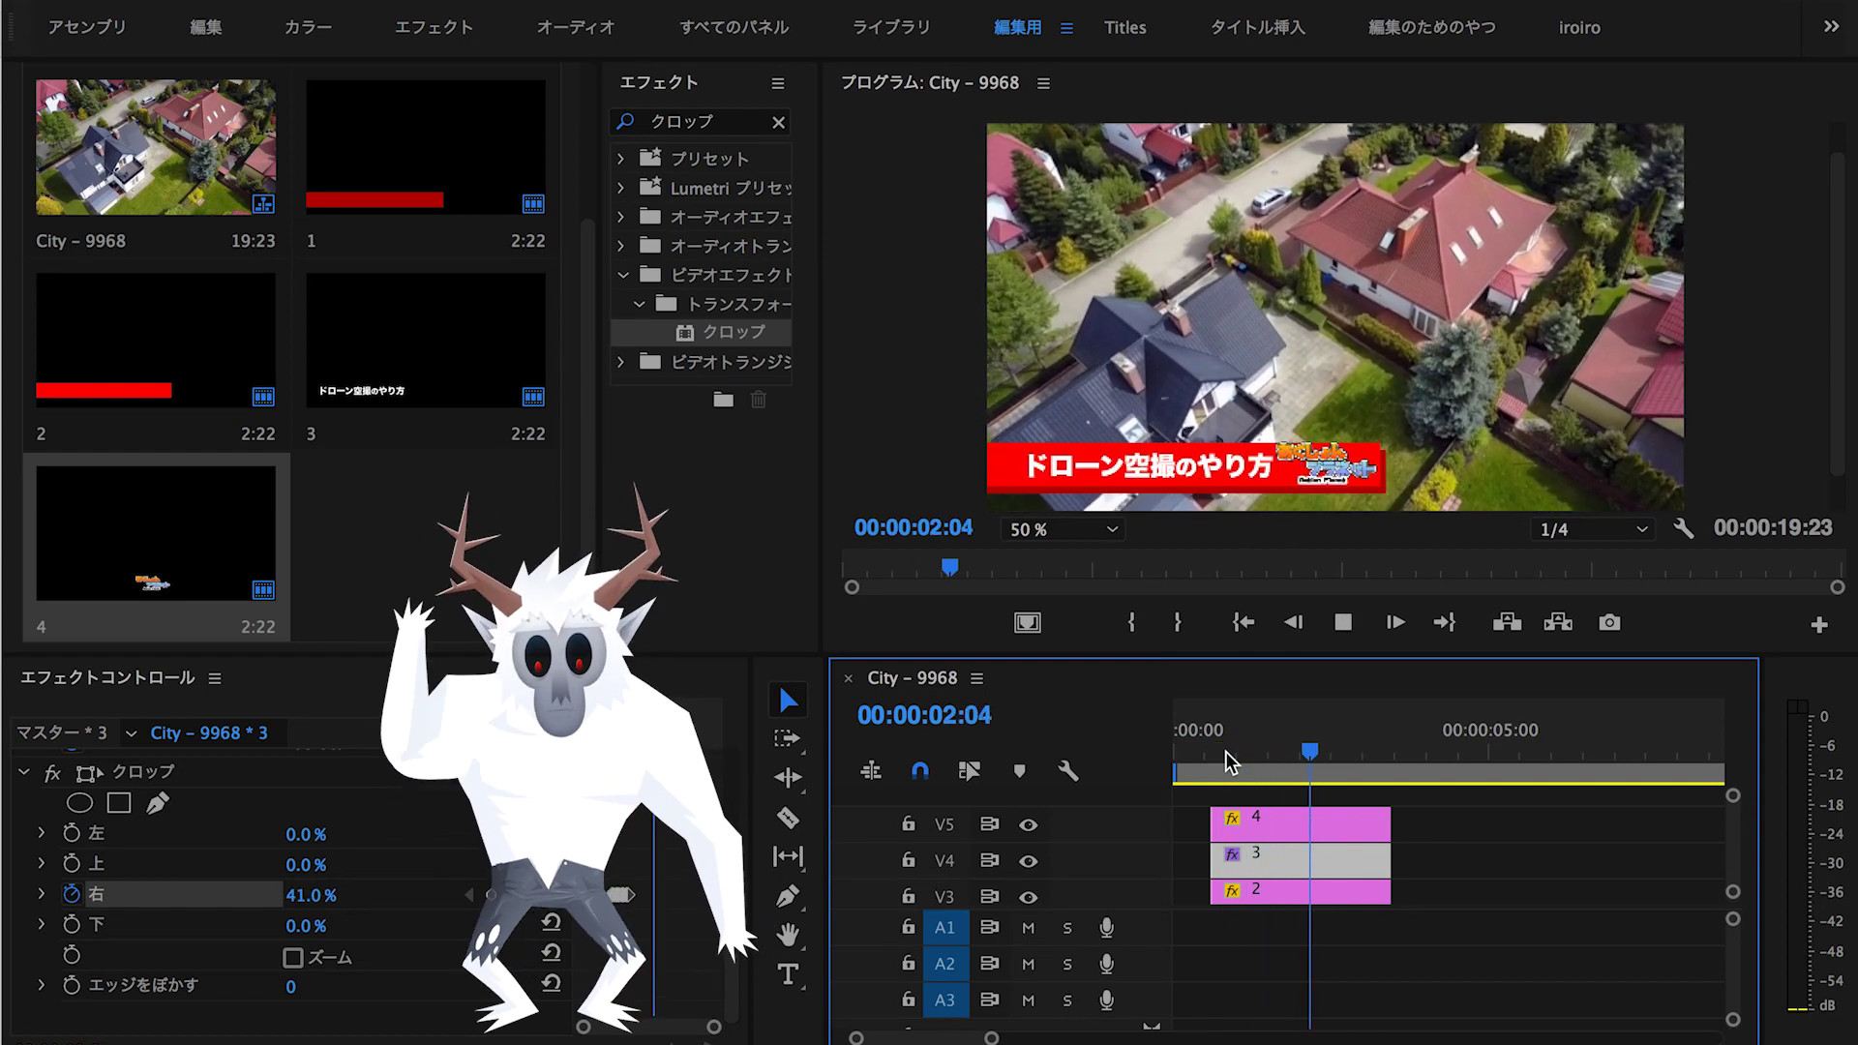
left_click(1228, 755)
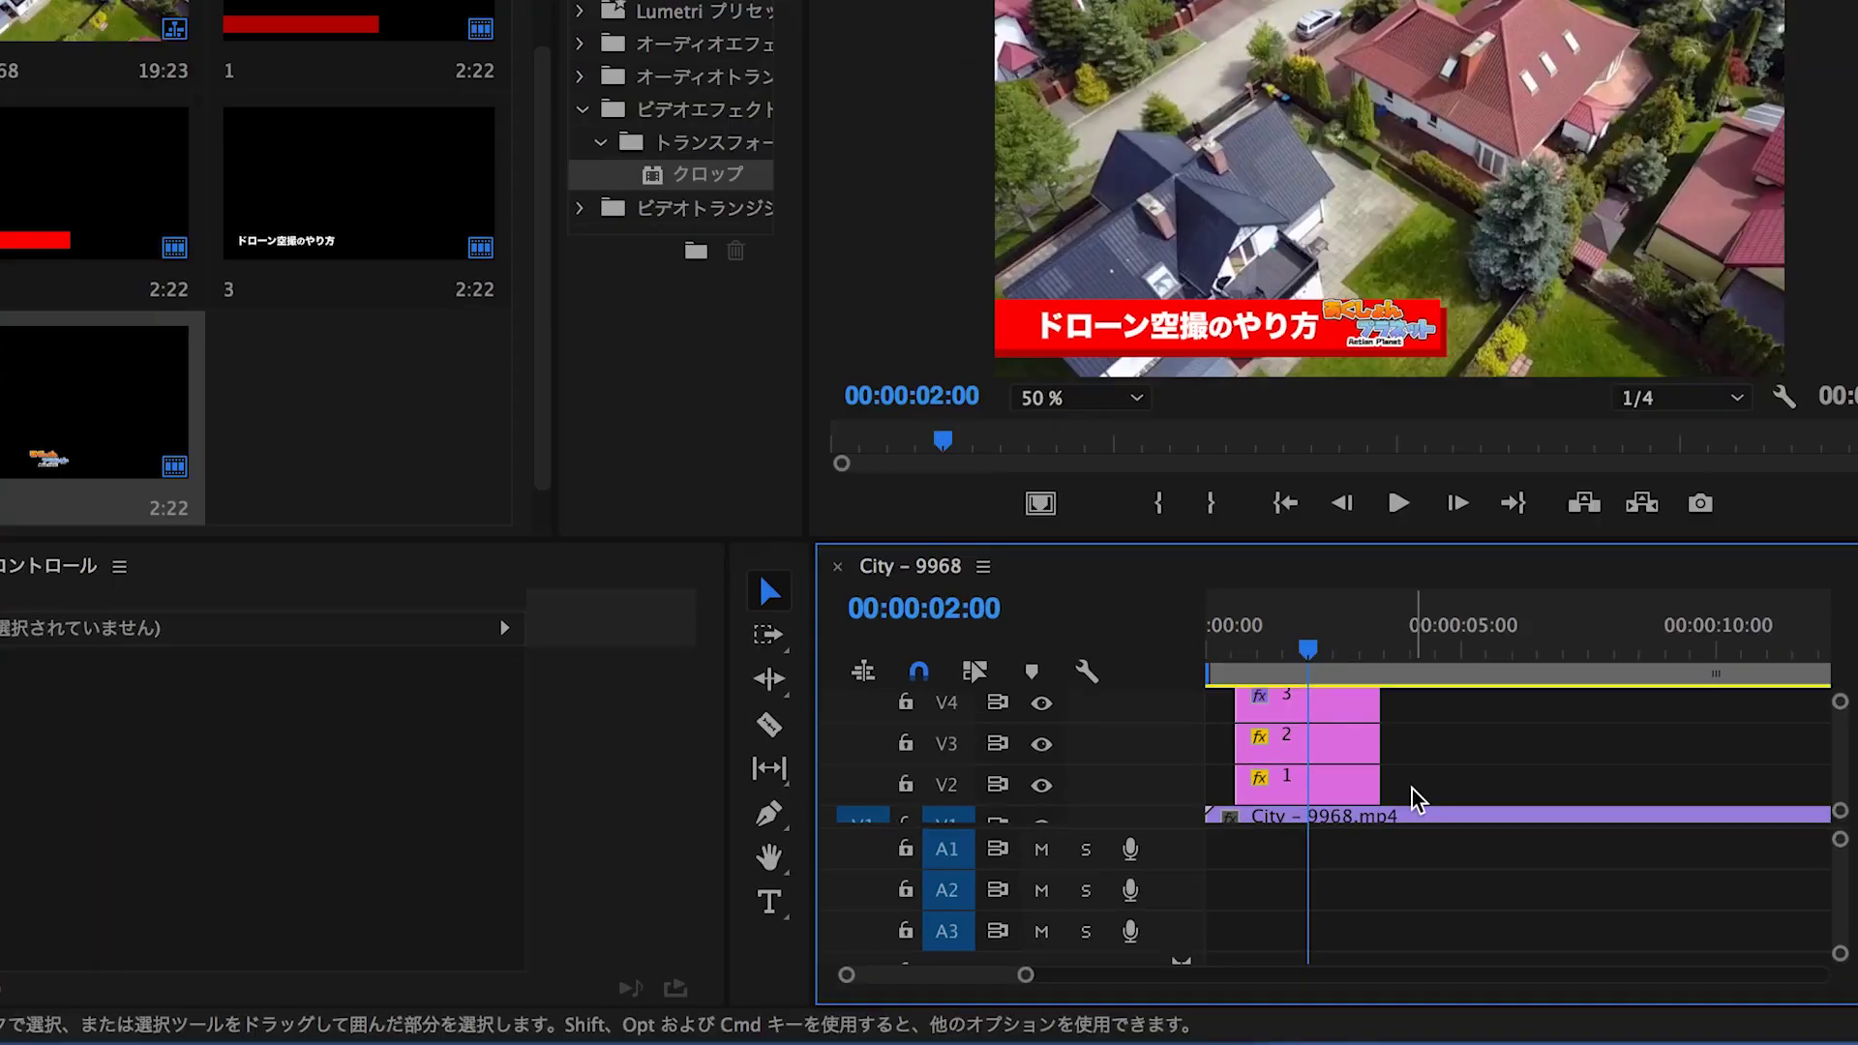
Select the four lower-third clips and shorten their ends
left_click_drag(1415, 799, 1364, 704)
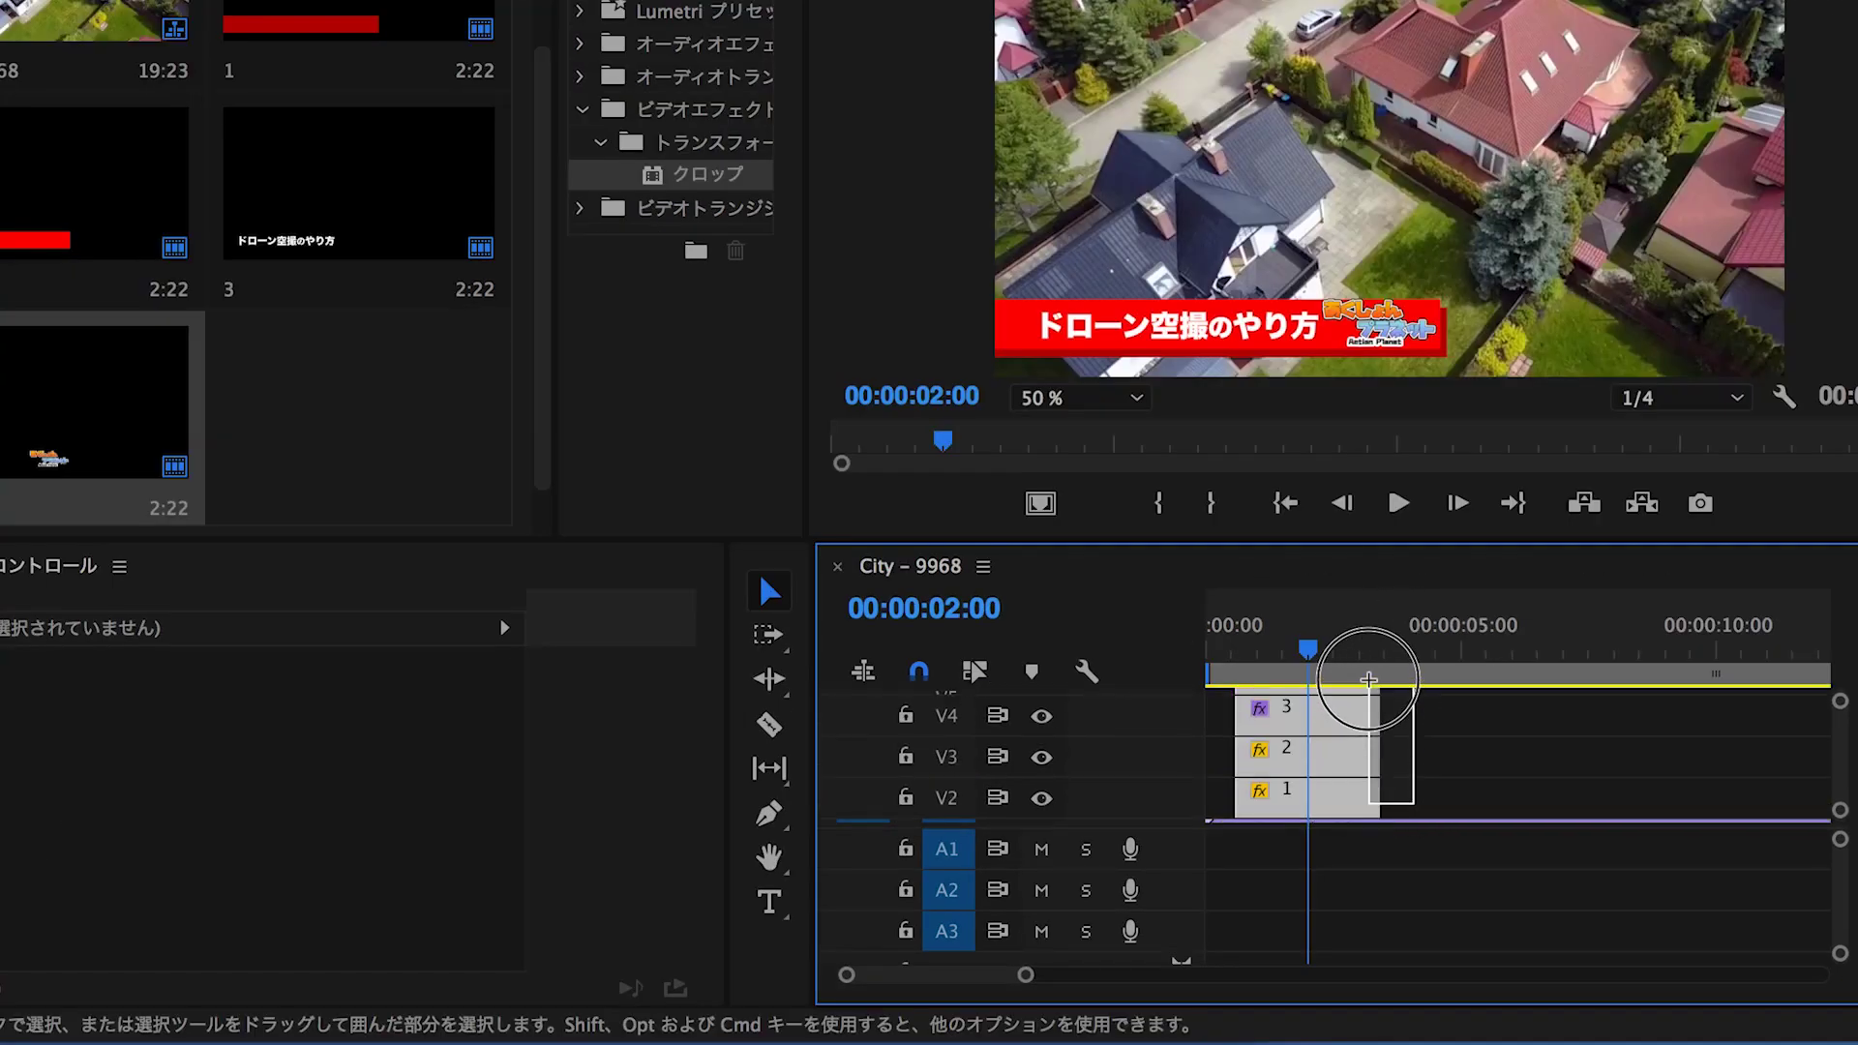
left_click_drag(1365, 704, 1312, 701)
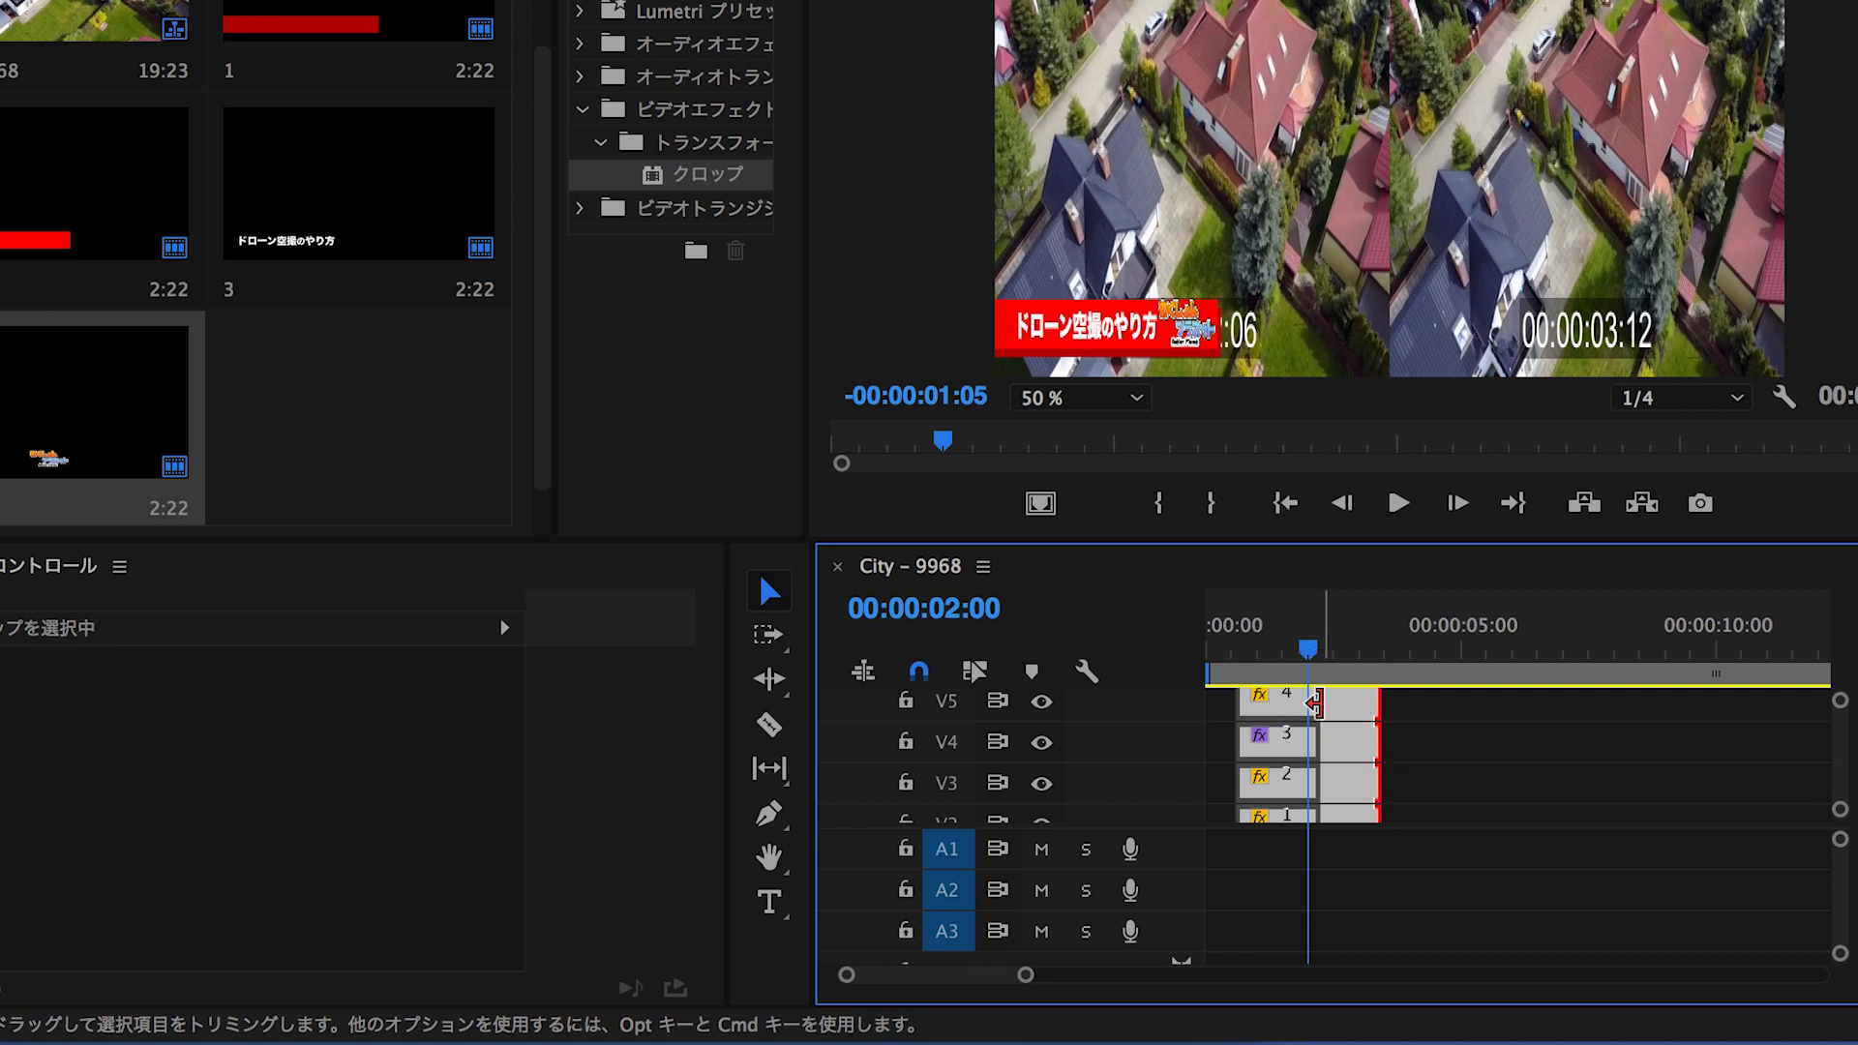
left_click_drag(1312, 702, 1318, 668)
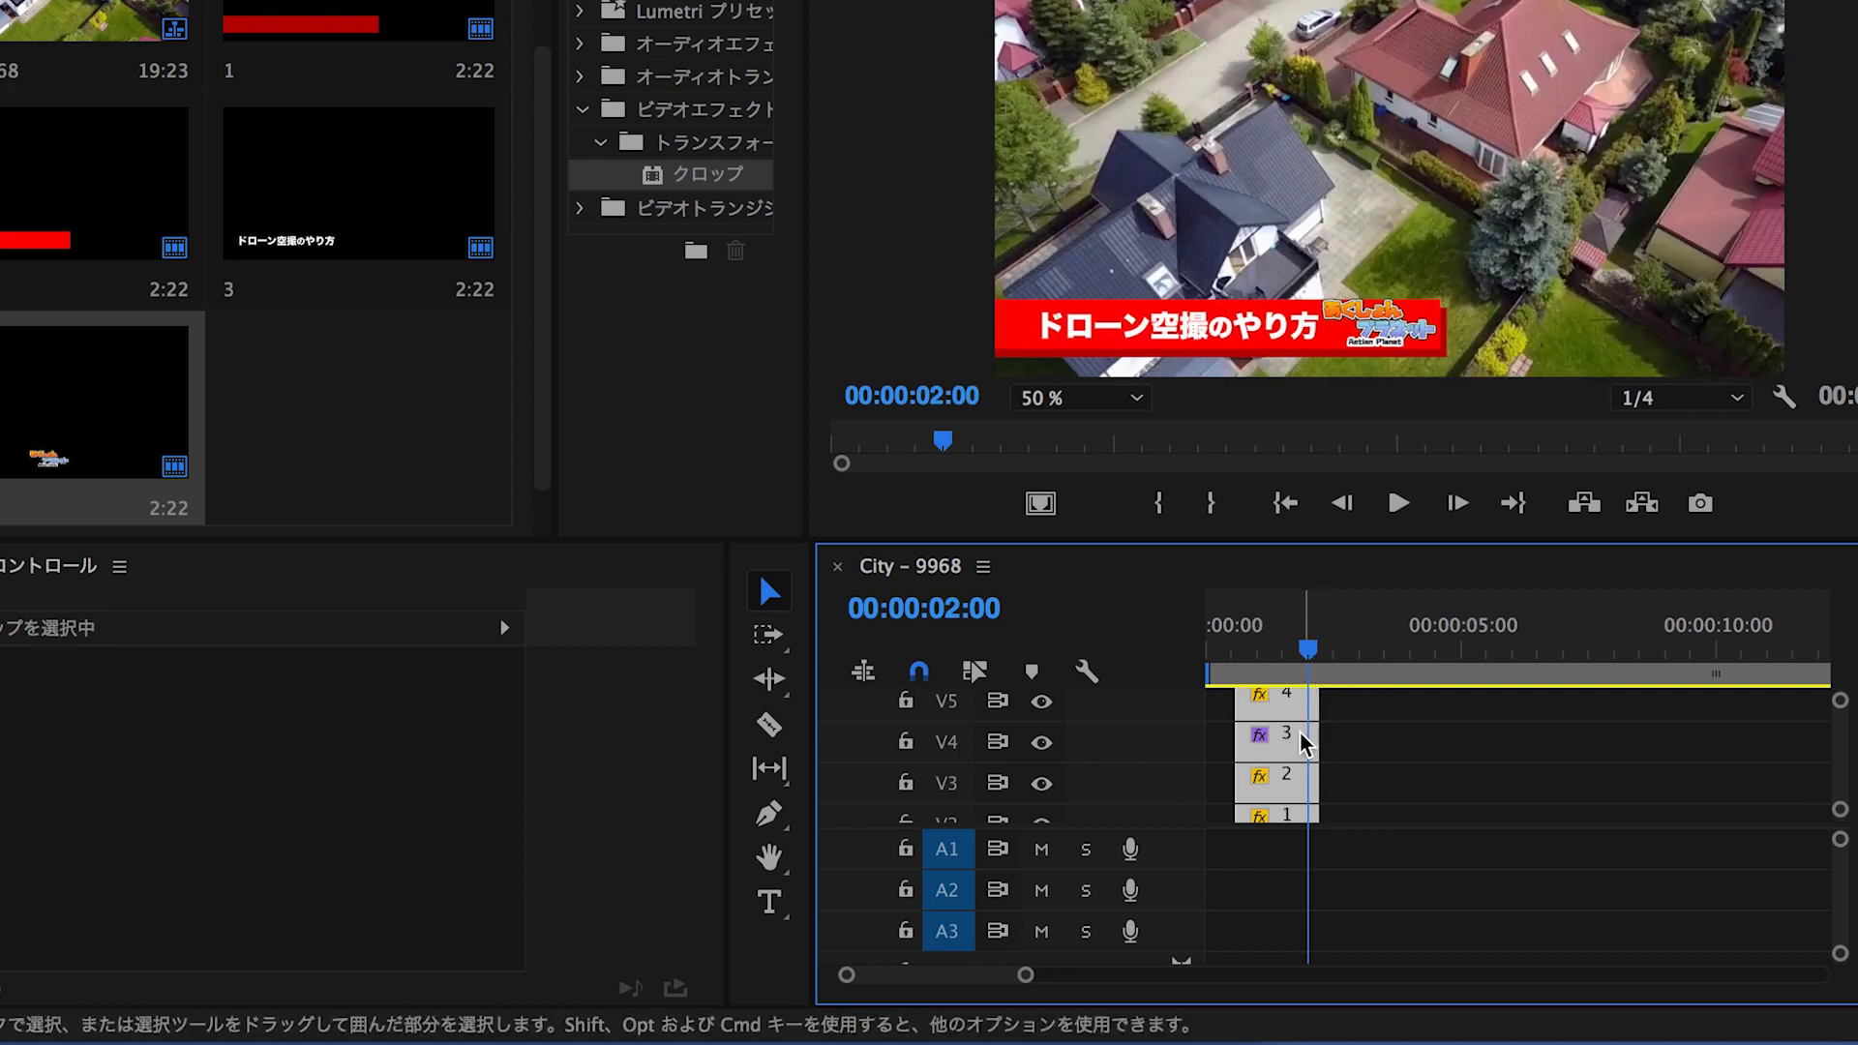
Nest the four clips into a single sequence named LT1
right_click(1302, 735)
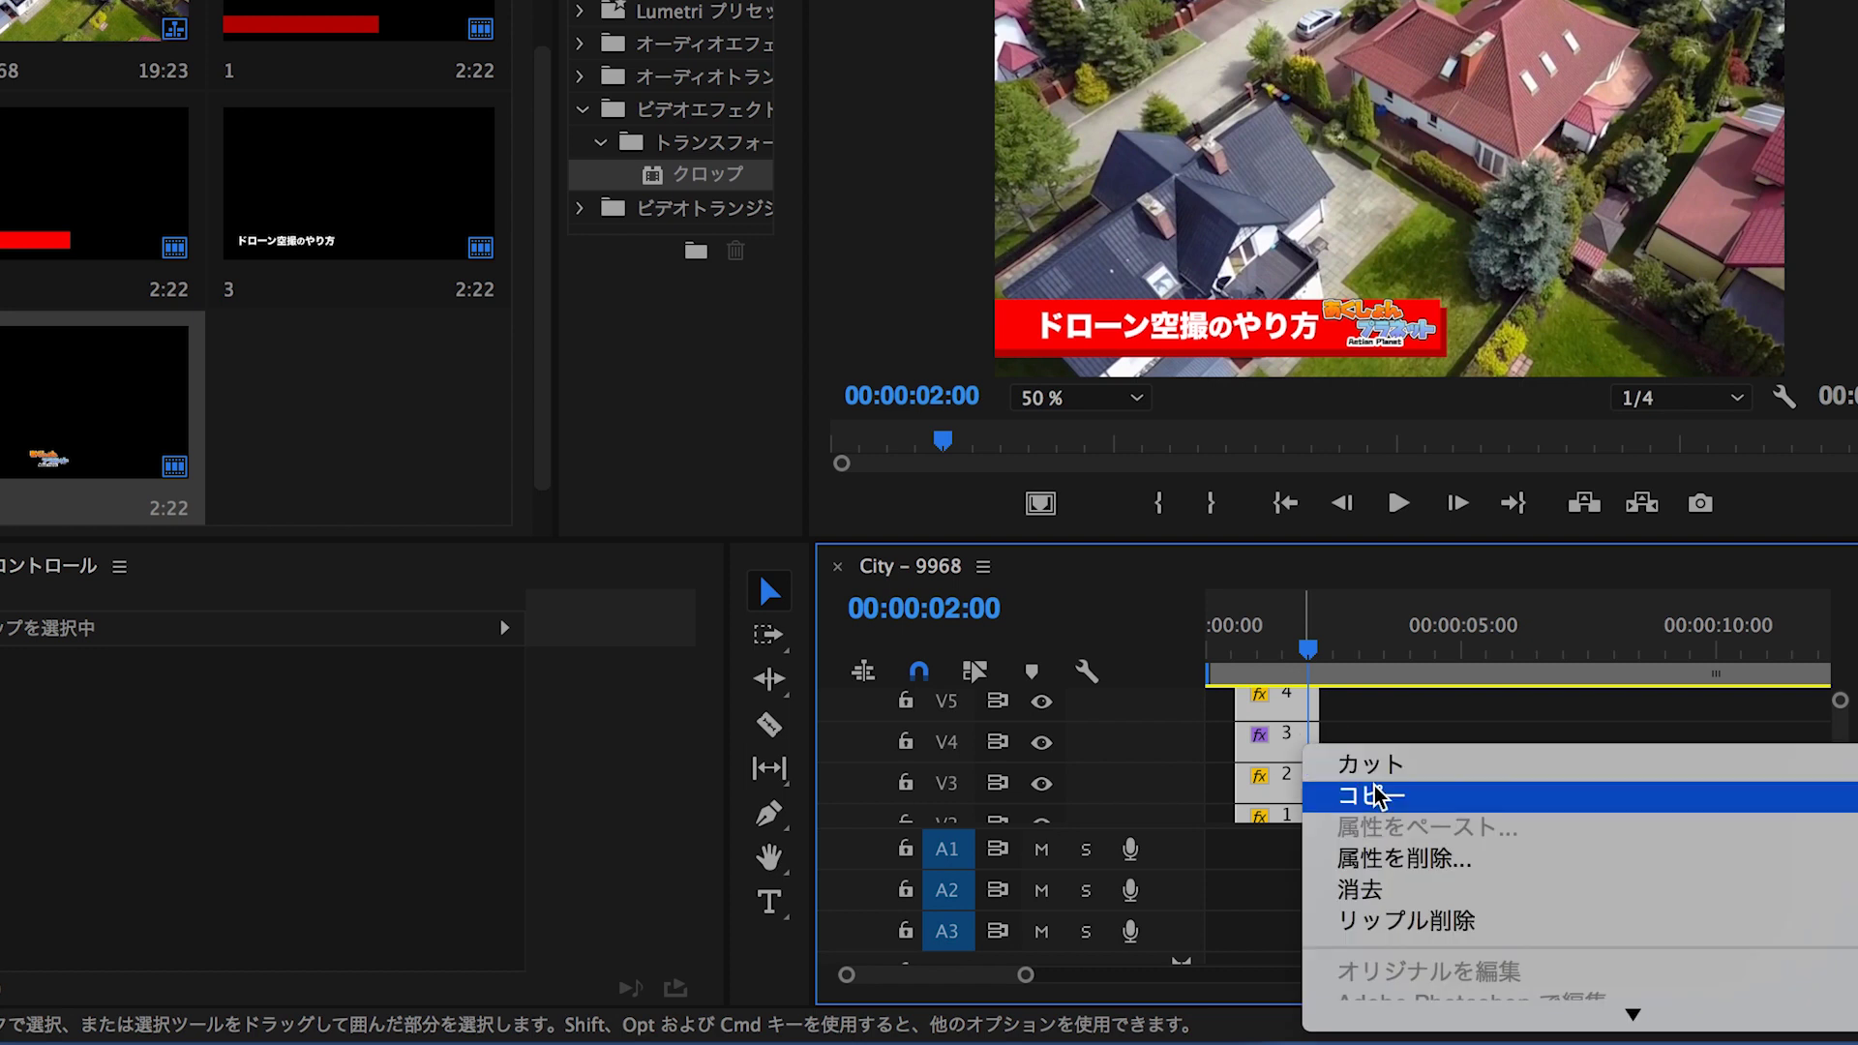
scroll(1379, 796, "down", 3)
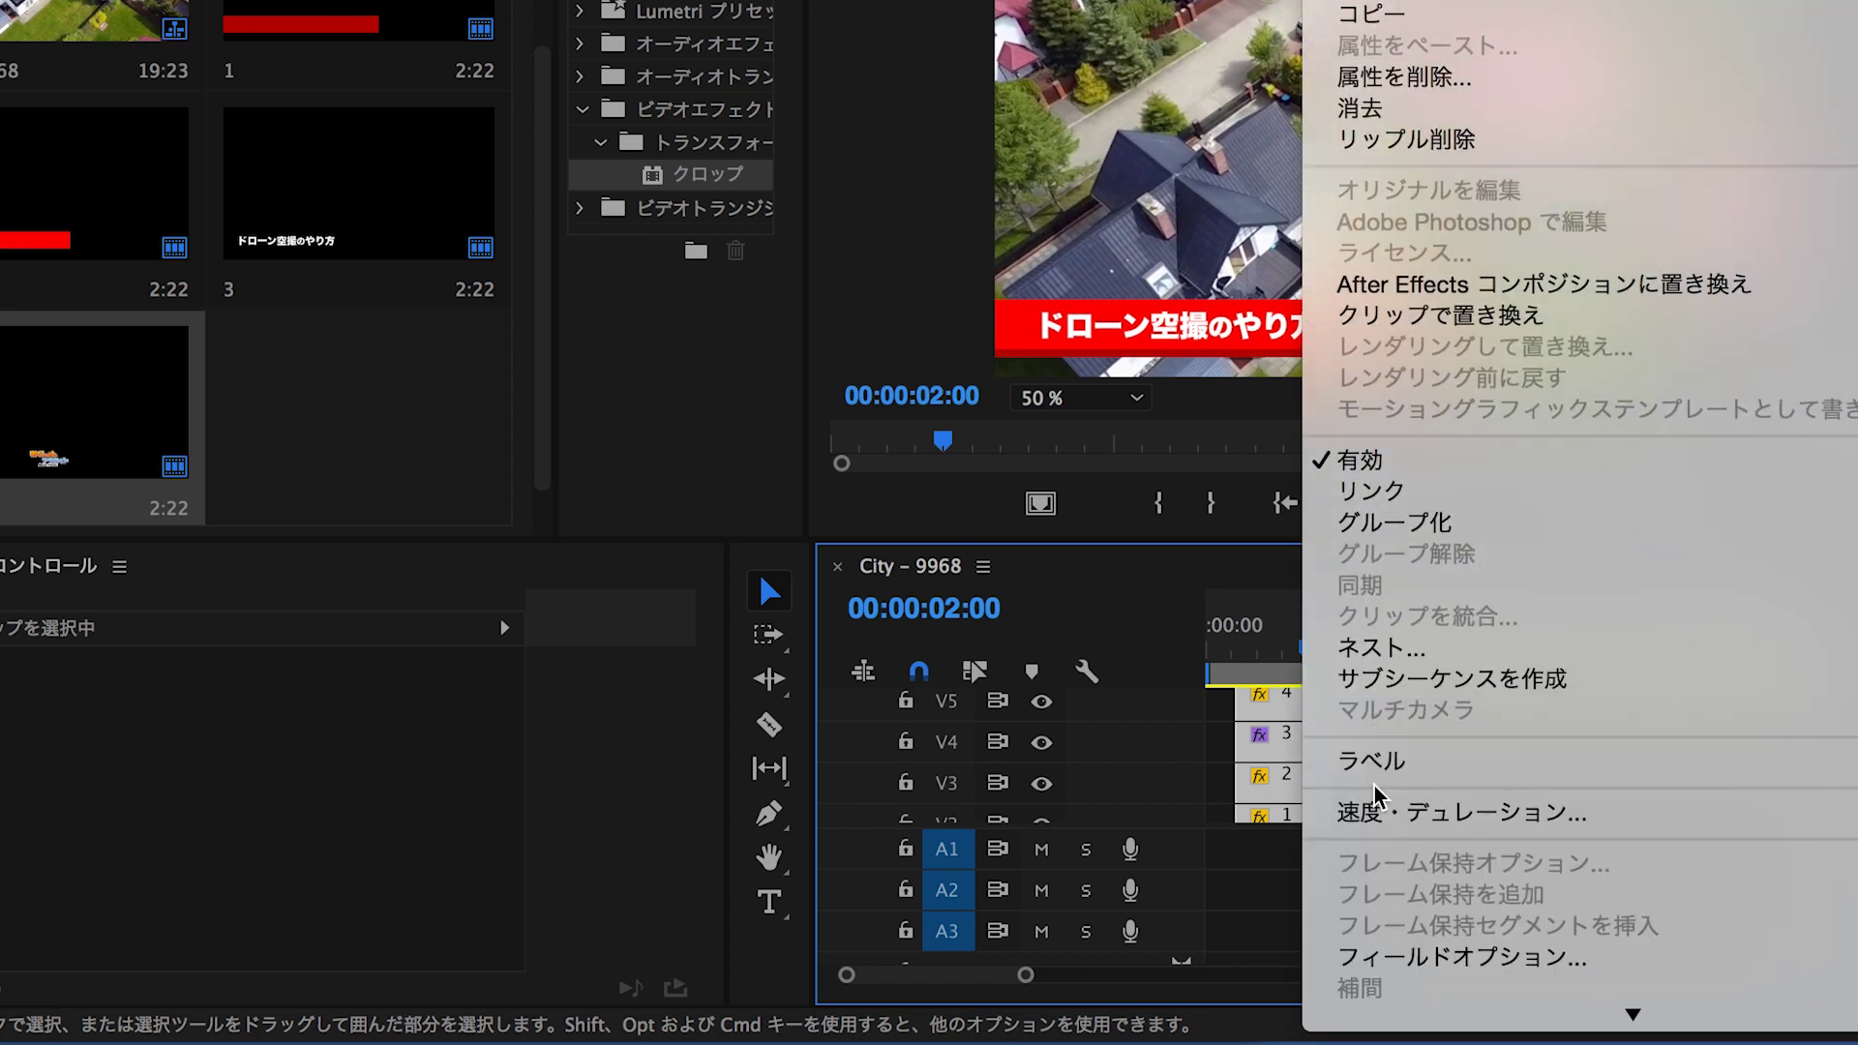
left_click(1409, 652)
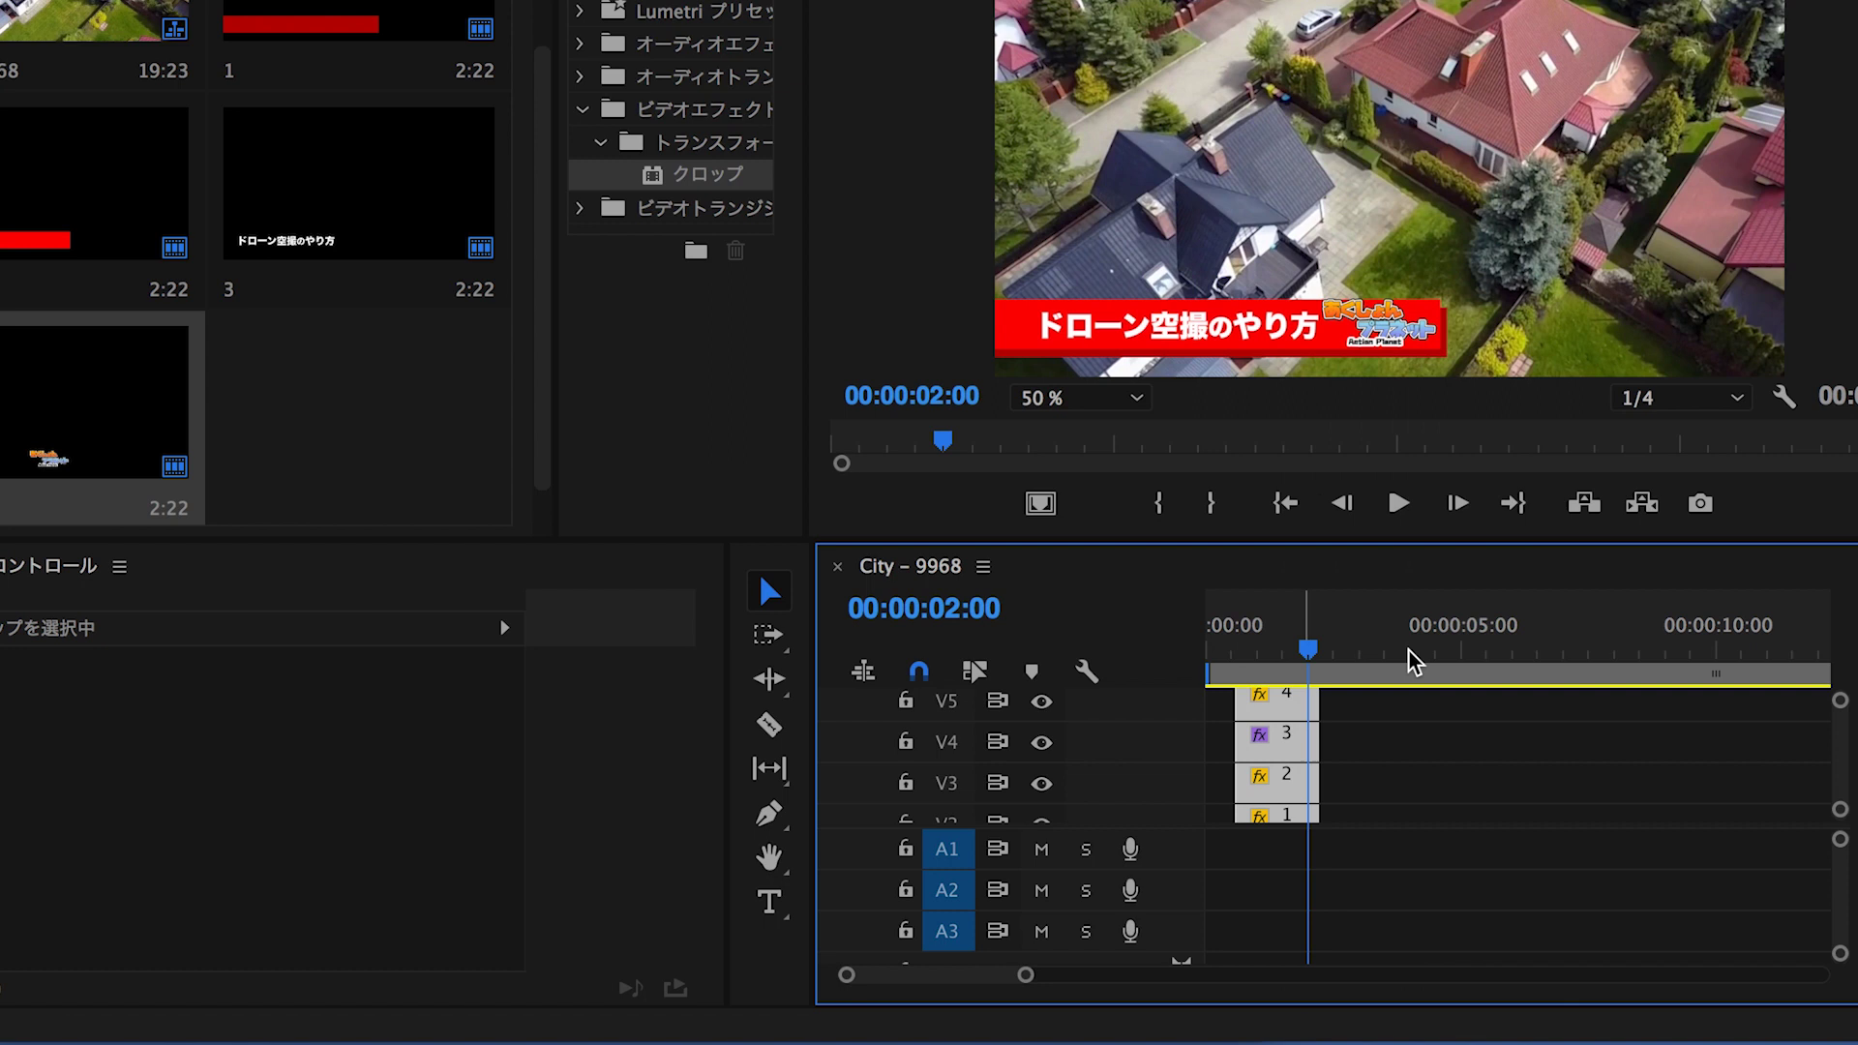
type("LT1")
key("Return")
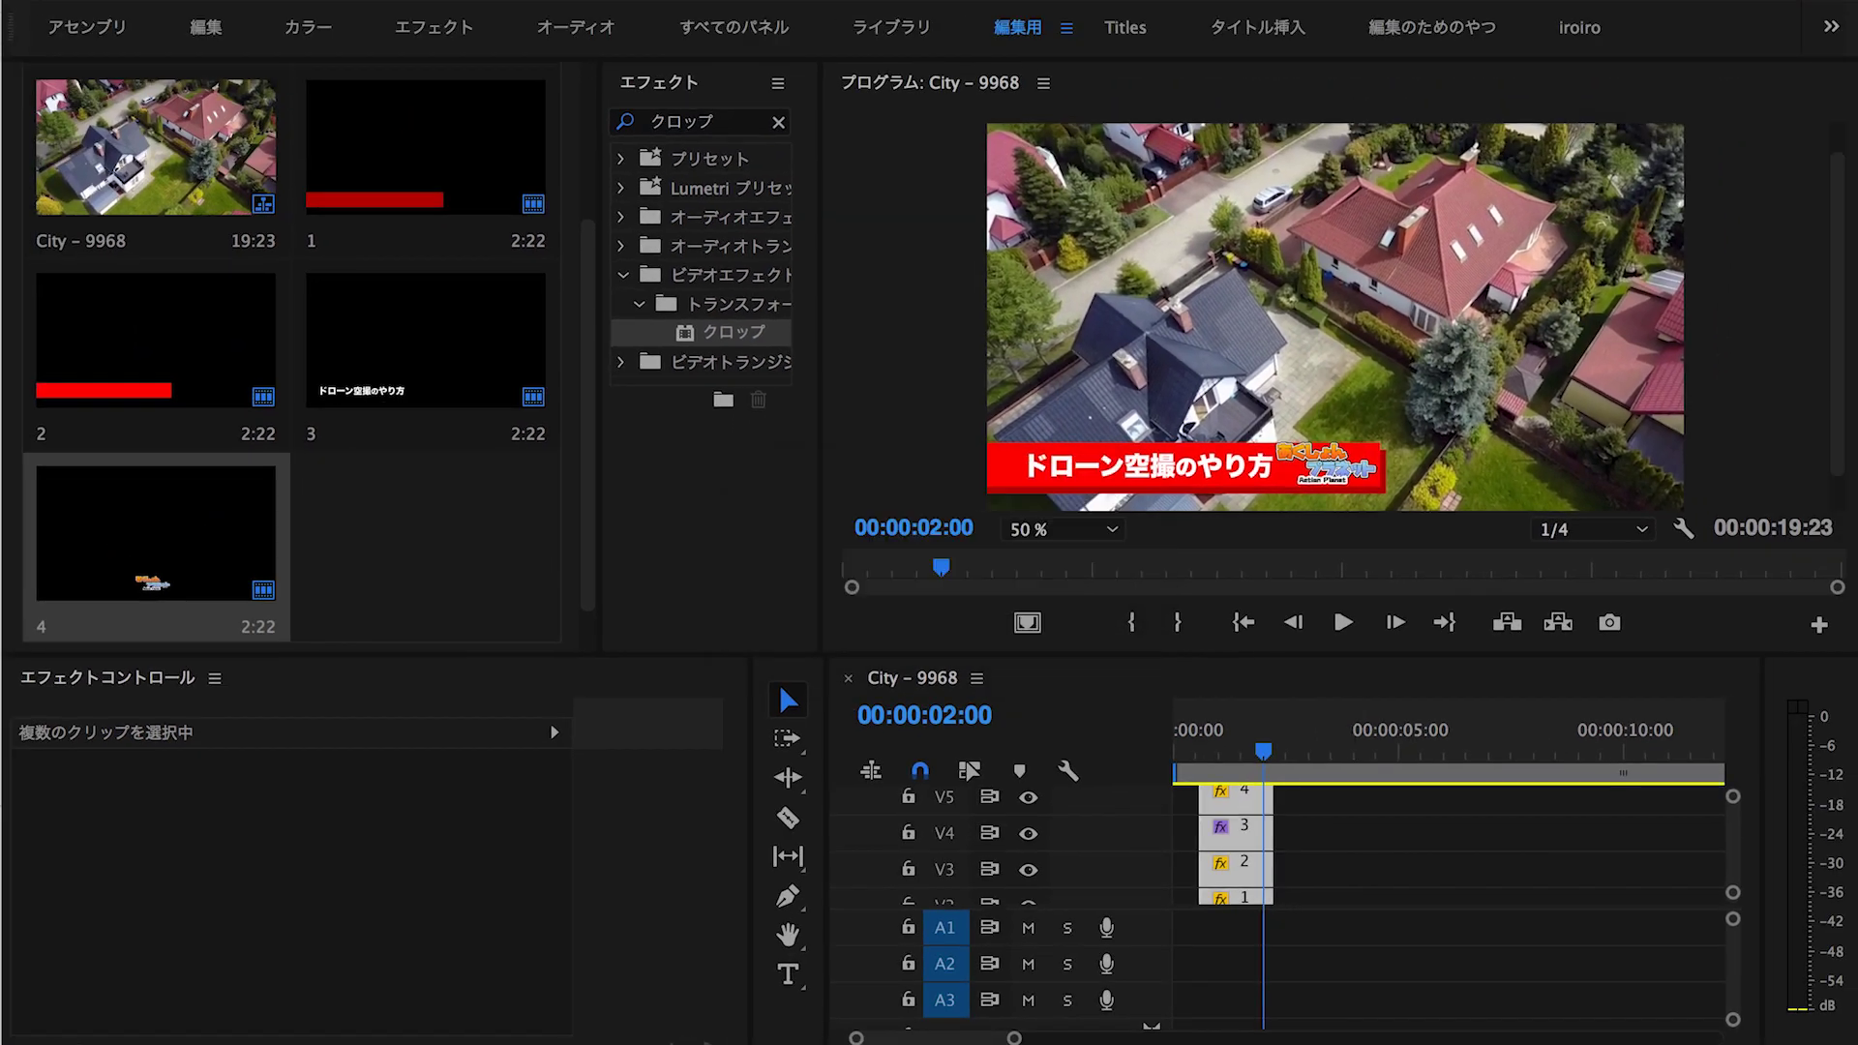
Preview the nested LT1 clip over the drone footage and inspect the LT1 sequence
left_click(1208, 765)
key("space")
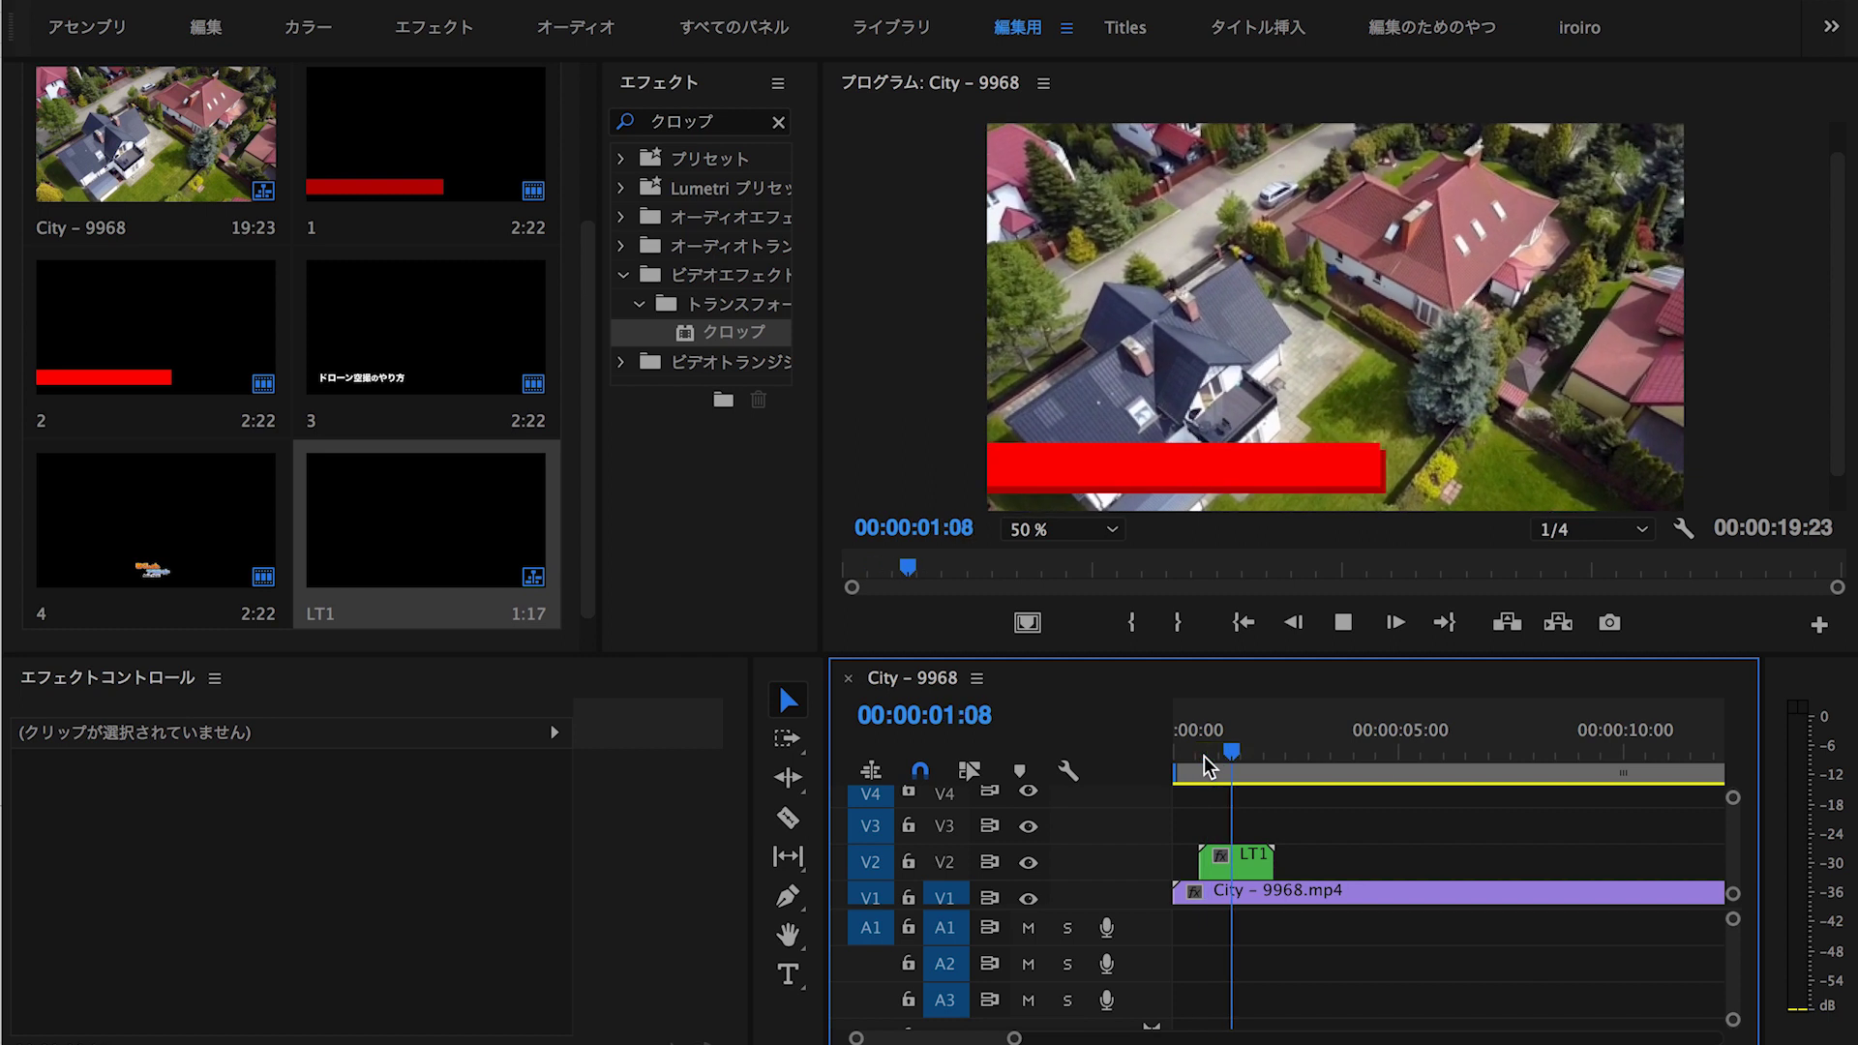
left_click(1208, 765)
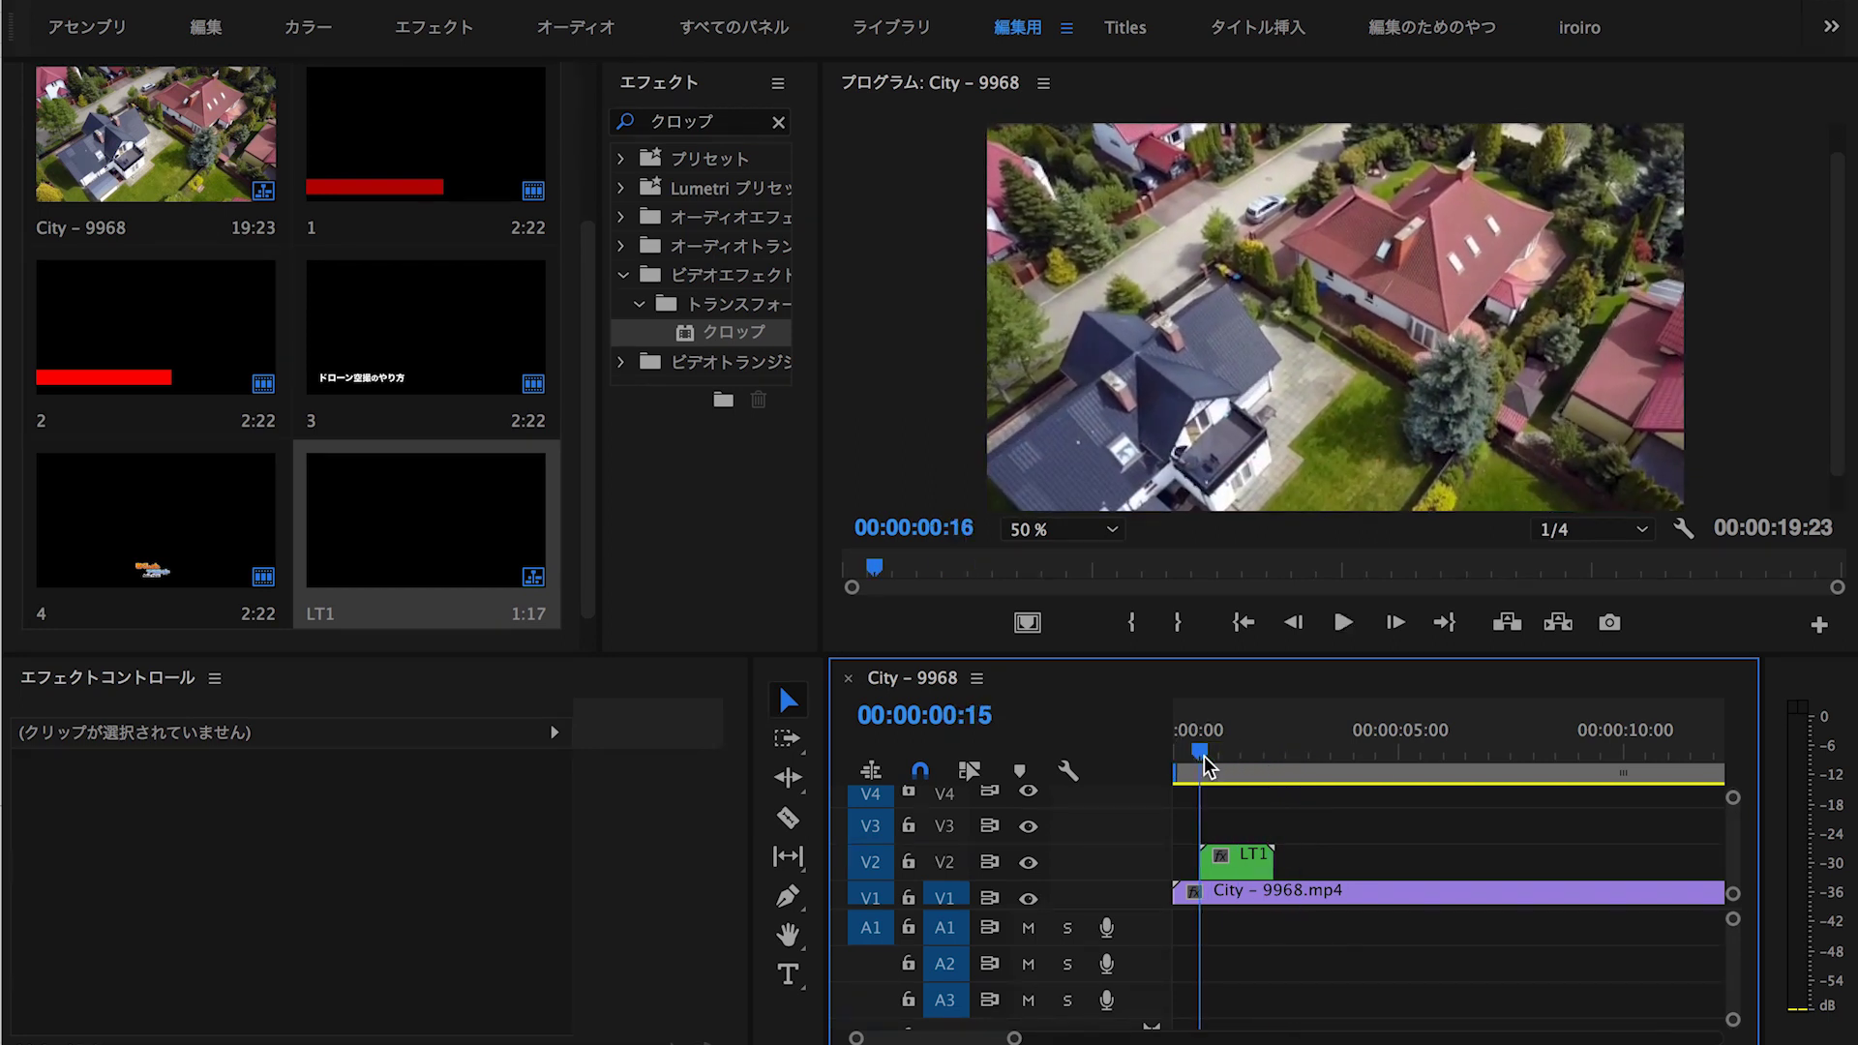
key("space")
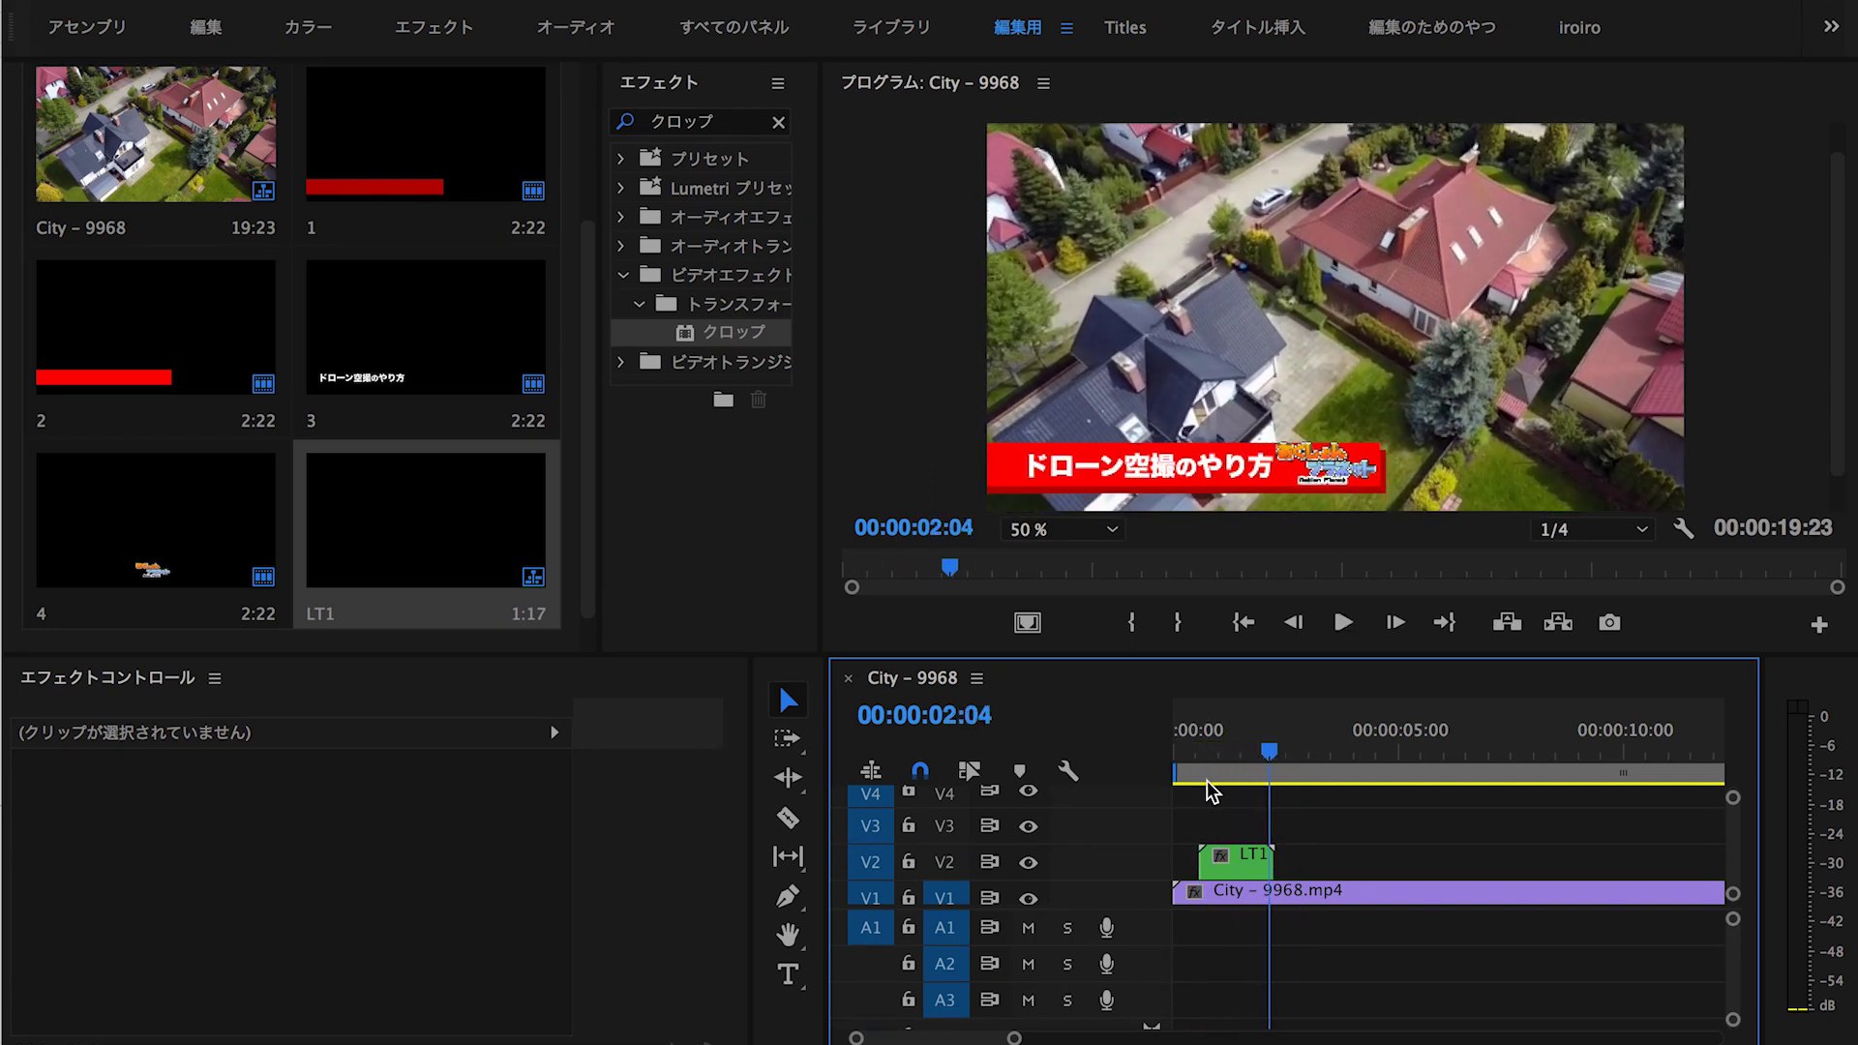
double_click(1235, 869)
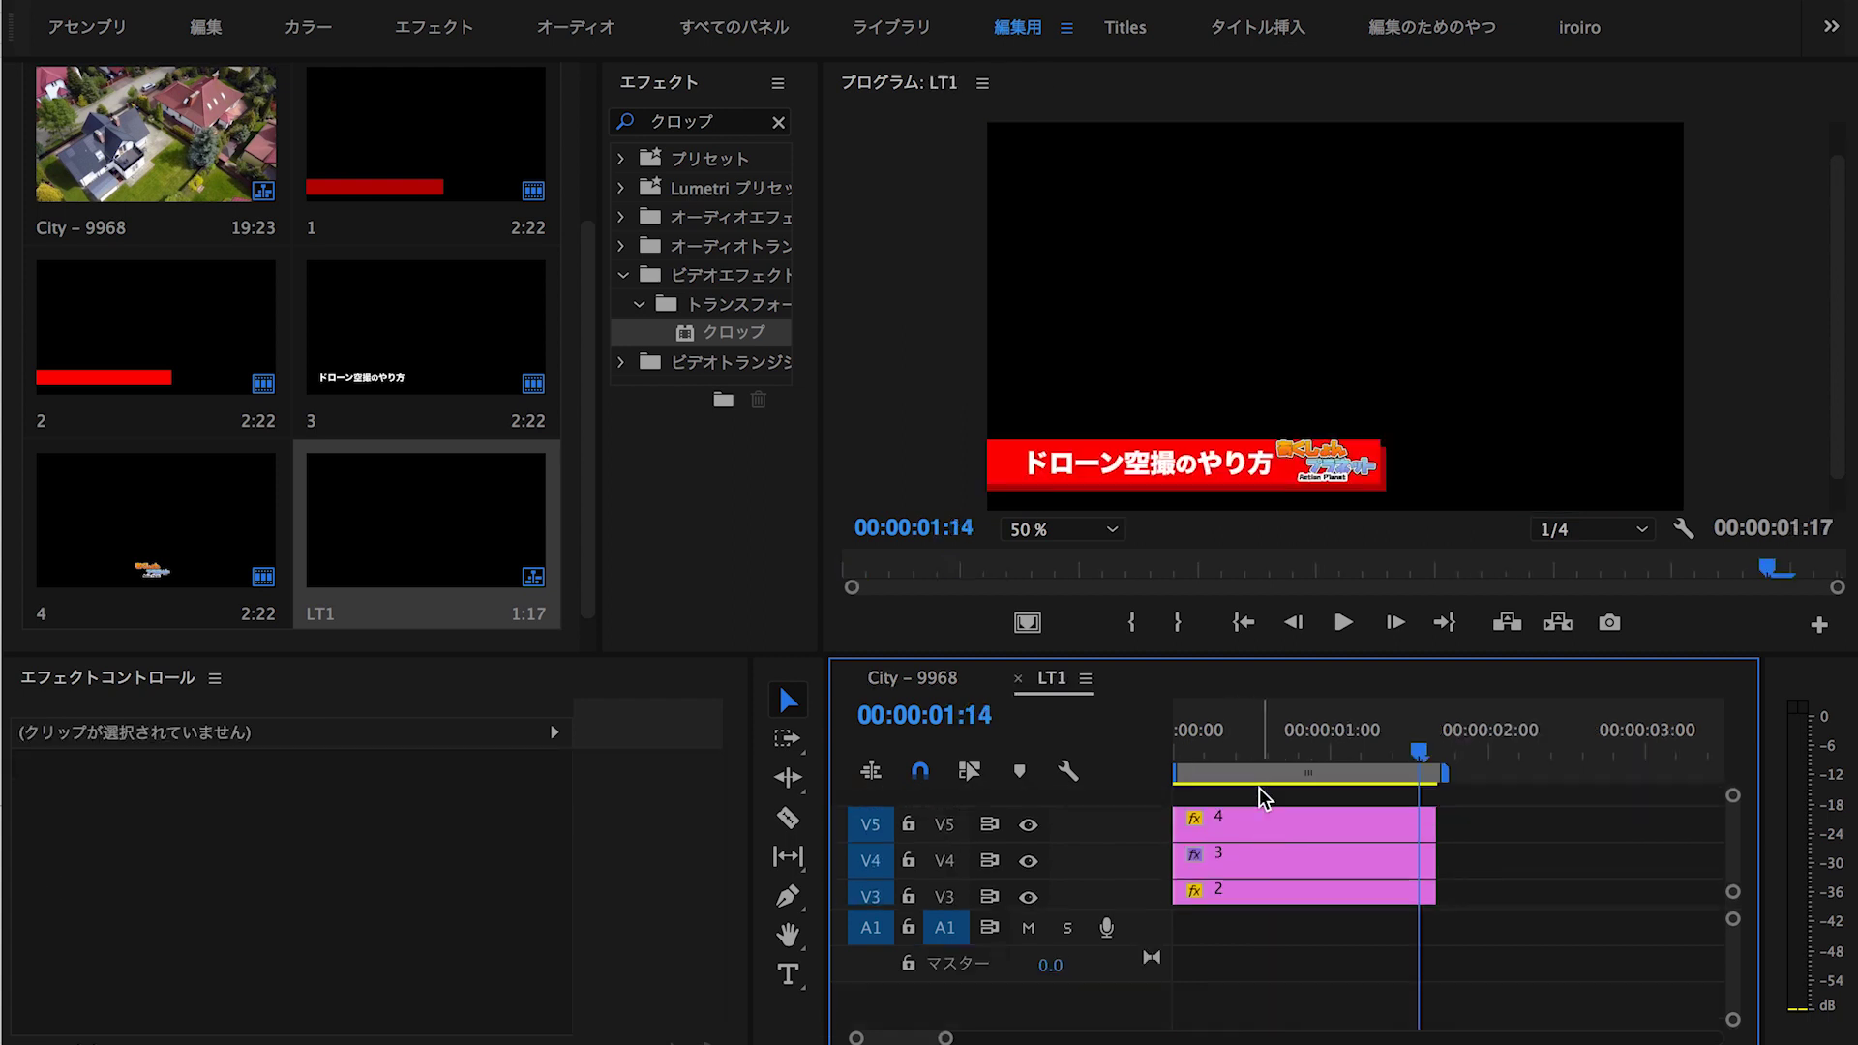
left_click(905, 677)
left_click(1202, 745)
key("space")
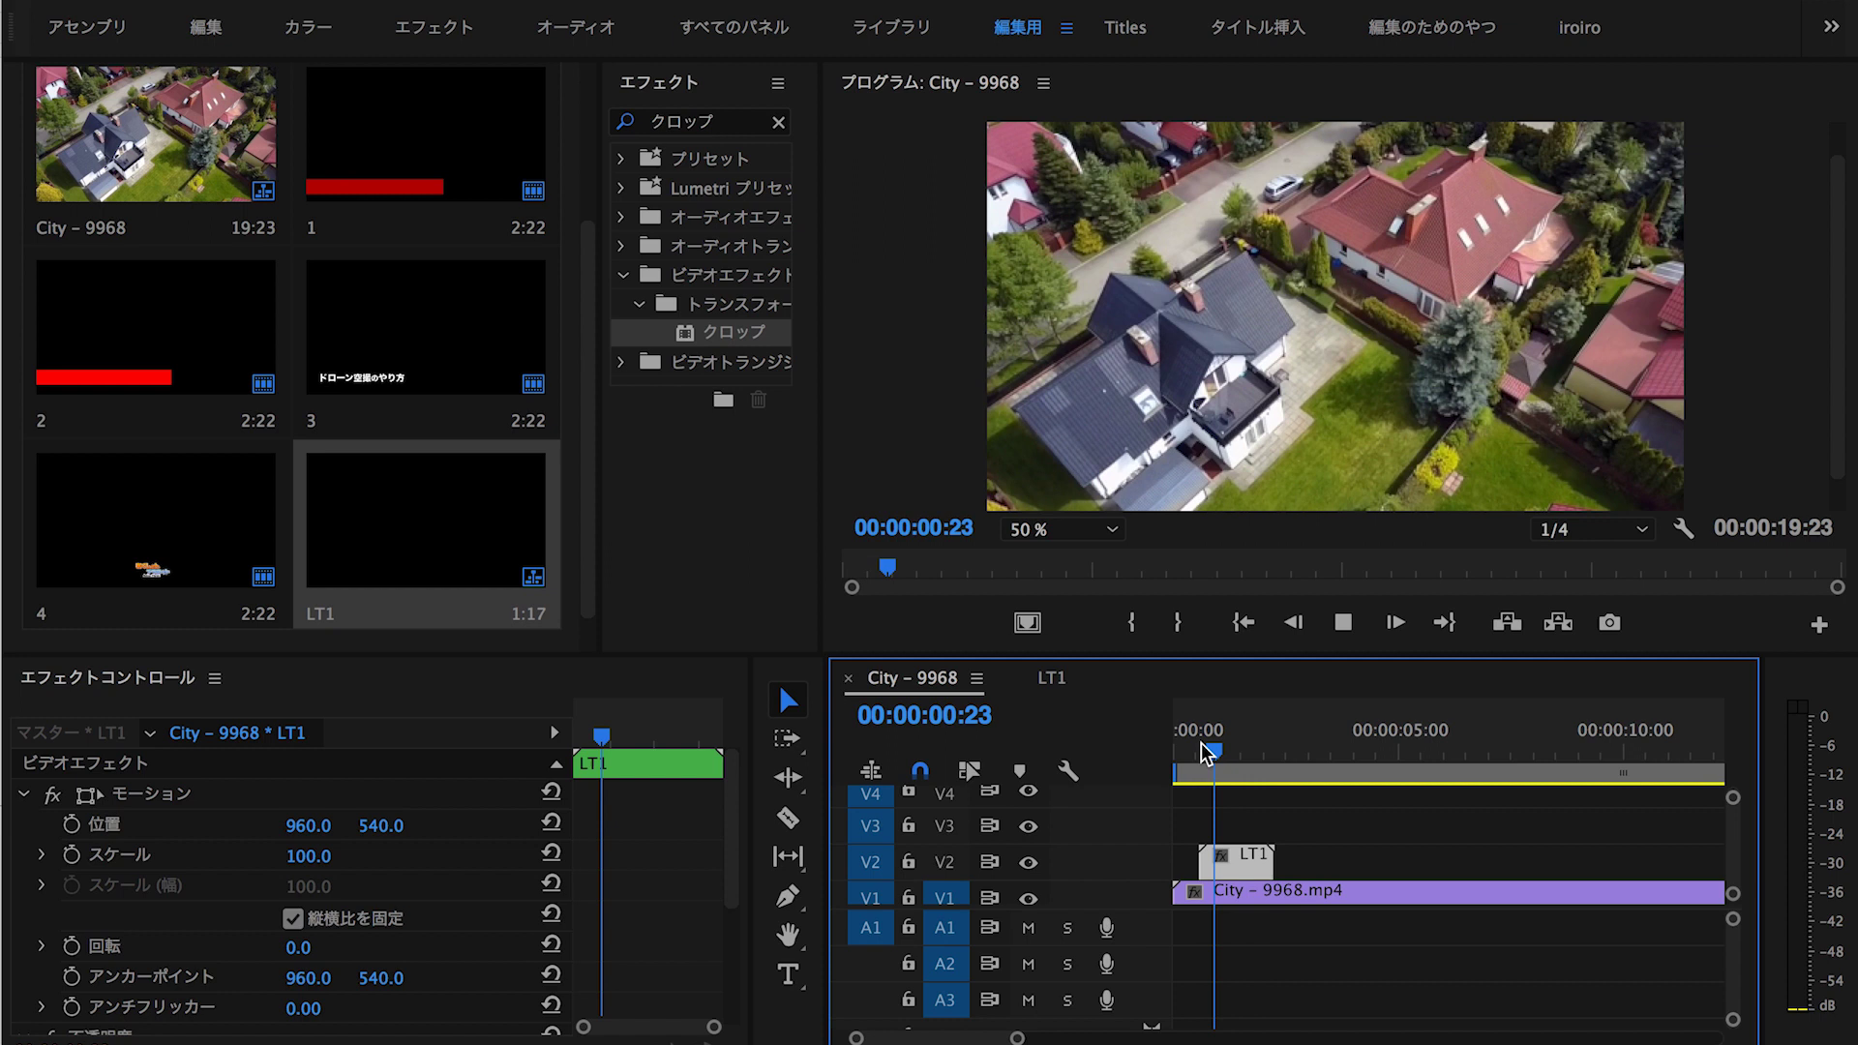
key("space")
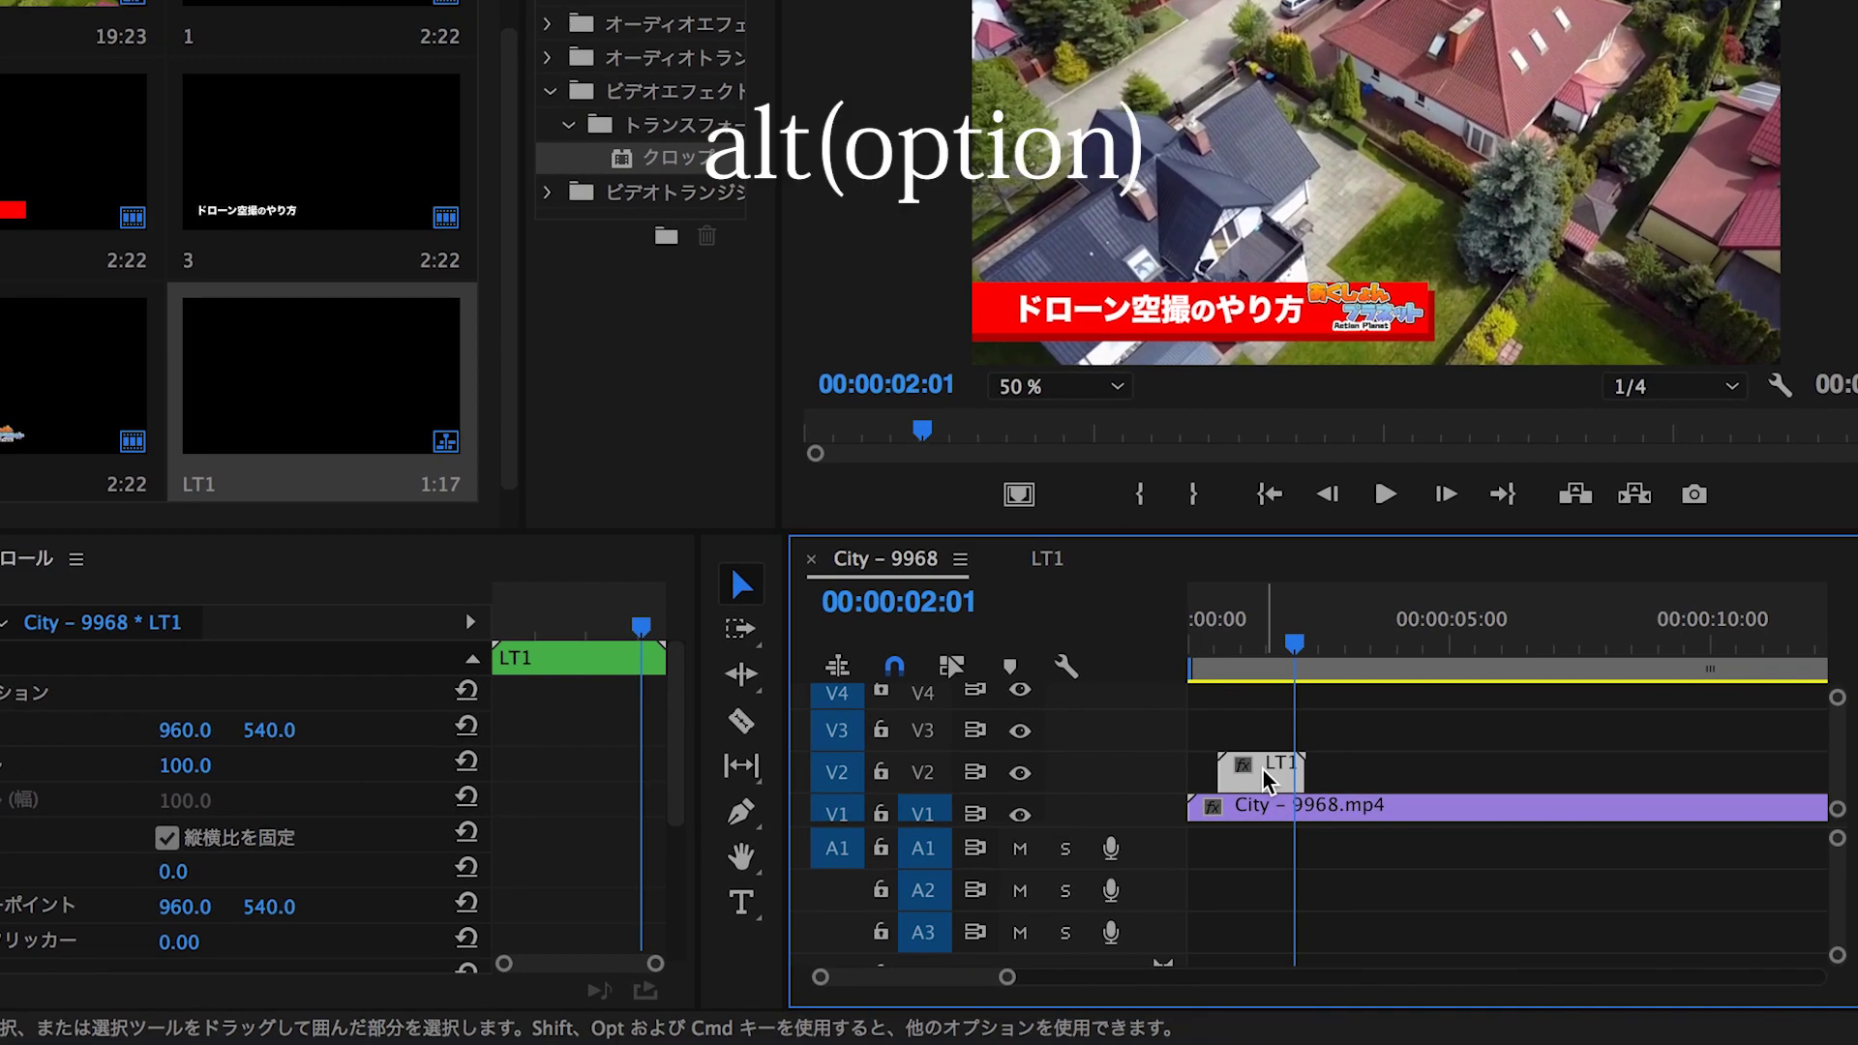
left_click_drag(1257, 816, 1346, 824, "alt")
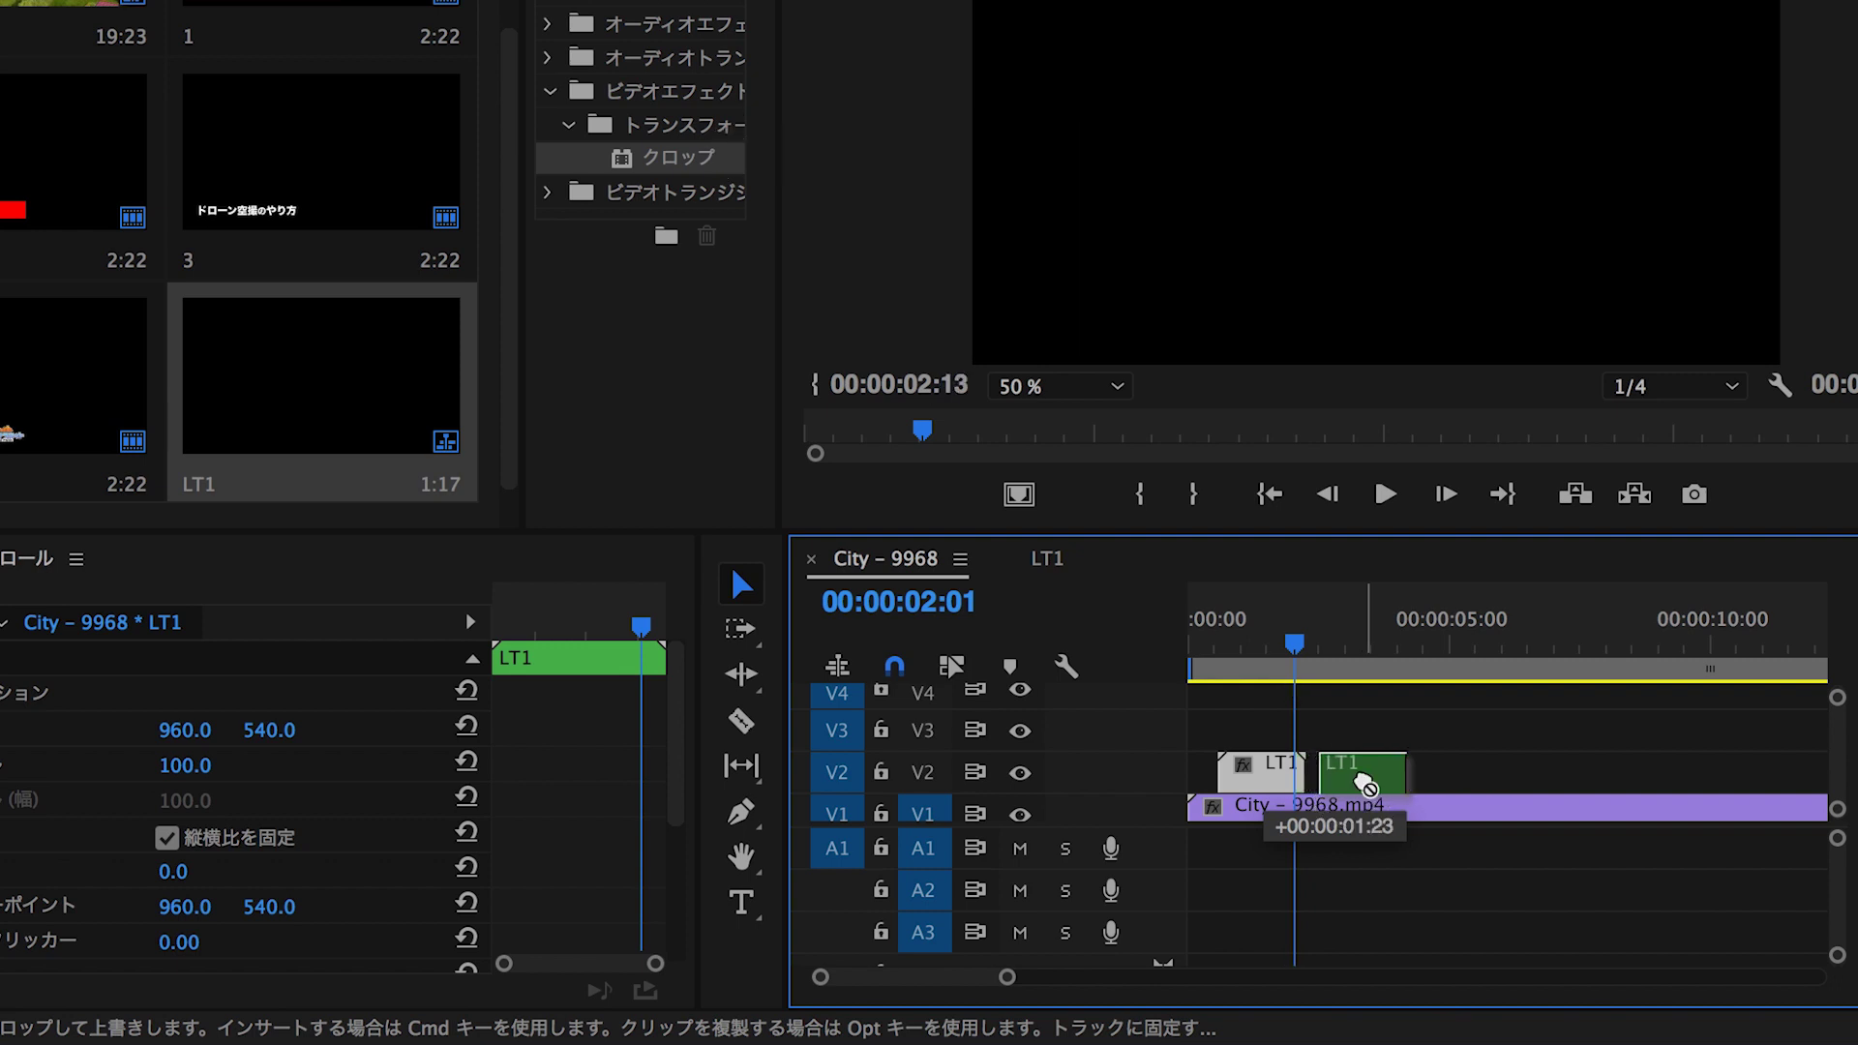
Place the LT1 copy right after the original on V2, closing the gap, and preview
left_click_drag(1367, 782, 1336, 771)
key("equal")
left_click(1287, 765)
key("Delete")
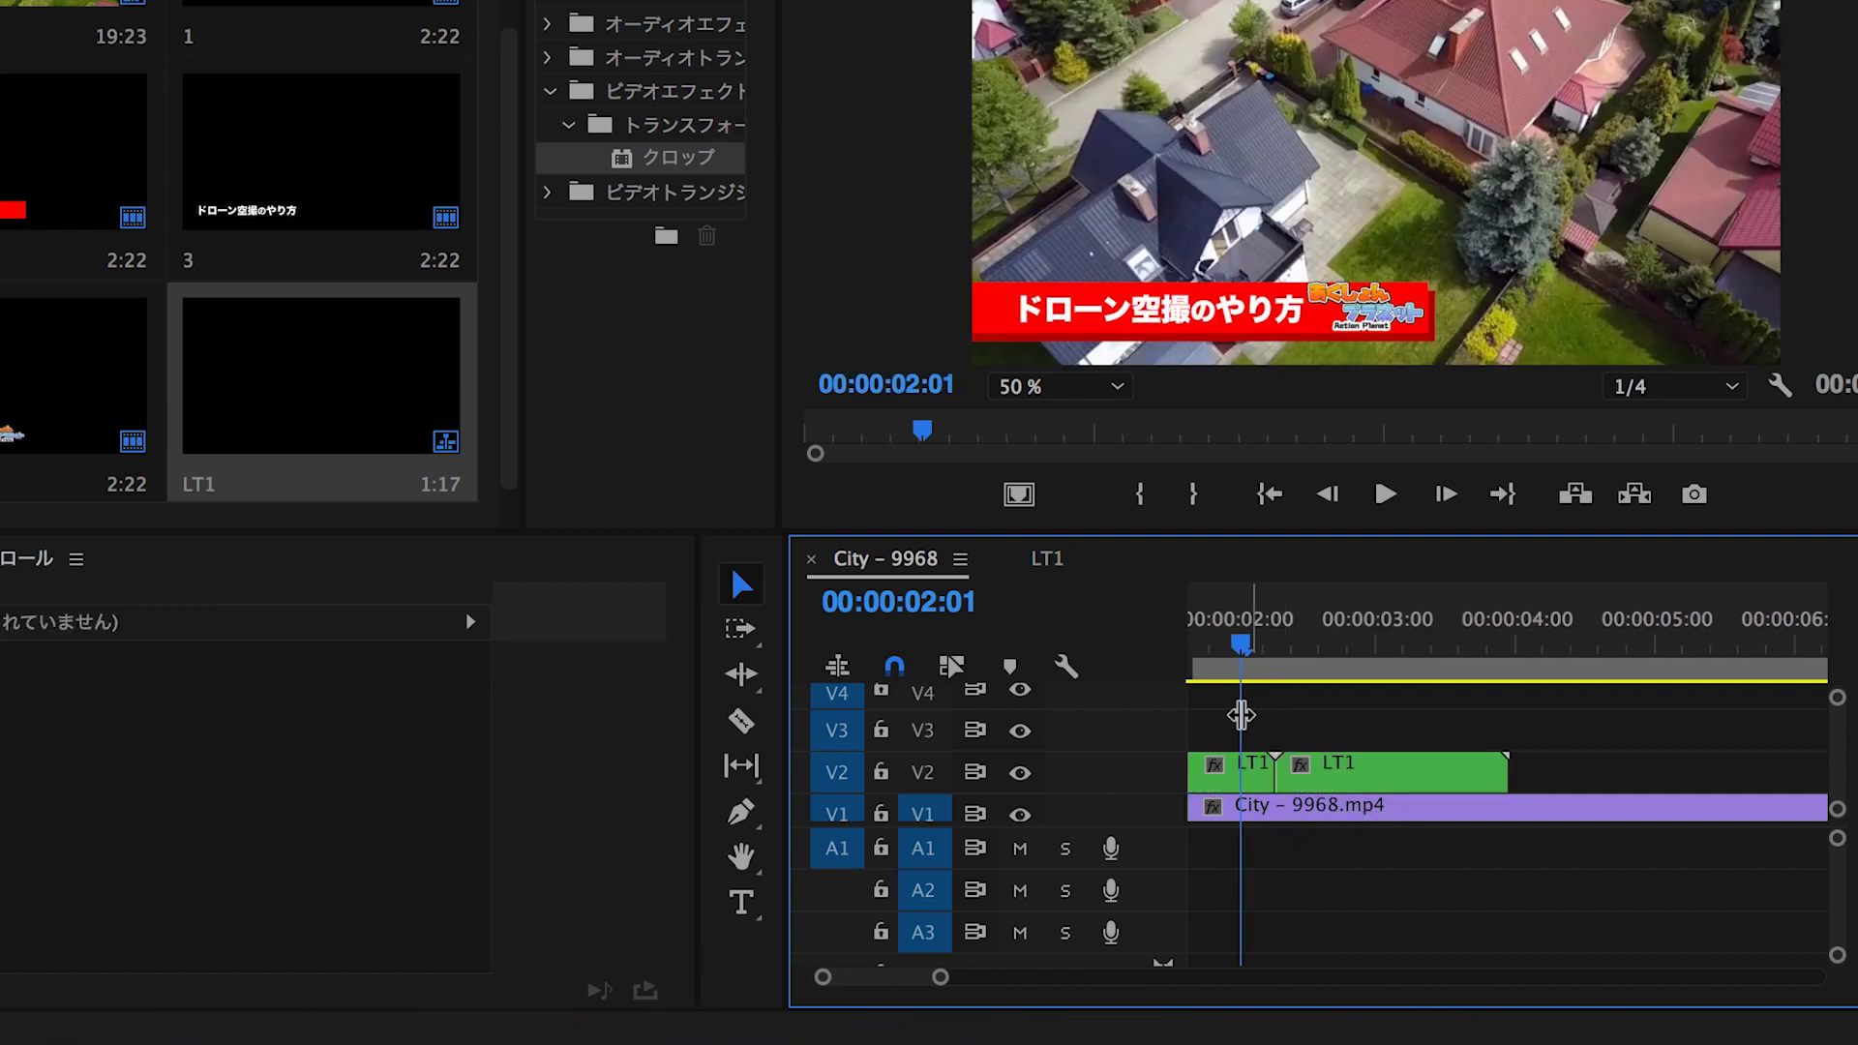
key("minus")
key("minus")
key("minus")
left_click(1215, 644)
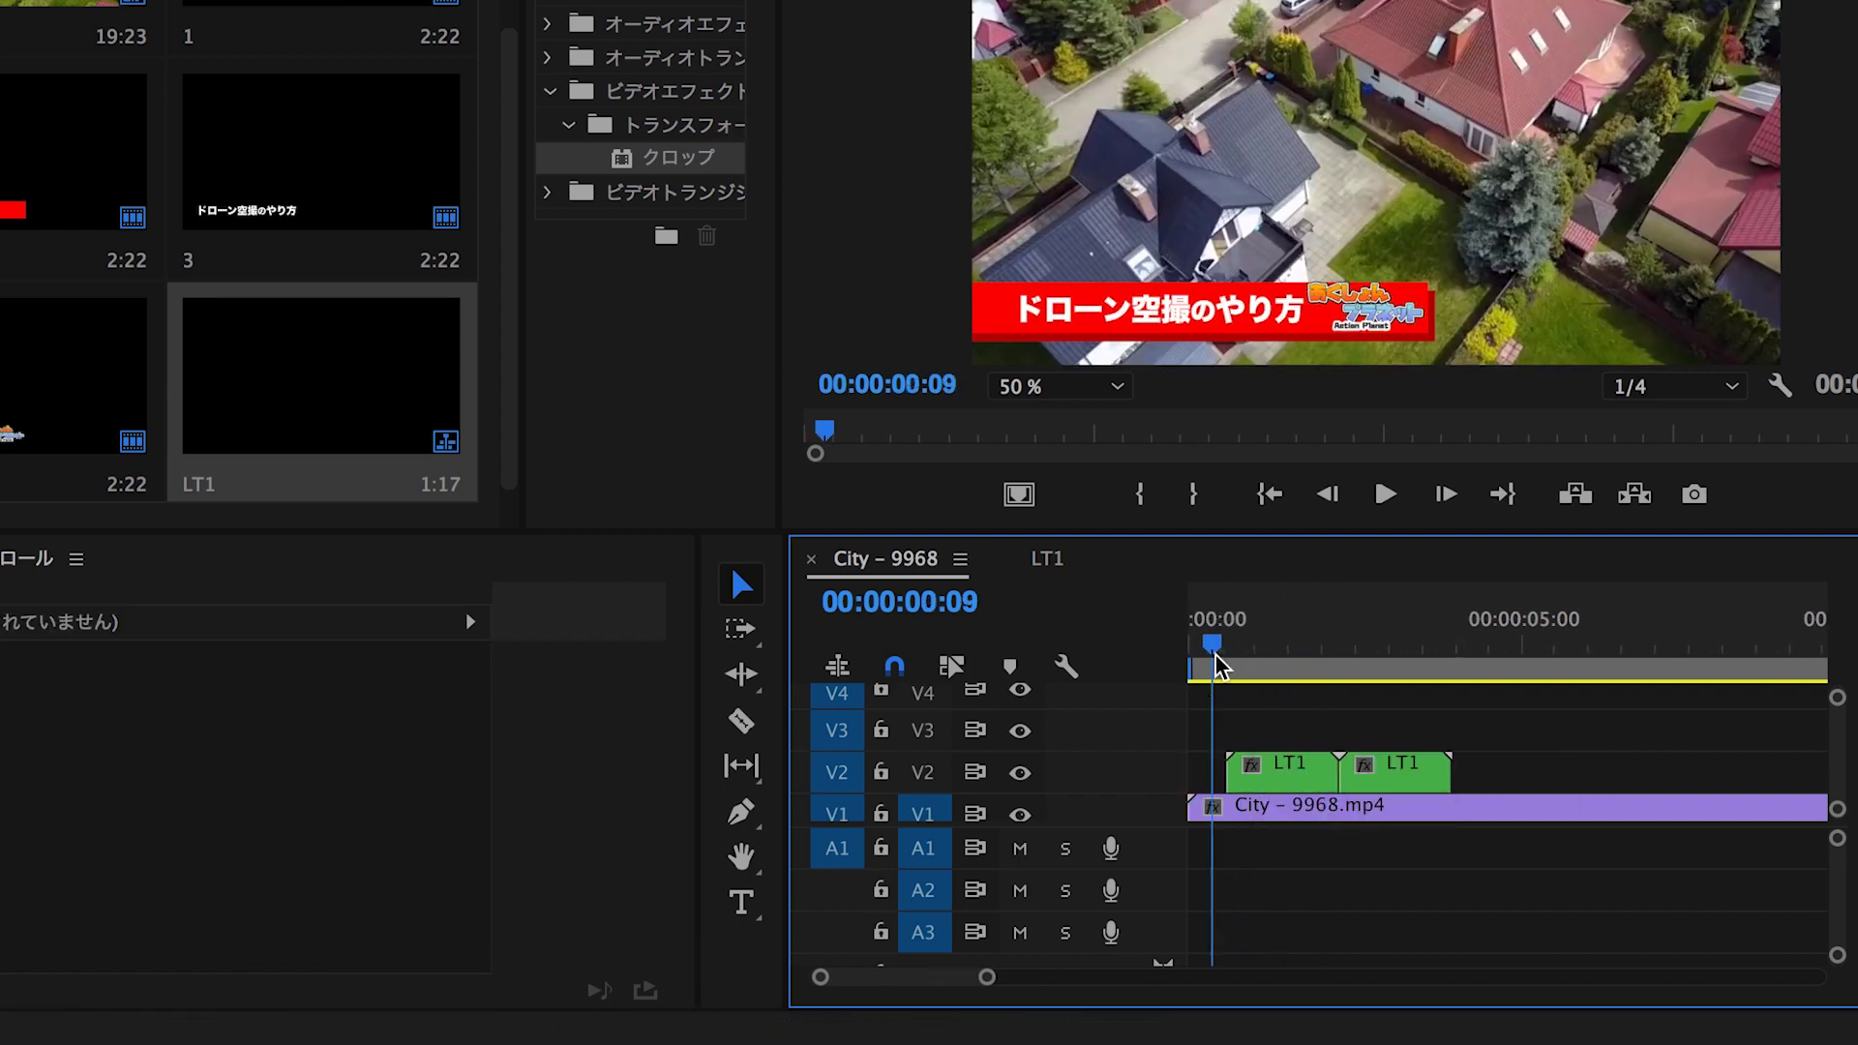
key("space")
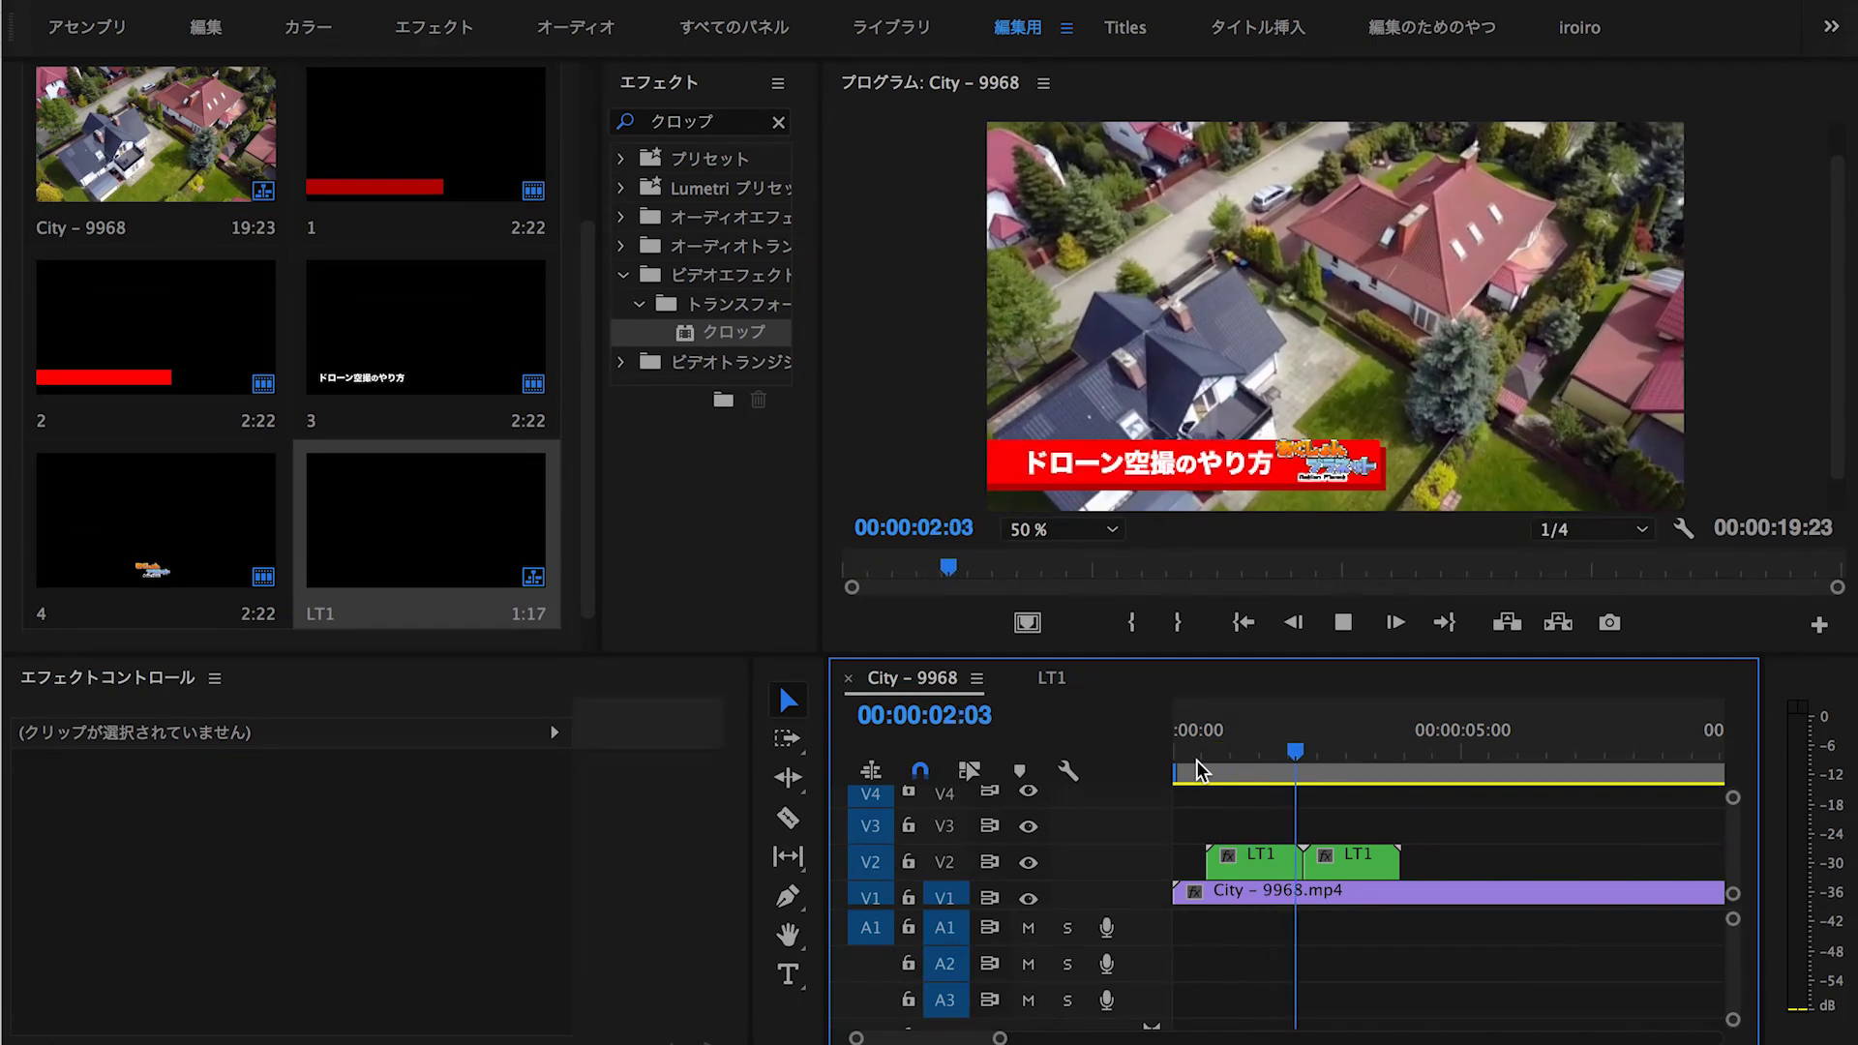
key("space")
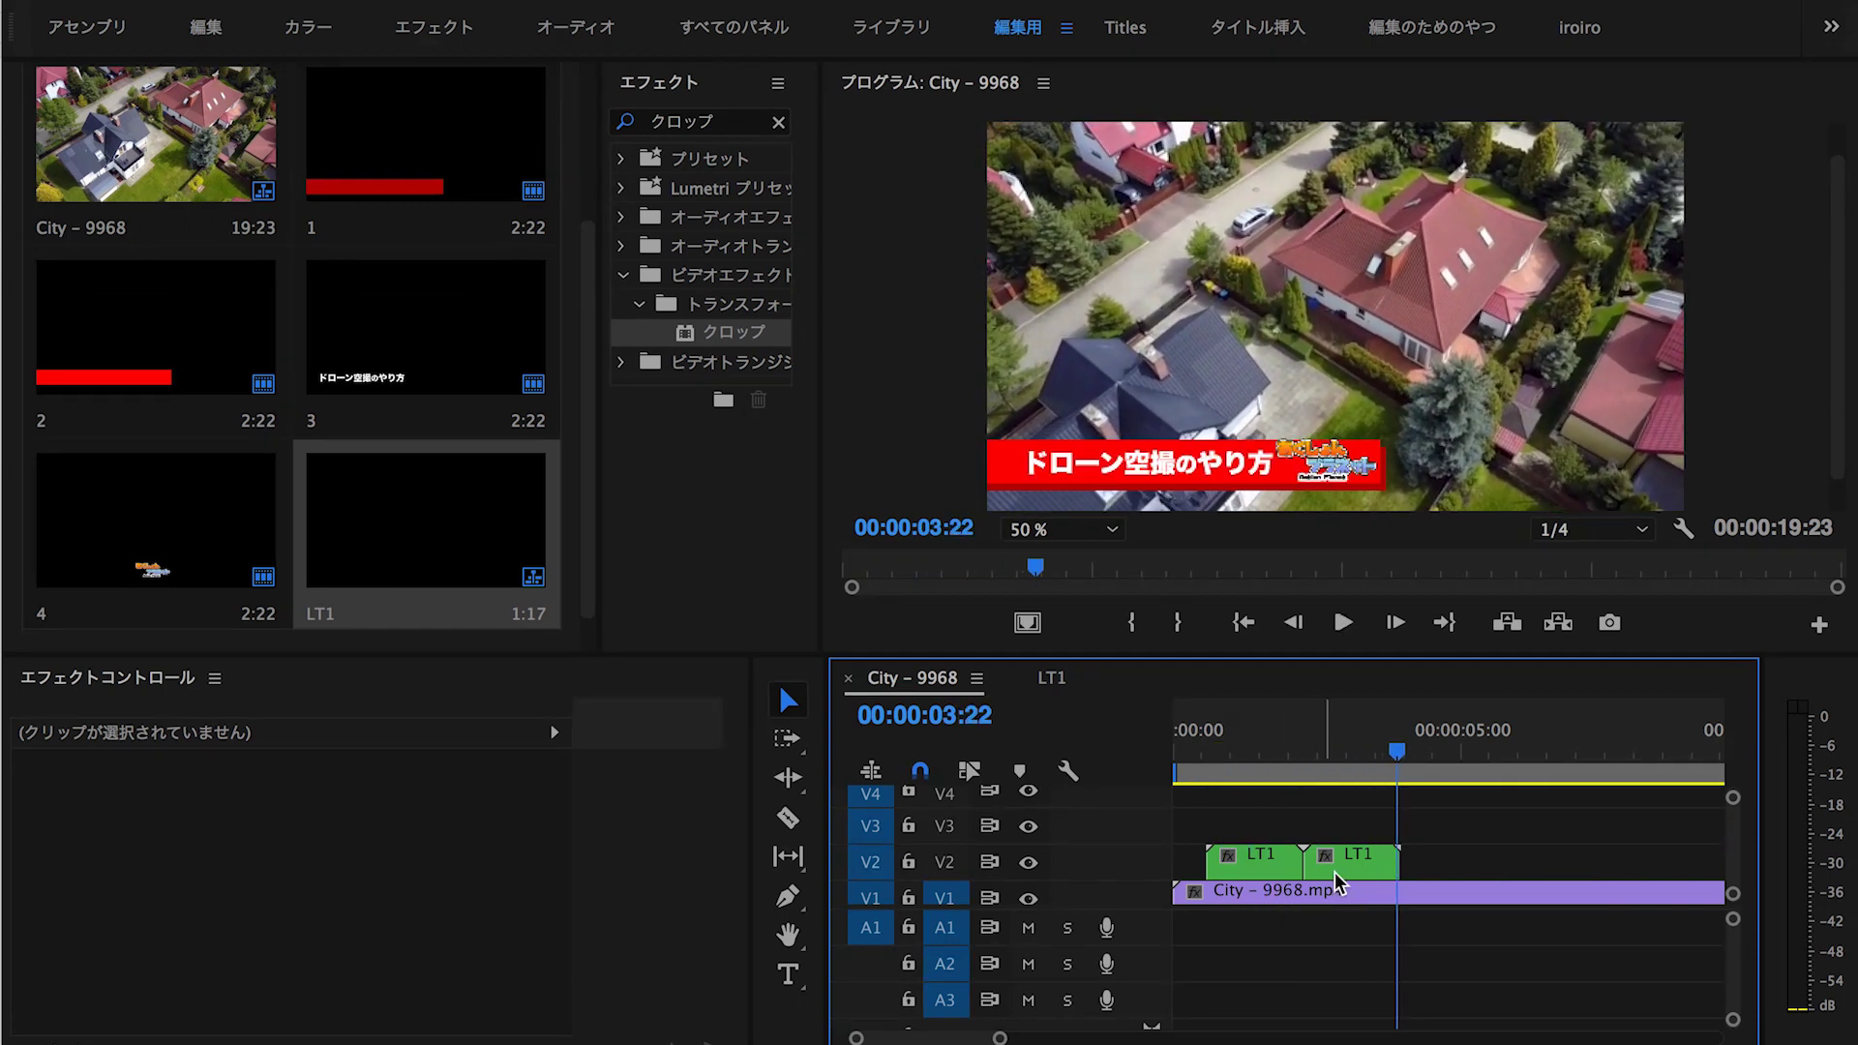
Set the second LT1 clip to reverse playback (逆再生) and play from the start
left_click(1352, 876)
right_click(1351, 876)
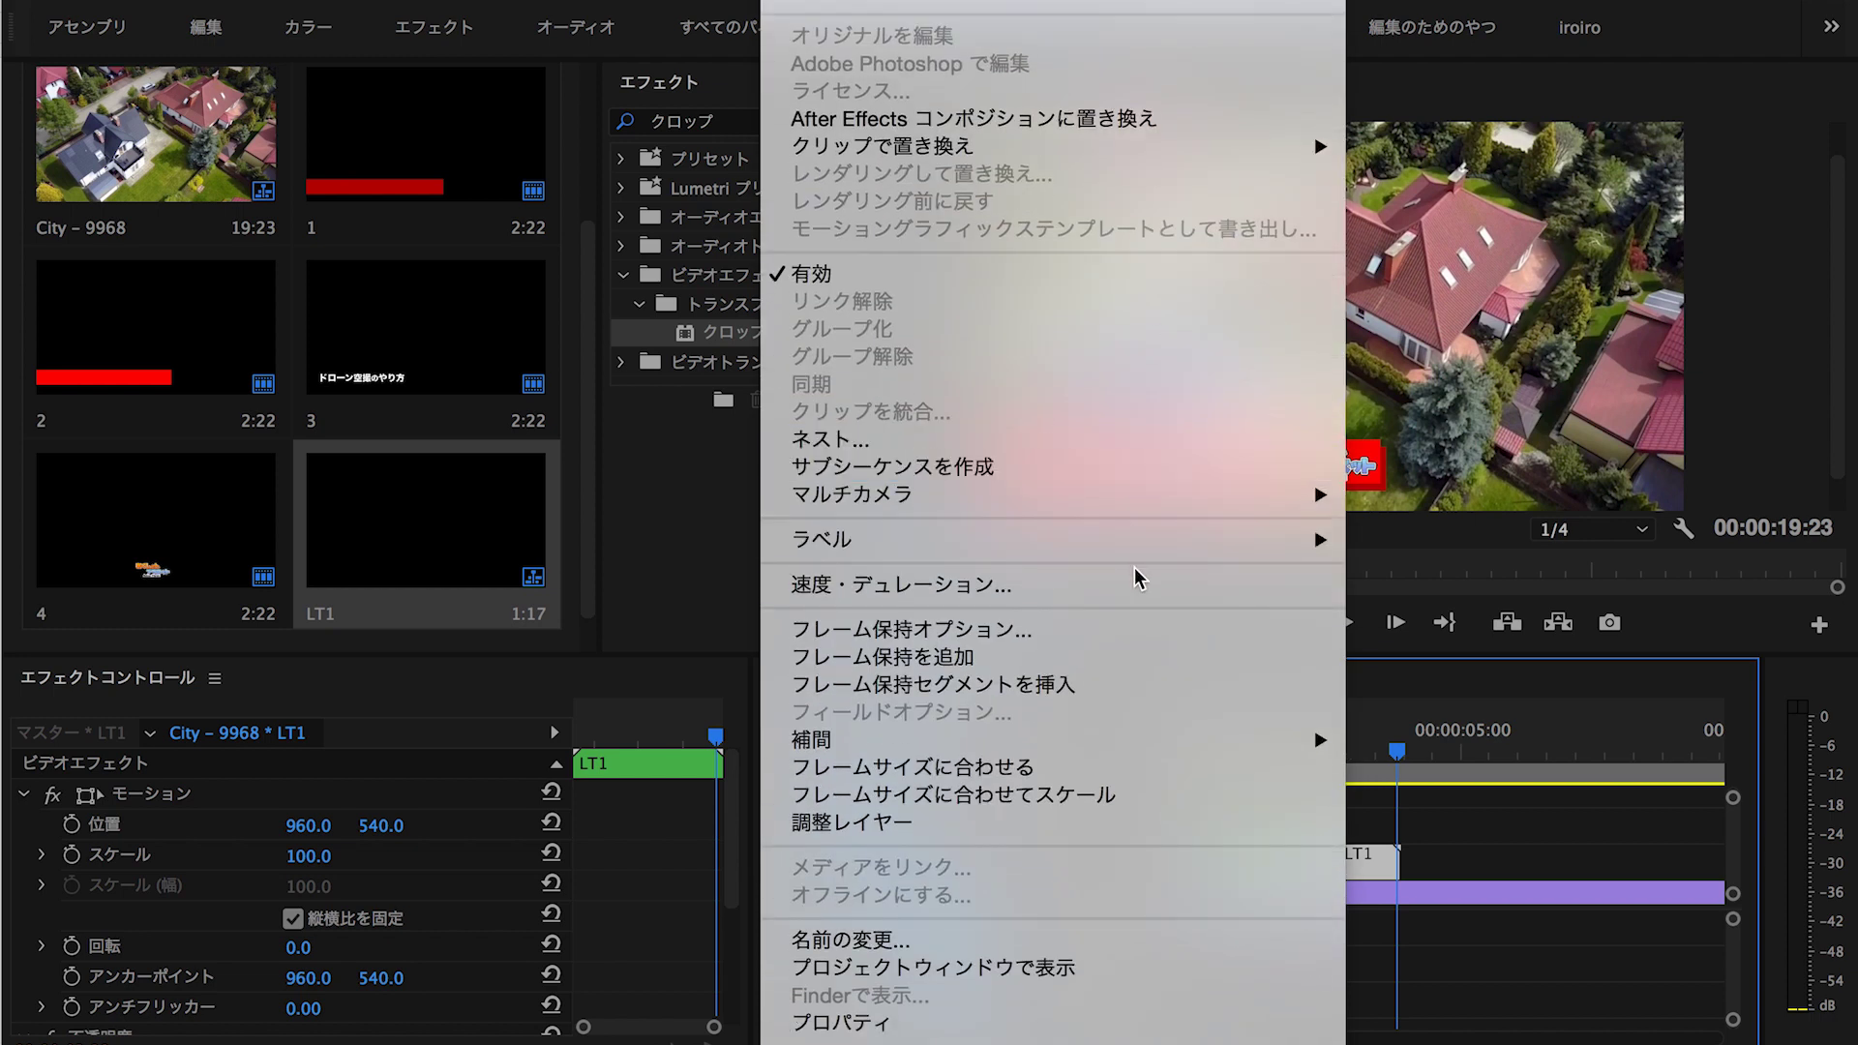
left_click(1142, 586)
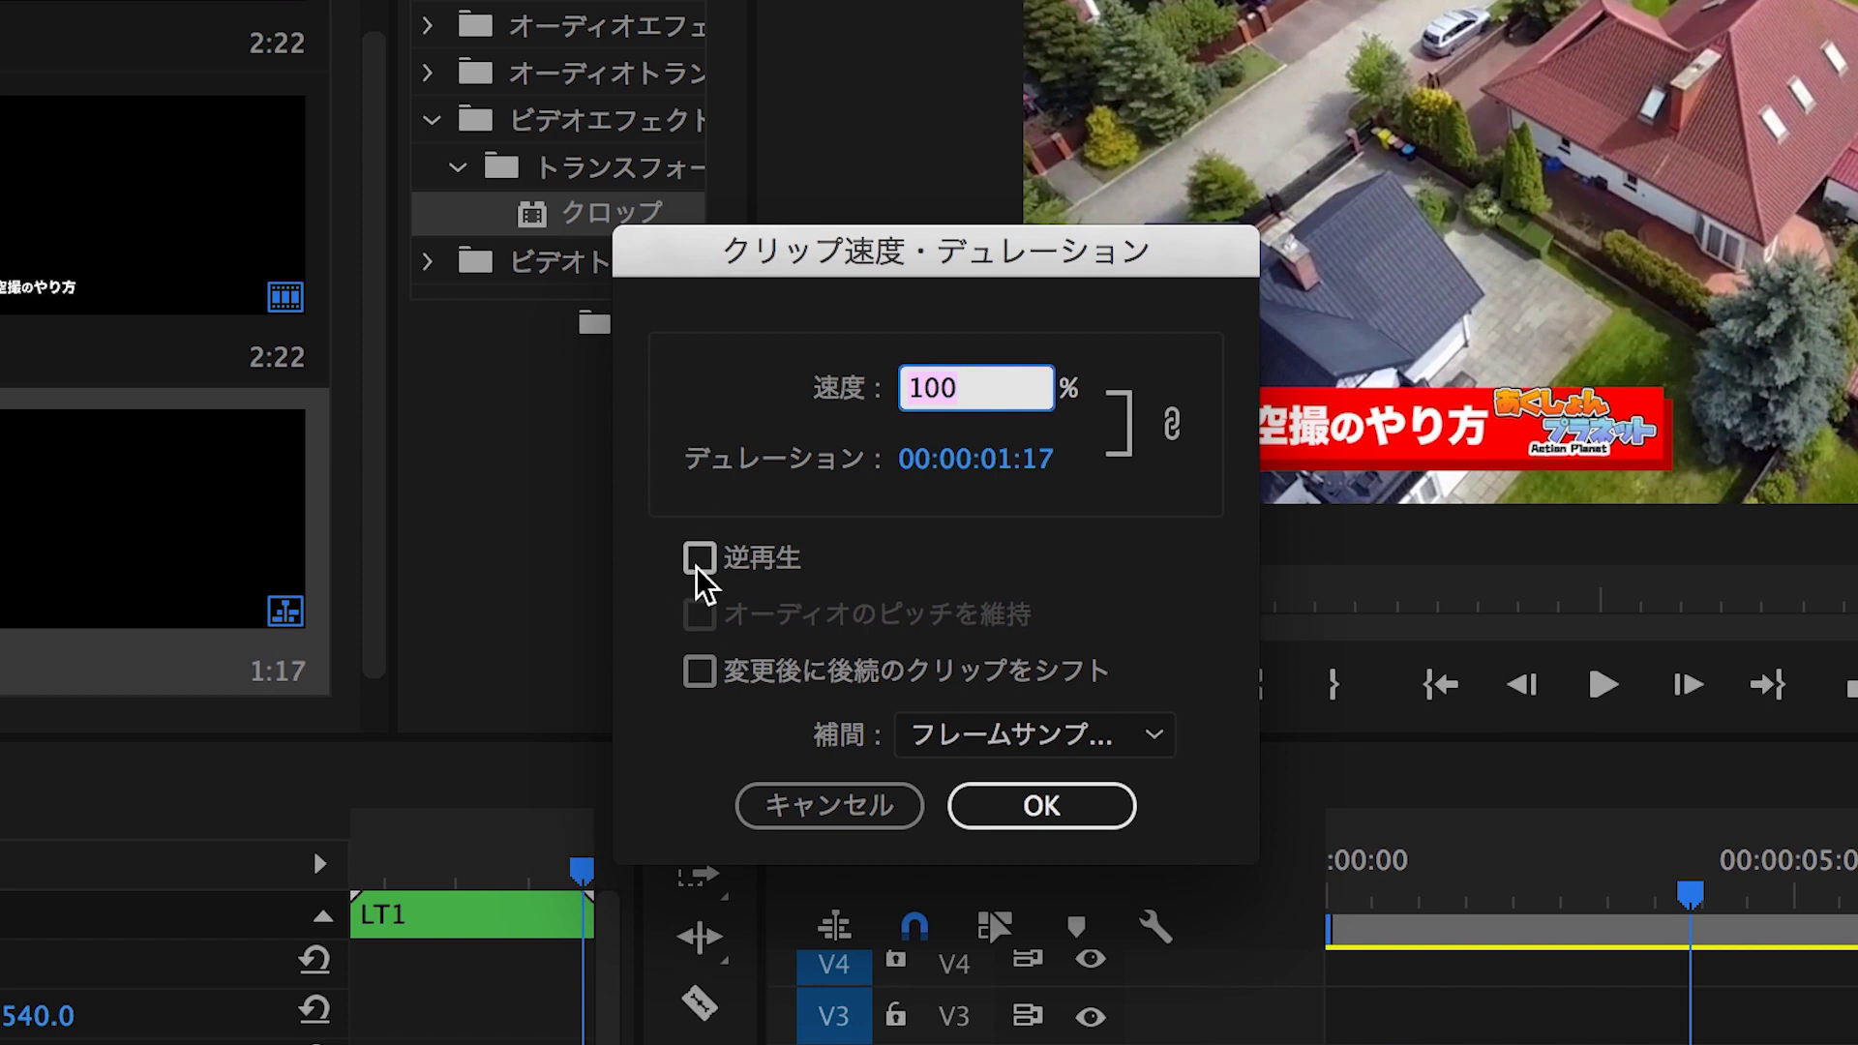
left_click(699, 559)
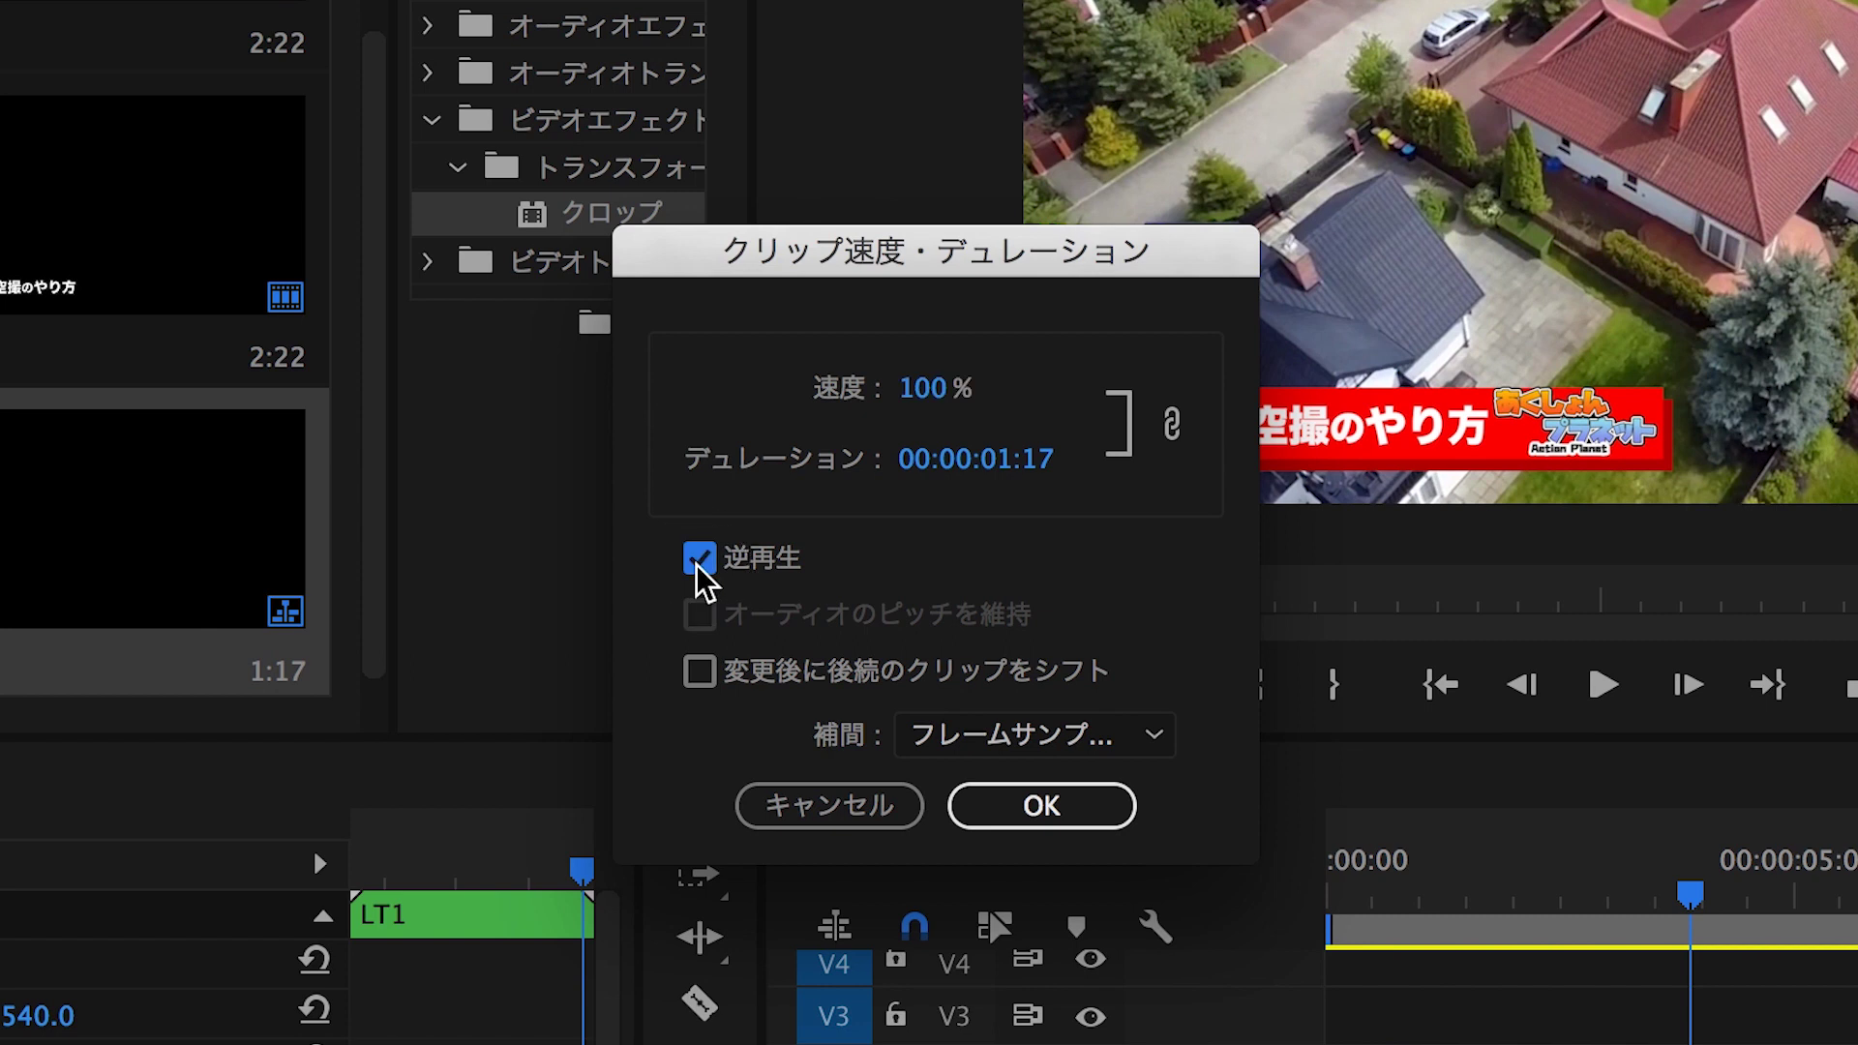
left_click(1016, 807)
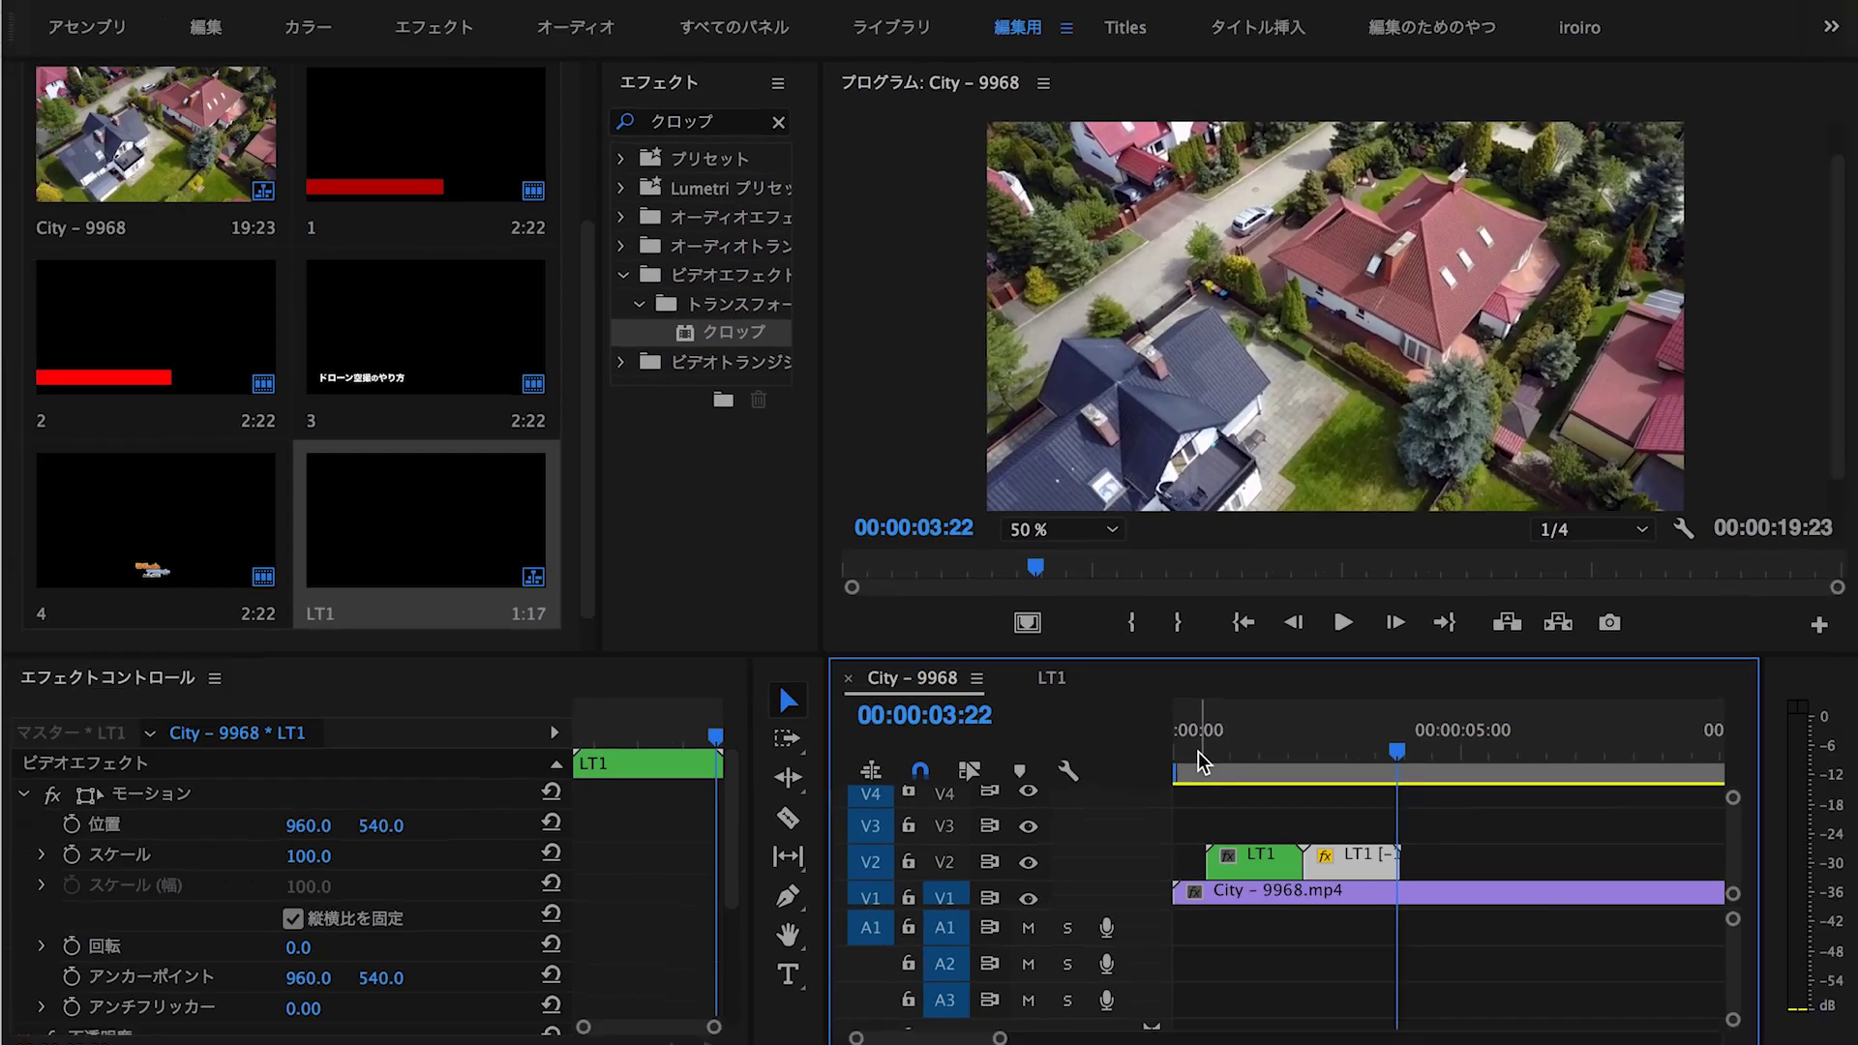
key("Home")
key("space")
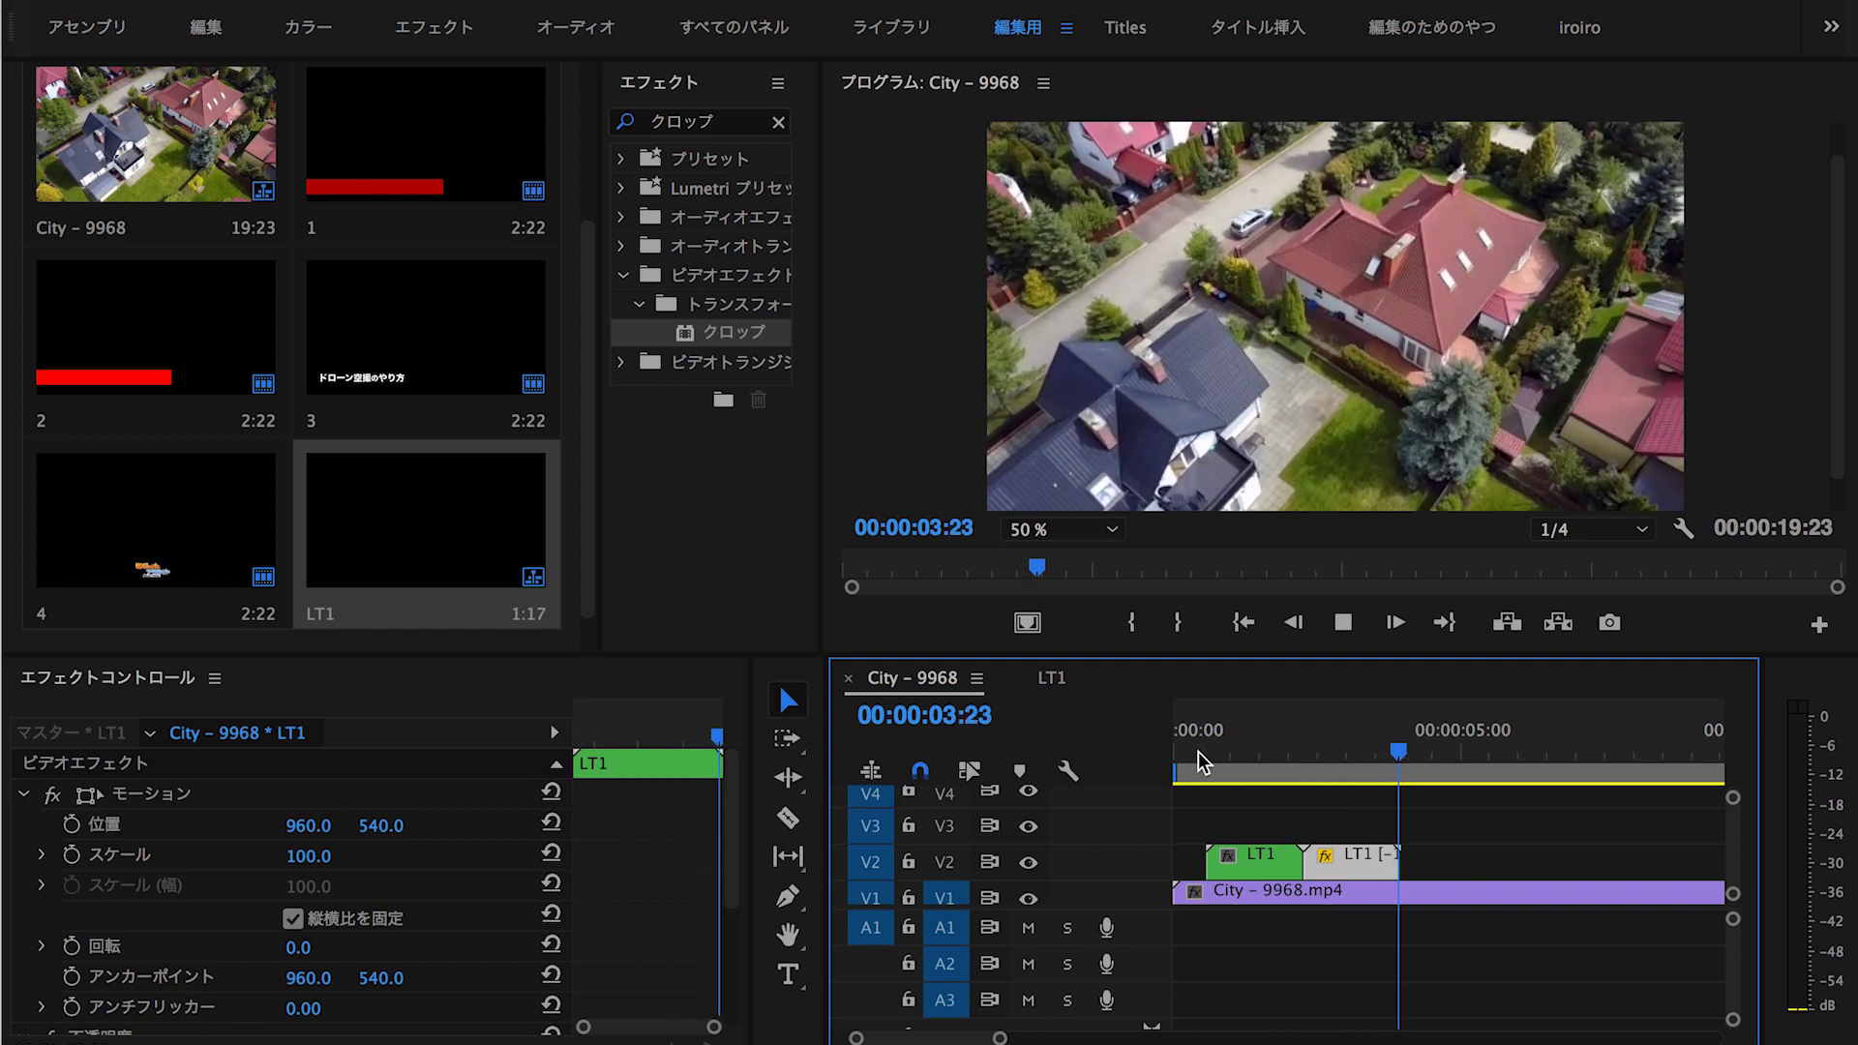
key("Home")
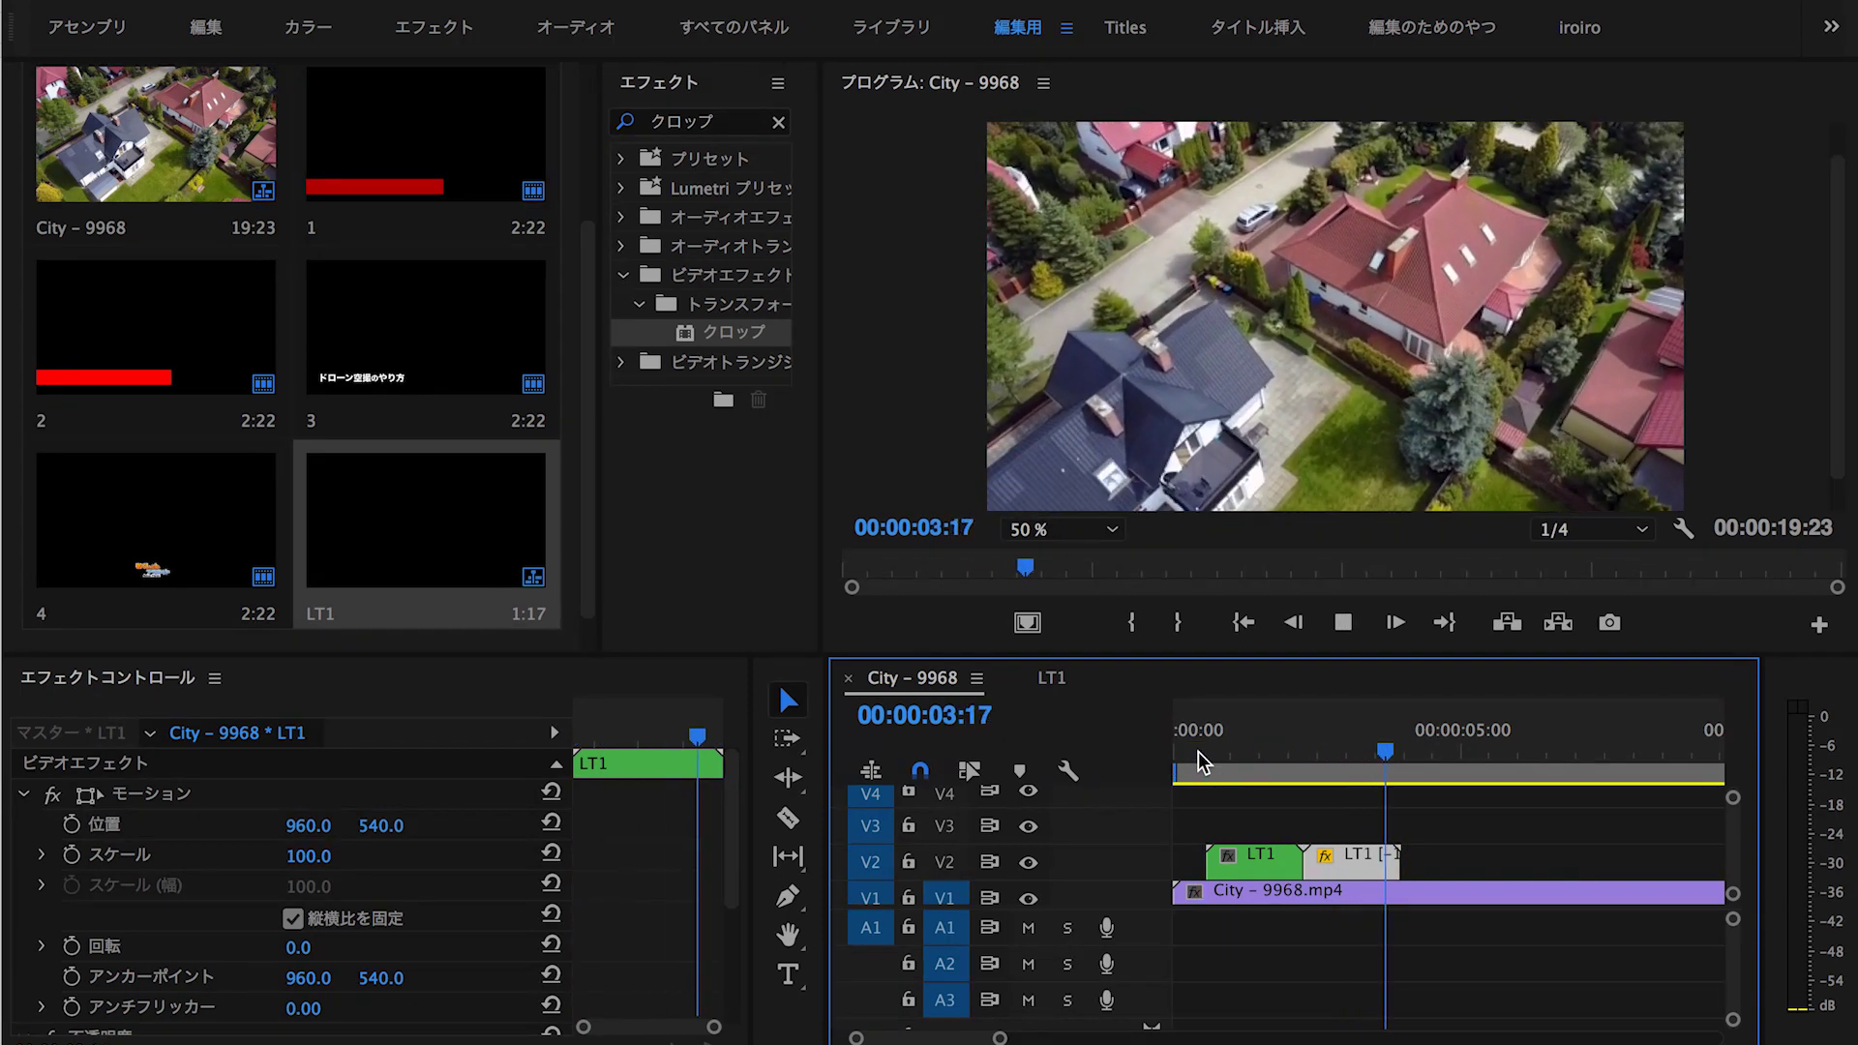
key("Home")
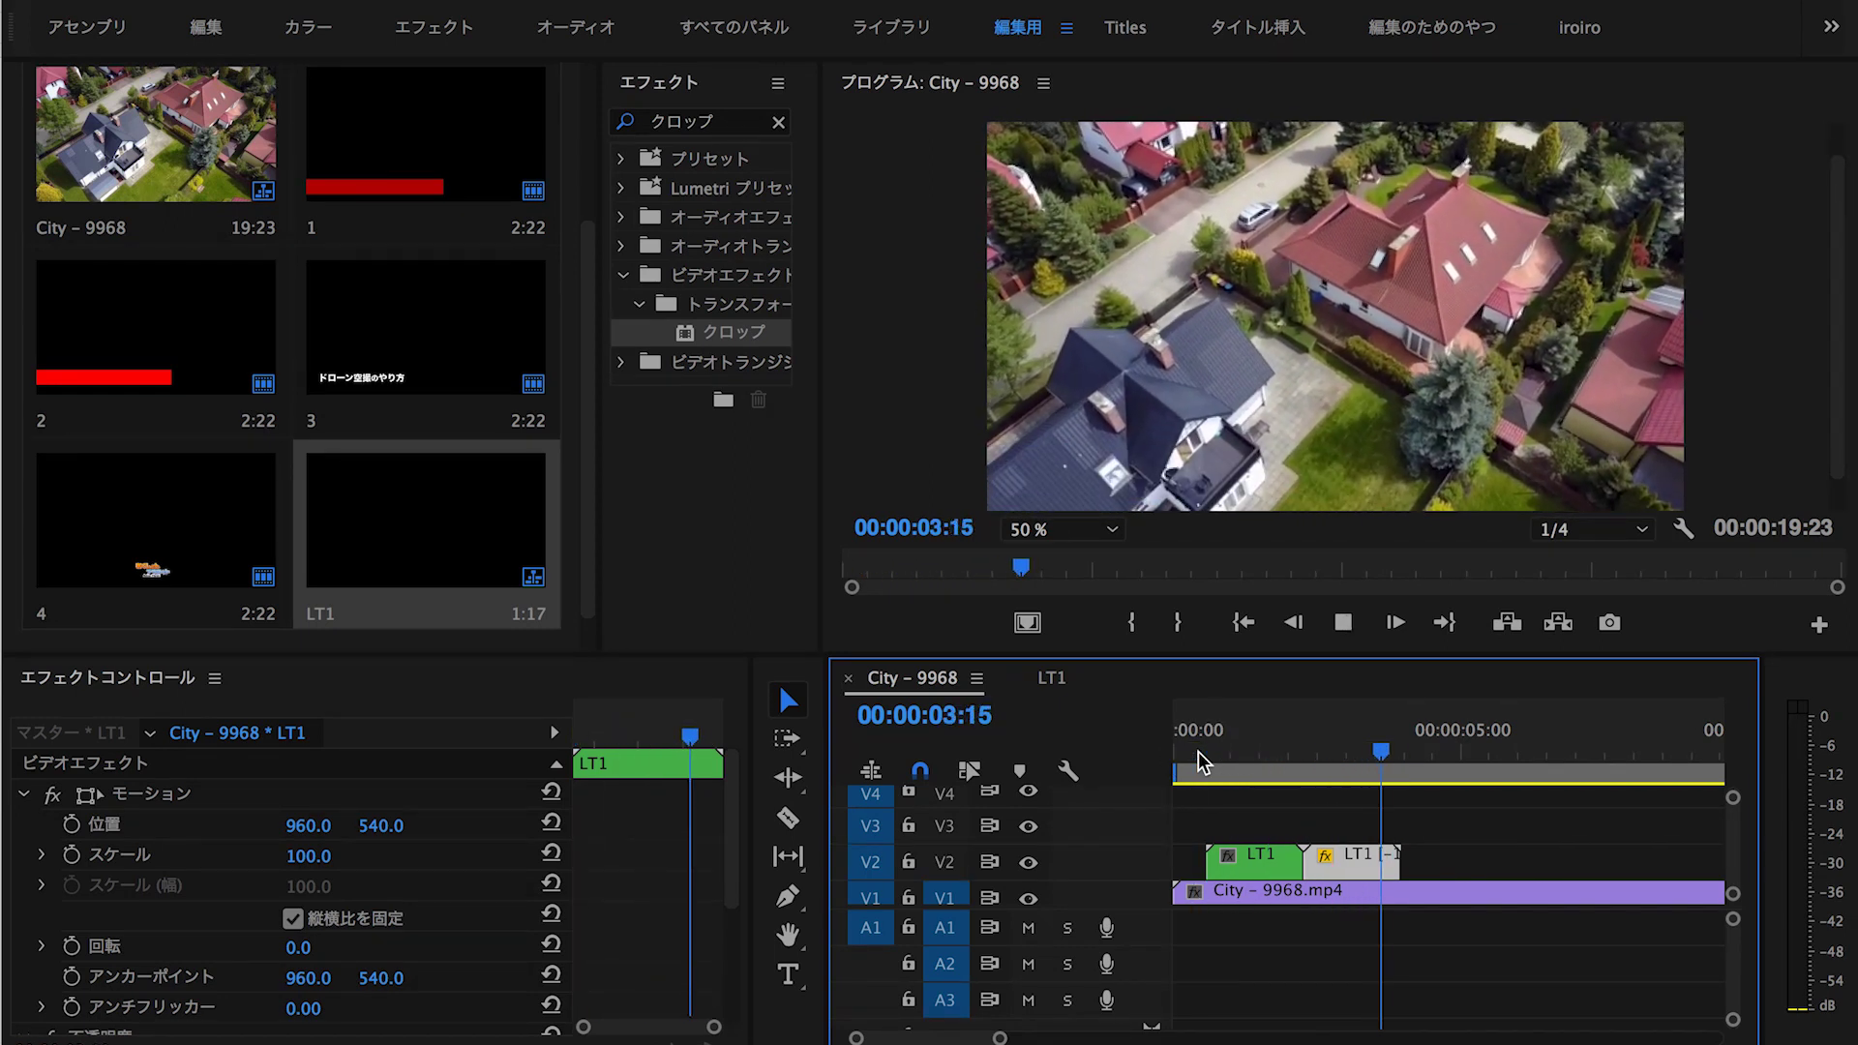
key("Home")
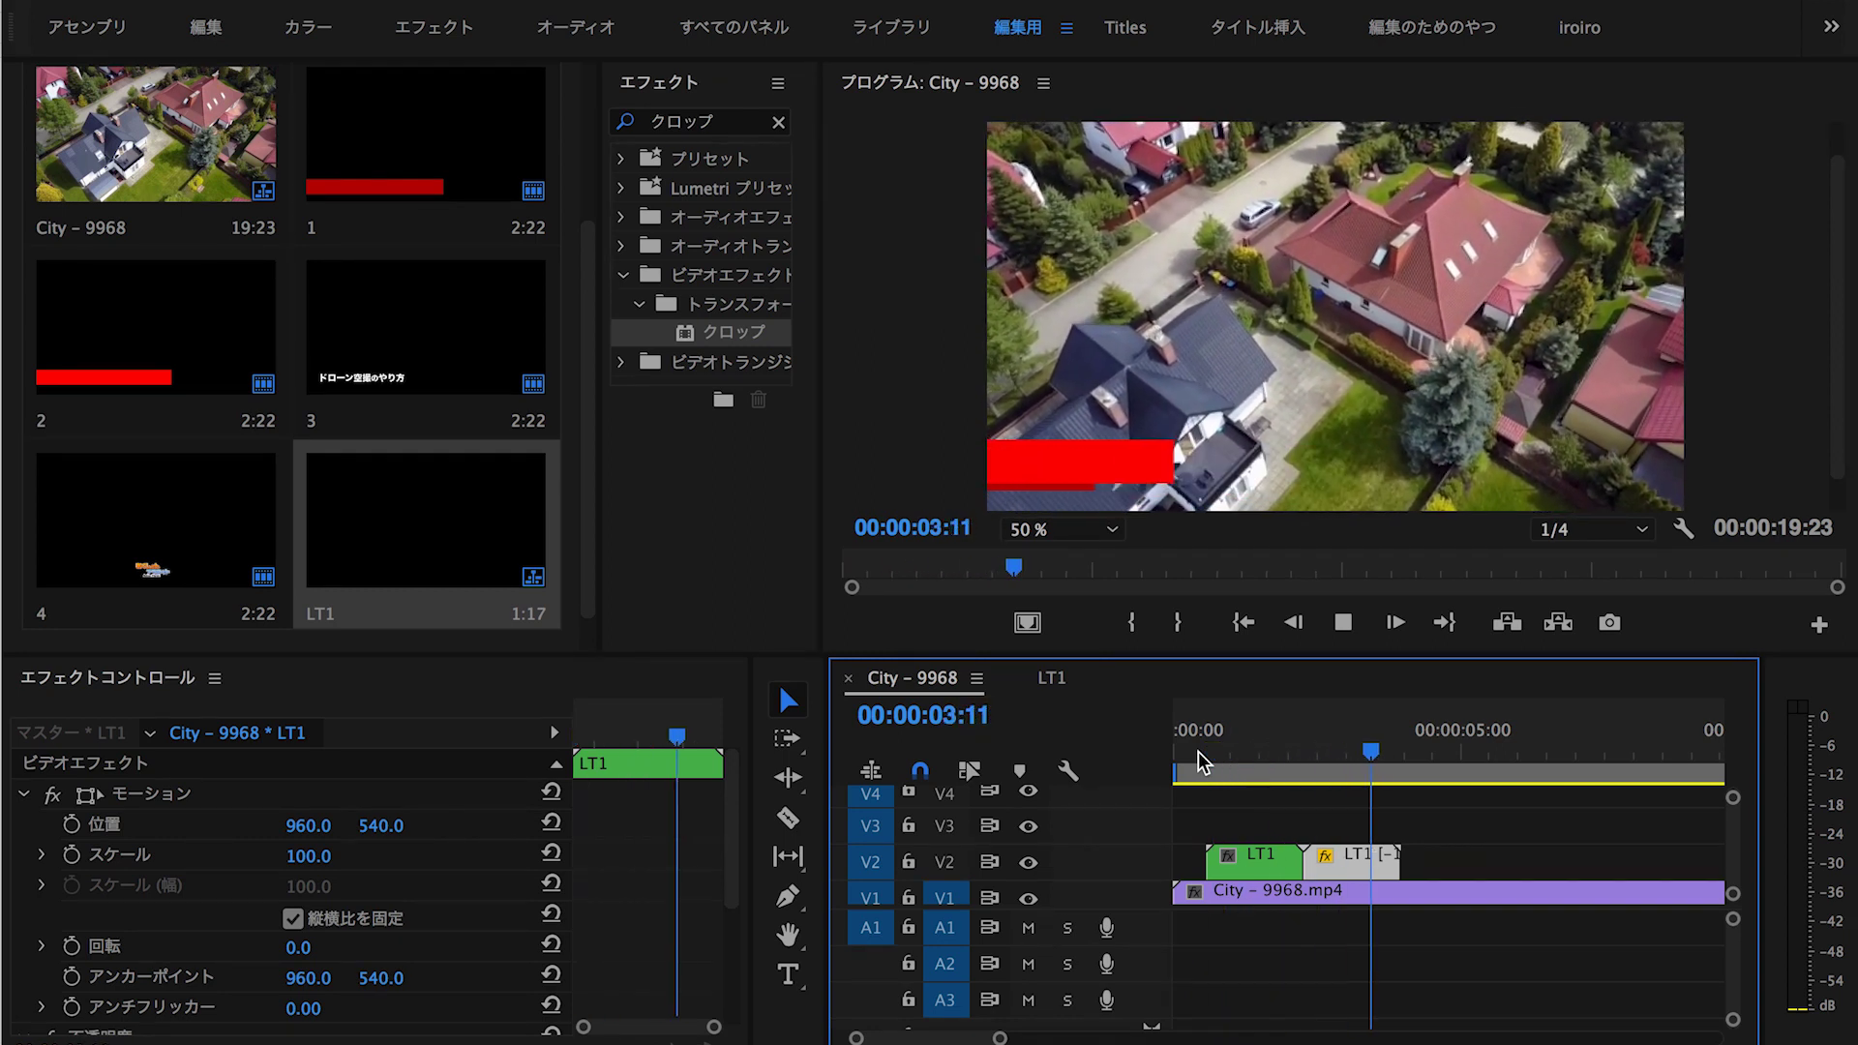
key("Home")
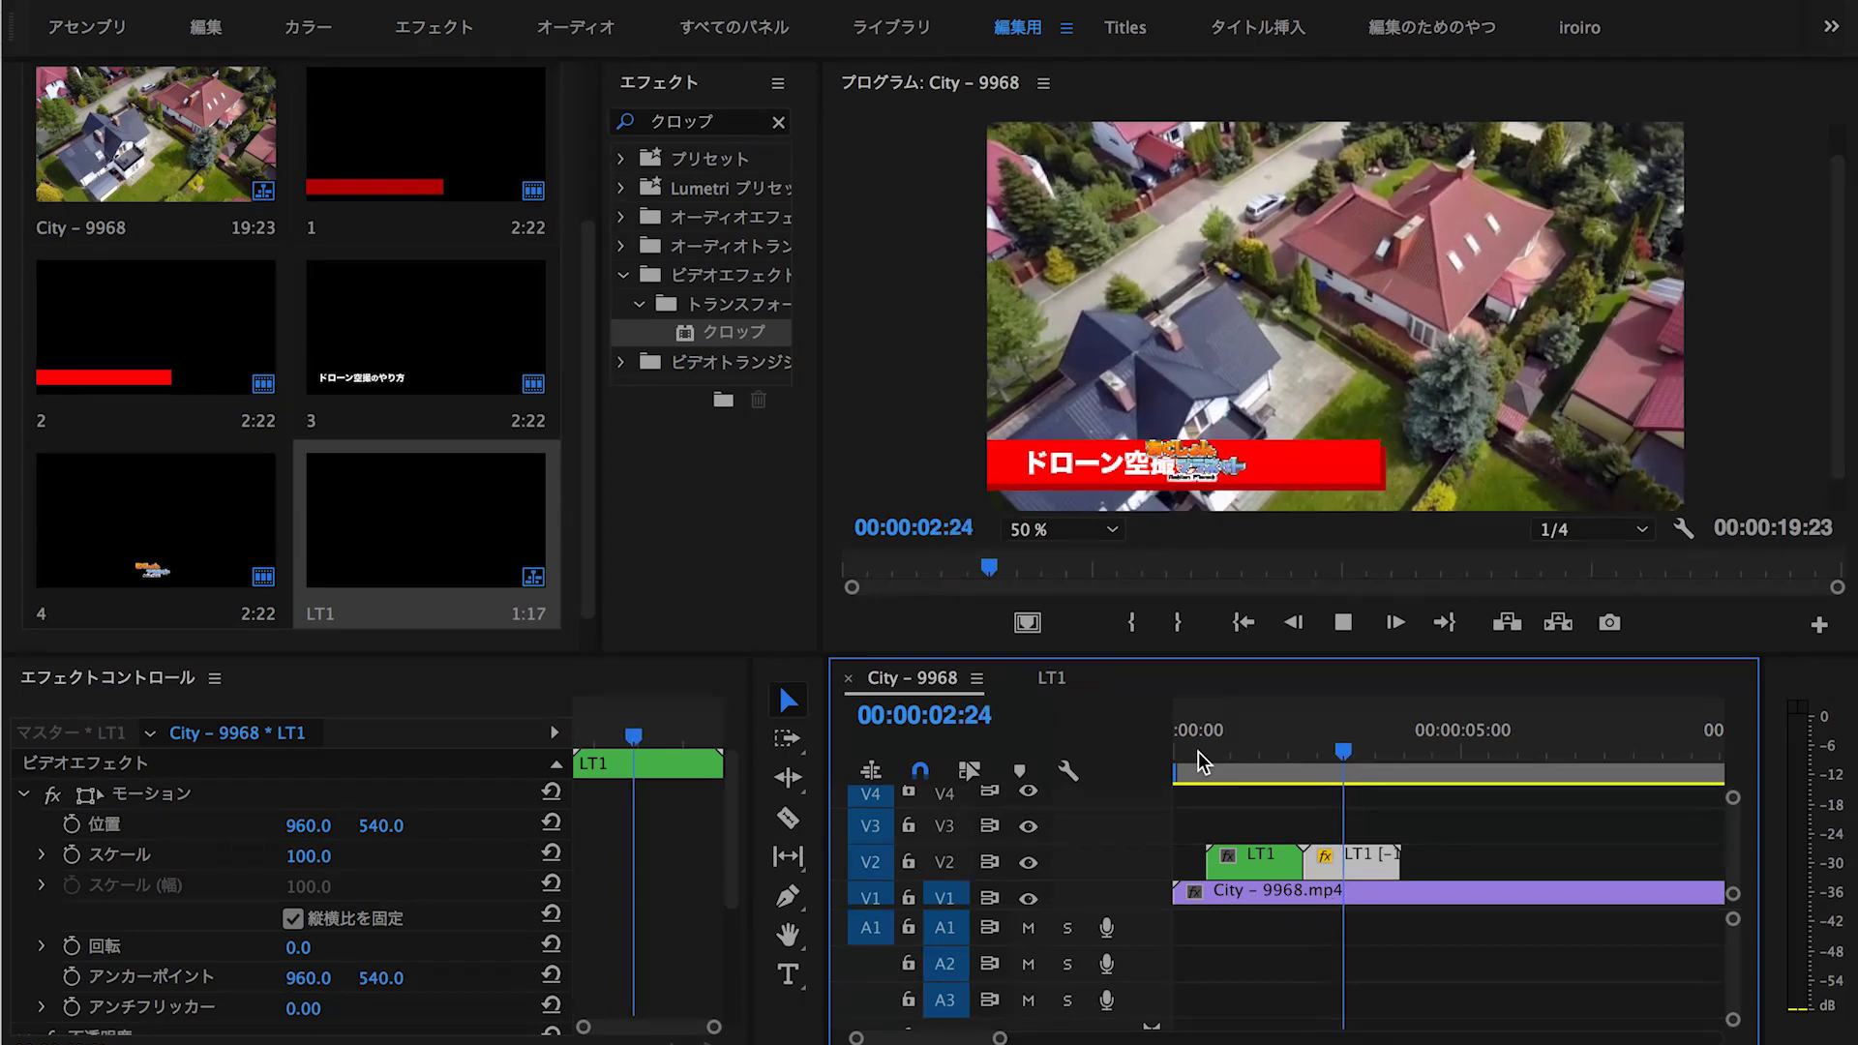
key("space")
left_click(1198, 755)
key("space")
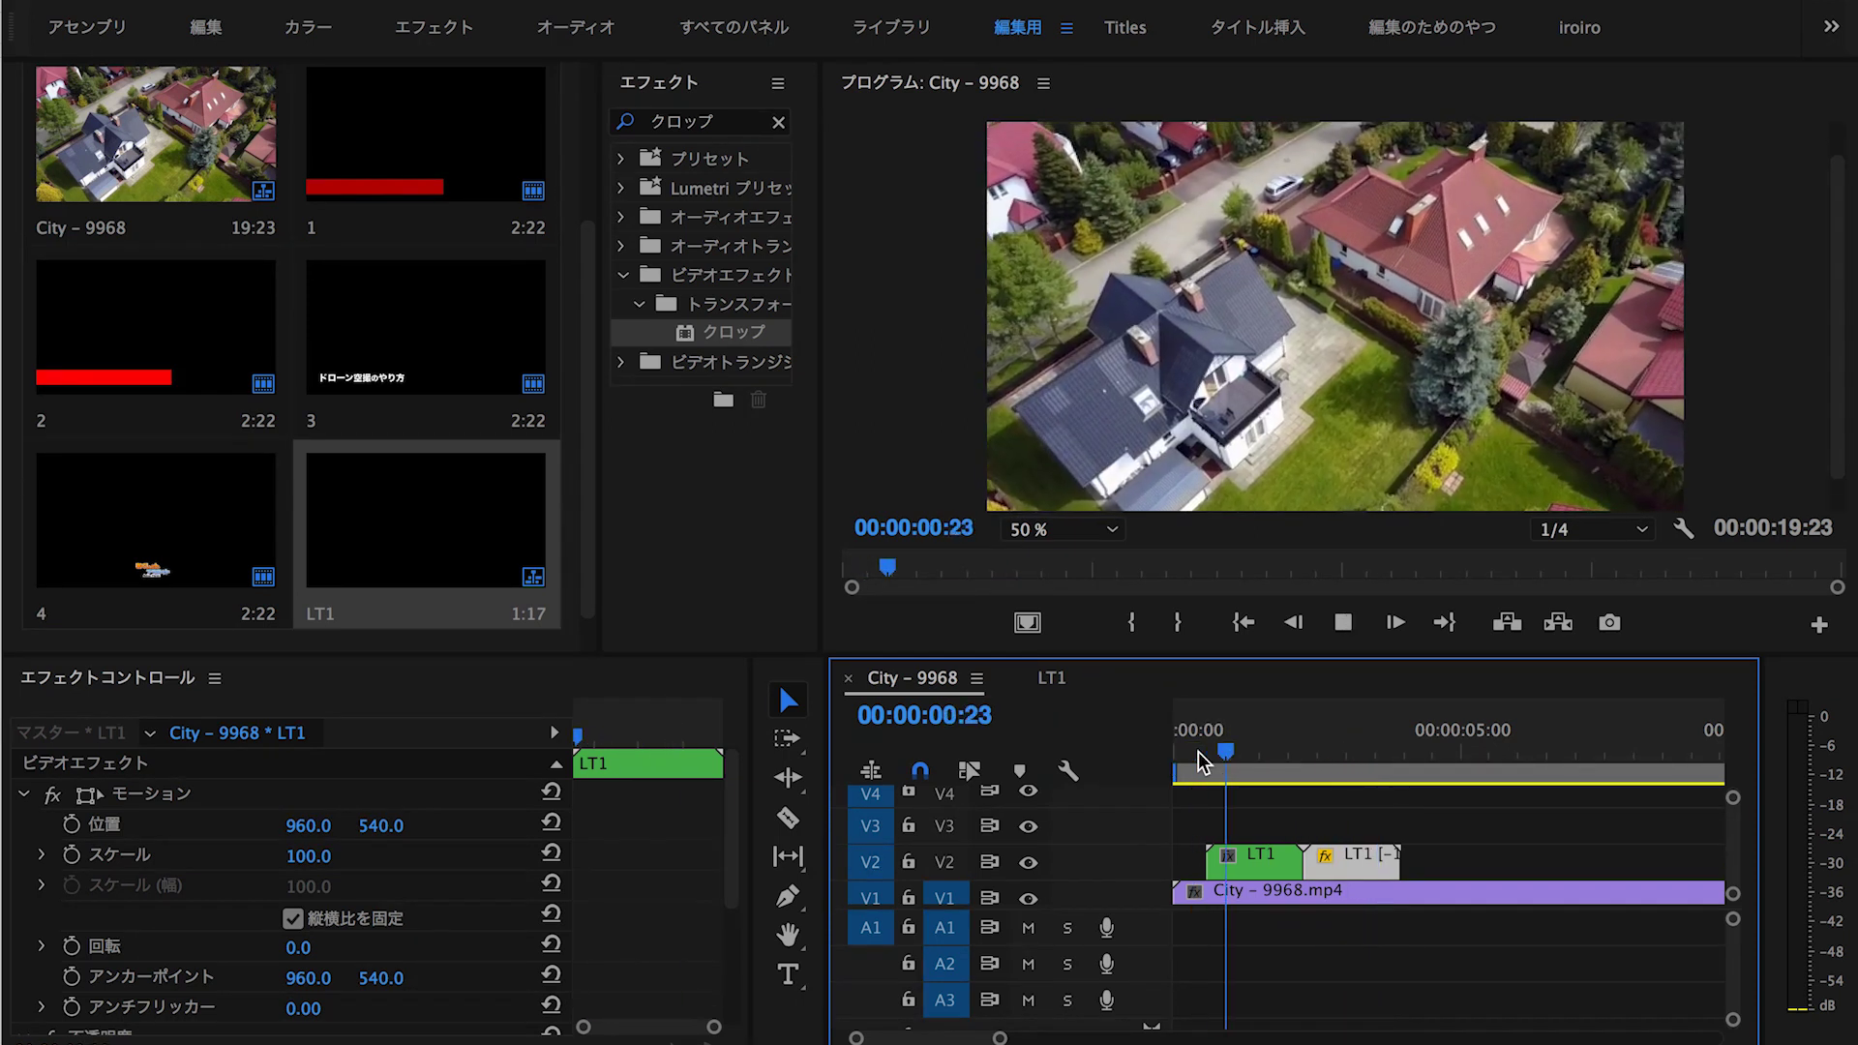